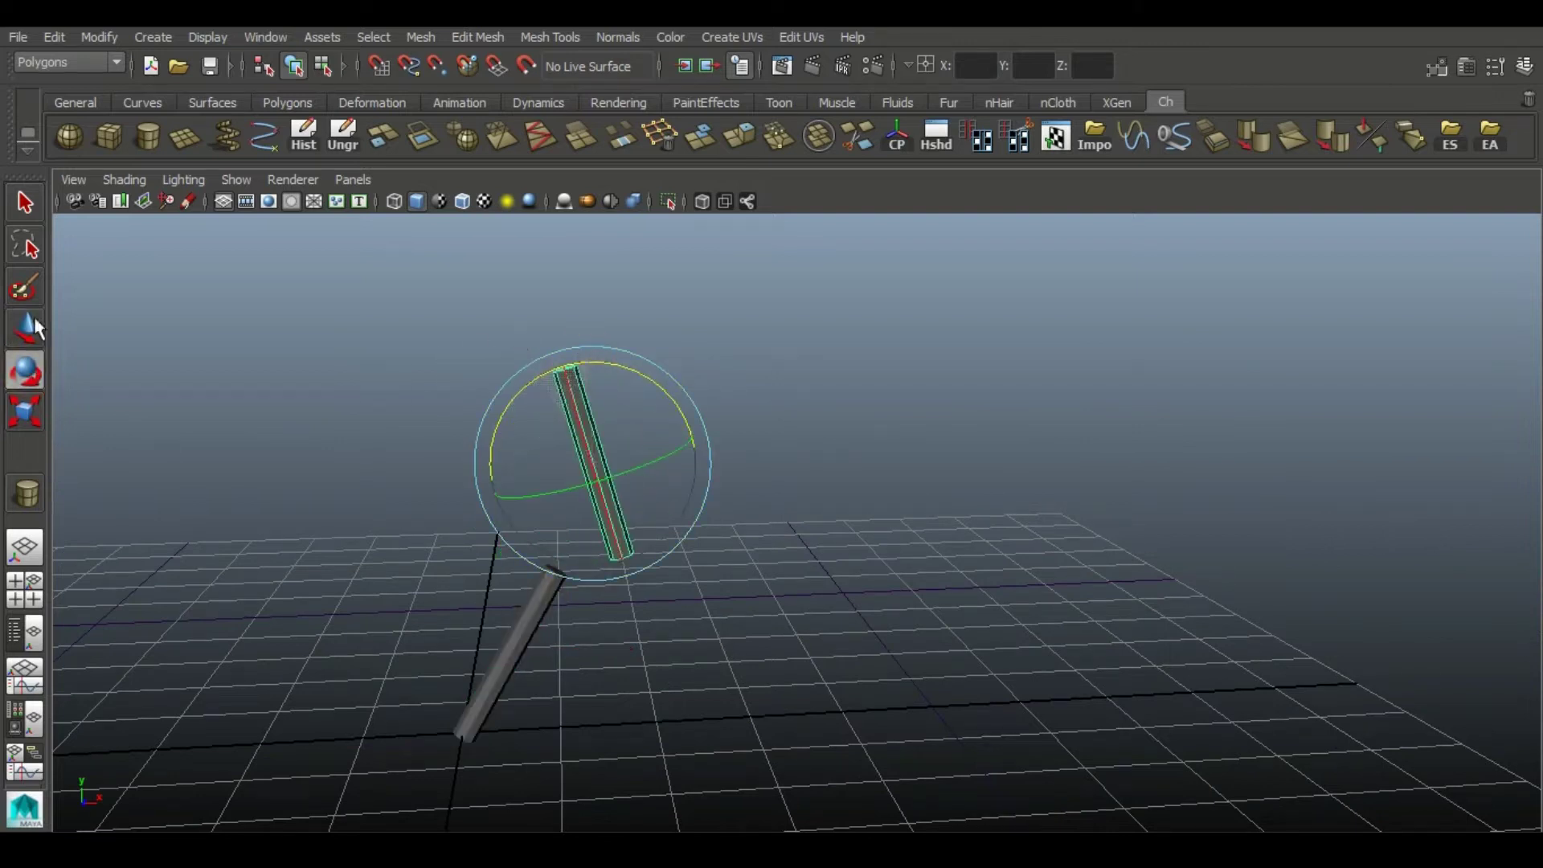
- Tilt the second cylinder and move it so its lower end meets the top of the first one
left_click_drag(673, 499, 659, 496, "alt")
left_click_drag(626, 462, 631, 462)
middle_click_drag(645, 549, 635, 640, "alt")
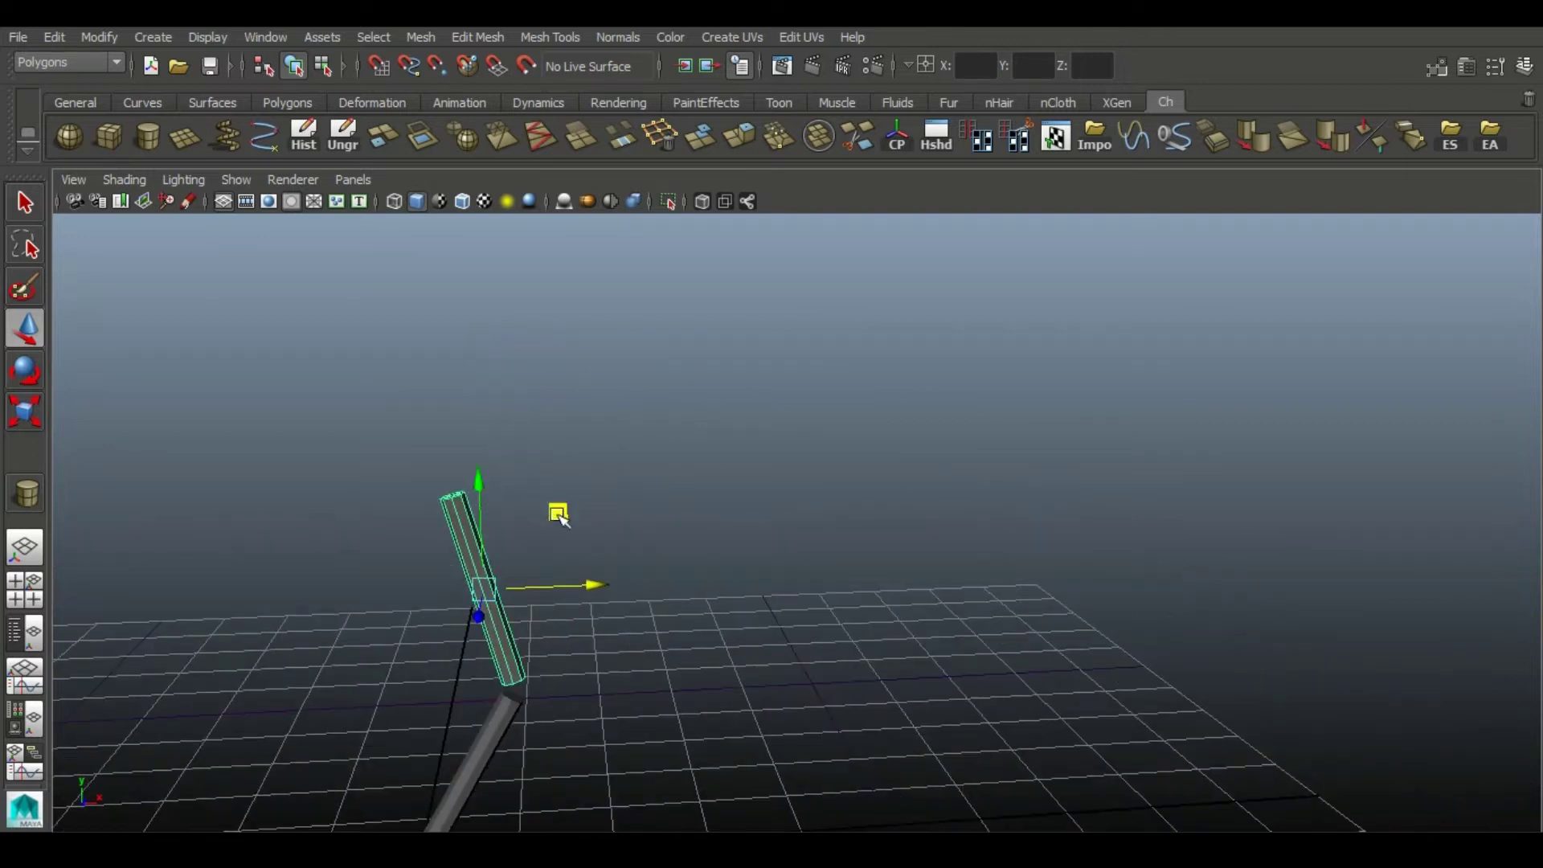
- Rotate the third cylinder to slant upward, scale it thinner, and position it above the end of the second cylinder
left_click(25, 371)
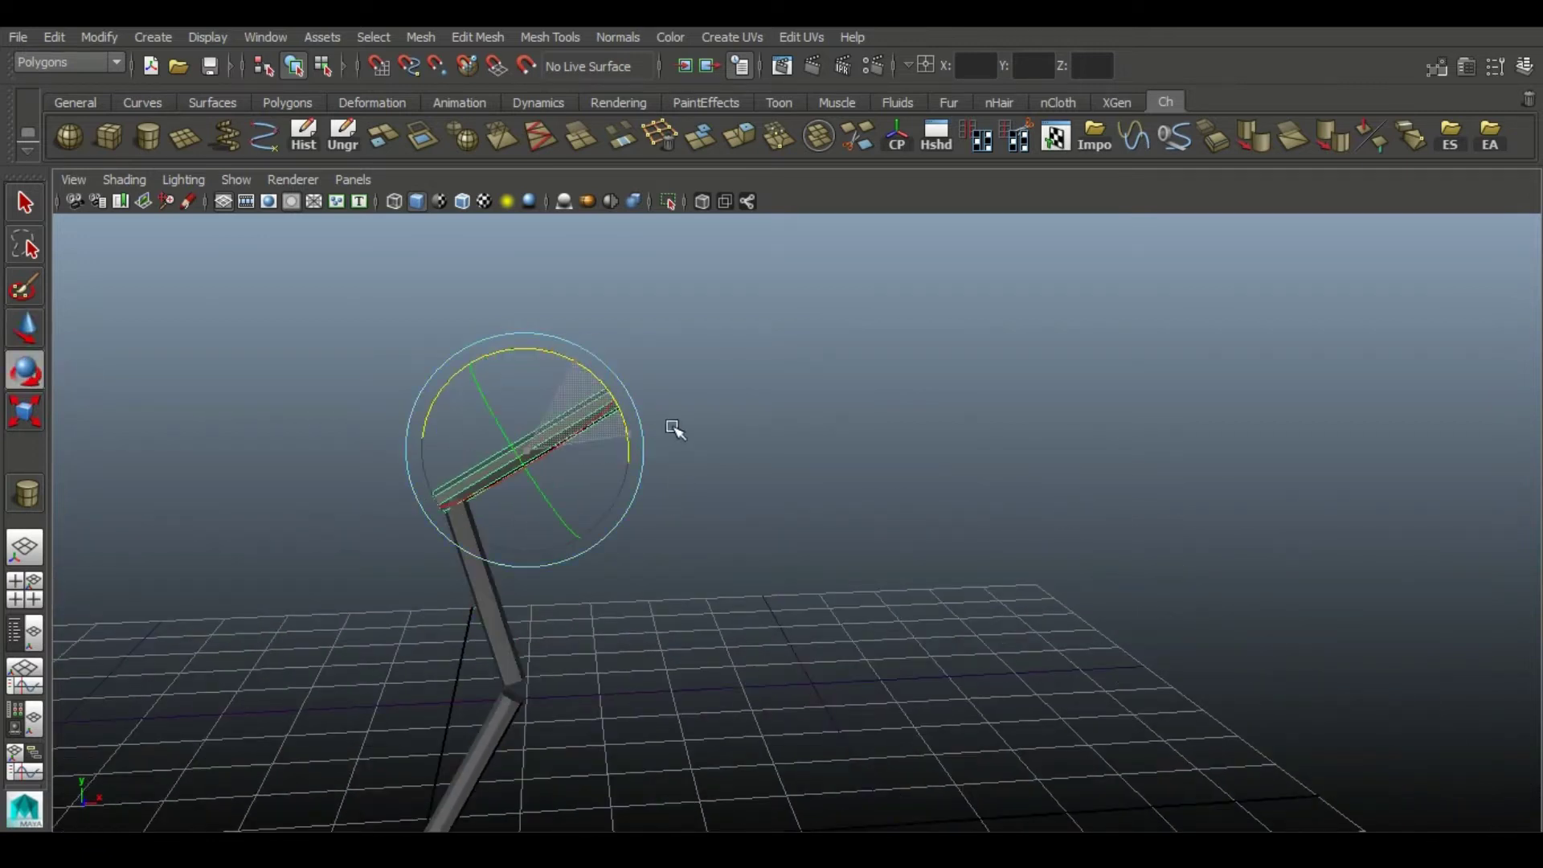
key("w")
key("r")
left_click_drag(533, 441, 514, 522, "alt")
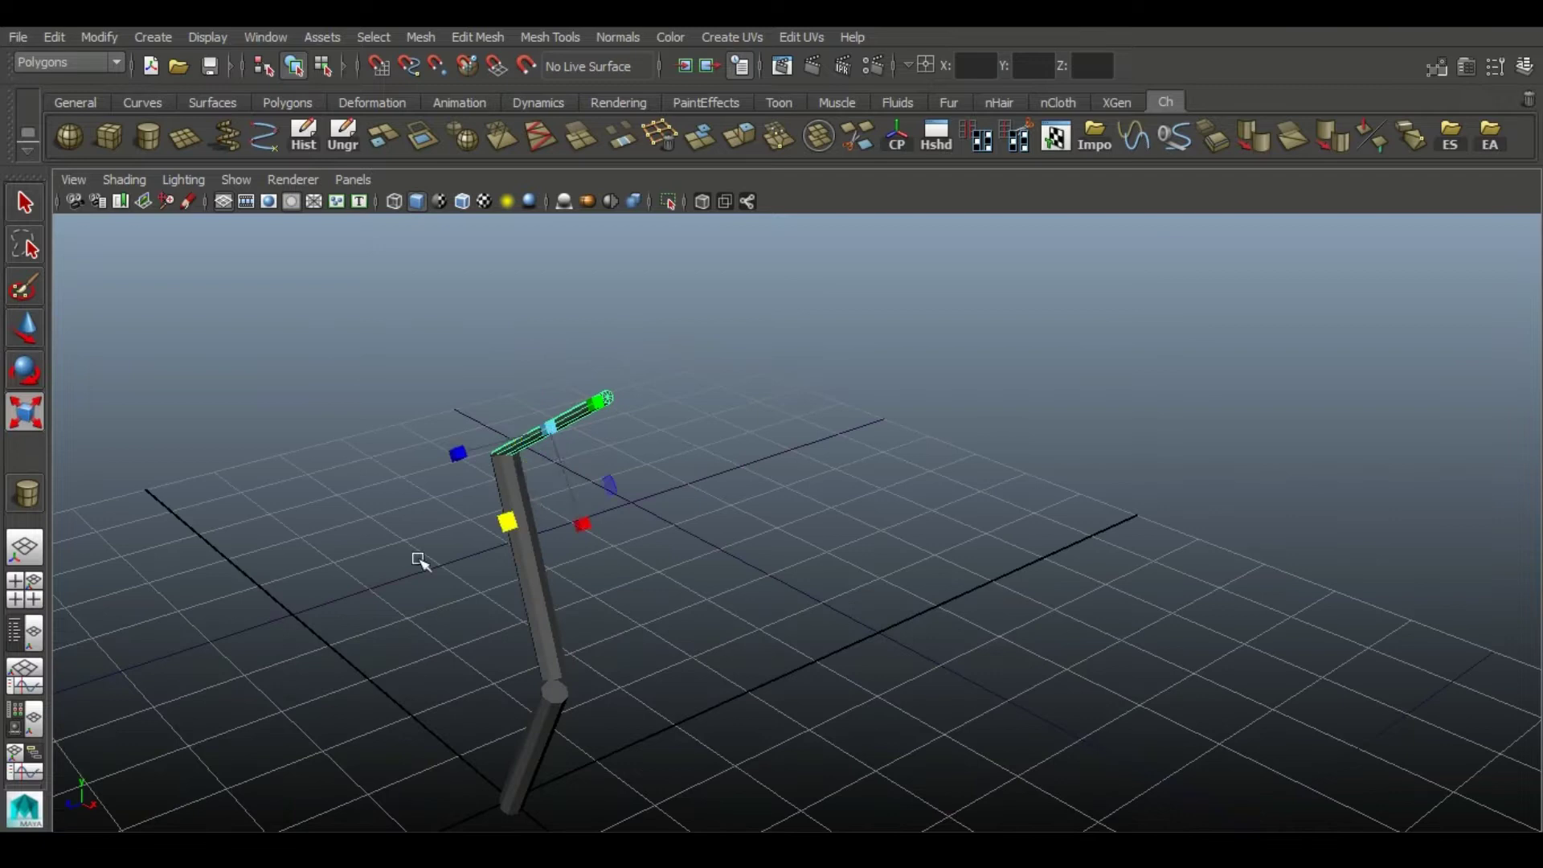
left_click_drag(422, 563, 554, 482, "alt")
key("w")
left_click_drag(564, 405, 605, 573)
right_click_drag(495, 434, 496, 331)
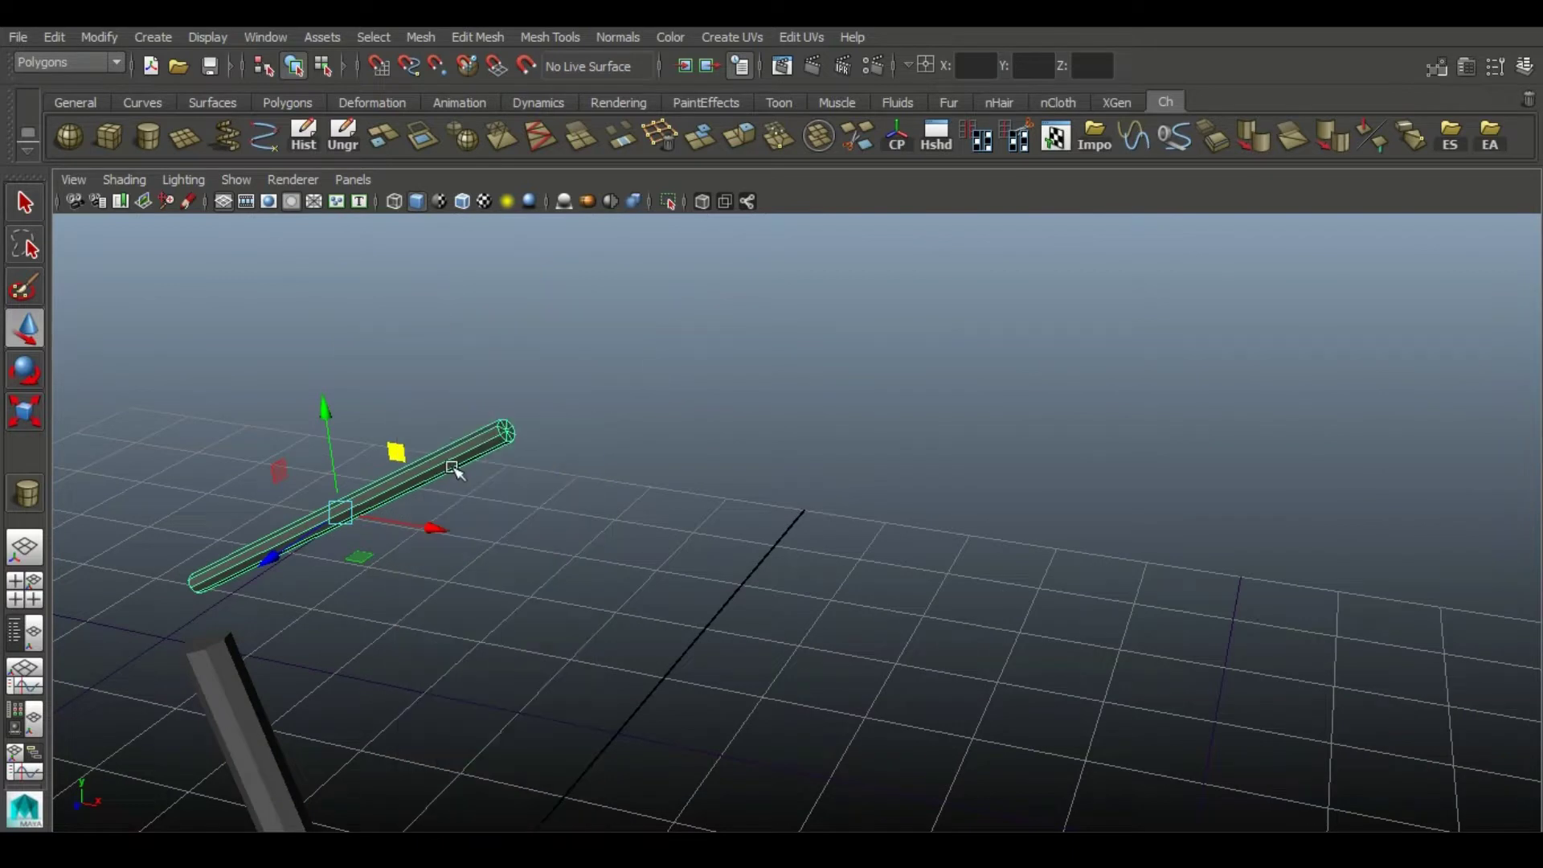
- Duplicate the thin cylinder and move the copy past its upper end
left_click_drag(450, 463, 718, 527, "alt")
middle_click_drag(718, 527, 703, 513, "alt")
key("ctrl+d")
left_click_drag(467, 411, 832, 180)
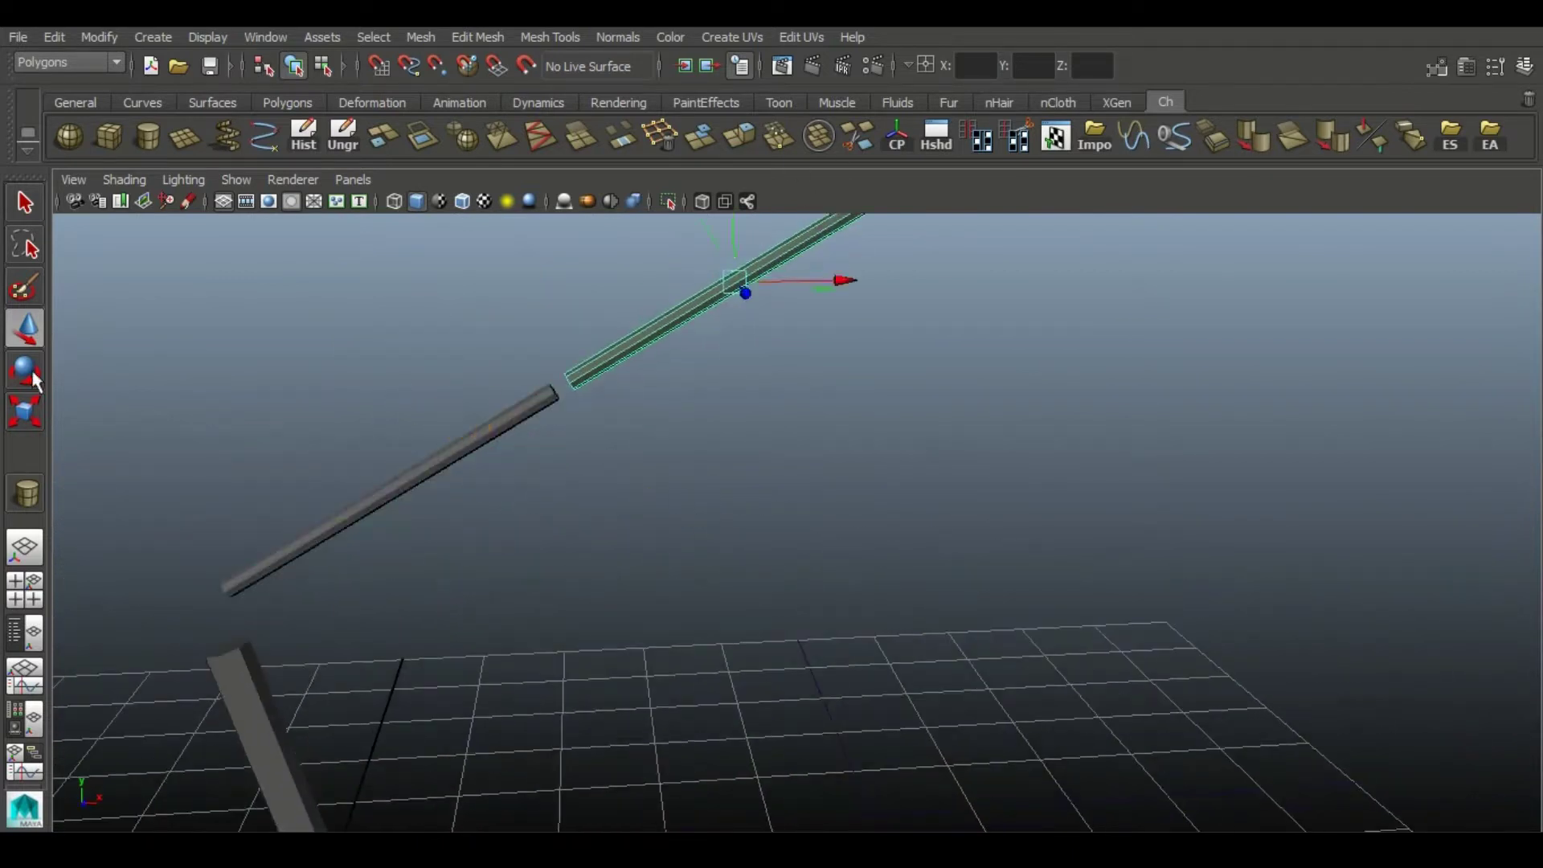
- Rotate the copied thin cylinder to nearly horizontal and move it next to the end of the inner one
left_click(31, 373)
scroll(733, 233, "down", 2)
left_click_drag(732, 229, 772, 234)
left_click(27, 320)
middle_click_drag(842, 254, 723, 322, "alt")
left_click_drag(710, 322, 736, 397)
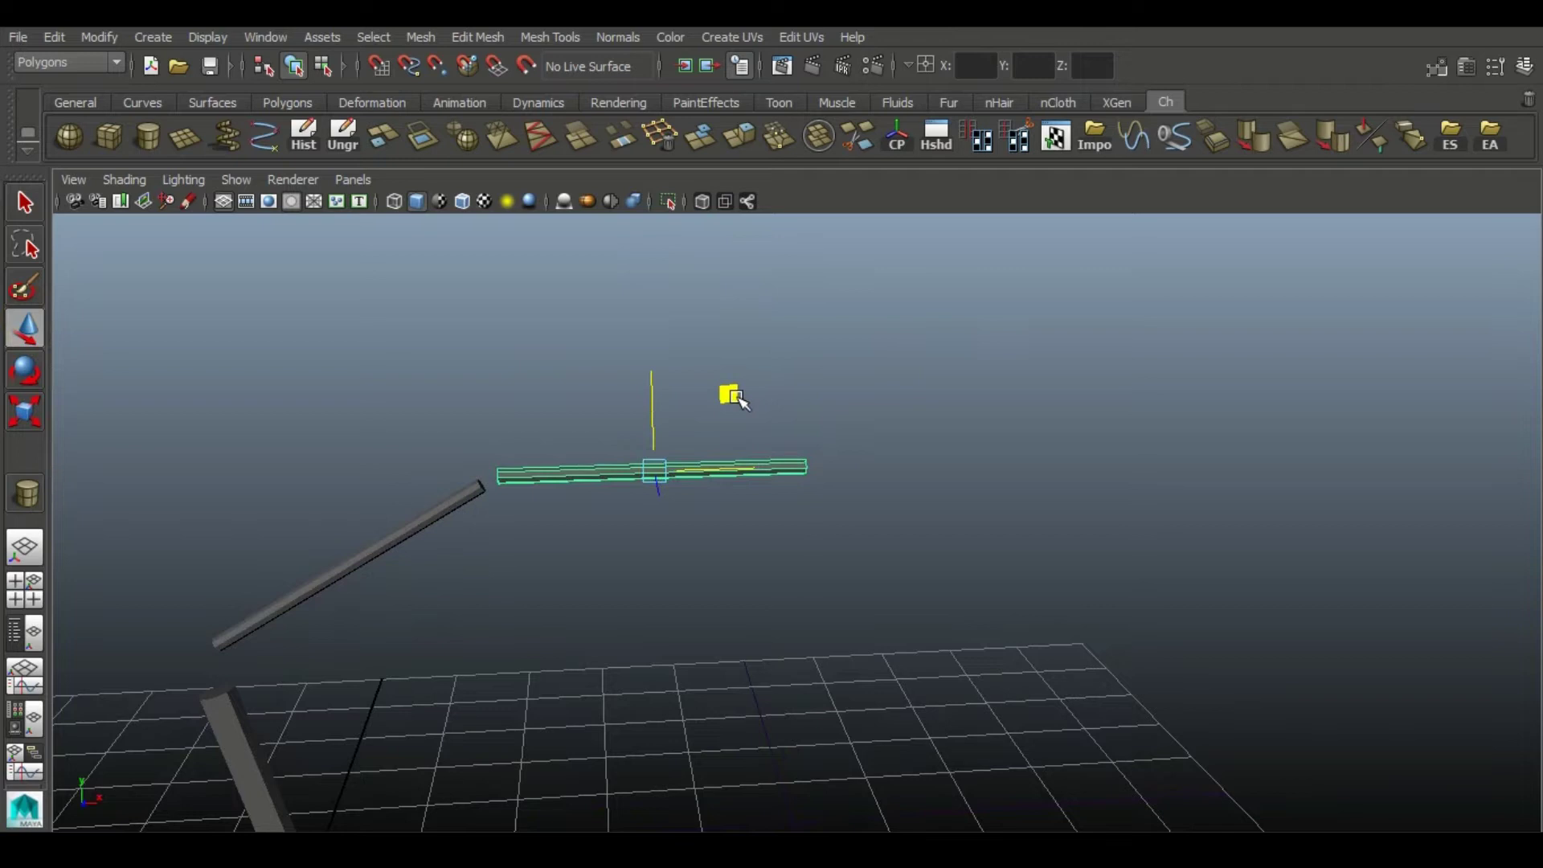
- Select both thin cylinders and rotate them together to a steeper upward angle
scroll(973, 683, "down", 3)
middle_click_drag(976, 796, 1036, 598, "alt")
mouse_move(1037, 599)
left_mouse_down("alt")
mouse_move(999, 614)
mouse_move(1130, 579)
mouse_move(1032, 584)
left_mouse_up("alt")
middle_click_drag(1020, 461, 1037, 657, "alt")
left_click(623, 506)
left_click(731, 459, "shift")
left_click(26, 370)
left_click_drag(740, 372, 717, 389)
- Move the outer thin cylinder against the inner one's end, and shift both together above the arm
left_click(964, 634)
left_click(798, 466)
left_click(33, 331)
left_click_drag(862, 381, 849, 330)
scroll(737, 516, "down", 2)
middle_click_drag(737, 516, 713, 451, "alt")
left_click(594, 437)
left_click(747, 344, "shift")
left_click_drag(817, 268, 805, 255)
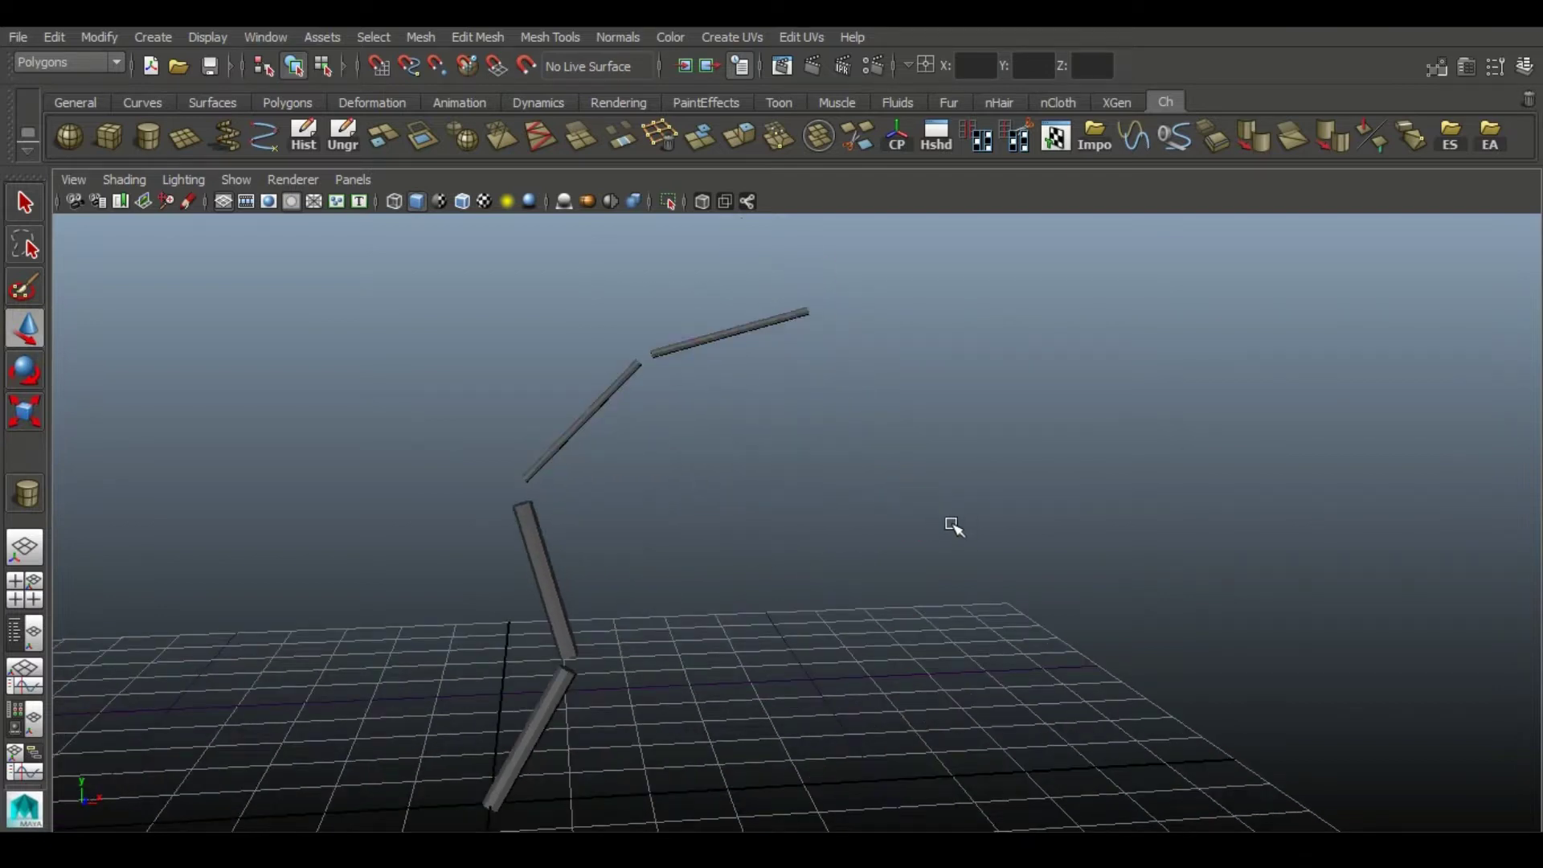
- Rotate the outer thin cylinder to a steeper upward angle
middle_click_drag(901, 490, 873, 615, "alt")
left_click(699, 455)
left_click(27, 371)
left_click_drag(648, 366, 626, 381)
left_click(31, 336)
- Duplicate the outer thin cylinder and place the rotated copy beyond its end as a third segment
left_click_drag(515, 530, 530, 482, "alt")
scroll(562, 458, "up", 2)
left_click_drag(732, 353, 948, 195)
key("ctrl+d")
left_click(27, 365)
middle_click_drag(1055, 452, 912, 528, "alt")
left_click_drag(718, 461, 691, 457)
left_click(29, 333)
- Select the two neighbouring thin cylinders and combine them into one mesh
left_click_drag(809, 306, 755, 577, "alt")
middle_click_drag(756, 577, 929, 450, "alt")
left_click_drag(801, 610, 594, 429, "alt")
left_click_drag(850, 584, 746, 445, "alt")
middle_click_drag(522, 594, 755, 438, "alt")
scroll(672, 475, "up", 5)
left_click_drag(672, 475, 515, 619, "alt")
left_click(478, 661)
left_click(630, 643, "shift")
- Delete the end-cap faces where the two thin cylinders face each other
left_click_drag(522, 514, 699, 563, "alt")
right_click_drag(782, 648, 852, 579, "alt")
right_click_drag(547, 520, 555, 385)
left_click(553, 514)
left_click_drag(563, 506, 924, 354, "alt")
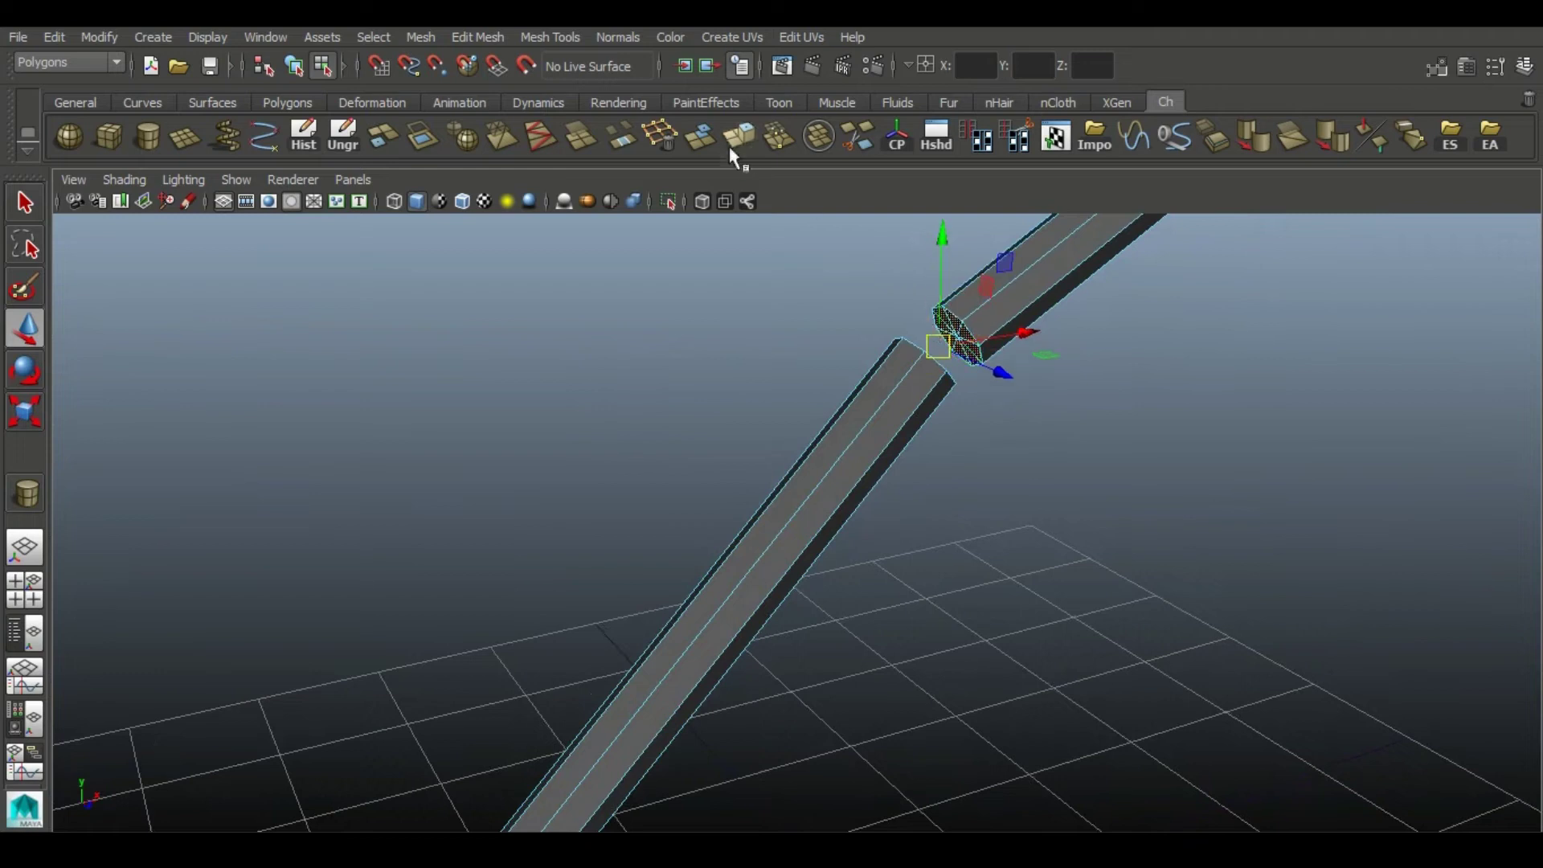
left_click(621, 143)
left_click_drag(972, 482, 858, 460, "alt")
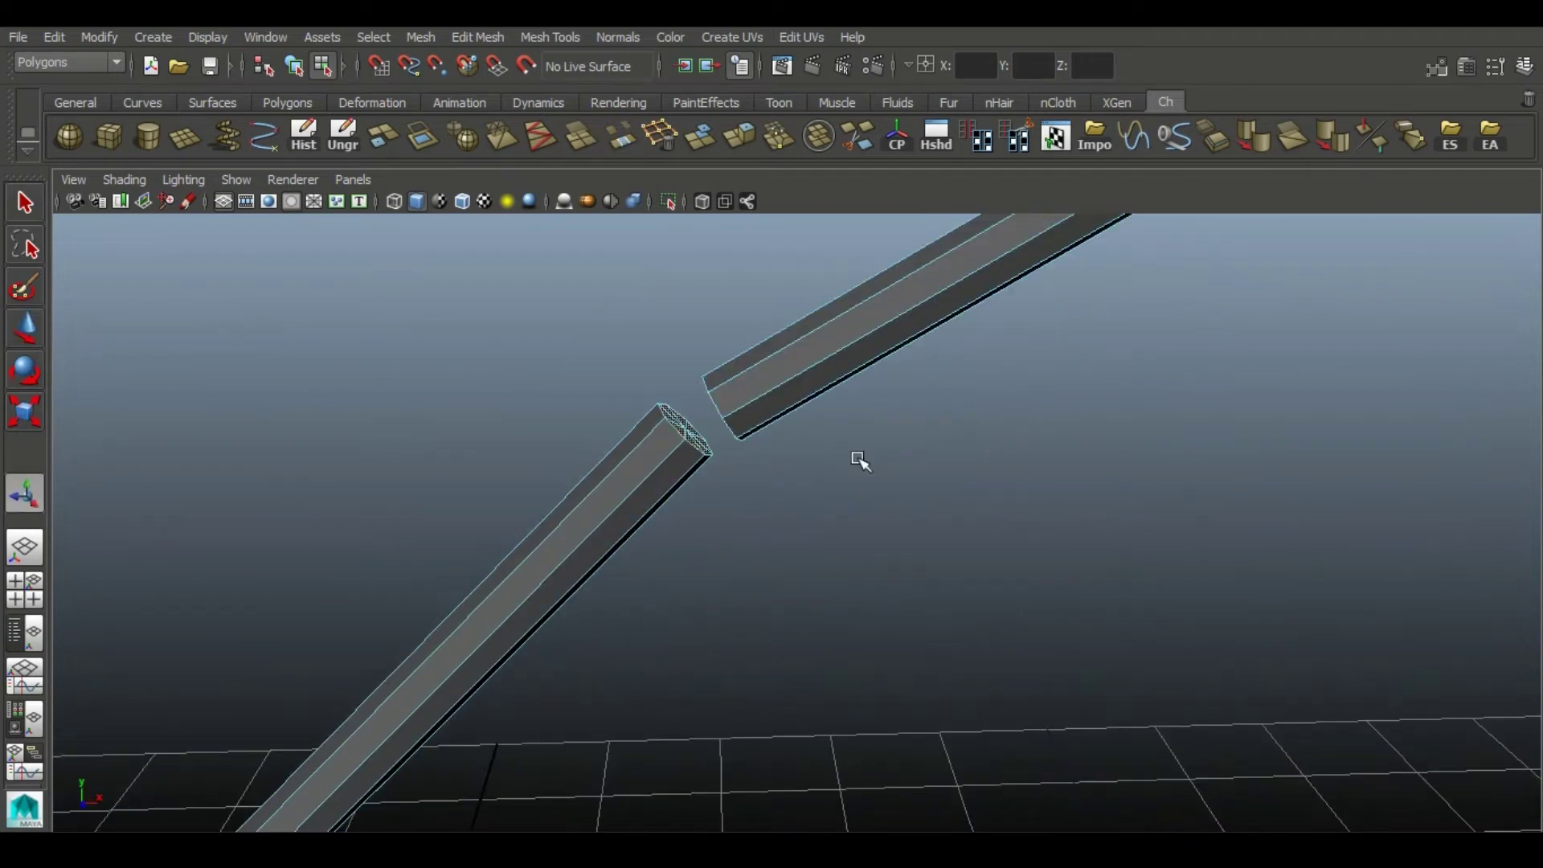
- Bridge the open border edges of the two cylinders to close the gap at the joint
left_click_drag(655, 439, 801, 372, "alt")
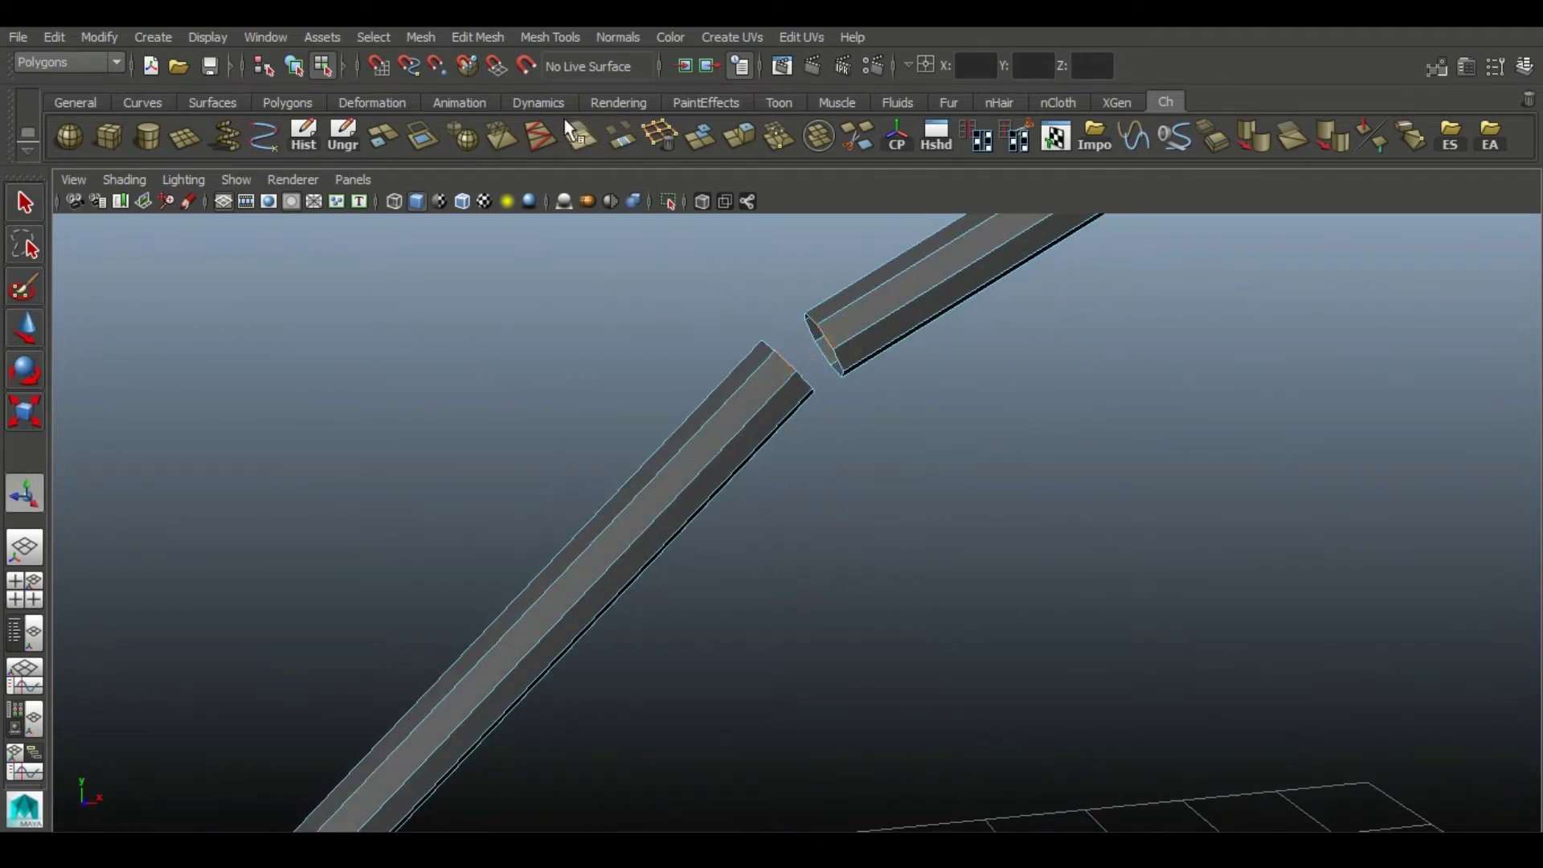
right_click_drag(826, 377, 822, 379)
left_click(821, 371)
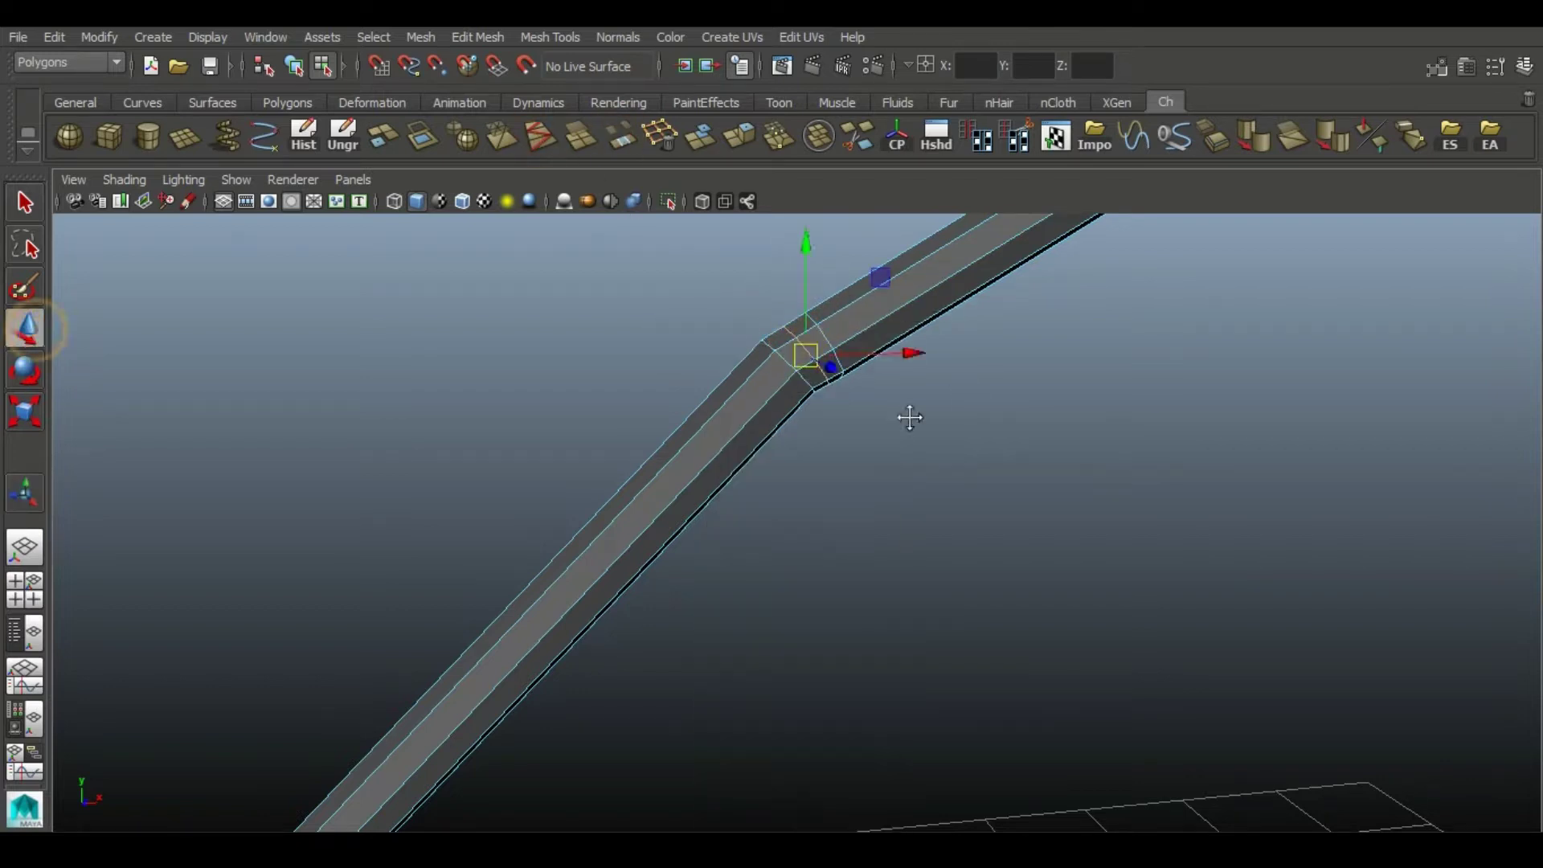
left_click_drag(910, 417, 777, 455, "alt")
- Scale the joint's edge loop outward and move it along the outer segment to form a flared knuckle
key("r")
left_click(21, 337)
left_click_drag(818, 311, 843, 298)
left_click_drag(899, 503, 851, 493, "alt")
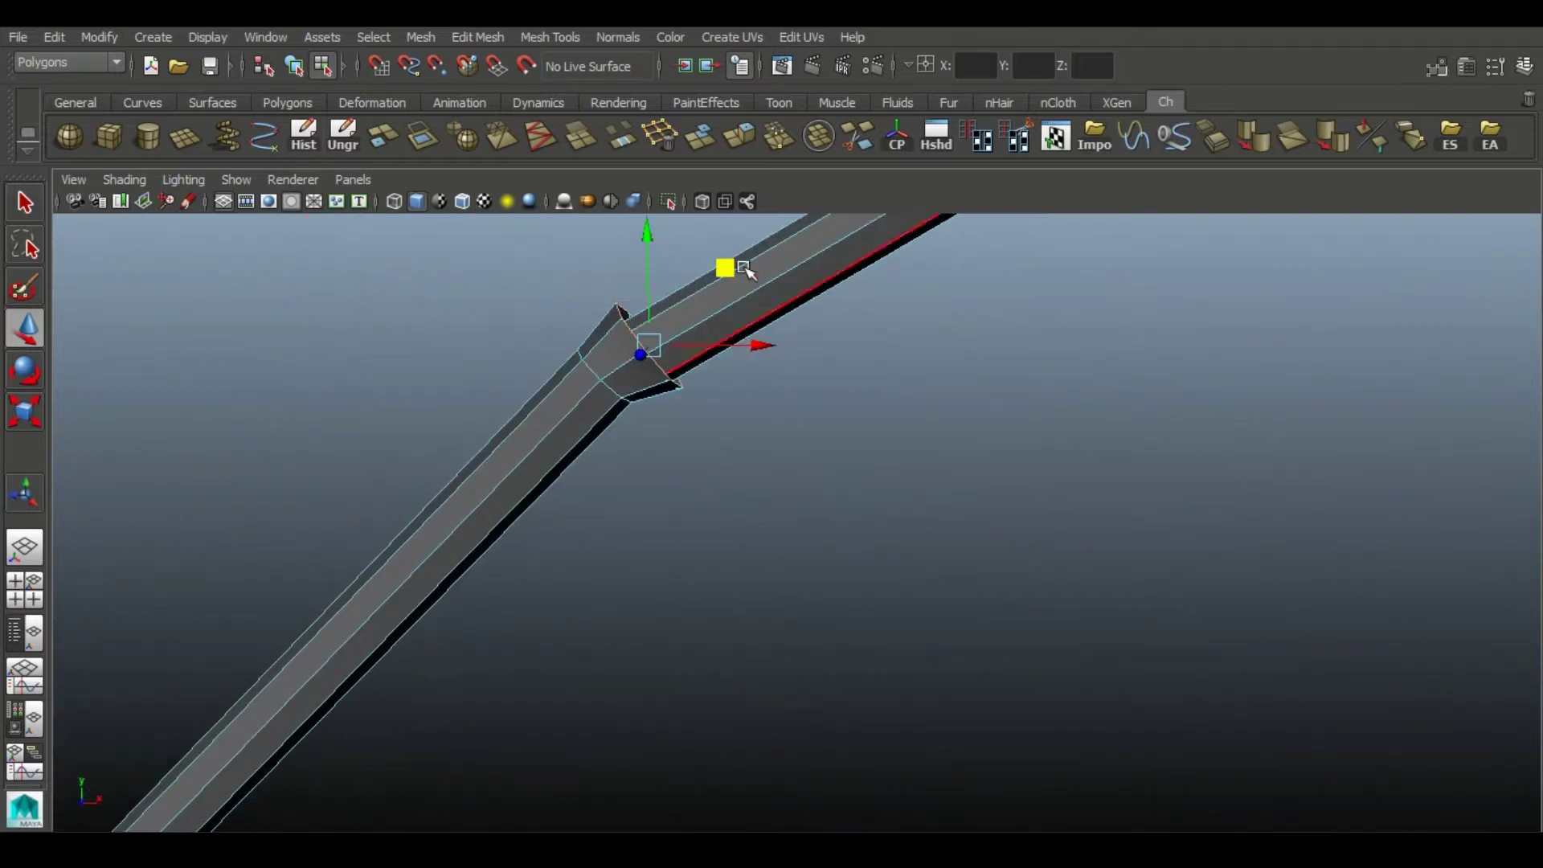
left_click_drag(735, 264, 739, 266)
left_click_drag(683, 425, 647, 423, "alt")
- Add an edge loop on the flared knuckle, scale it near the rim, and return to object mode
left_click(678, 328)
left_click(26, 406)
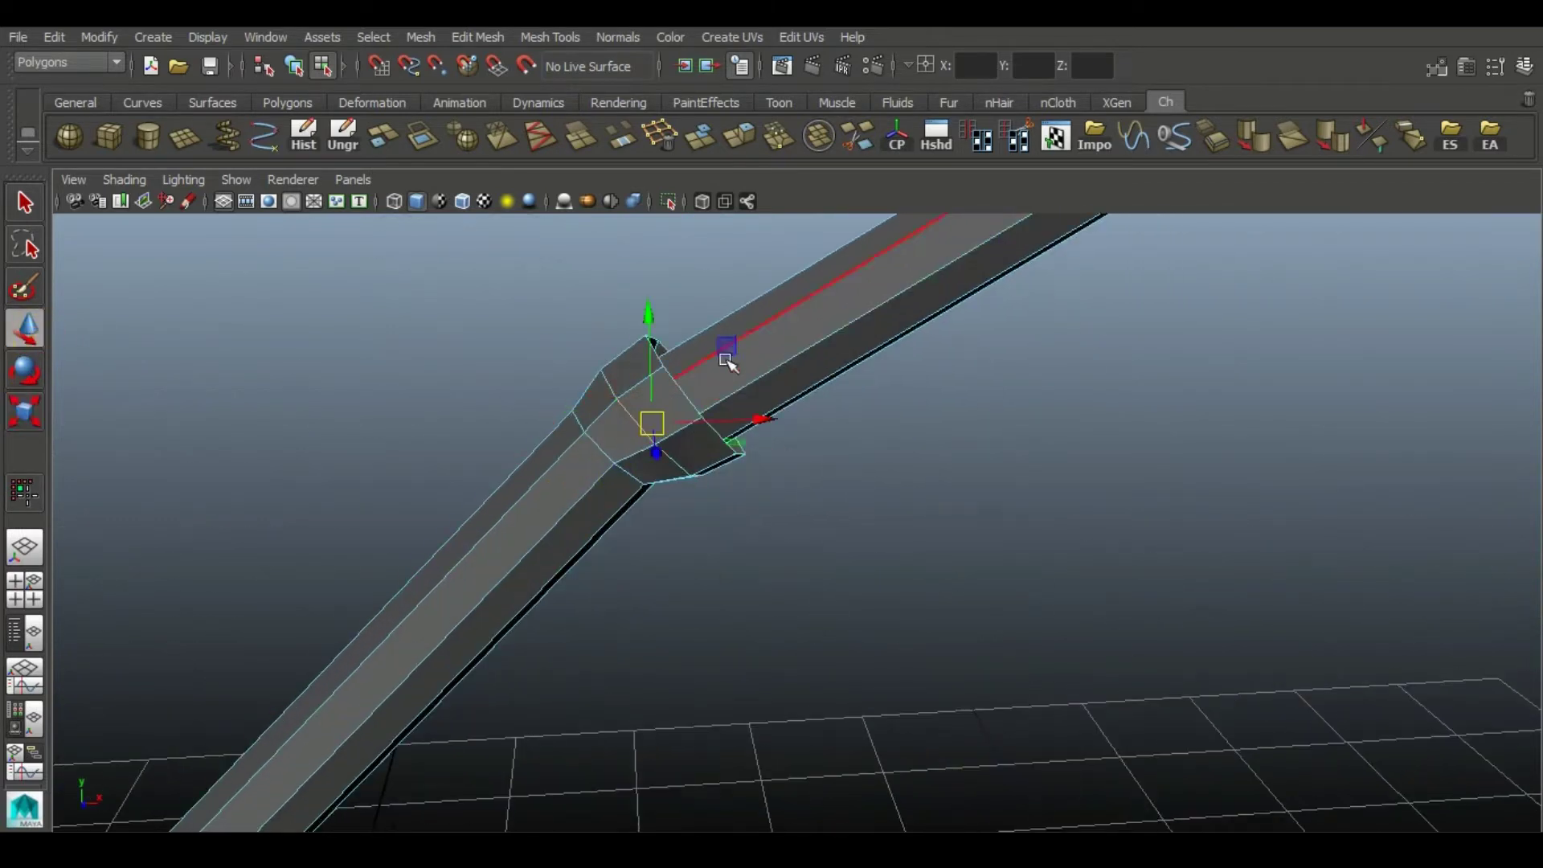
key("r")
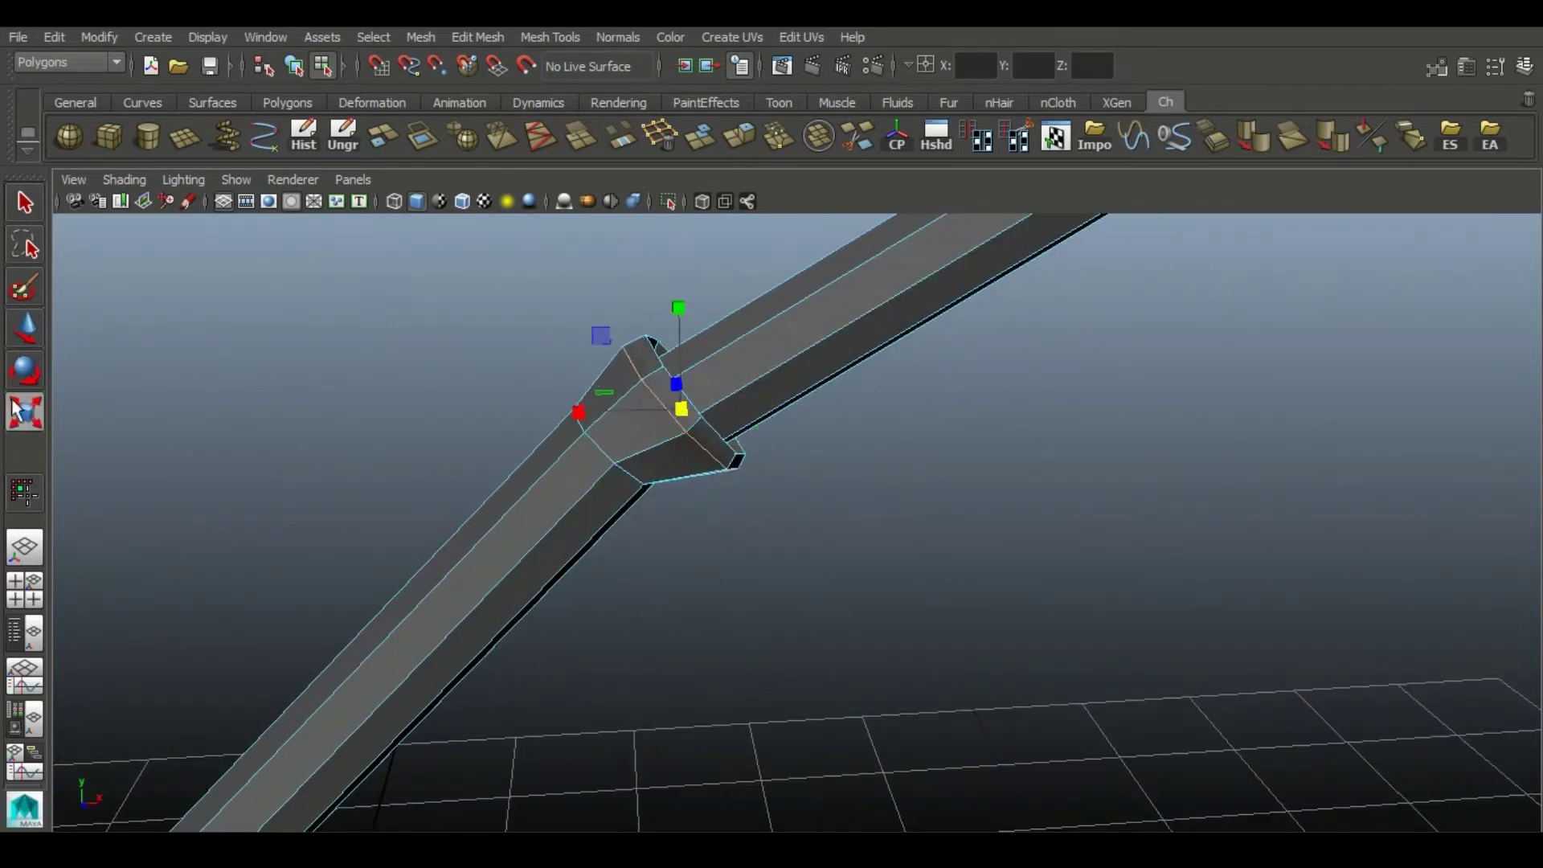
key("F8")
left_click(744, 523)
scroll(744, 523, "down", 5)
left_click_drag(744, 523, 675, 382, "alt")
- Rescale the edges of the flared knuckle to refine its shape
left_click(671, 382)
right_click_drag(671, 382, 691, 355)
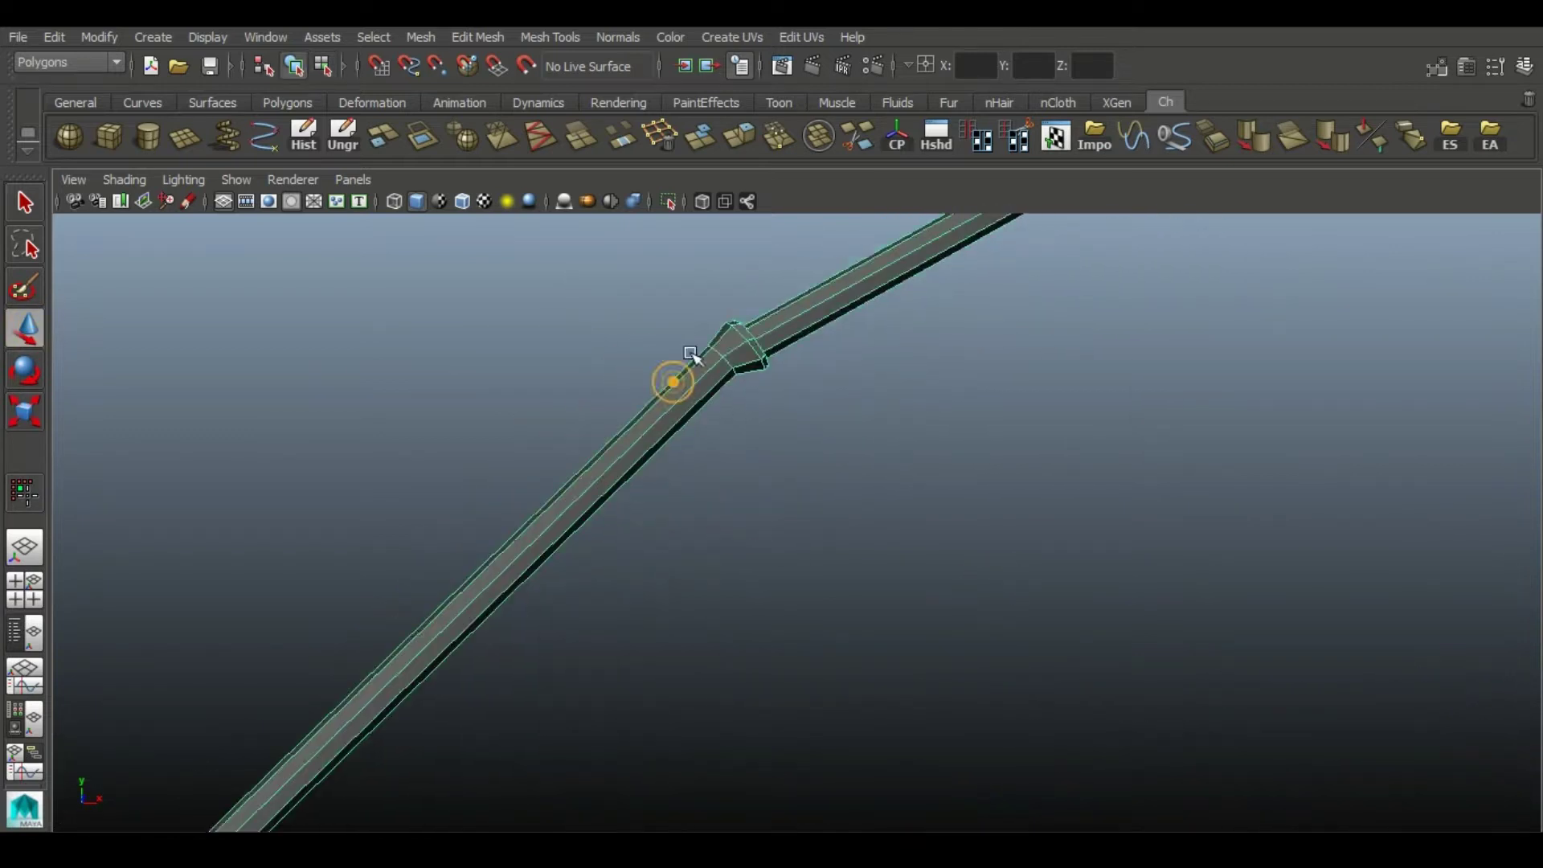
scroll(698, 330, "up", 3)
left_click(21, 422)
middle_click_drag(807, 483, 864, 492)
right_click_drag(885, 499, 593, 331, "alt")
left_click_drag(900, 390, 944, 474, "alt")
right_click_drag(719, 398, 759, 365)
left_click(930, 530)
left_click_drag(930, 531, 875, 531, "alt")
- Preview the two-segment mesh smoothed and return it to the unsmoothed display
left_click(795, 363)
key("3")
left_click(866, 551)
left_click_drag(823, 573, 812, 514, "alt")
left_click(761, 377)
key("1")
left_click(948, 448)
left_click_drag(1140, 506, 984, 520, "alt")
- Select the joined two-segment mesh and center its pivot
left_click(741, 384)
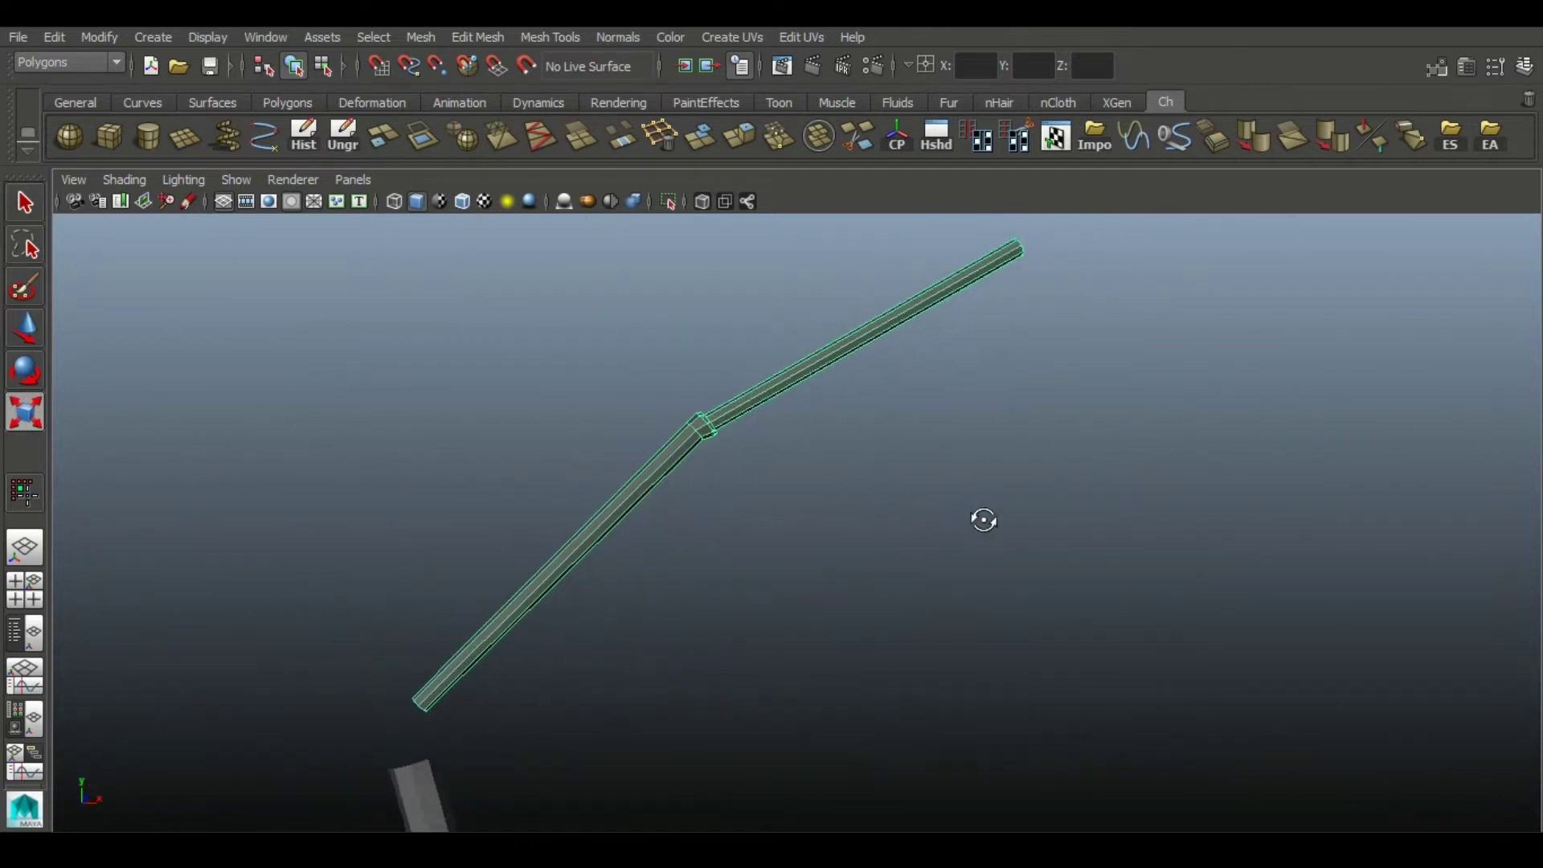
left_click_drag(835, 389, 799, 403, "alt")
right_click_drag(799, 402, 860, 571, "alt")
right_click_drag(701, 426, 729, 399)
left_click(728, 396)
key("w")
left_click_drag(1004, 474, 1081, 505, "alt")
right_click_drag(1081, 505, 952, 574, "alt")
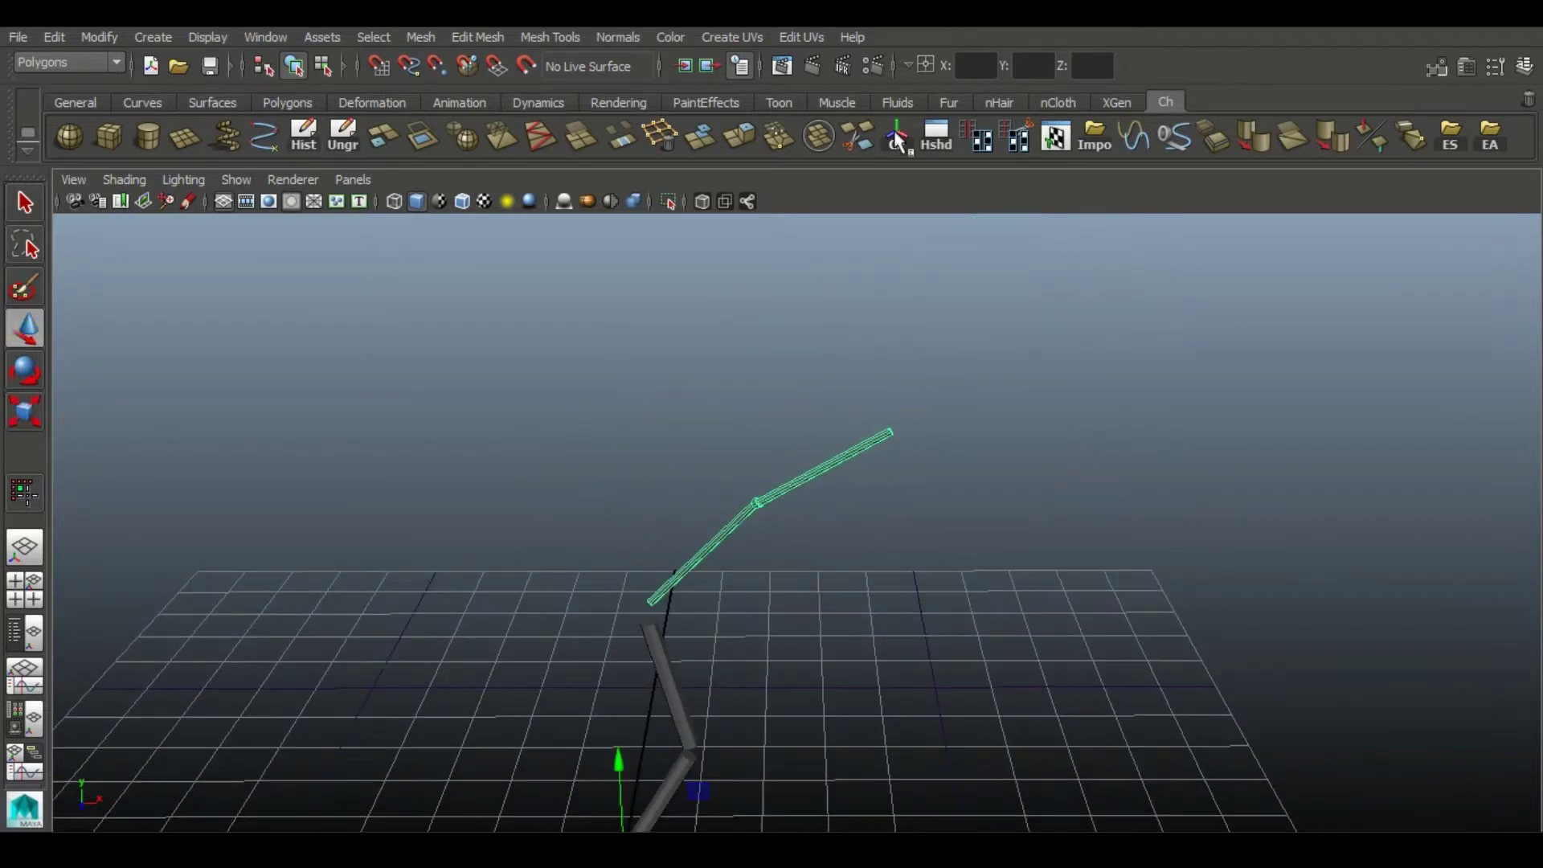
left_click(896, 138)
- Duplicate the two-segment mesh, move the copy past the outer end, and rotate it to continue the finger's curve
right_click_drag(779, 363, 911, 586, "alt")
key("ctrl+d")
left_click_drag(819, 403, 1112, 276)
middle_click_drag(1112, 276, 913, 392, "alt")
key("e")
left_click_drag(881, 372, 906, 387)
key("w")
- Delete the faces of the segment that overlaps between the original mesh and its copy
left_click_drag(856, 458, 651, 594, "alt")
right_click_drag(651, 595, 930, 624, "alt")
left_click_drag(929, 623, 1123, 611, "alt")
left_click_drag(1000, 540, 1207, 534, "alt")
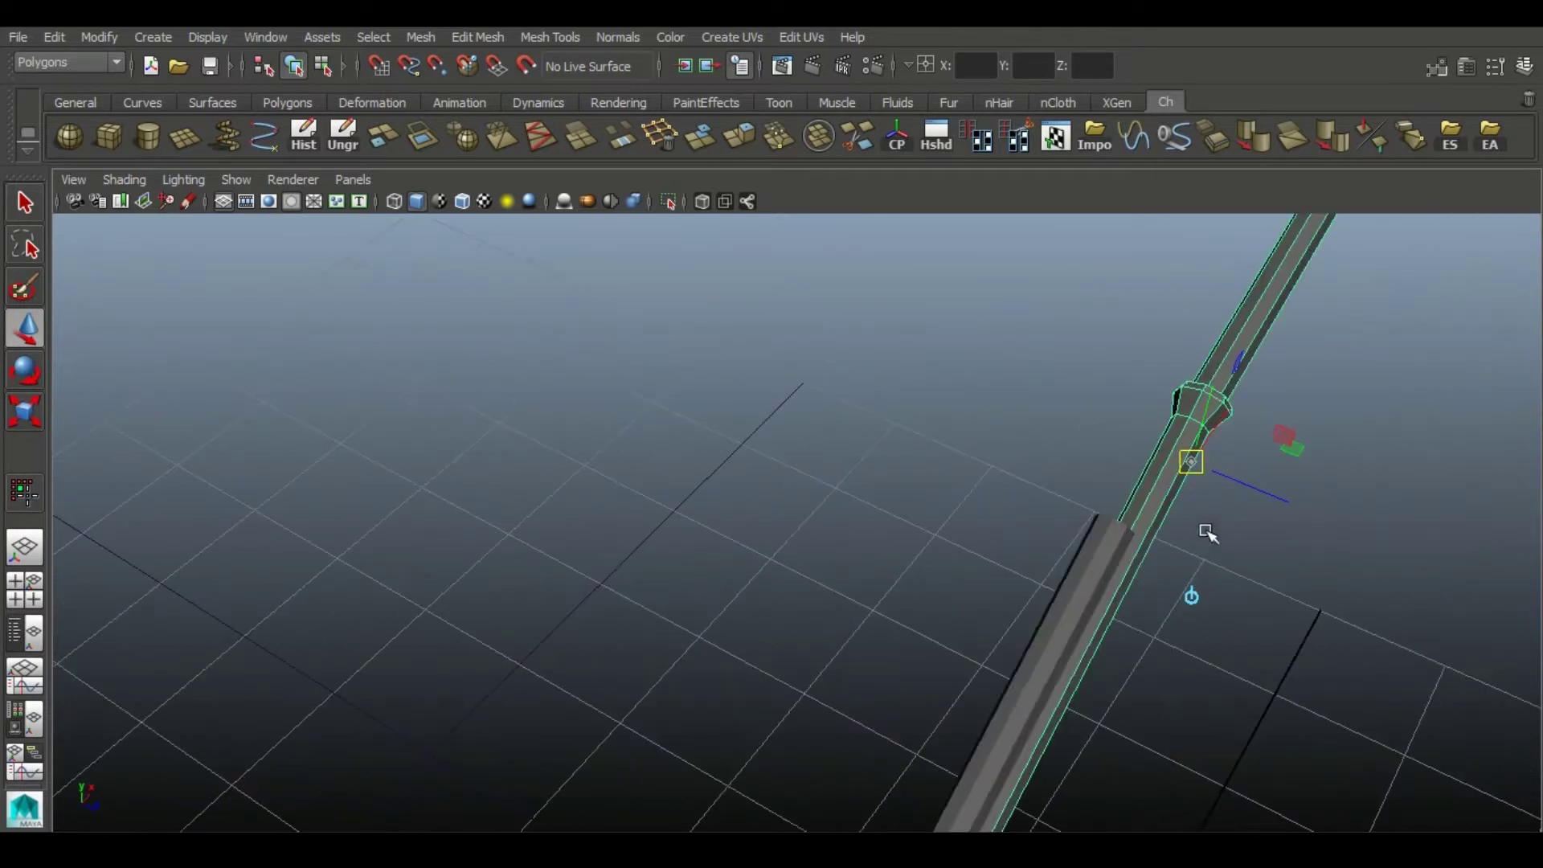
left_click_drag(1191, 418, 834, 321, "alt")
right_click_drag(829, 338, 829, 400)
right_click_drag(386, 595, 265, 515, "alt")
left_click_drag(171, 427, 484, 795)
key("Delete")
left_click_drag(894, 646, 929, 562, "alt")
right_click_drag(933, 343, 985, 309)
left_click_drag(975, 334, 984, 402, "alt")
left_click_drag(948, 330, 601, 240)
key("ctrl+z")
- Join the finger pieces into one mesh at the shared joint and delete its construction history
left_click_drag(707, 627, 890, 685, "alt")
left_click(615, 576)
left_click(666, 202)
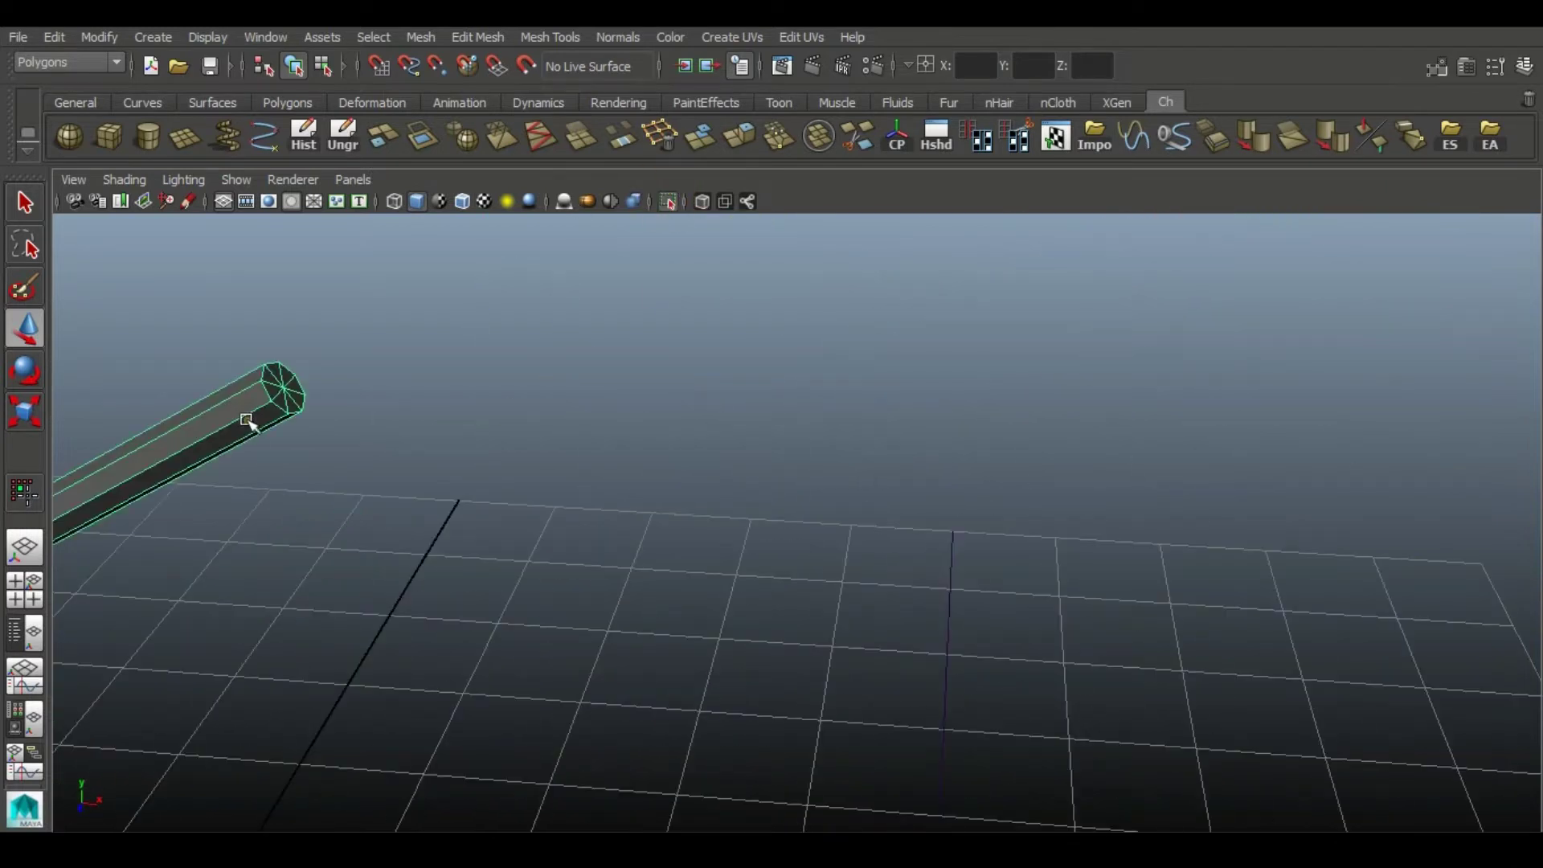
left_click(670, 199)
right_click_drag(707, 438, 644, 454, "alt")
right_click_drag(379, 465, 551, 259)
left_click_drag(485, 343, 757, 434, "shift")
left_click(815, 130)
left_click(782, 139)
left_click(304, 130)
- Place the finger's pivot at its base, and fan out two rotated duplicates below the original
left_click_drag(924, 418, 601, 504, "alt")
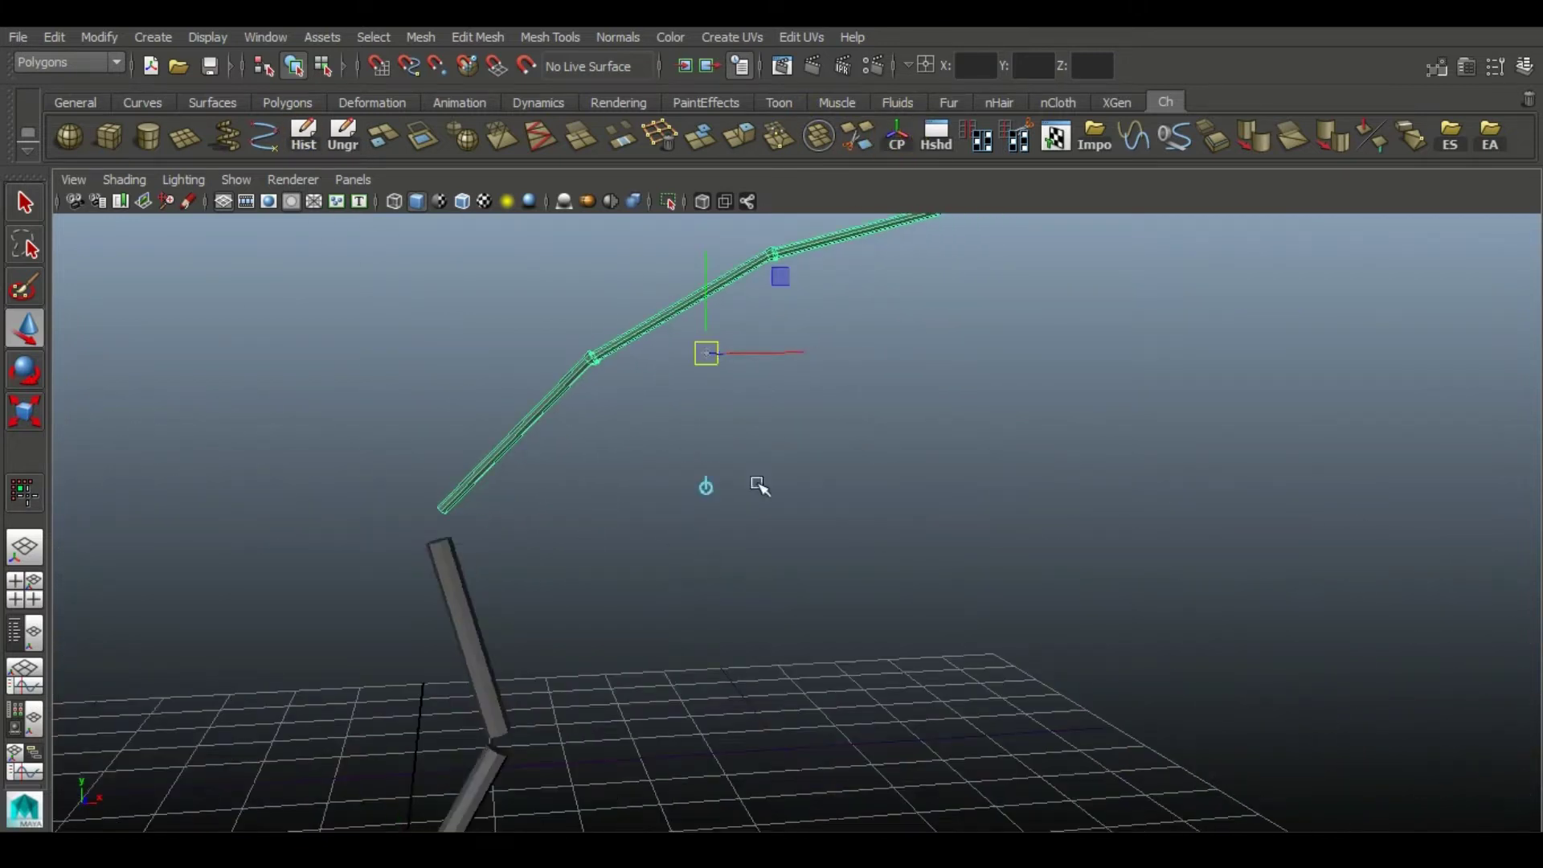
left_click(29, 373)
left_click_drag(490, 434, 535, 467)
key("shift+d")
right_click_drag(1063, 630, 893, 532, "alt")
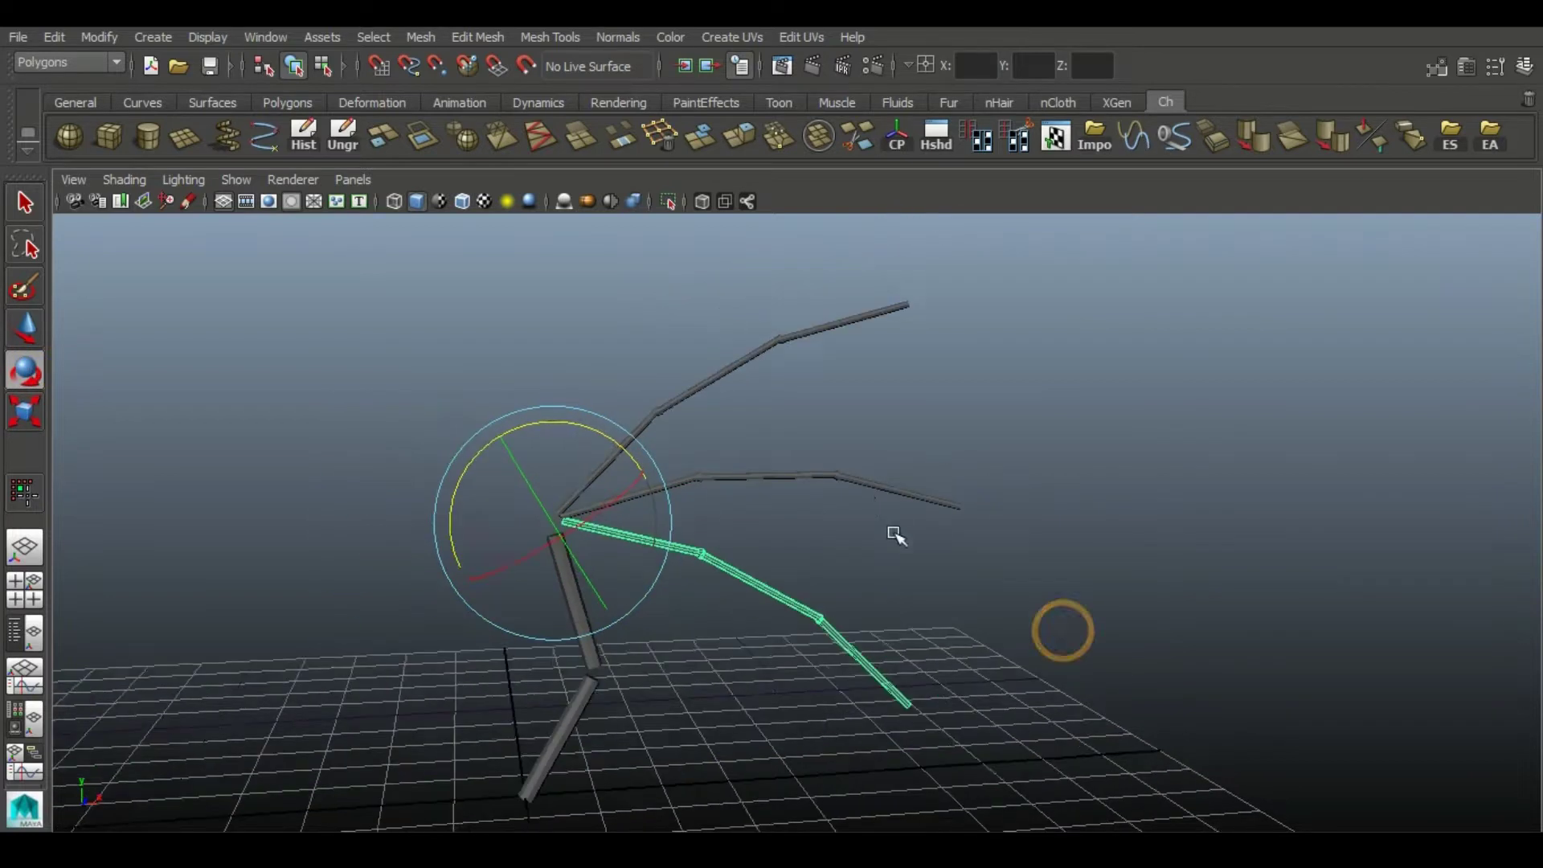
middle_click_drag(894, 532, 882, 377, "alt")
middle_click_drag(1012, 486, 987, 526, "alt")
left_click(696, 507, "shift")
left_click(667, 375, "shift")
left_click(998, 640)
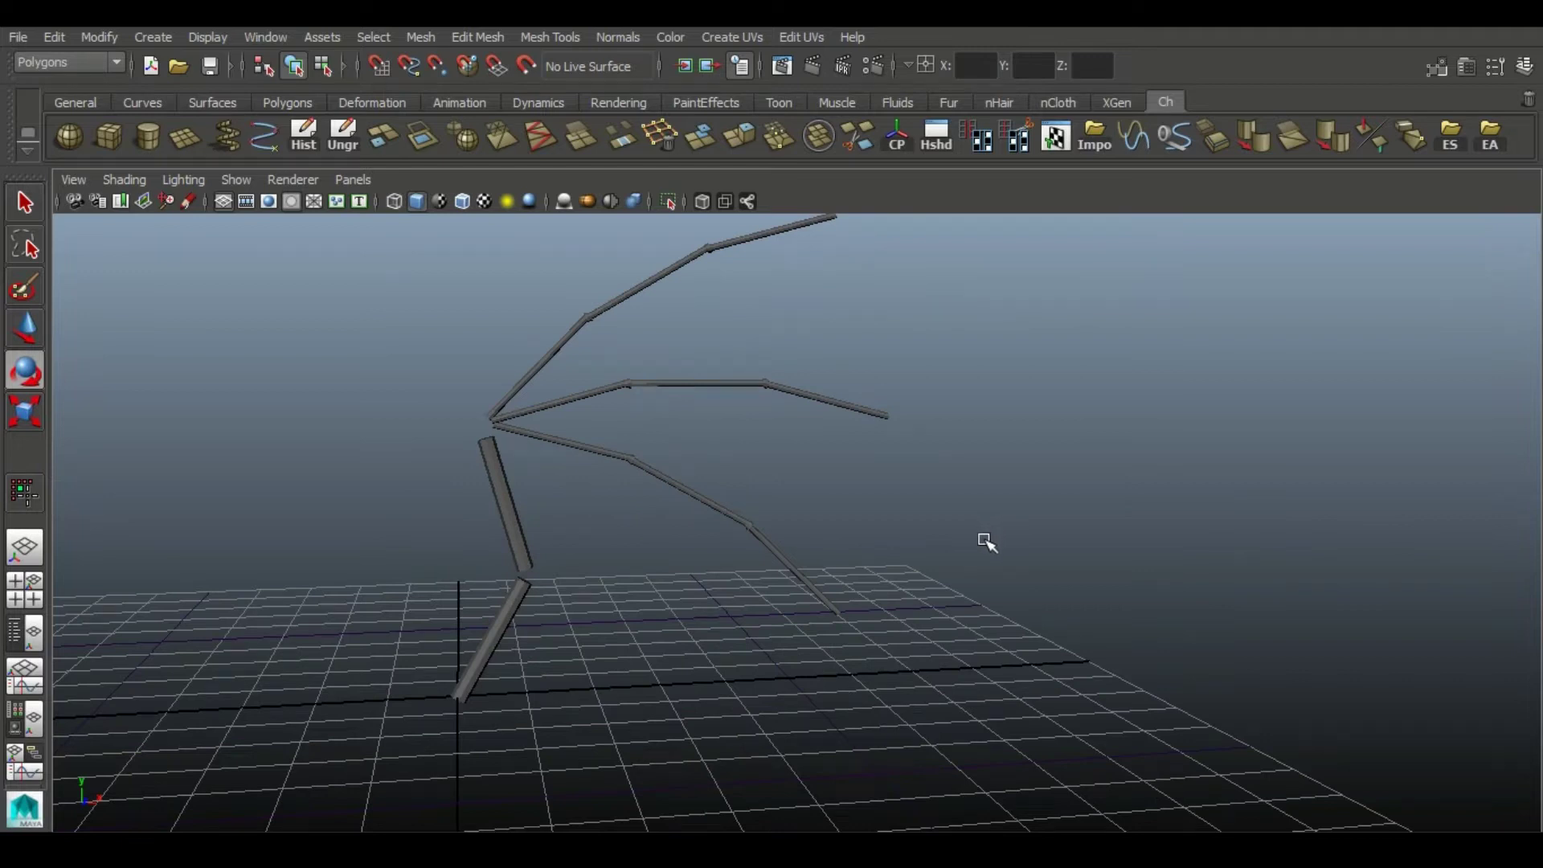
- Collapse the end edge loop of the upper finger's outermost segment into a single point
right_click_drag(621, 462, 547, 479, "alt")
left_click_drag(547, 479, 530, 716, "alt")
left_click_drag(956, 635, 836, 755, "alt")
right_click_drag(836, 755, 723, 643, "alt")
left_click(968, 327)
right_click(968, 327)
right_click_drag(968, 327, 891, 350)
middle_click_drag(924, 314, 827, 407, "alt")
right_click_drag(827, 406, 755, 328, "alt")
left_click(842, 449)
left_click(29, 330)
left_click_drag(747, 579, 1213, 398, "alt")
middle_click_drag(920, 341, 832, 466, "alt")
right_click_drag(862, 329, 853, 214)
left_click_drag(871, 460, 826, 472, "alt")
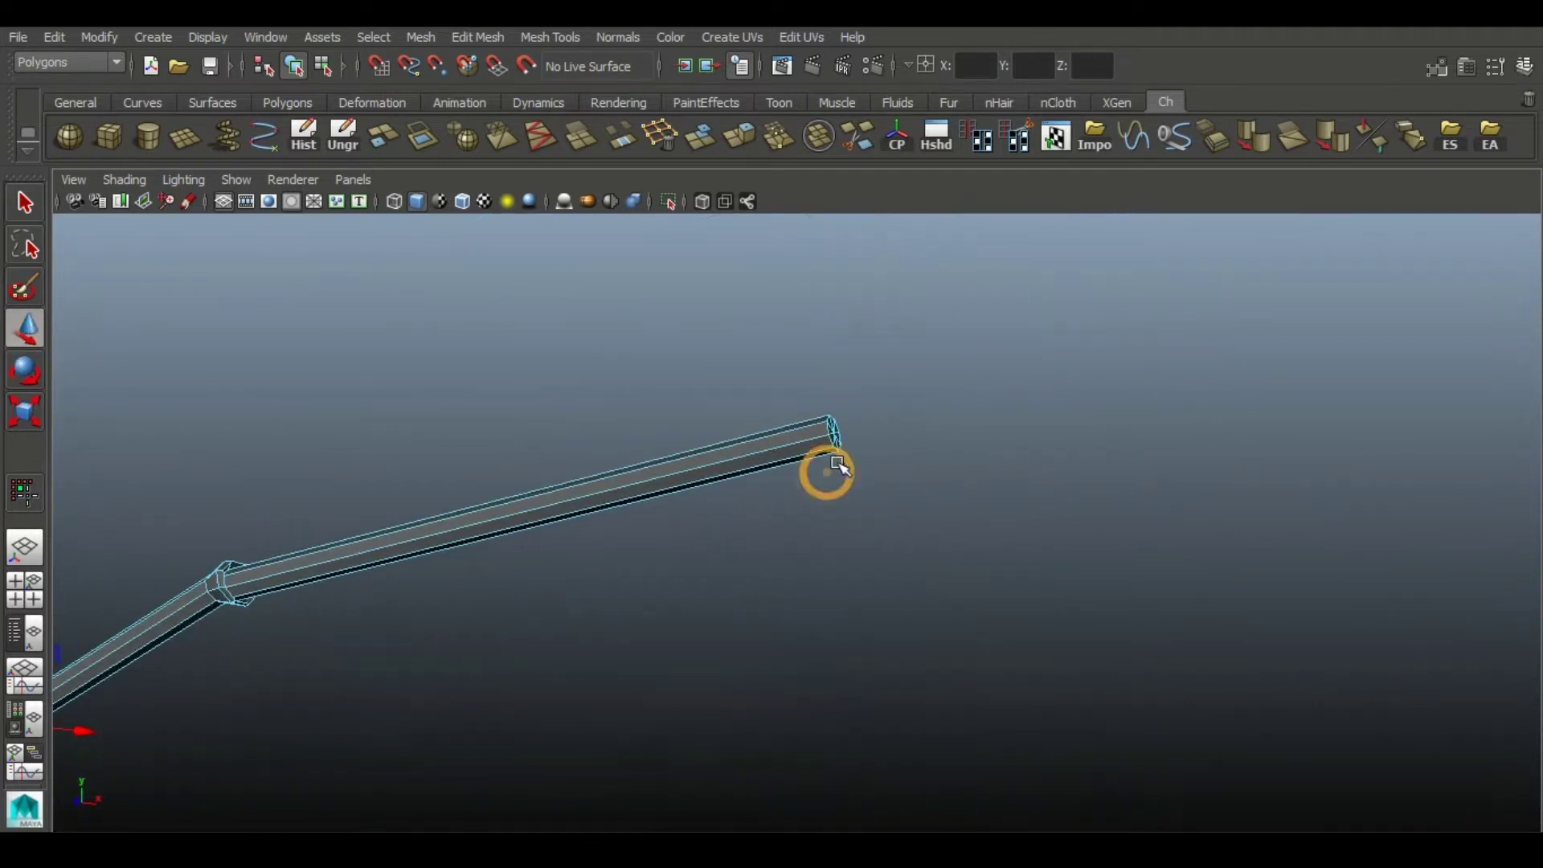
left_click(660, 135)
- Select the end edge loop of the middle finger's outermost segment and collapse it into a point
right_click_drag(837, 482, 255, 495, "alt")
middle_click_drag(816, 615, 592, 279, "alt")
right_click_drag(617, 465, 609, 361)
right_click_drag(578, 410, 629, 635, "alt")
double_click(510, 463)
left_click(665, 138)
- Collapse the end edge loop at the lower finger's tip into a point
right_click_drag(752, 521, 392, 472, "alt")
middle_click_drag(373, 584, 545, 254, "alt")
right_click_drag(554, 353, 658, 647, "alt")
right_click_drag(625, 700, 627, 602)
double_click(638, 716)
left_click_drag(785, 743, 720, 683, "alt")
left_click(661, 136)
- Position the bases of the three fingers against the side of the upper arm segment, spaced apart below its end
left_click_drag(751, 561, 836, 599, "alt")
right_click_drag(365, 314, 426, 273)
left_click(449, 450)
middle_click_drag(362, 345, 643, 594, "alt")
left_click_drag(362, 572, 407, 579, "alt")
right_click_drag(353, 595, 515, 635, "alt")
left_click(379, 652)
mouse_move(348, 565)
left_mouse_down()
mouse_move(345, 581)
mouse_move(338, 543)
left_mouse_up()
left_click(438, 579)
left_click(401, 487)
left_click(474, 506)
left_click_drag(555, 547, 775, 500, "alt")
left_click_drag(771, 313, 884, 691)
left_click(1334, 143)
left_click(1336, 499)
left_click_drag(1336, 500, 840, 461, "alt")
left_click(749, 551)
- Add an edge loop below the upper arm segment's end and pull the cap's centre vertex up into a pointed tip
right_click_drag(379, 379, 751, 654, "alt")
left_click_drag(751, 654, 720, 586, "alt")
right_click_drag(720, 586, 721, 383)
left_click(734, 595)
left_click_drag(780, 565, 619, 559, "alt")
middle_click_drag(620, 558, 723, 598, "alt")
left_click(750, 143)
left_click_drag(703, 487, 800, 472)
right_click_drag(776, 476, 699, 475)
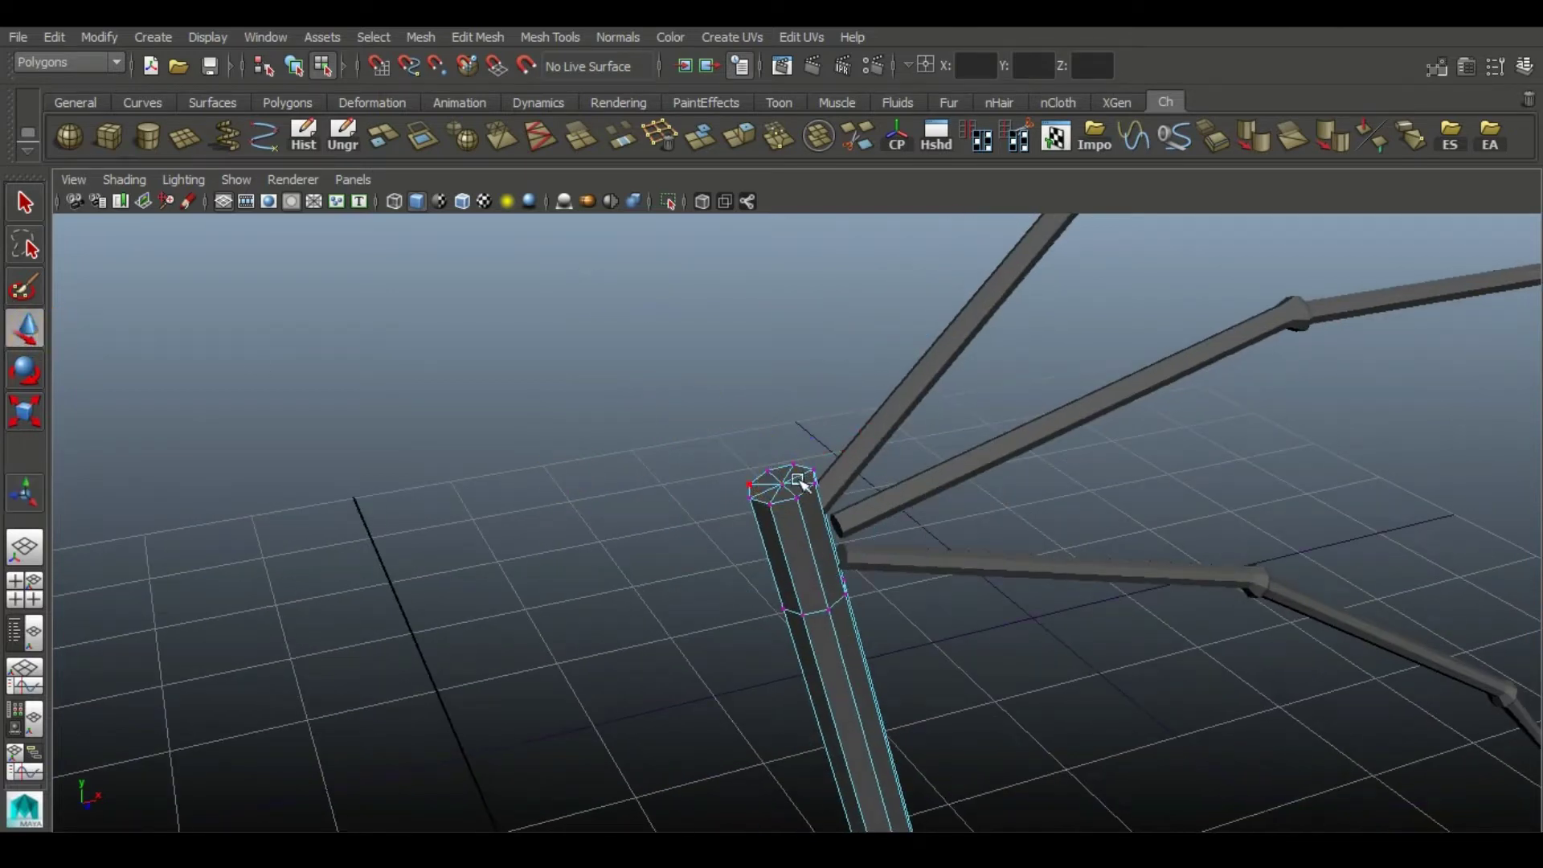
left_click_drag(779, 401, 779, 338)
- Insert further edge loops around the upper arm segment, spaced along the area where the finger bases meet it
left_click_drag(820, 462, 606, 430, "alt")
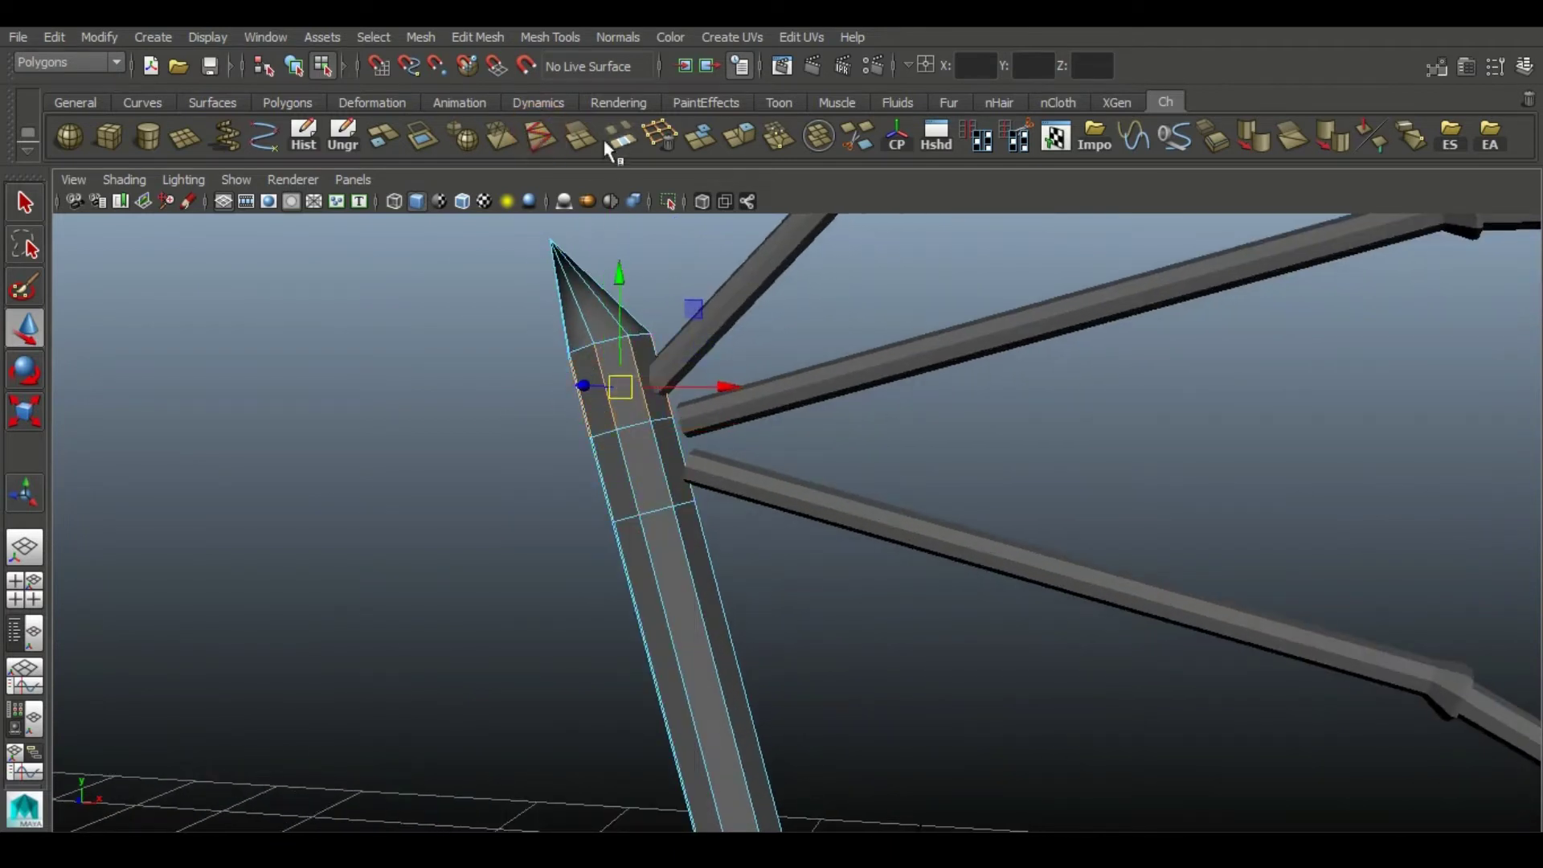
left_click(539, 147)
right_click_drag(809, 665, 812, 494, "alt")
left_click_drag(811, 494, 723, 522, "alt")
middle_click_drag(498, 450, 707, 543, "alt")
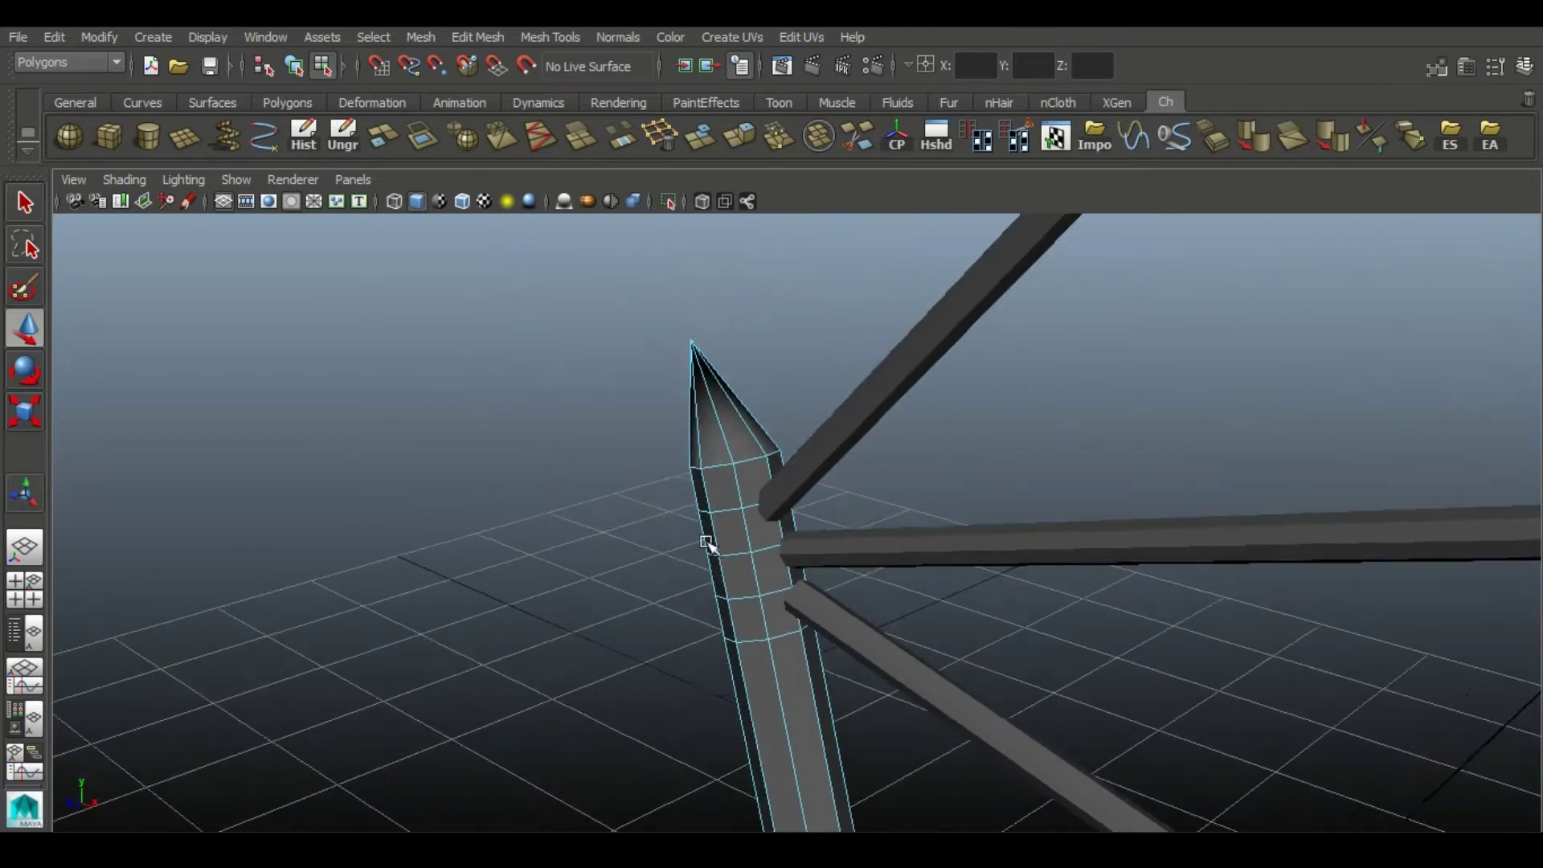
- Isolate the upper finger, delete the cap faces at its base, and show all objects again
right_click_drag(706, 544, 812, 424, "alt")
left_click(810, 420)
left_click_drag(812, 424, 977, 475, "alt")
middle_click_drag(978, 475, 799, 518, "alt")
left_click(901, 352)
left_click(668, 202)
right_click(972, 364)
left_click(971, 383)
left_click(932, 424)
left_click_drag(966, 489, 752, 591, "alt")
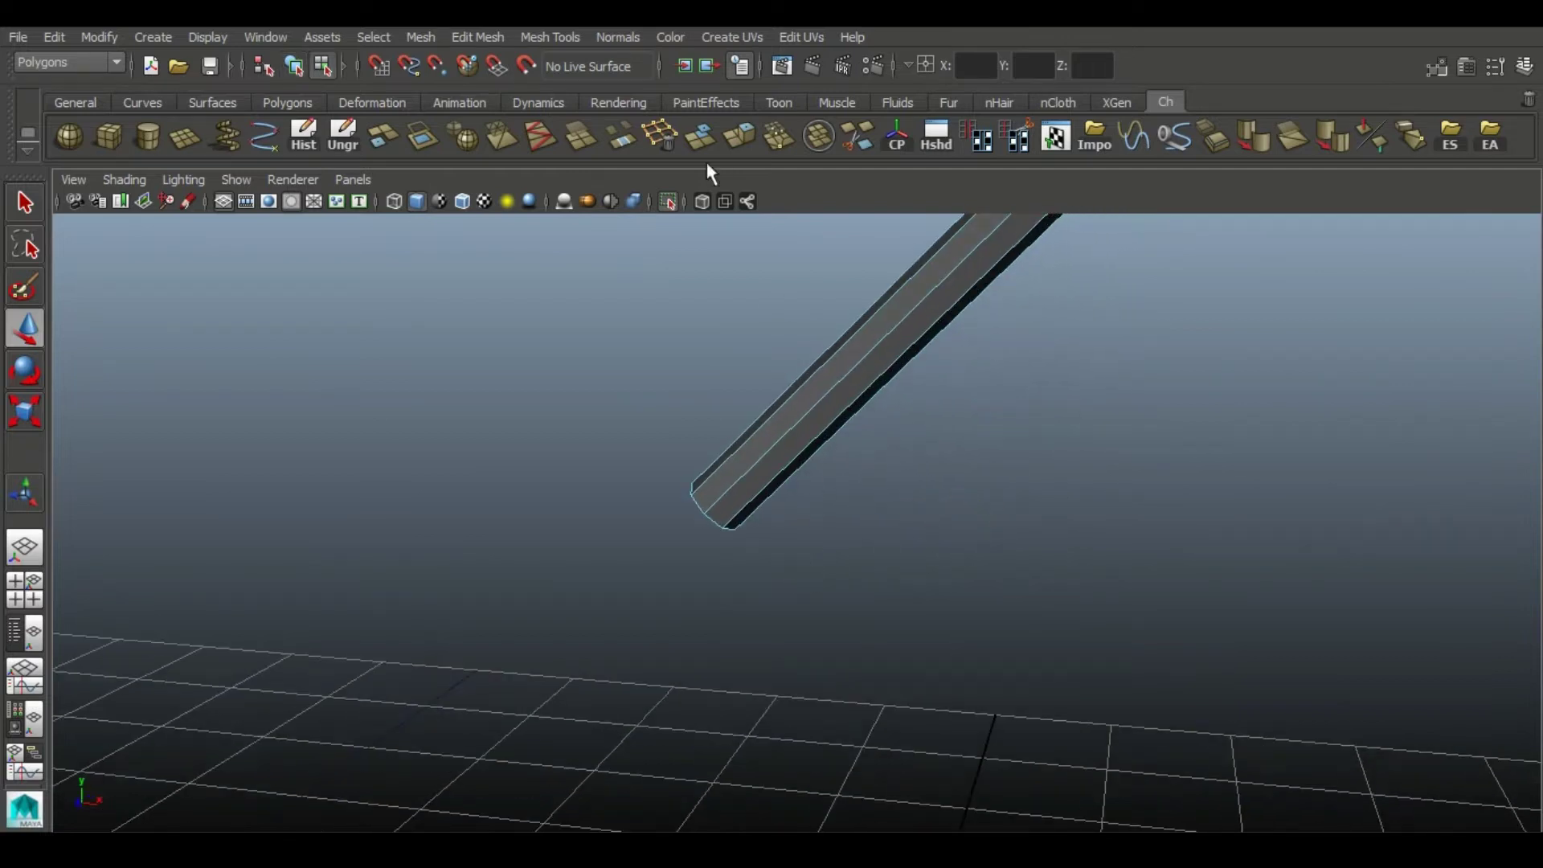
left_click(652, 201)
left_click(668, 202)
left_click_drag(961, 723, 976, 626, "alt")
- Remove the base cap faces of the middle and lower fingers, isolating each mesh as needed
left_click(991, 479)
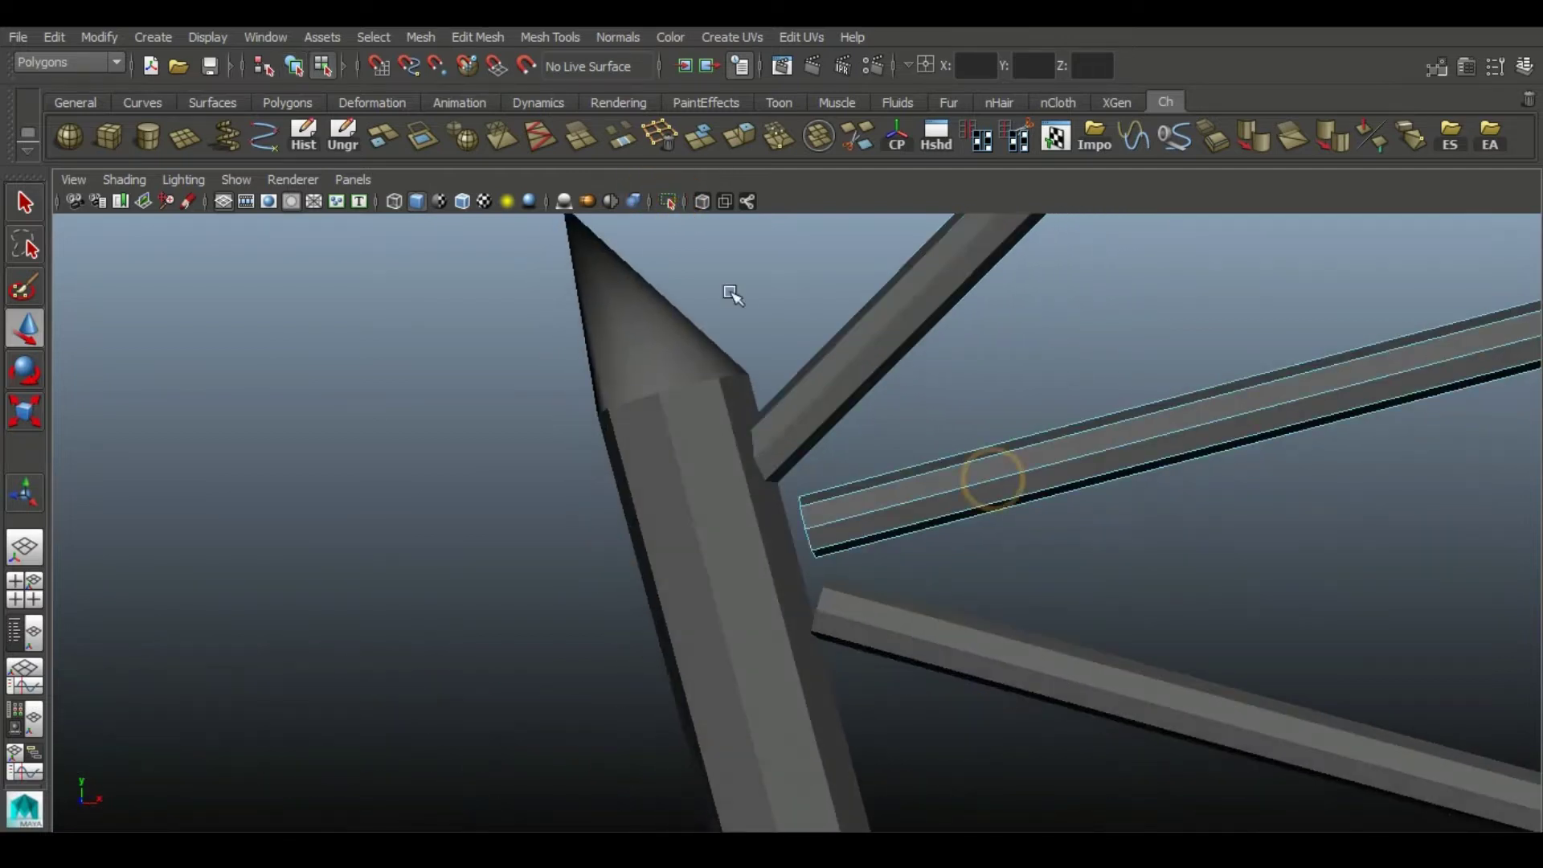
left_click(667, 202)
left_click_drag(996, 545, 1061, 531, "alt")
left_click(668, 201)
right_click_drag(875, 408, 971, 302)
right_click_drag(841, 440, 964, 380)
left_click_drag(763, 492, 851, 502, "alt")
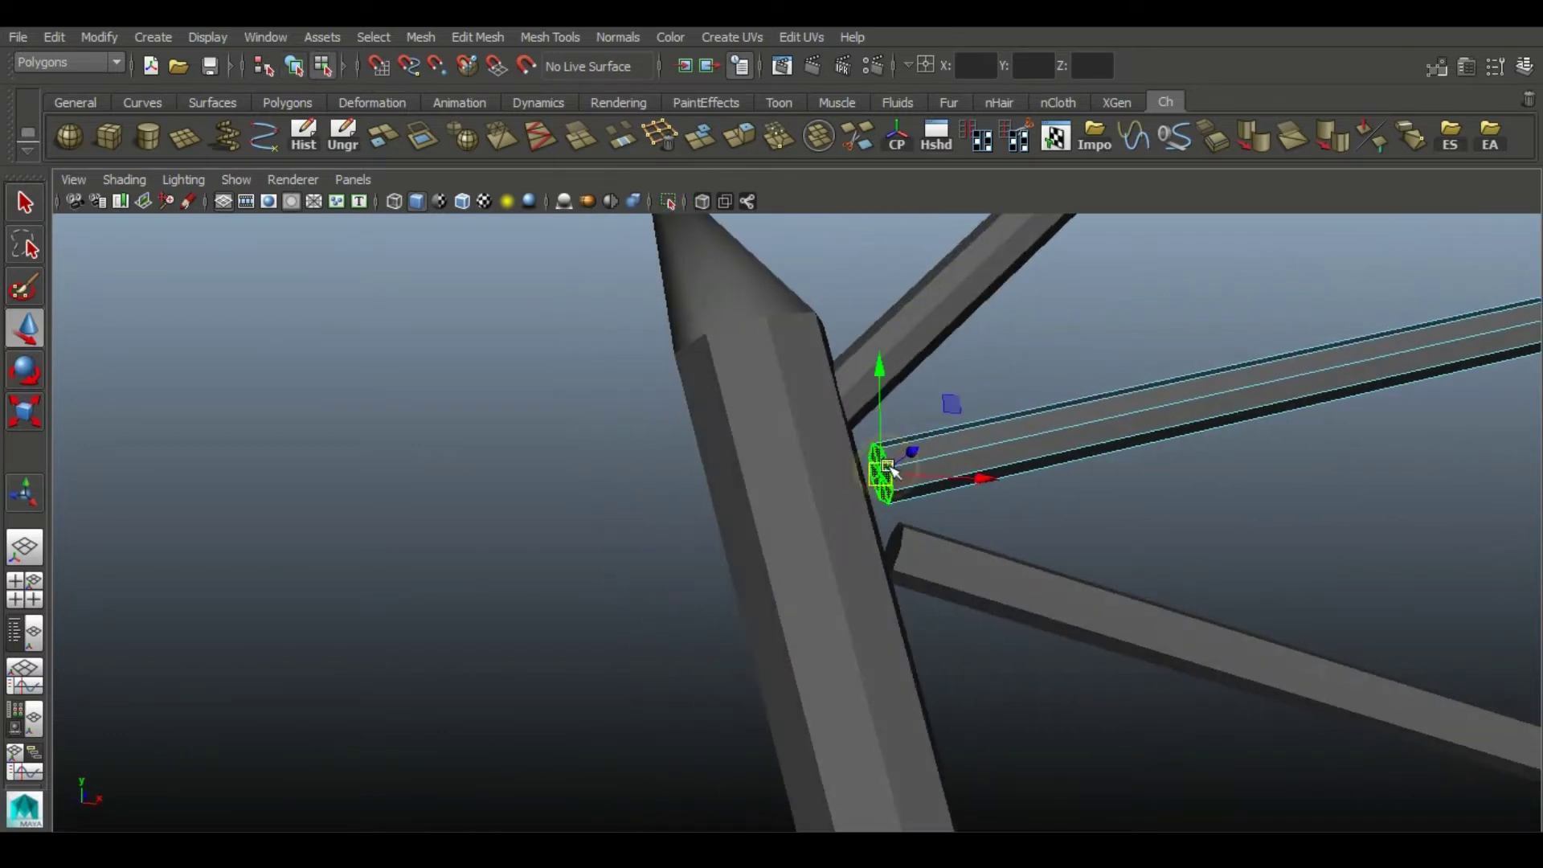
right_click_drag(938, 548, 1016, 375)
right_click_drag(942, 529, 1112, 196)
- Delete the arm faces behind the upper finger's base to open a hole for the joint
left_click_drag(1006, 559, 605, 437, "alt")
left_click(730, 593)
right_click_drag(605, 437, 616, 394)
left_click(628, 447)
left_click(674, 440, "shift")
left_click(695, 522, "shift")
- Combine the arm segment and the upper finger into one mesh
left_click_drag(697, 534, 776, 373, "alt")
left_click(776, 373)
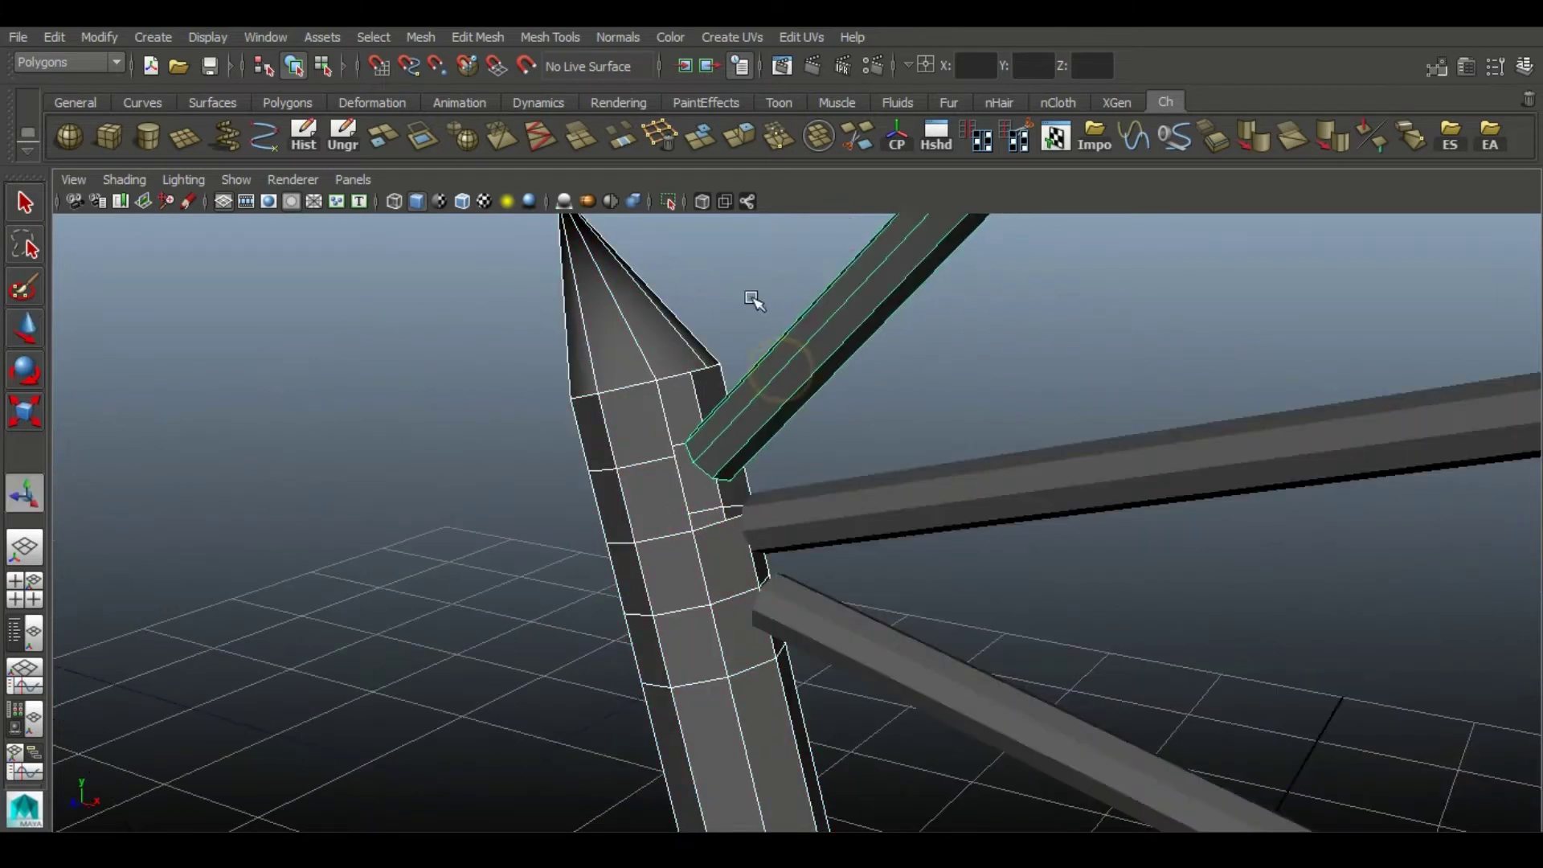
left_click(821, 140)
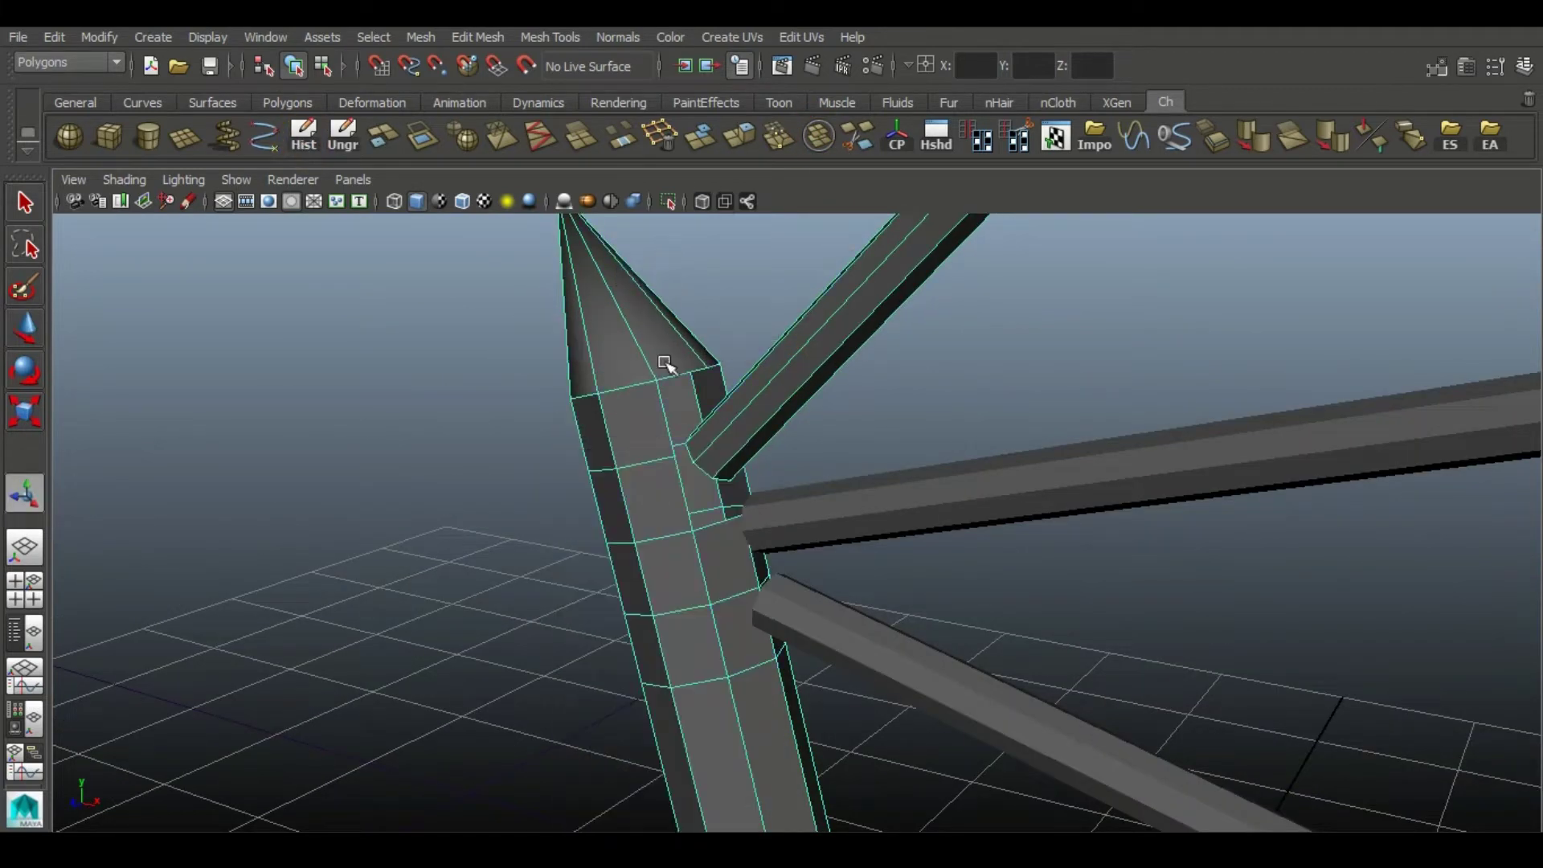
- Bridge the border edges of the upper finger's base to the opening in the arm
left_click(623, 135)
mouse_move(755, 454)
left_mouse_down("alt")
mouse_move(689, 472)
mouse_move(816, 533)
mouse_move(750, 480)
left_mouse_up("alt")
scroll(740, 500, "up", 5)
left_click_drag(747, 556, 474, 538, "alt")
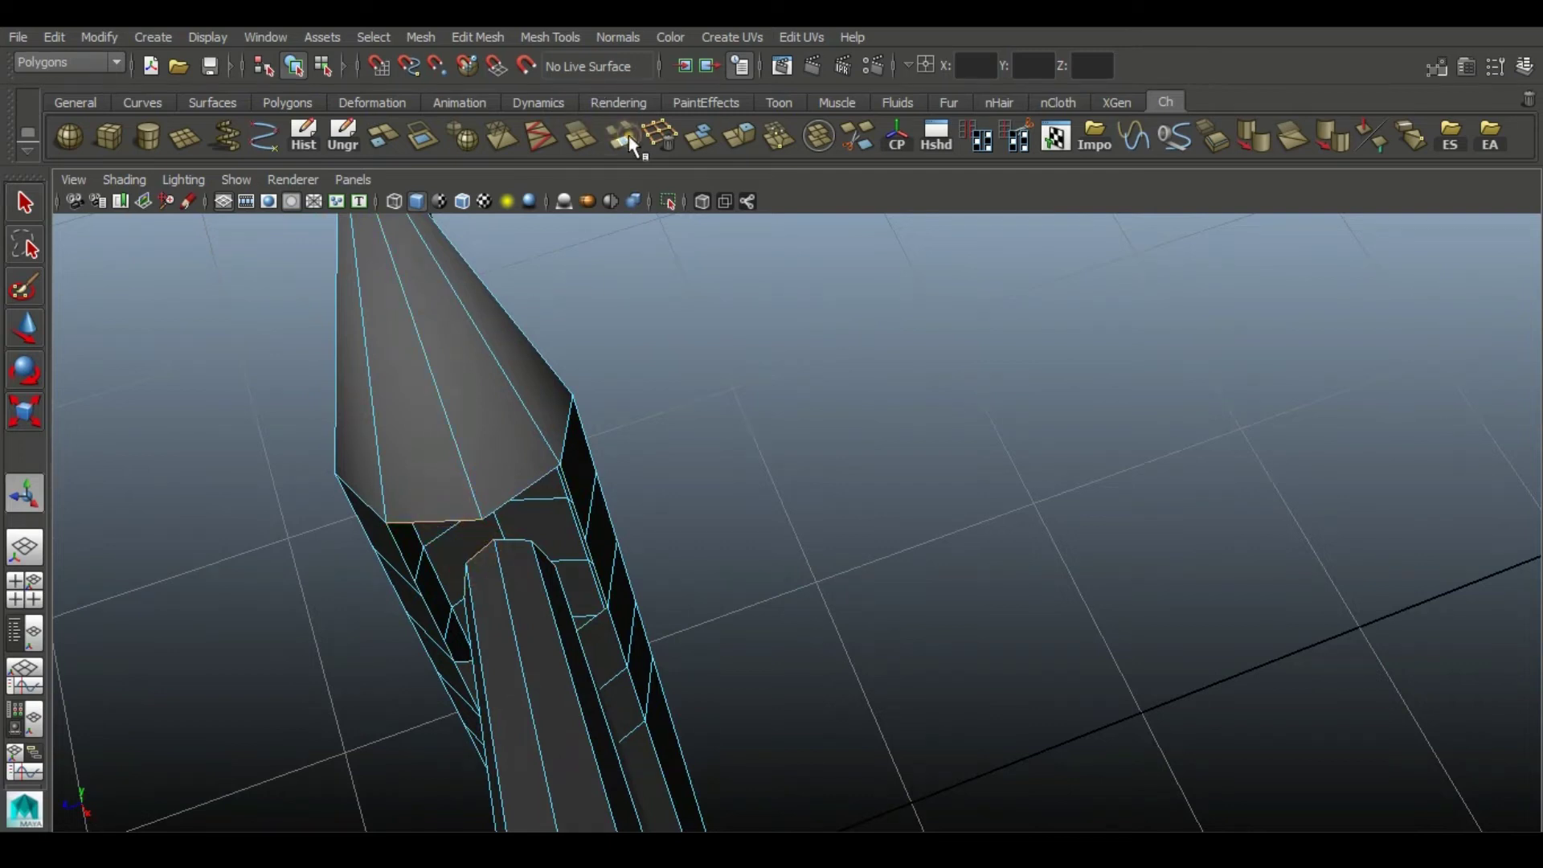
left_click_drag(445, 544, 473, 510, "alt")
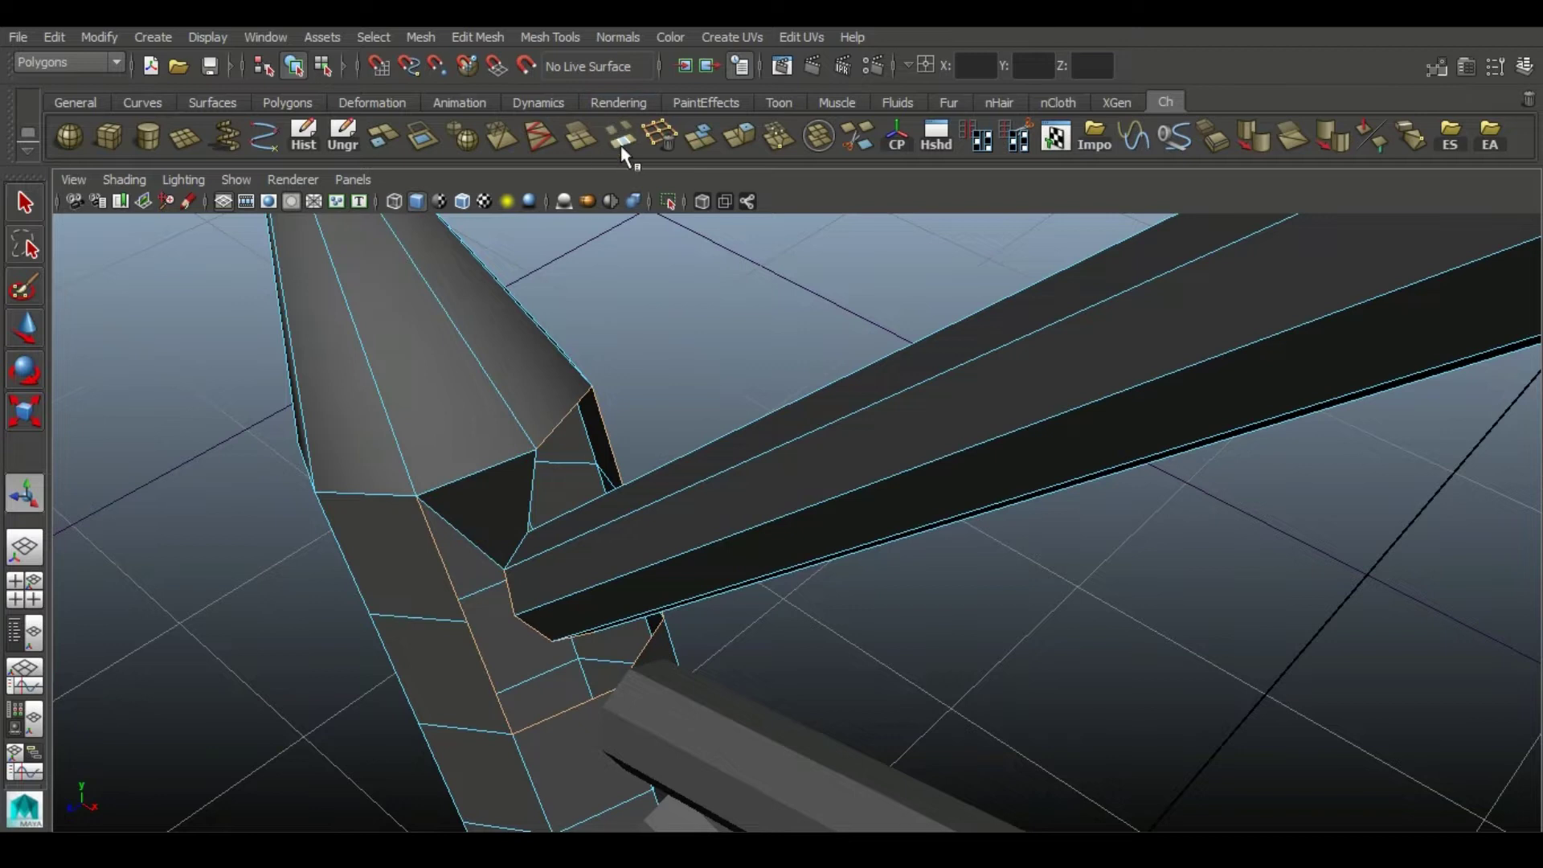
left_click_drag(585, 482, 717, 464, "alt")
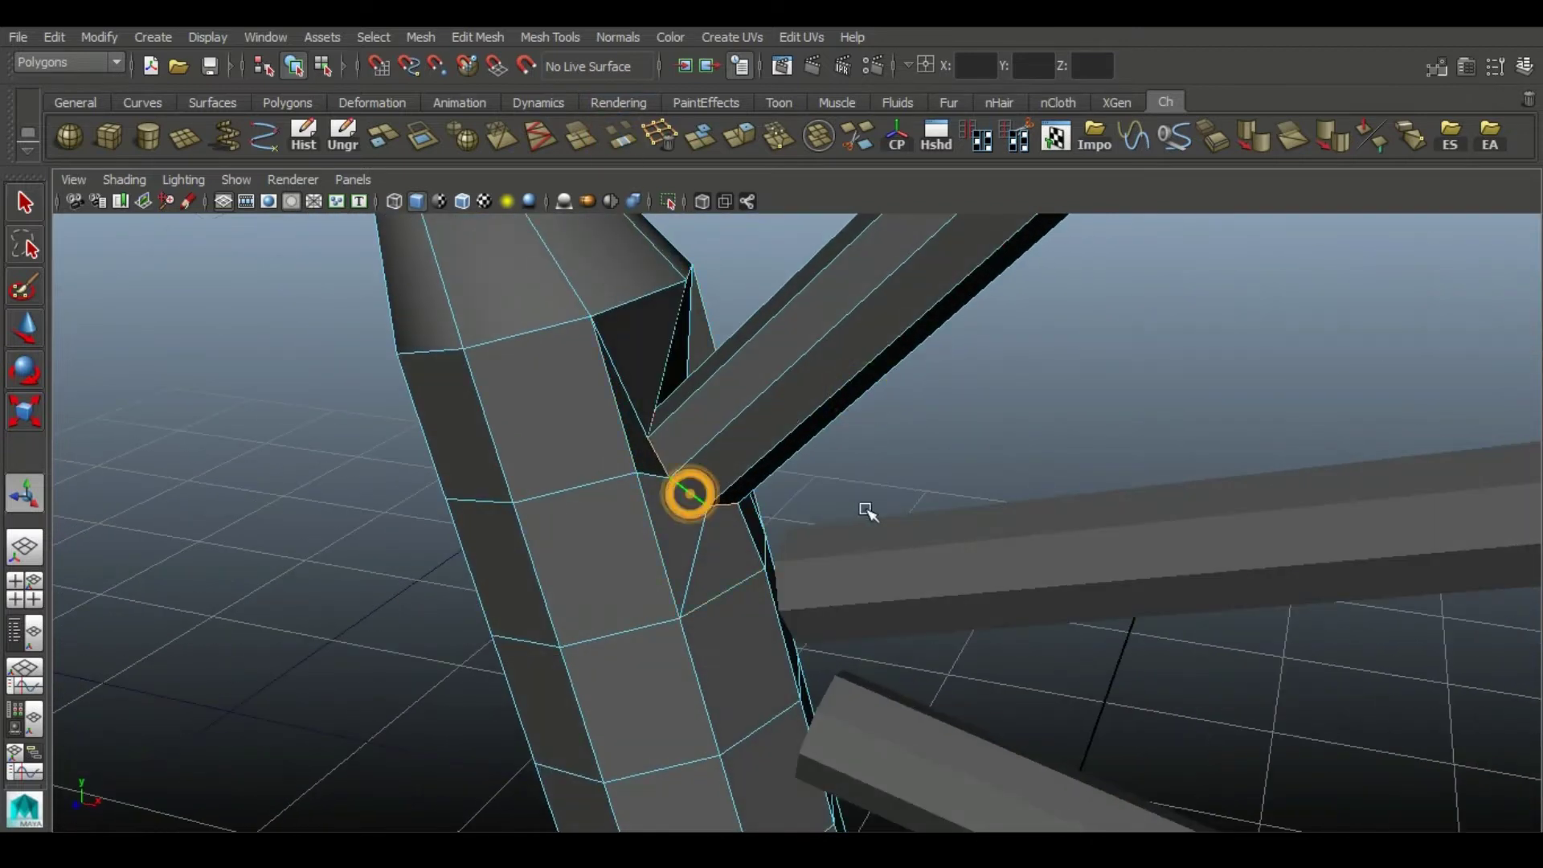
- Select and delete the arm faces behind the middle finger's base
left_click_drag(862, 509, 827, 458, "alt")
right_click_drag(827, 458, 691, 434, "alt")
left_click(26, 329)
left_click(786, 479)
left_click_drag(626, 418, 774, 406, "alt")
middle_click_drag(925, 616, 954, 521, "alt")
left_click_drag(953, 521, 733, 554, "alt")
right_click_drag(523, 329, 524, 463)
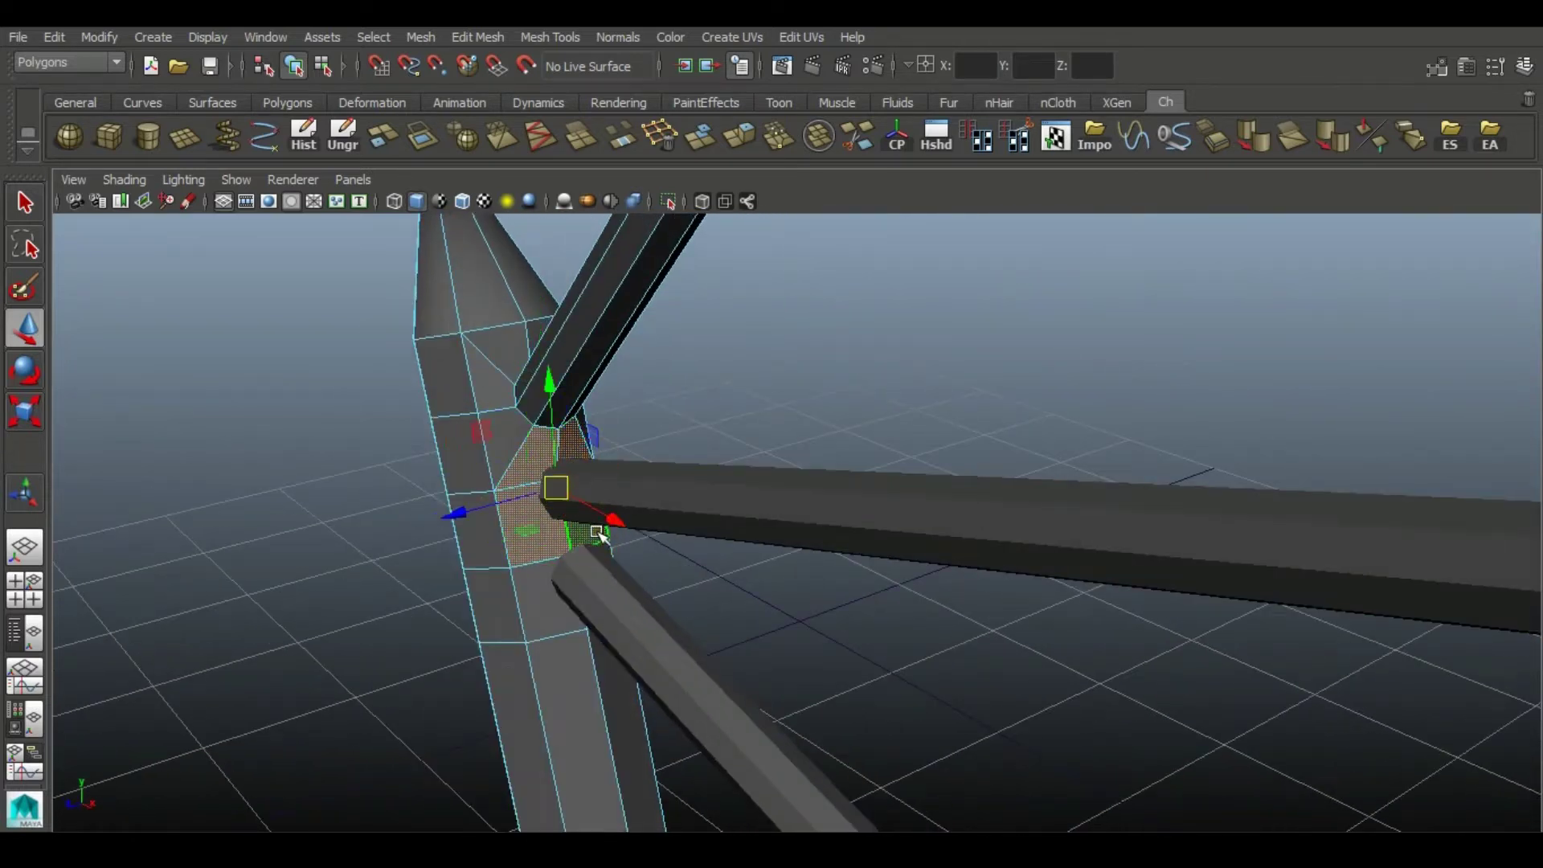
key("Delete")
- Combine the arm mesh with the middle finger
left_click_drag(735, 707, 913, 710, "alt")
key("space")
key("space")
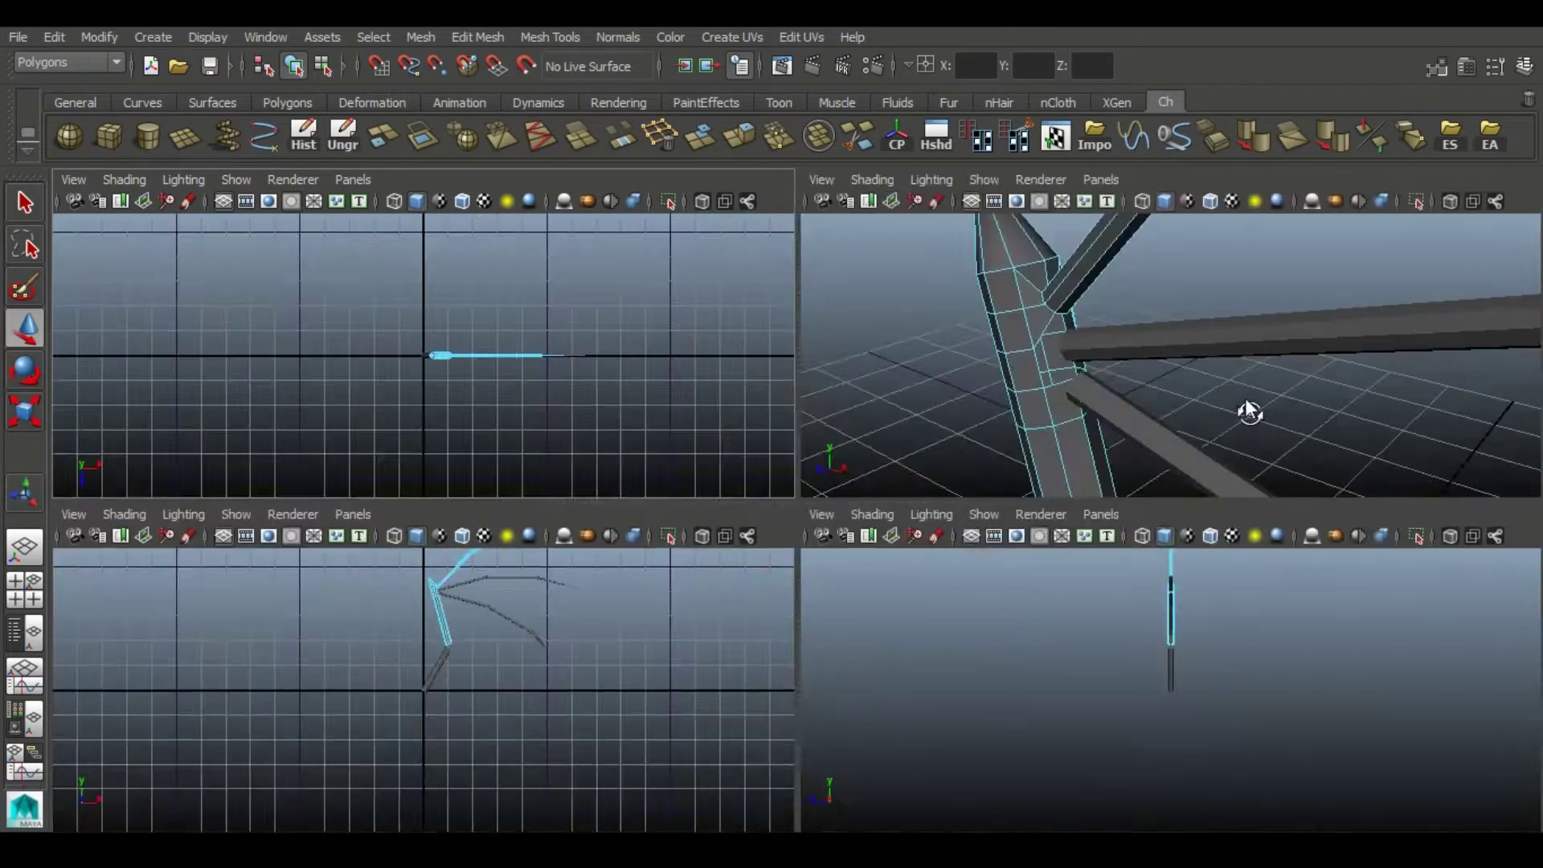
right_click_drag(508, 472, 544, 437)
left_click(547, 439)
left_click(696, 490, "shift")
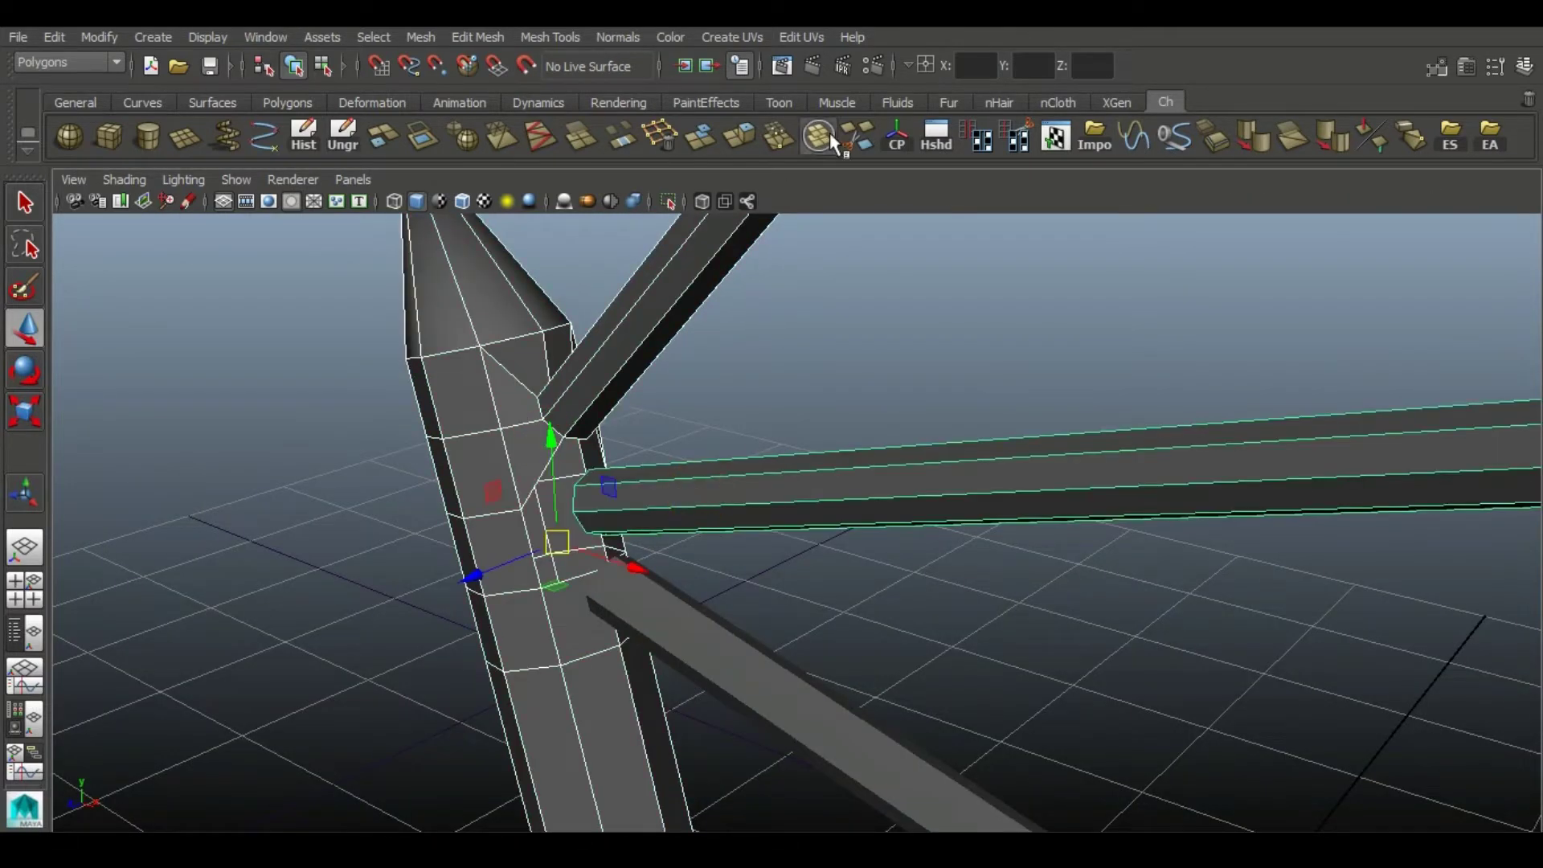
- Bridge the middle finger's open base edges to the surrounding arm opening and the upper finger's joint
right_click_drag(488, 329, 498, 269)
left_click_drag(655, 503, 482, 454, "alt")
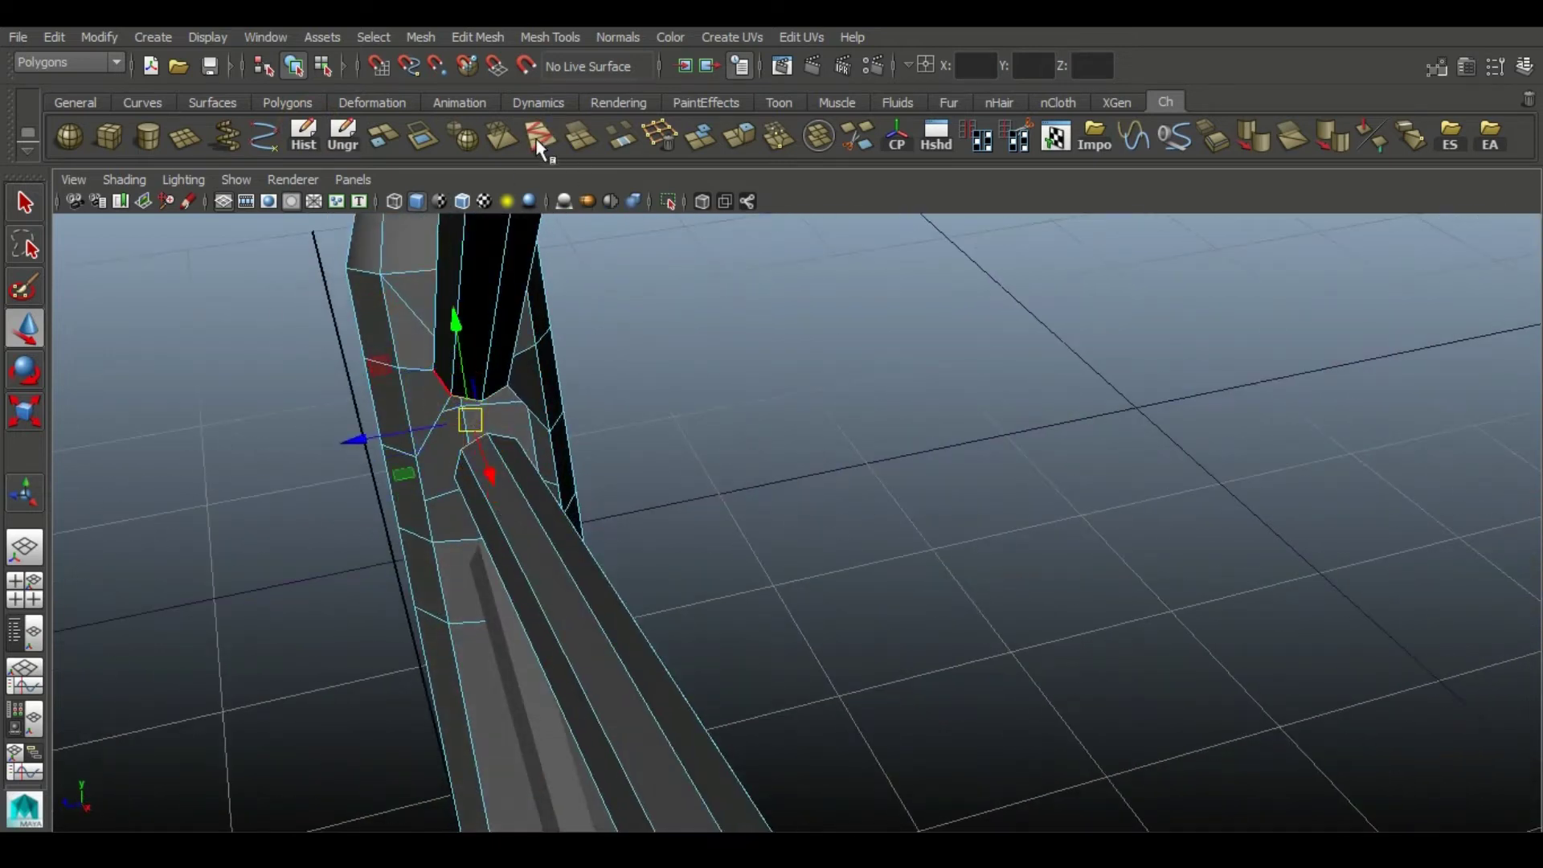
left_click_drag(501, 467, 532, 444, "alt")
right_click_drag(471, 393, 471, 313)
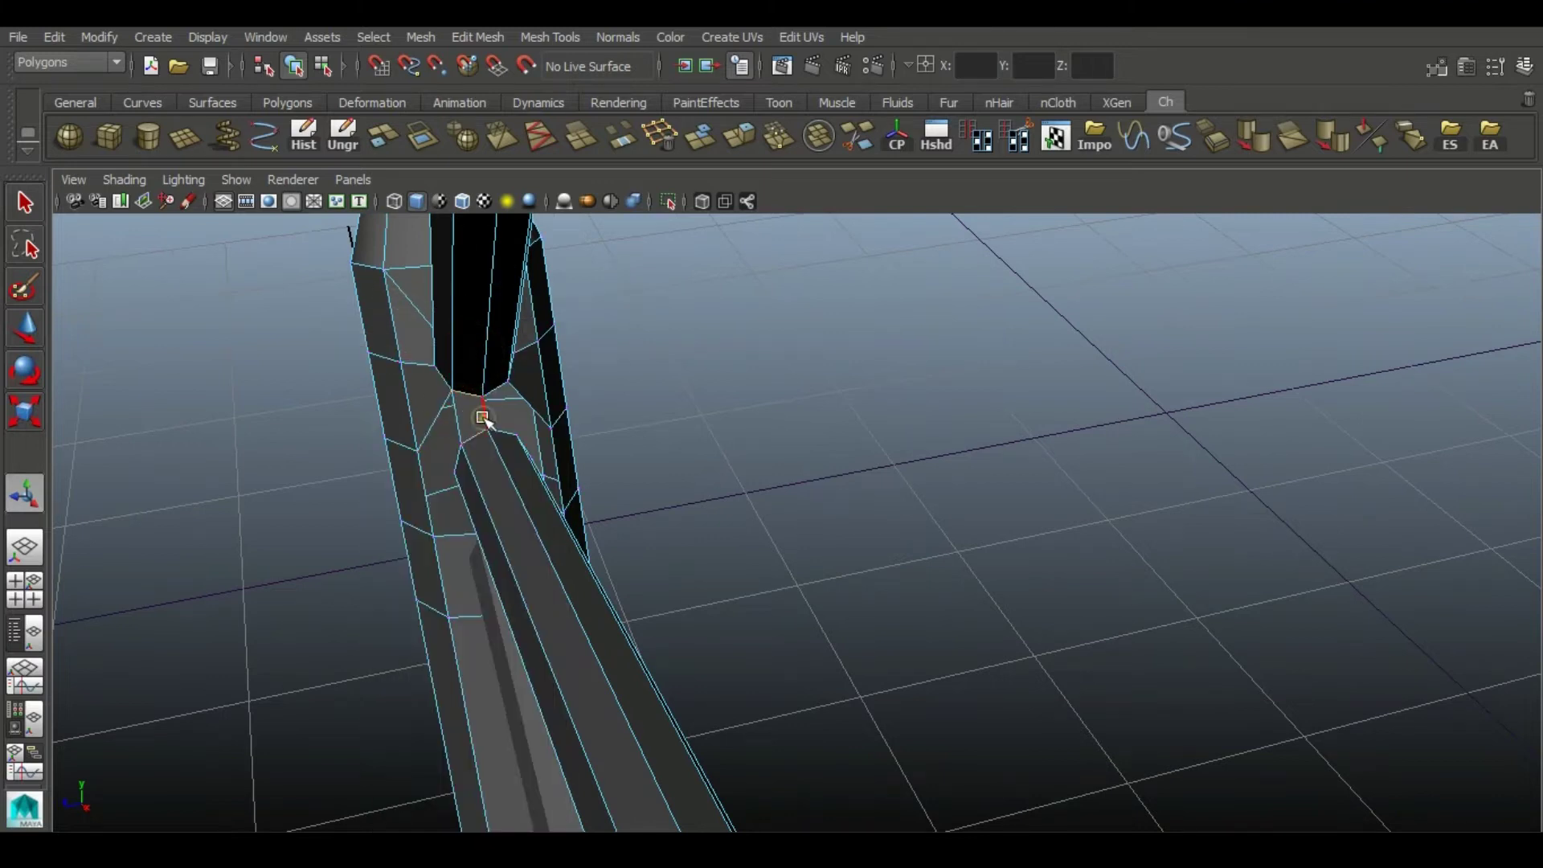
left_click_drag(583, 653, 483, 463, "alt")
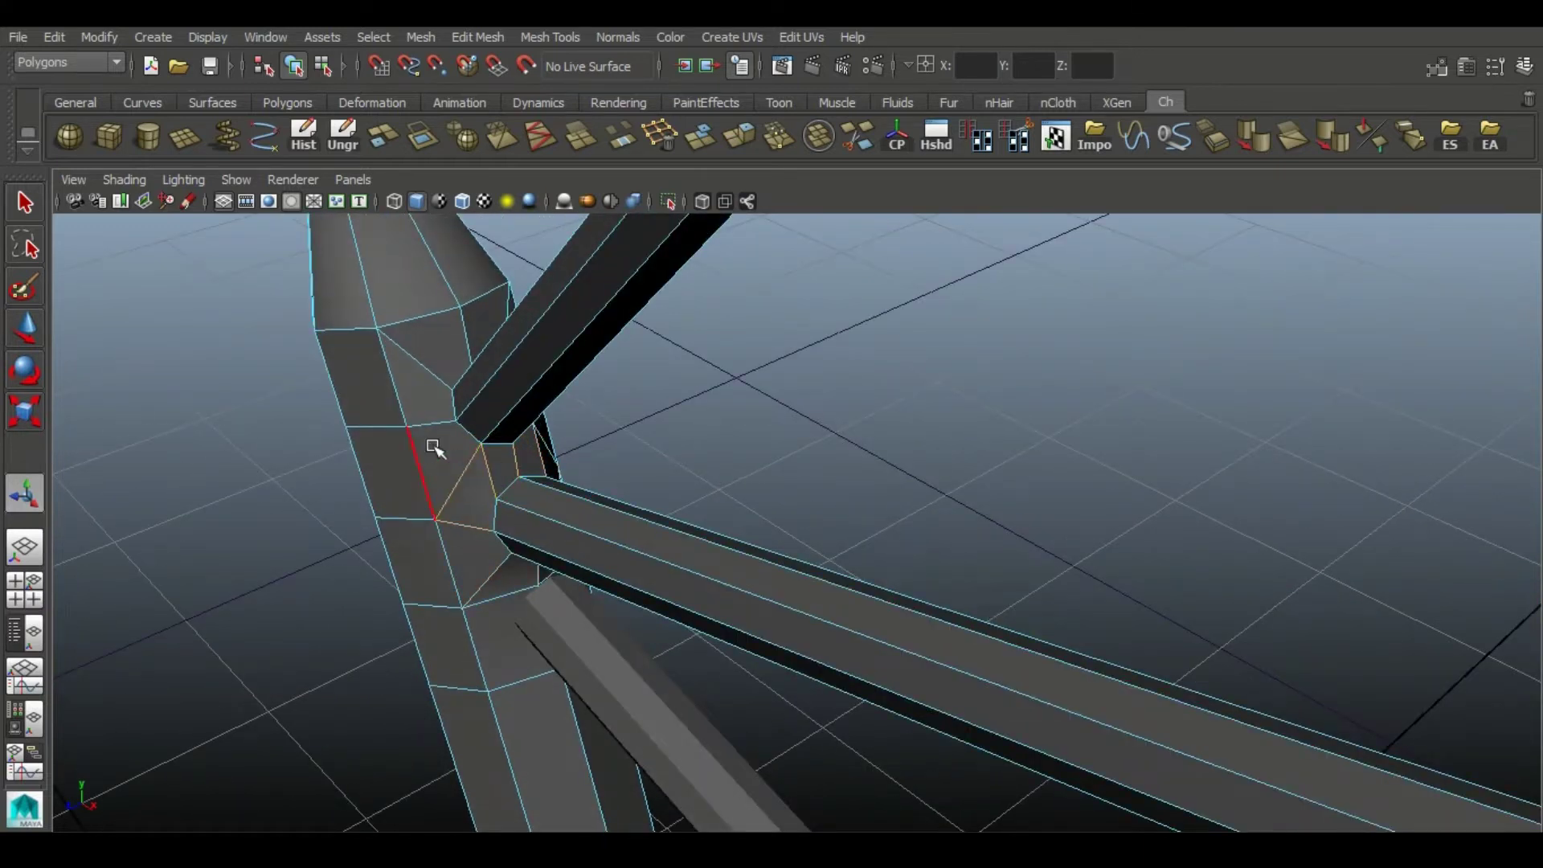
- Delete the arm faces where the lower finger's base meets the arm
left_click_drag(688, 578, 495, 498, "alt")
left_click(536, 431)
key("Delete")
- Combine the lower finger with the arm and finger mesh
left_click_drag(496, 693, 592, 475, "alt")
right_click_drag(592, 475, 665, 381)
left_click(840, 602, "shift")
left_click_drag(789, 531, 733, 514, "alt")
left_click(822, 134)
- Bridge the lower finger's open base edges to the matching border edges of the arm opening
left_click_drag(697, 586, 647, 566, "alt")
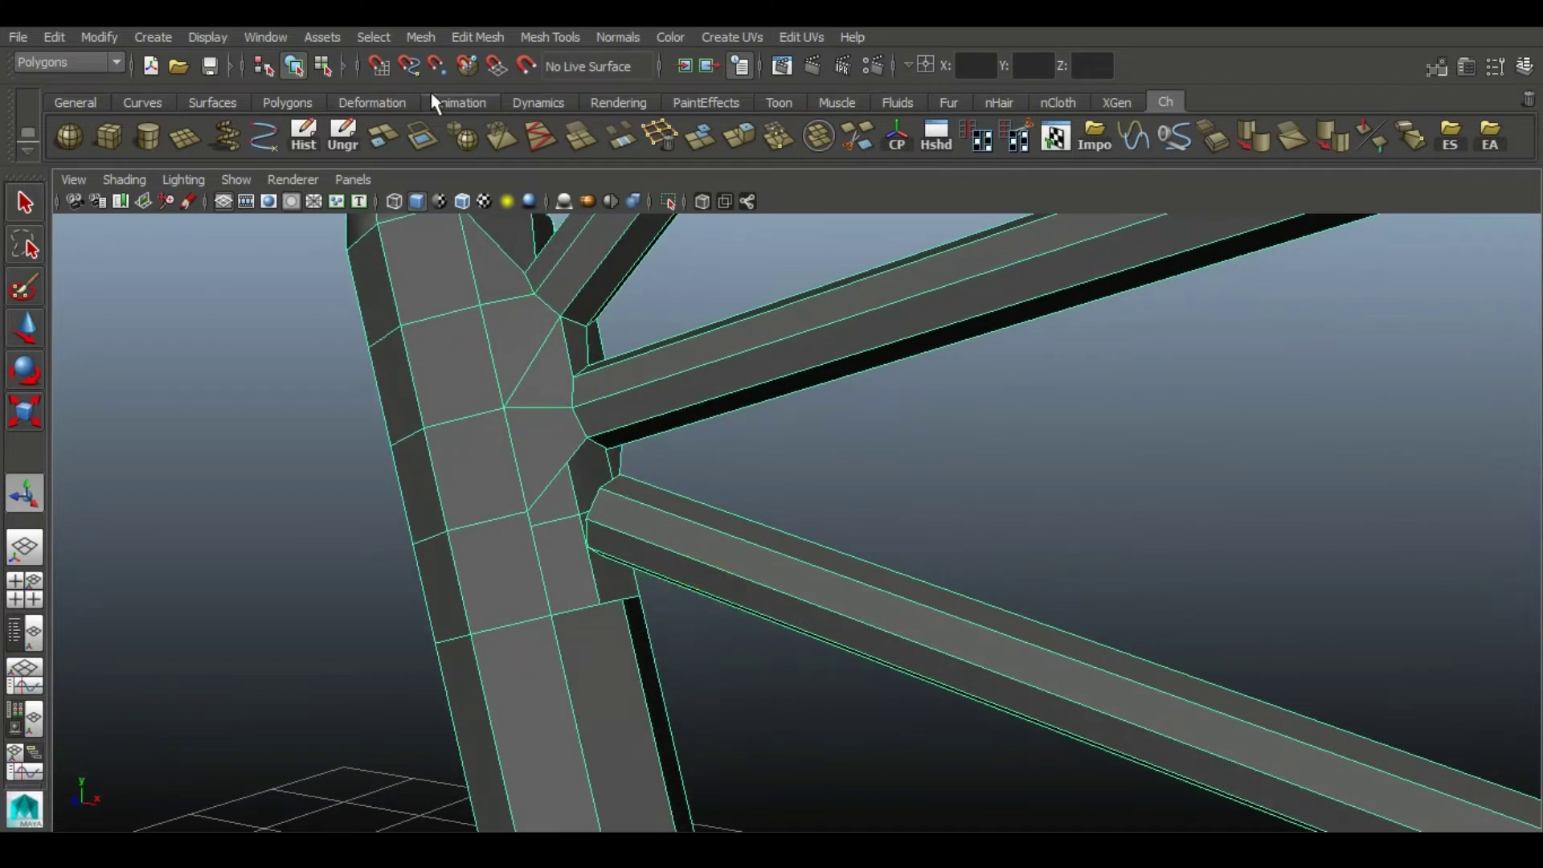
left_click_drag(553, 473, 508, 489, "alt")
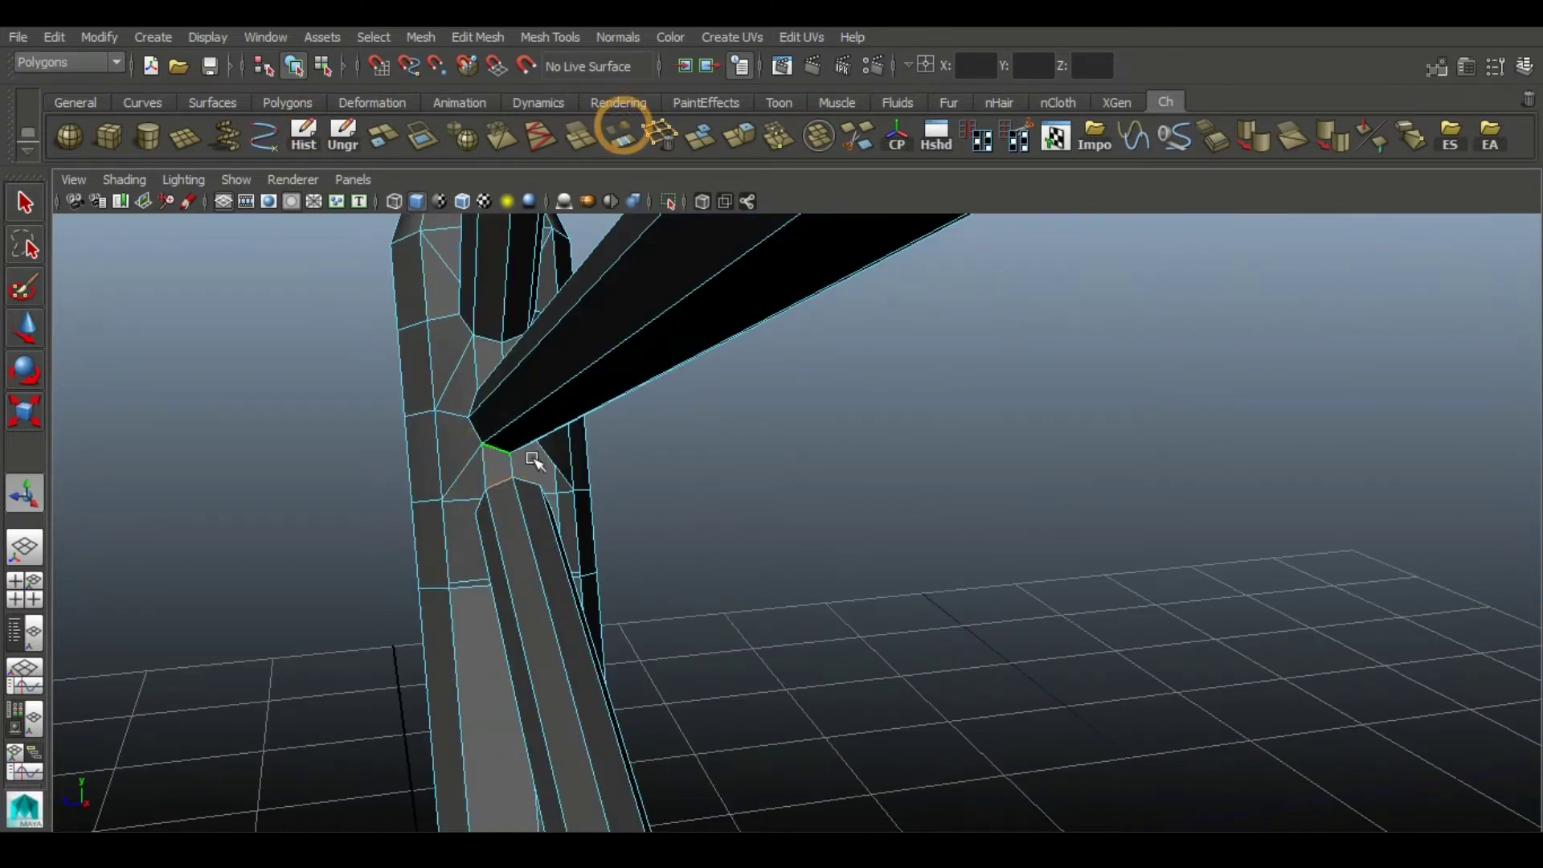
left_click(619, 139)
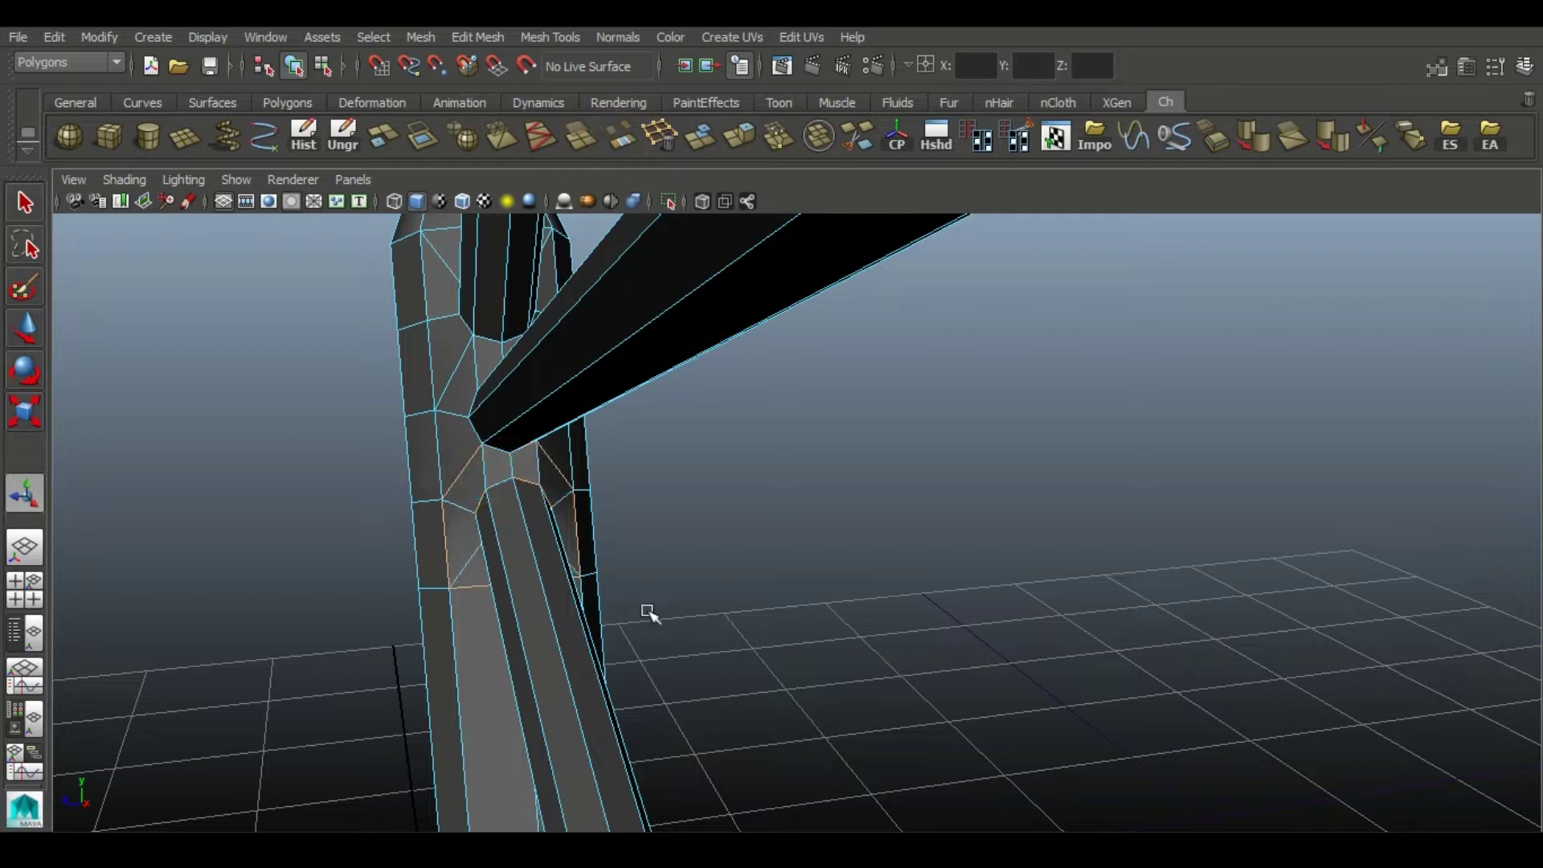
- Inspect the joined arm and fingers in smooth mesh preview from several angles, and restore the unsmoothed display
left_click_drag(613, 627, 819, 586, "alt")
right_click_drag(819, 586, 510, 482, "alt")
middle_click_drag(1077, 678, 1010, 675, "alt")
right_click_drag(241, 450, 460, 453, "alt")
left_click_drag(427, 464, 934, 534, "alt")
key("3")
right_click_drag(943, 651, 602, 527, "alt")
left_click_drag(908, 655, 1357, 626, "alt")
middle_click_drag(1218, 596, 1175, 593, "alt")
right_click_drag(669, 437, 971, 673, "alt")
key("1")
right_click_drag(648, 489, 759, 562, "alt")
left_click_drag(730, 619, 707, 598, "alt")
- Scale the edge loops at the base of the arm's pointed tip and beside the finger joints to taper the shape
left_click_drag(323, 401, 417, 514, "alt")
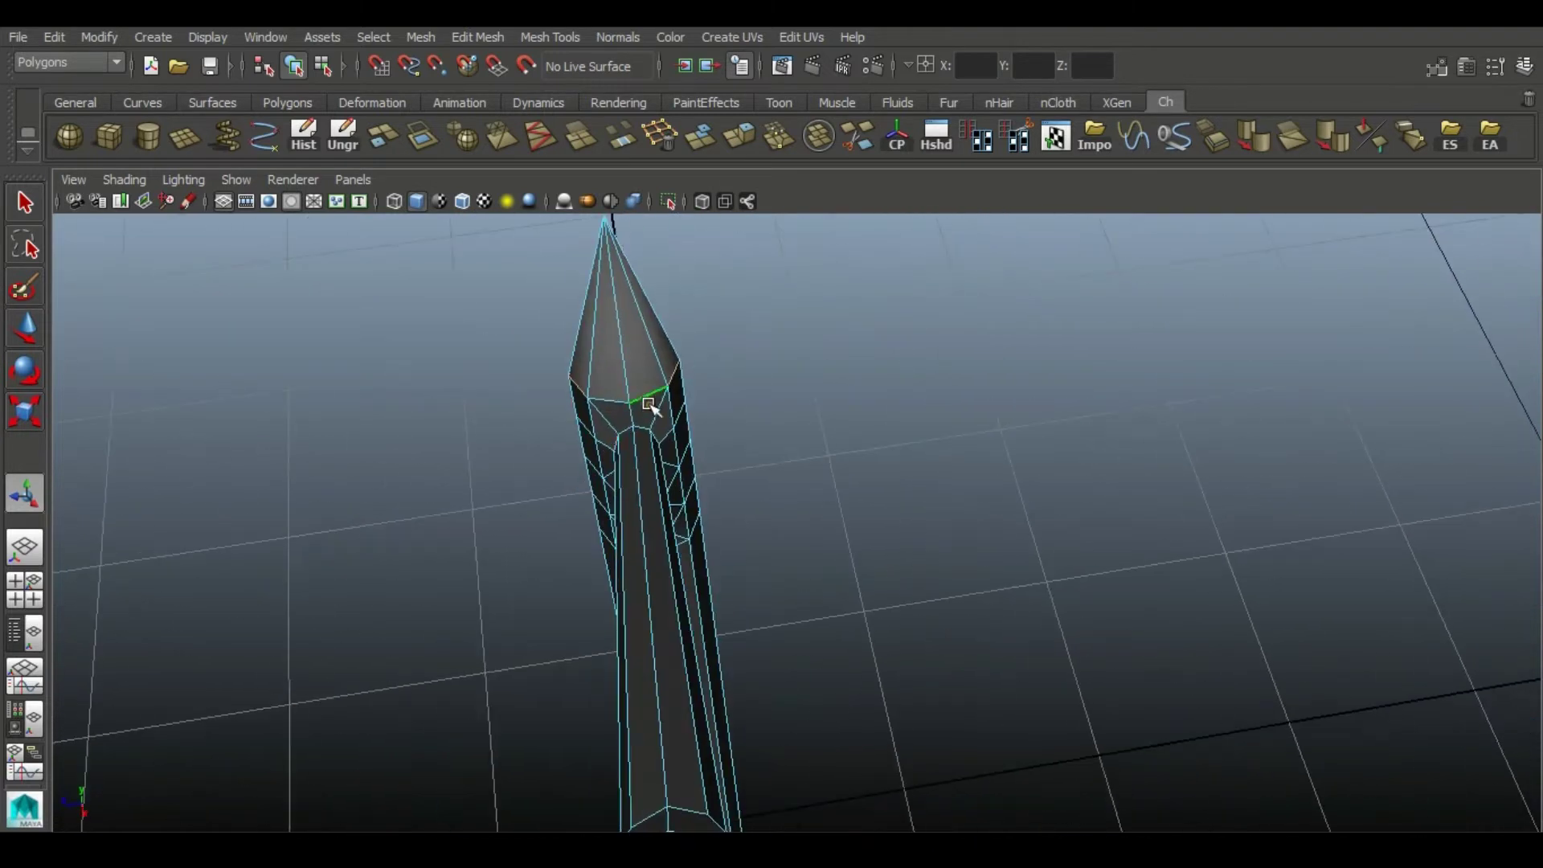
left_click(19, 426)
left_click_drag(321, 488, 522, 418, "alt")
left_click_drag(632, 399, 602, 401)
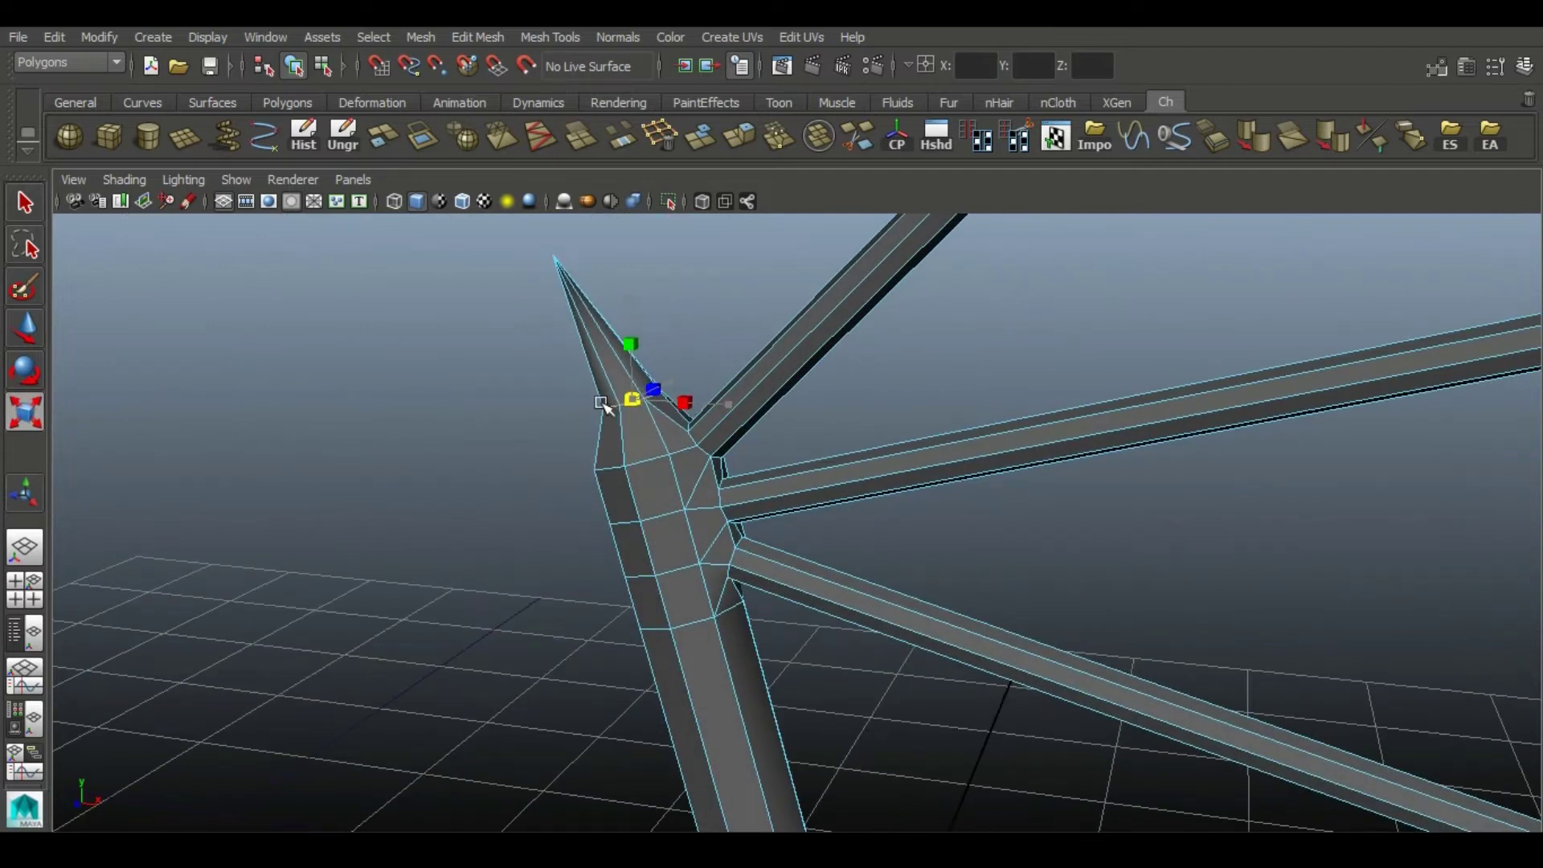
left_click_drag(625, 487, 711, 660, "alt")
left_click_drag(769, 798, 690, 403, "alt")
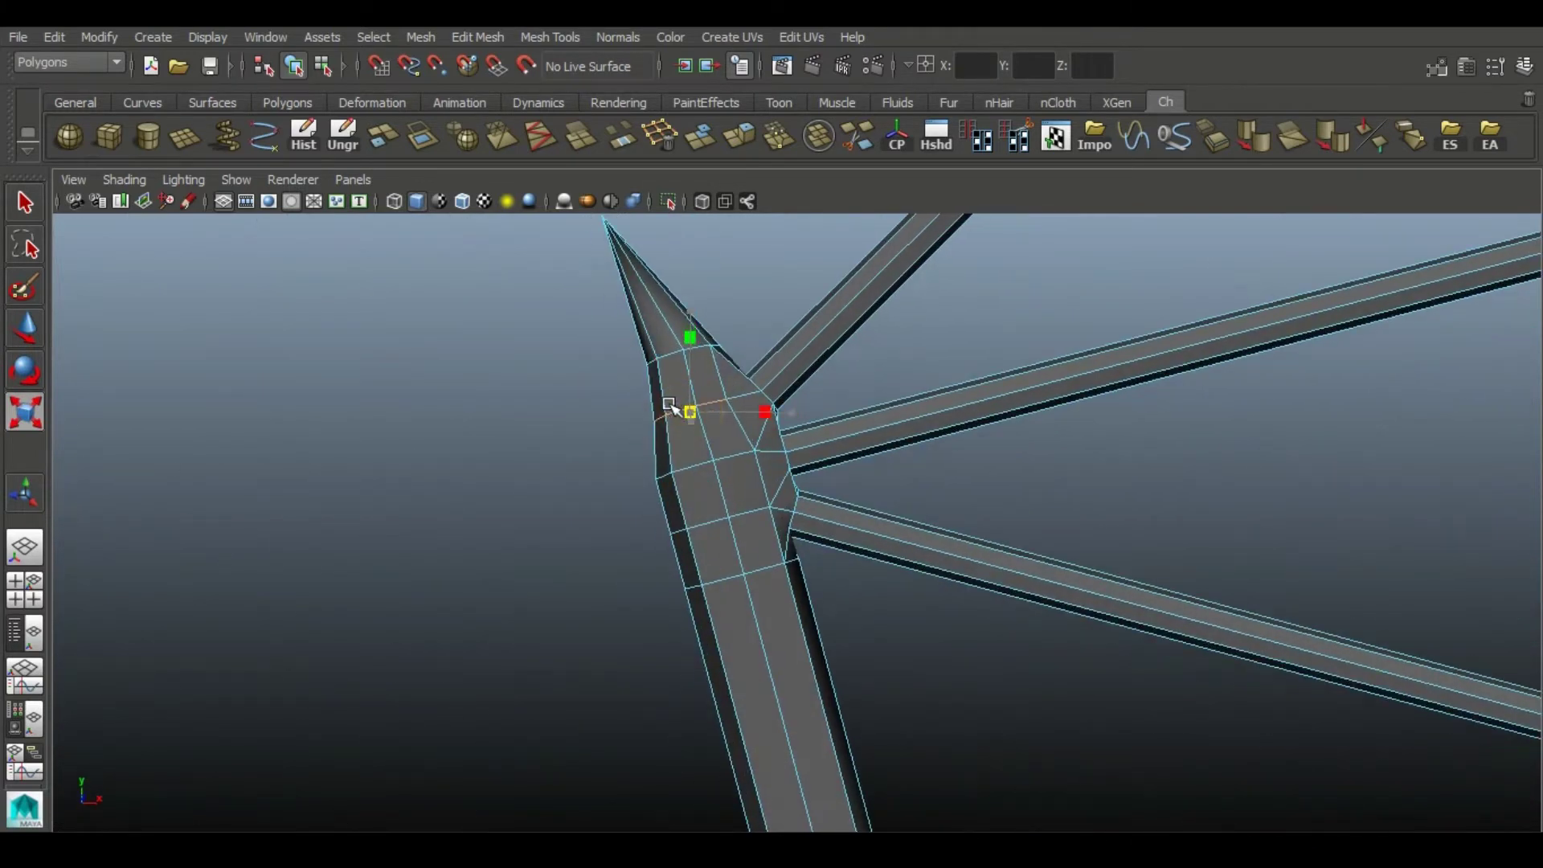
left_click_drag(720, 462, 718, 533, "alt")
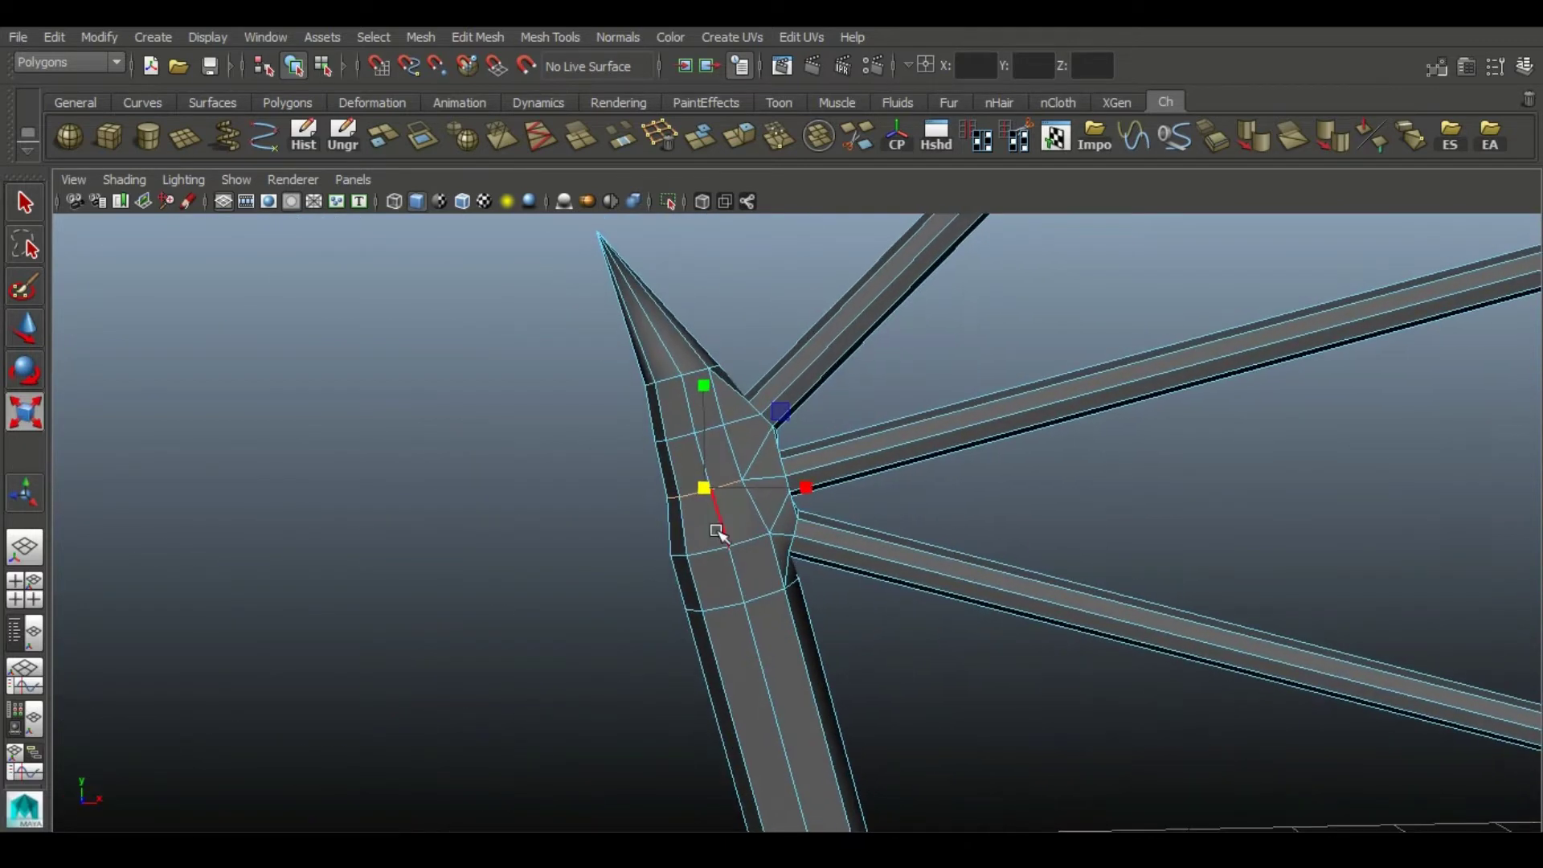
- Move the selected edge loop across the hand section to refine its taper
left_click_drag(553, 589, 754, 575, "alt")
key("w")
left_click_drag(554, 366, 593, 374)
mouse_move(593, 373)
left_mouse_down("alt")
mouse_move(501, 371)
mouse_move(572, 369)
left_mouse_up("alt")
left_click_drag(520, 423, 641, 441, "alt")
left_click_drag(613, 386, 517, 338, "alt")
- Try to insert an edge loop around the lower finger's base where it meets the hand
right_click(635, 414)
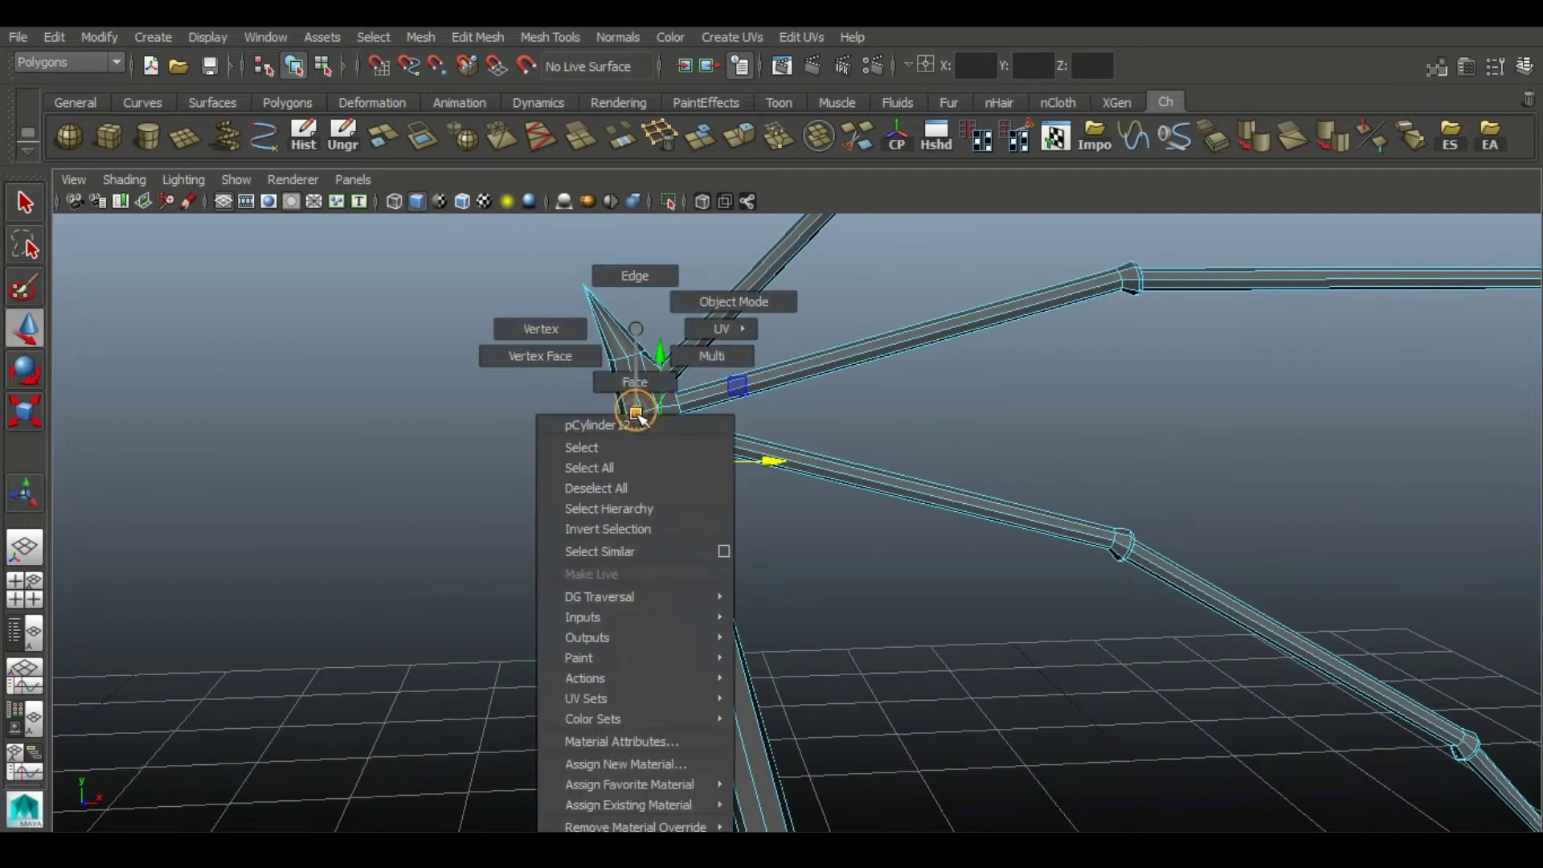
right_click_drag(635, 413, 802, 585)
left_click(1068, 637)
right_click_drag(1068, 637, 785, 589, "alt")
middle_click_drag(785, 589, 748, 444, "alt")
left_click_drag(747, 444, 654, 368, "alt")
right_click_drag(654, 368, 1142, 704, "alt")
left_click(707, 637)
middle_click_drag(707, 637, 729, 555, "alt")
right_click_drag(728, 555, 1069, 796, "alt")
right_click_drag(665, 547, 674, 486)
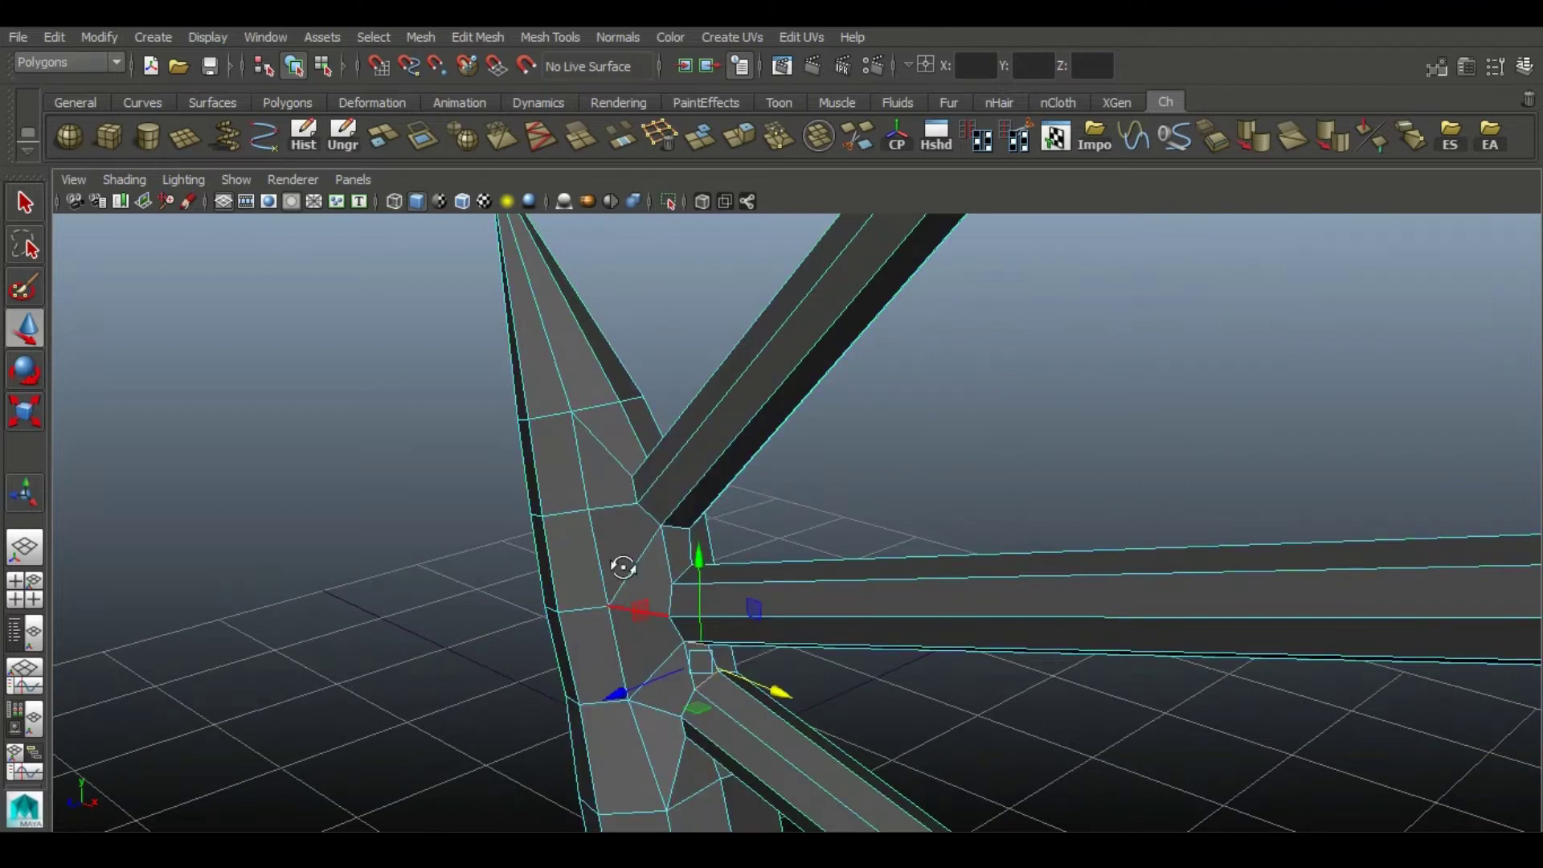
left_click_drag(623, 568, 868, 144, "alt")
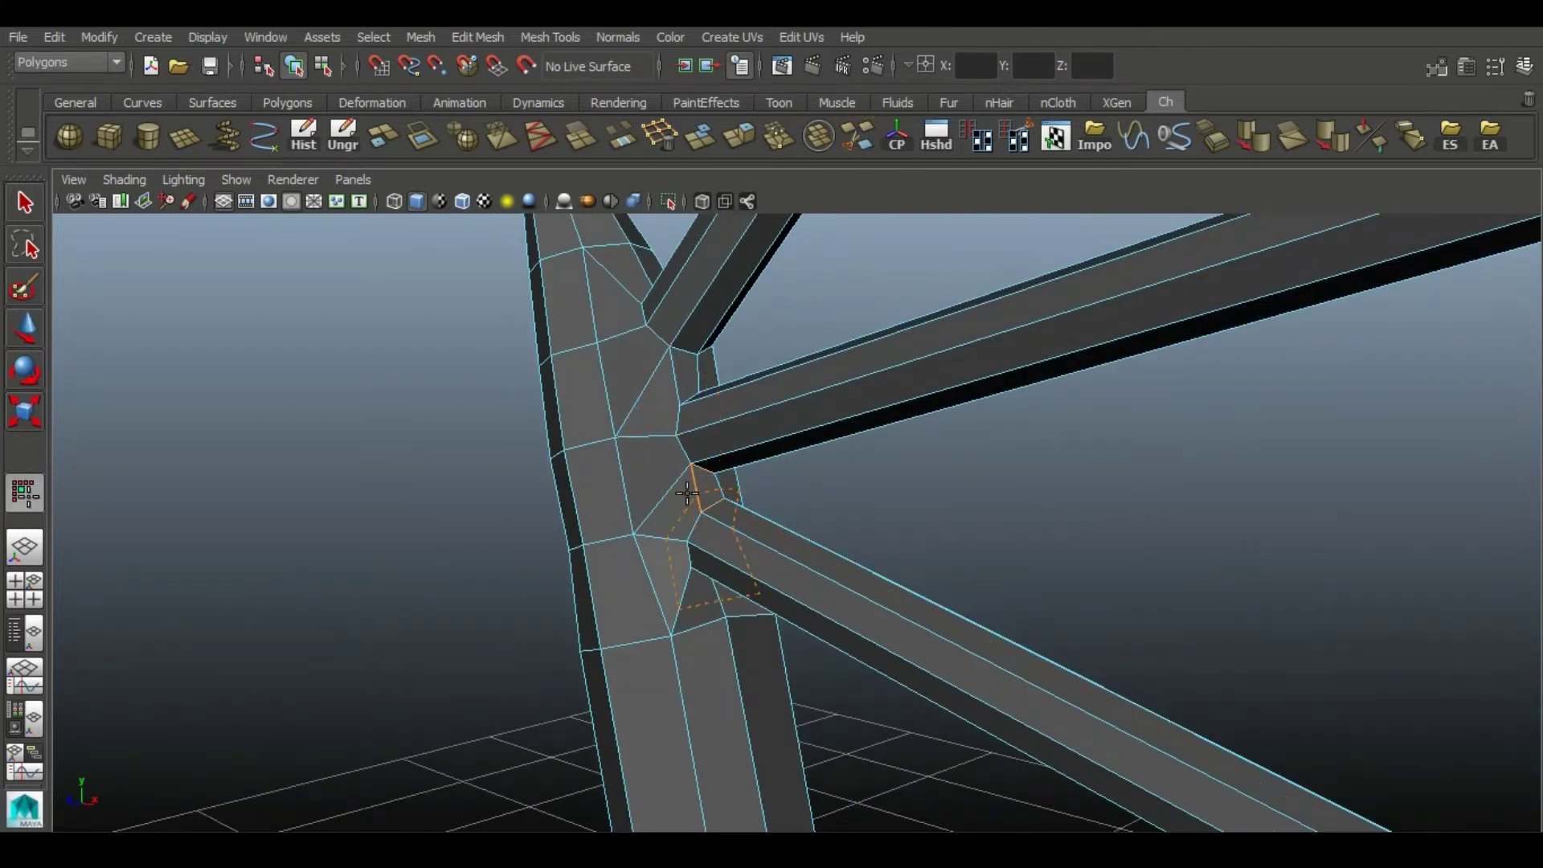
left_click_drag(653, 320, 450, 378, "alt")
left_click(24, 336)
left_click(1078, 264)
- Insert an edge loop on the hand beside the upper finger's base and select the loop around that joint
right_click_drag(1077, 265, 668, 441, "alt")
left_click_drag(668, 442, 561, 524, "alt")
right_click_drag(561, 523, 763, 635, "alt")
left_click_drag(763, 635, 738, 477, "alt")
left_click(738, 476)
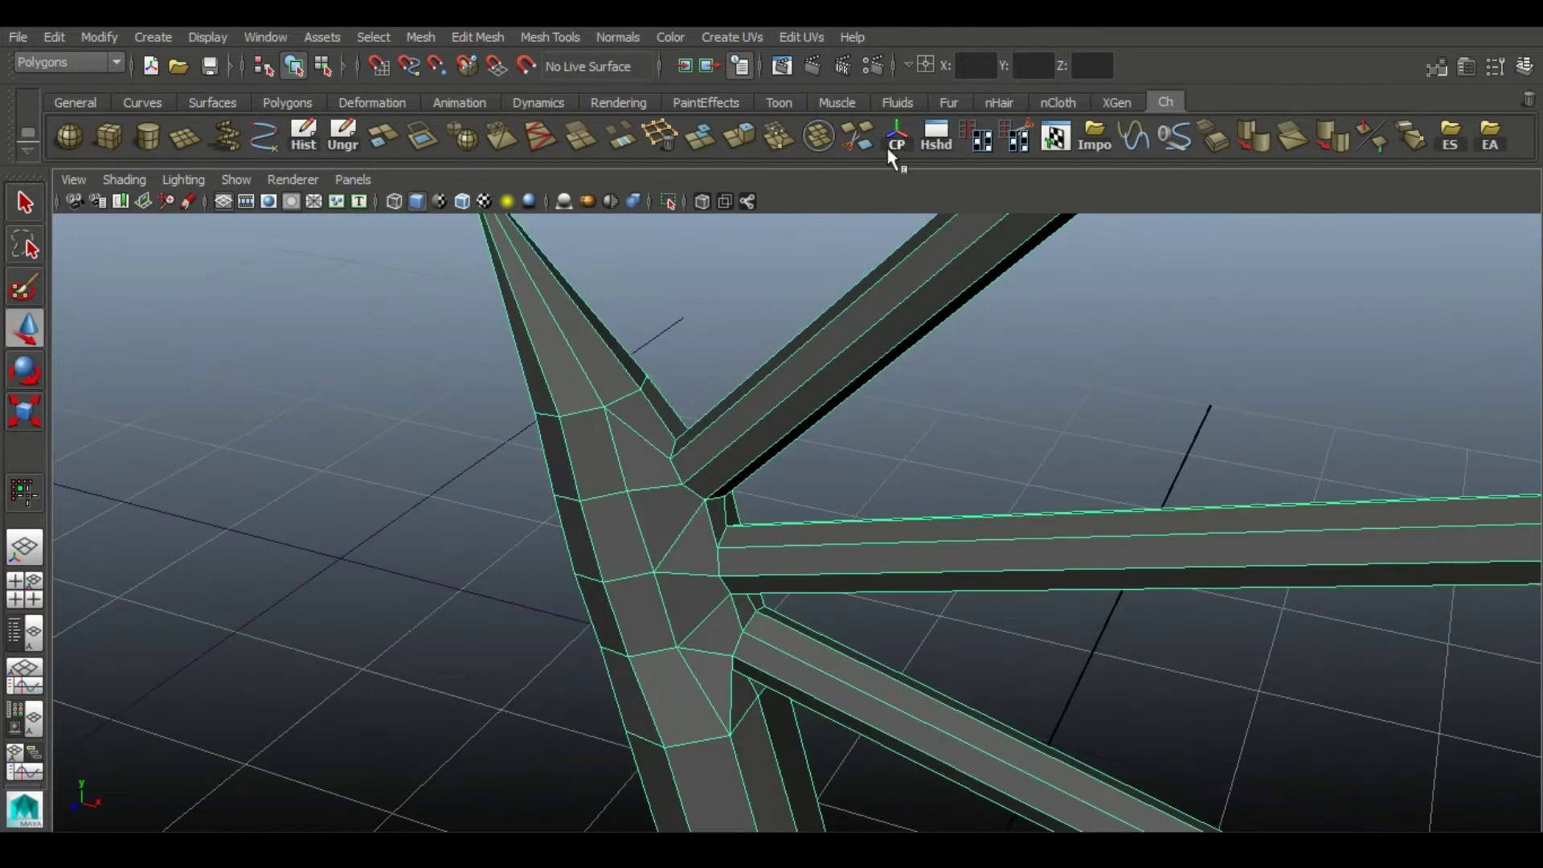
left_click_drag(742, 556, 378, 470, "alt")
left_click(27, 333)
left_click(772, 405)
left_click(547, 421, "shift")
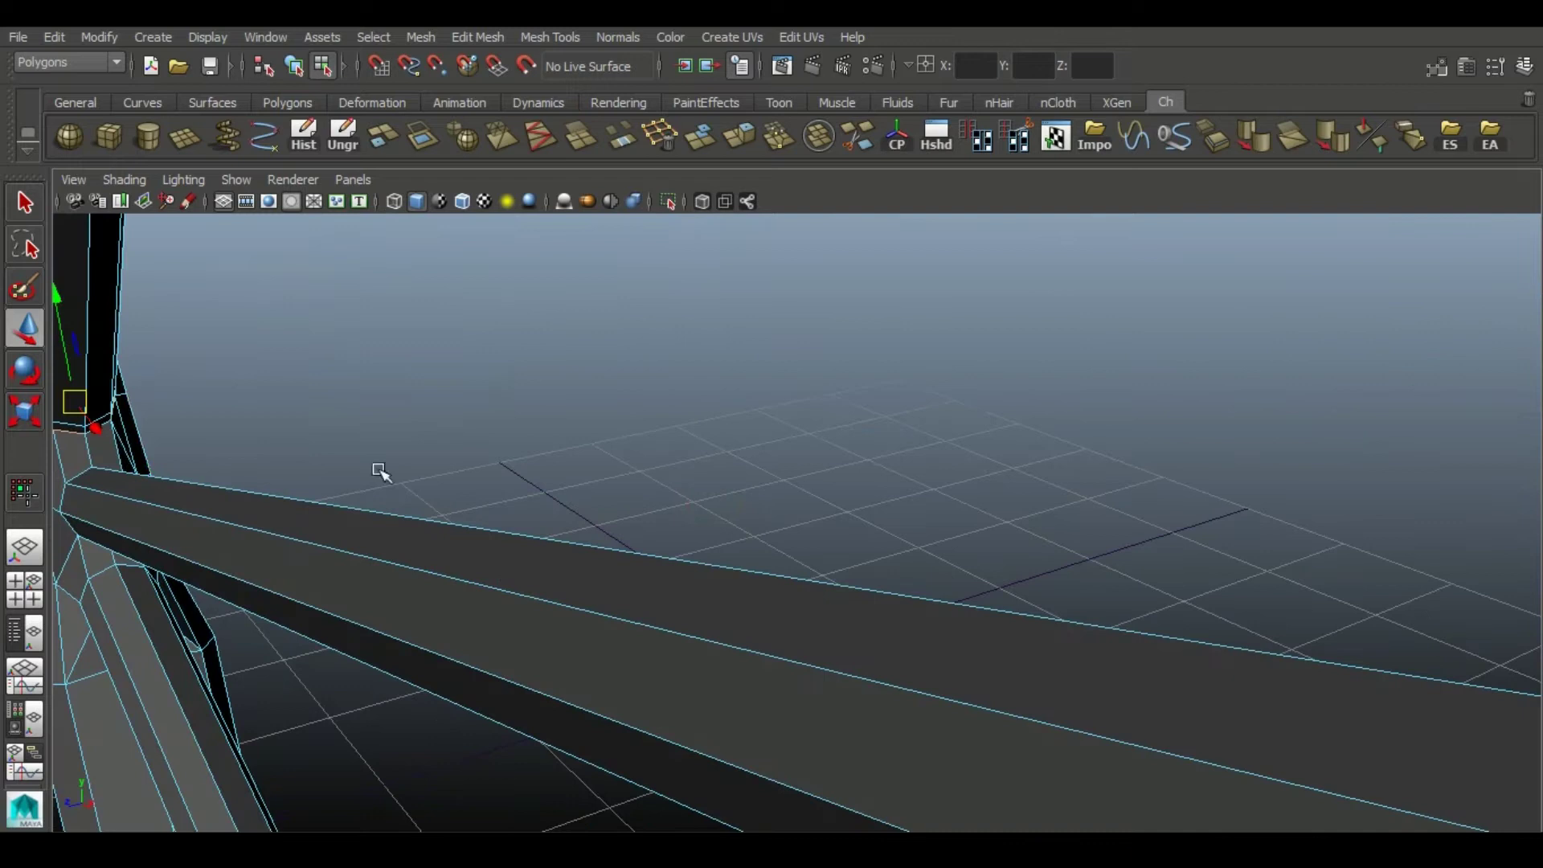
left_click(107, 429)
key("f")
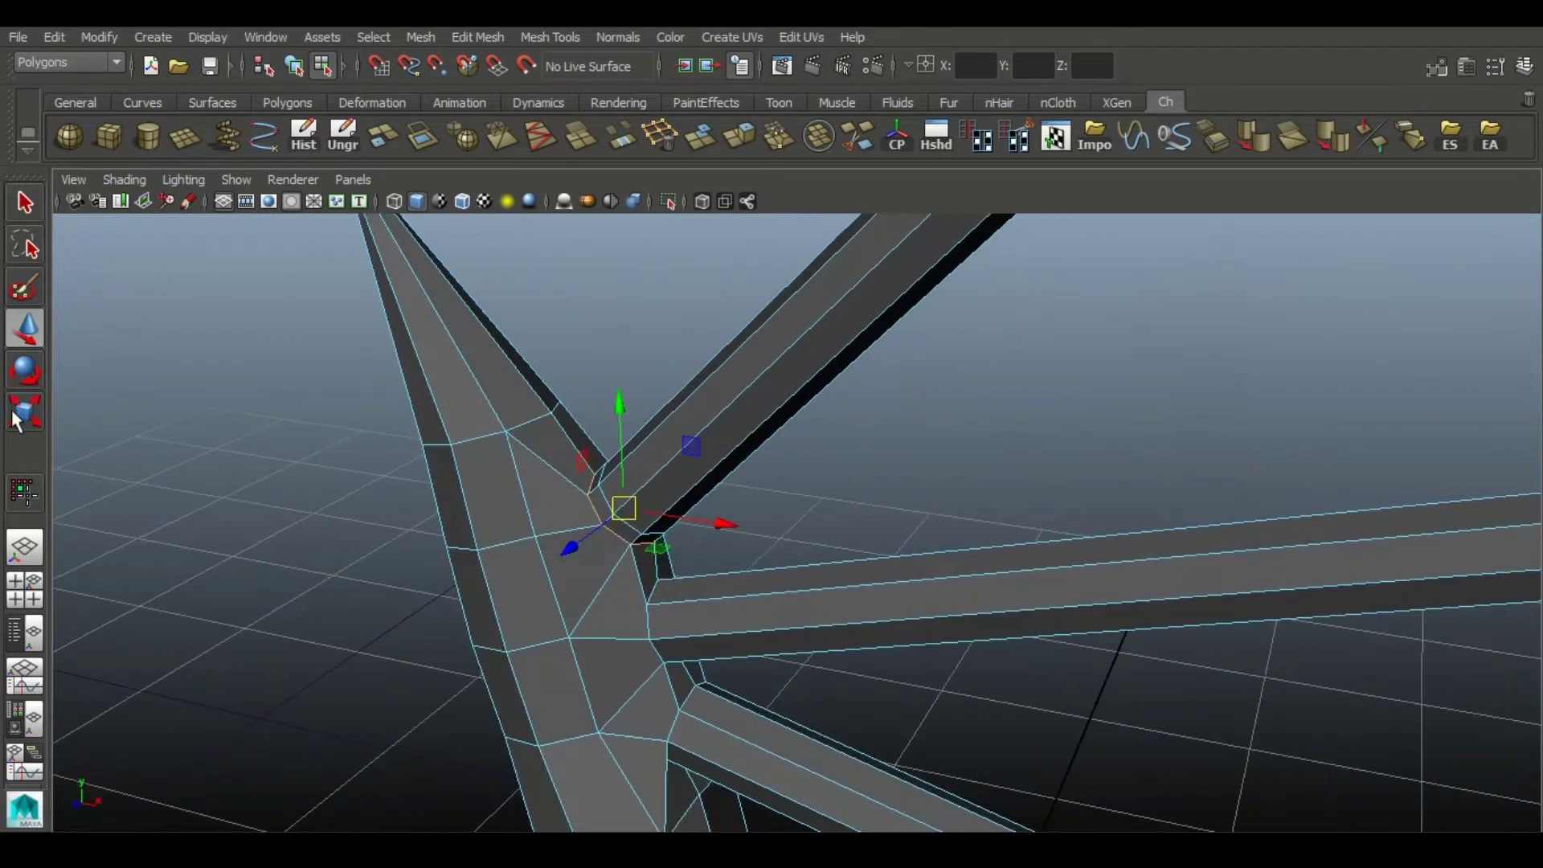
- Scale and move the upper finger's base loop outward, and insert a supporting edge loop next to it
left_click_drag(790, 536, 824, 460)
left_click(31, 333)
left_click_drag(852, 322, 832, 328, "alt")
left_click_drag(876, 279, 883, 270)
left_click(860, 137)
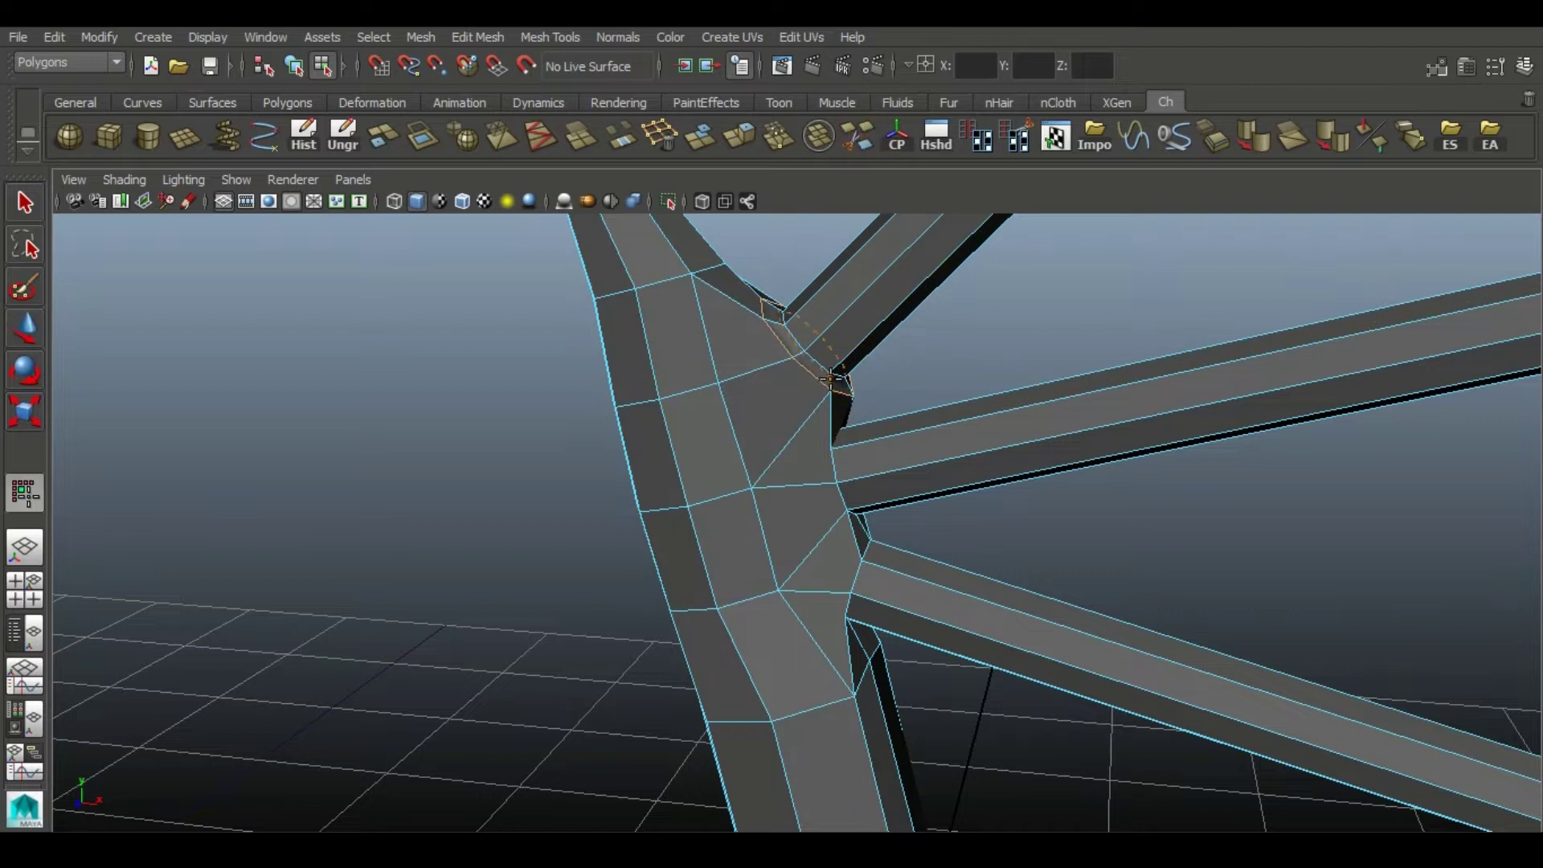
left_click(27, 338)
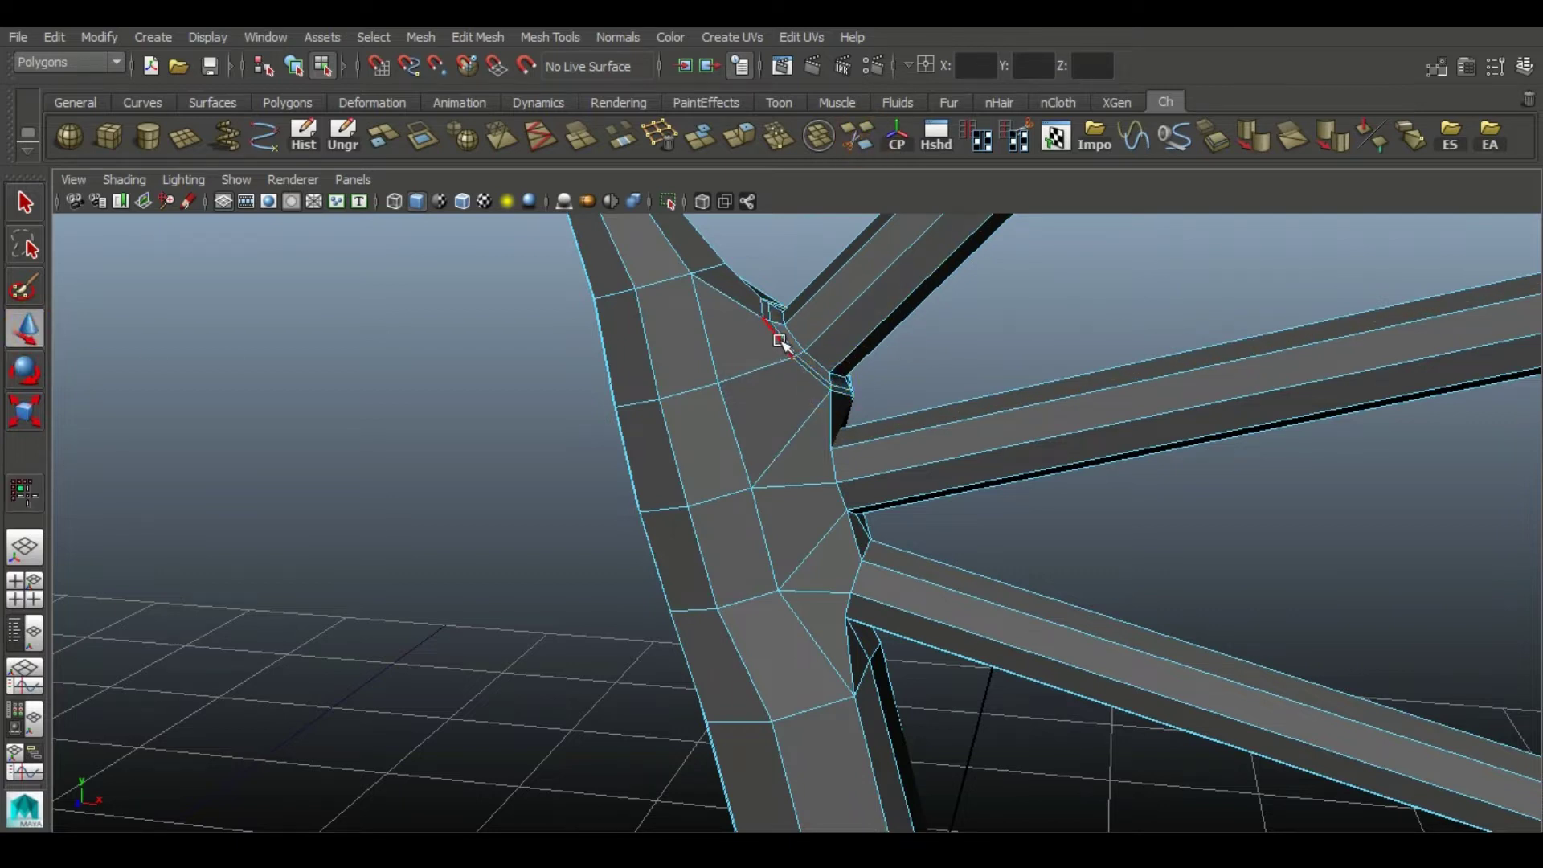
- Insert an edge loop around the middle finger's base and scale the loop where it joins the hand
mouse_move(971, 482)
left_mouse_down("alt")
mouse_move(916, 499)
mouse_move(966, 475)
left_mouse_up("alt")
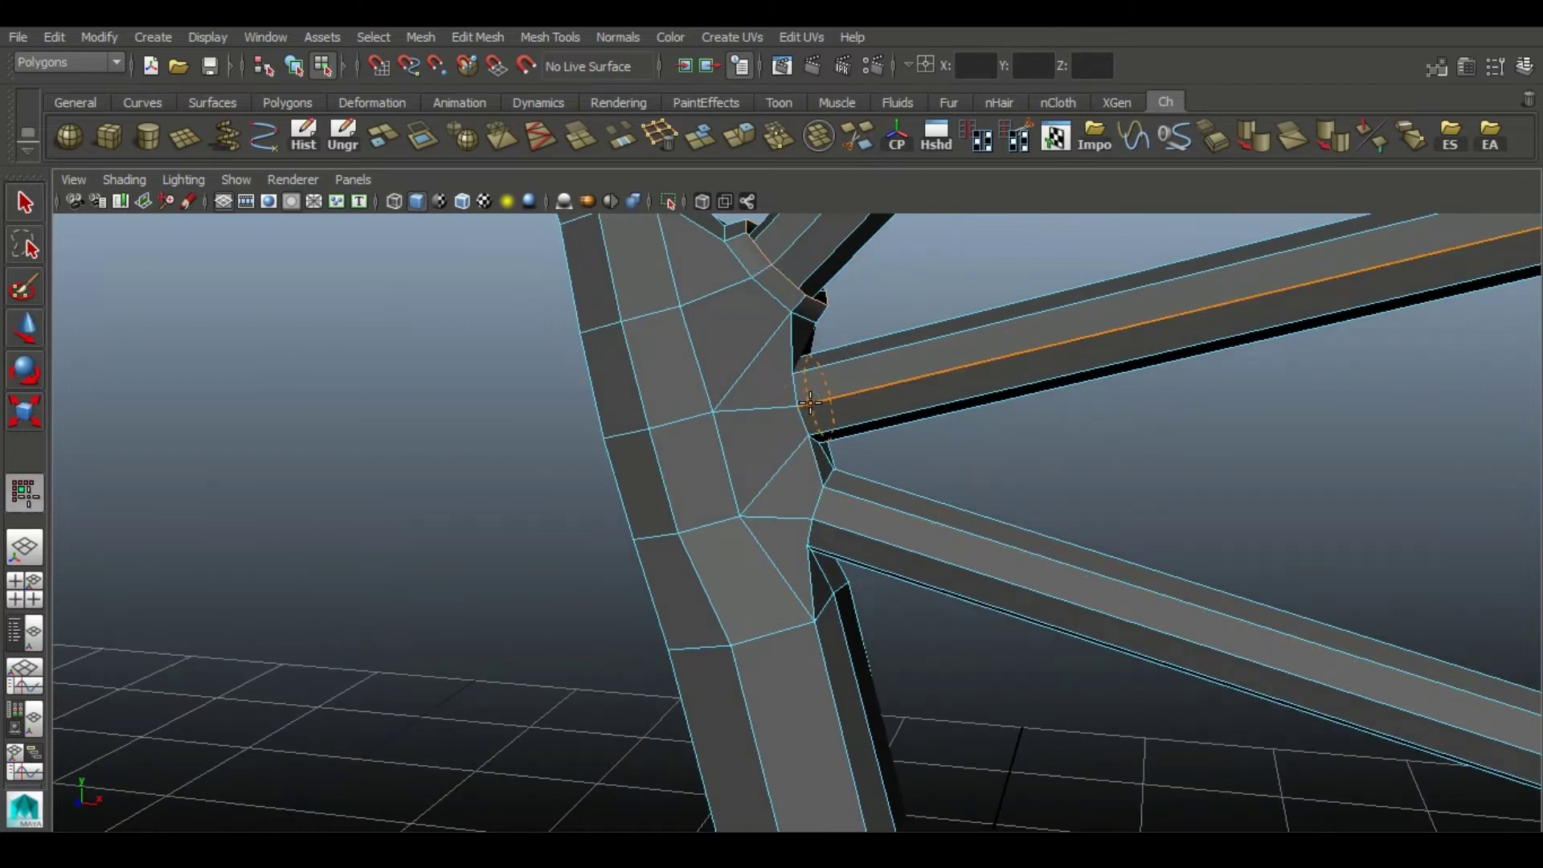
left_click(20, 336)
left_click_drag(737, 480, 359, 442, "alt")
left_click_drag(787, 489, 696, 541, "alt")
middle_click_drag(696, 541, 868, 534, "alt")
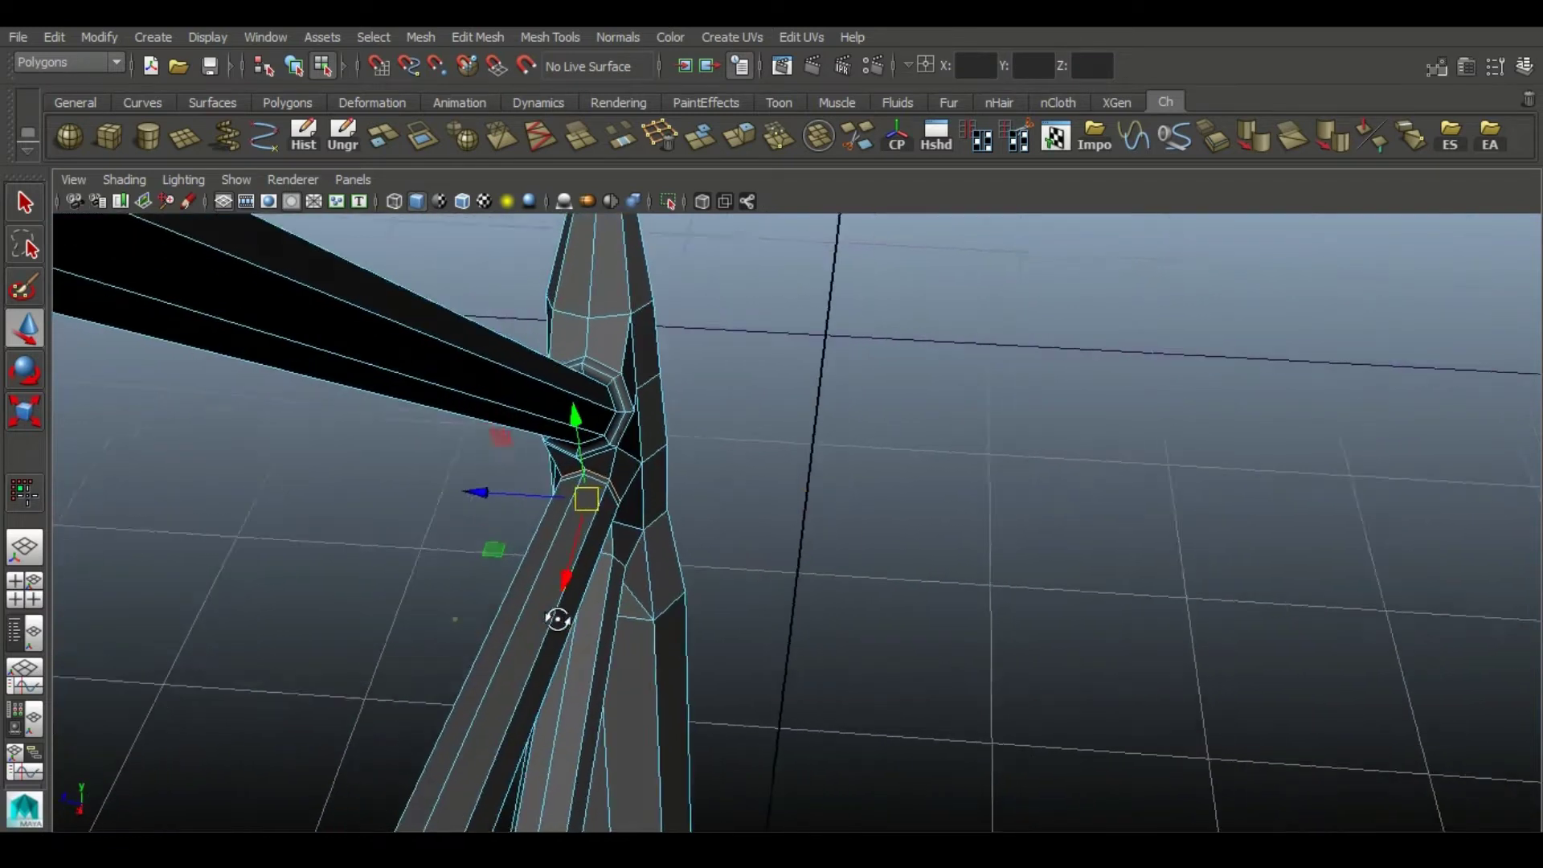
left_click_drag(558, 620, 739, 555, "alt")
left_click(34, 428)
middle_click_drag(938, 442, 868, 475, "alt")
left_click_drag(868, 475, 967, 458, "alt")
middle_click_drag(968, 458, 817, 530, "alt")
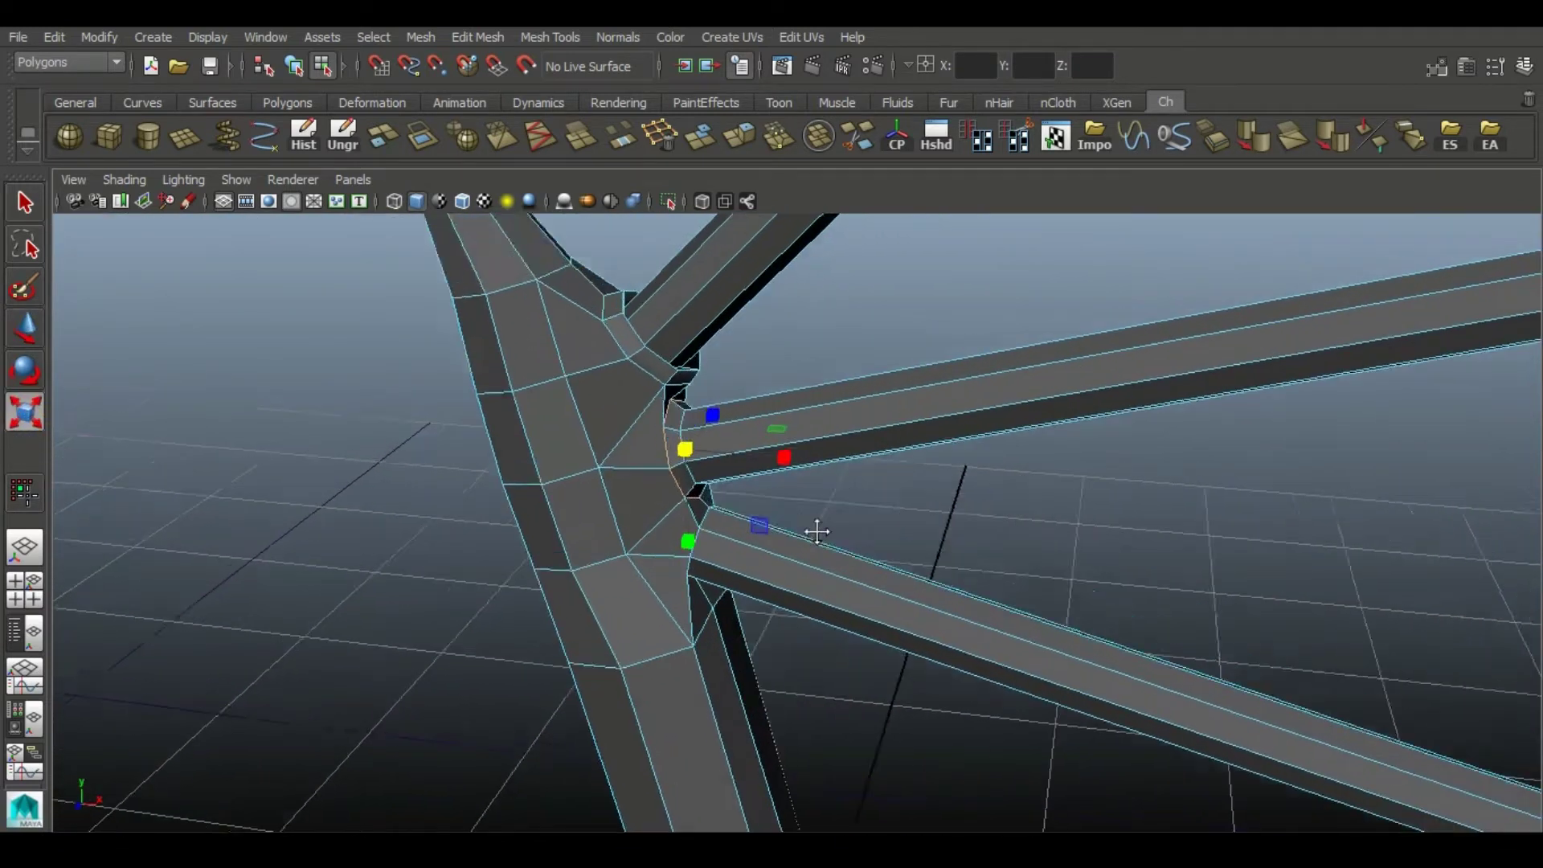
left_click_drag(816, 530, 788, 558, "alt")
- Reposition the edge loops at the middle finger's base to shape a raised knuckle
left_click(21, 341)
left_click_drag(1350, 389, 1352, 357, "alt")
scroll(1351, 358, "up", 3)
left_click_drag(709, 434, 734, 430)
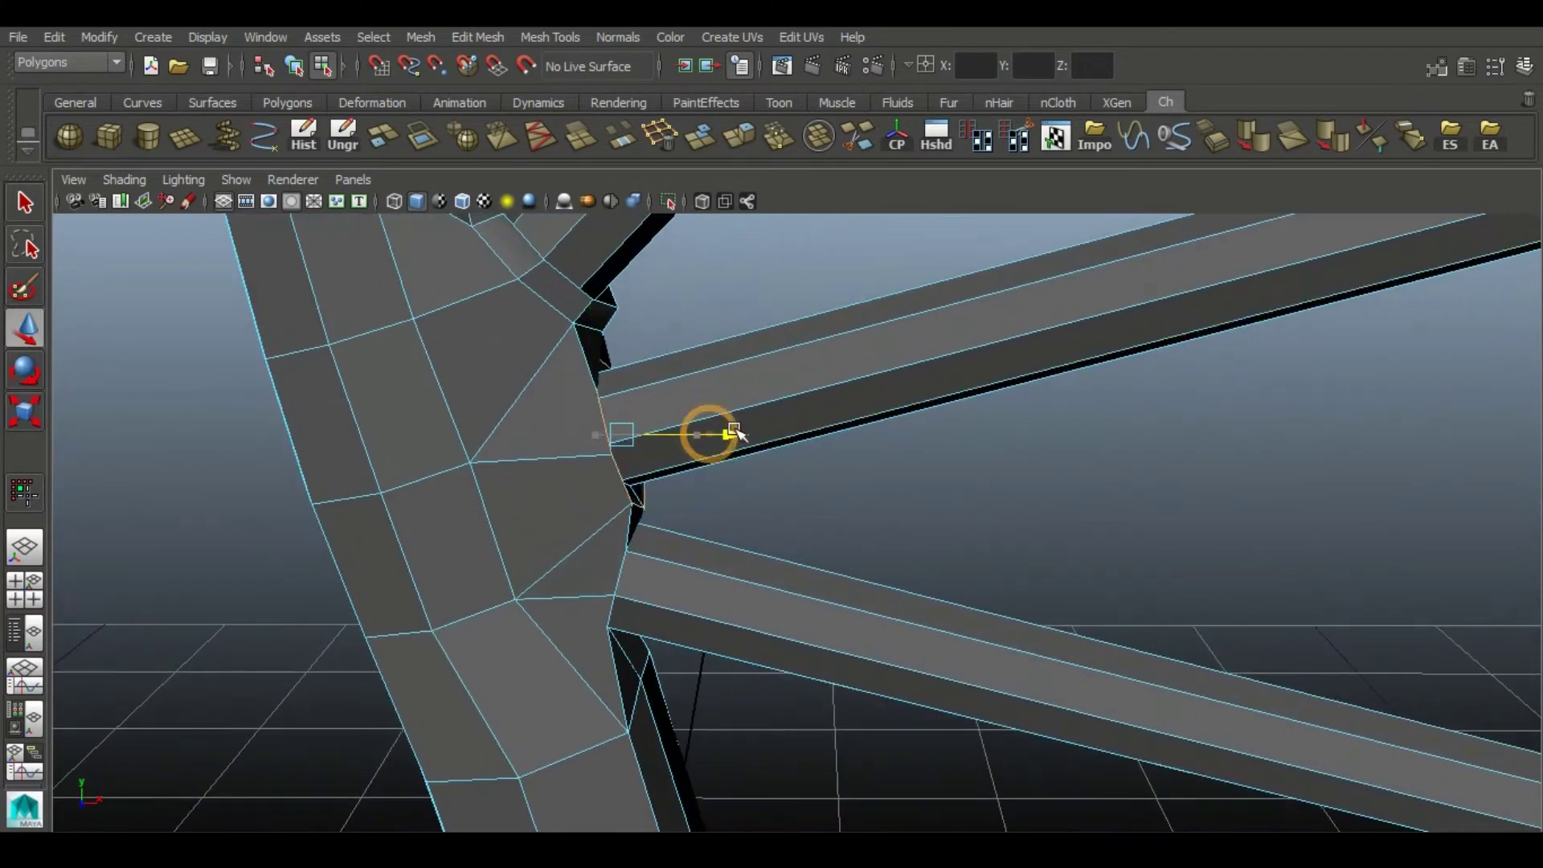
left_click_drag(693, 354, 678, 359)
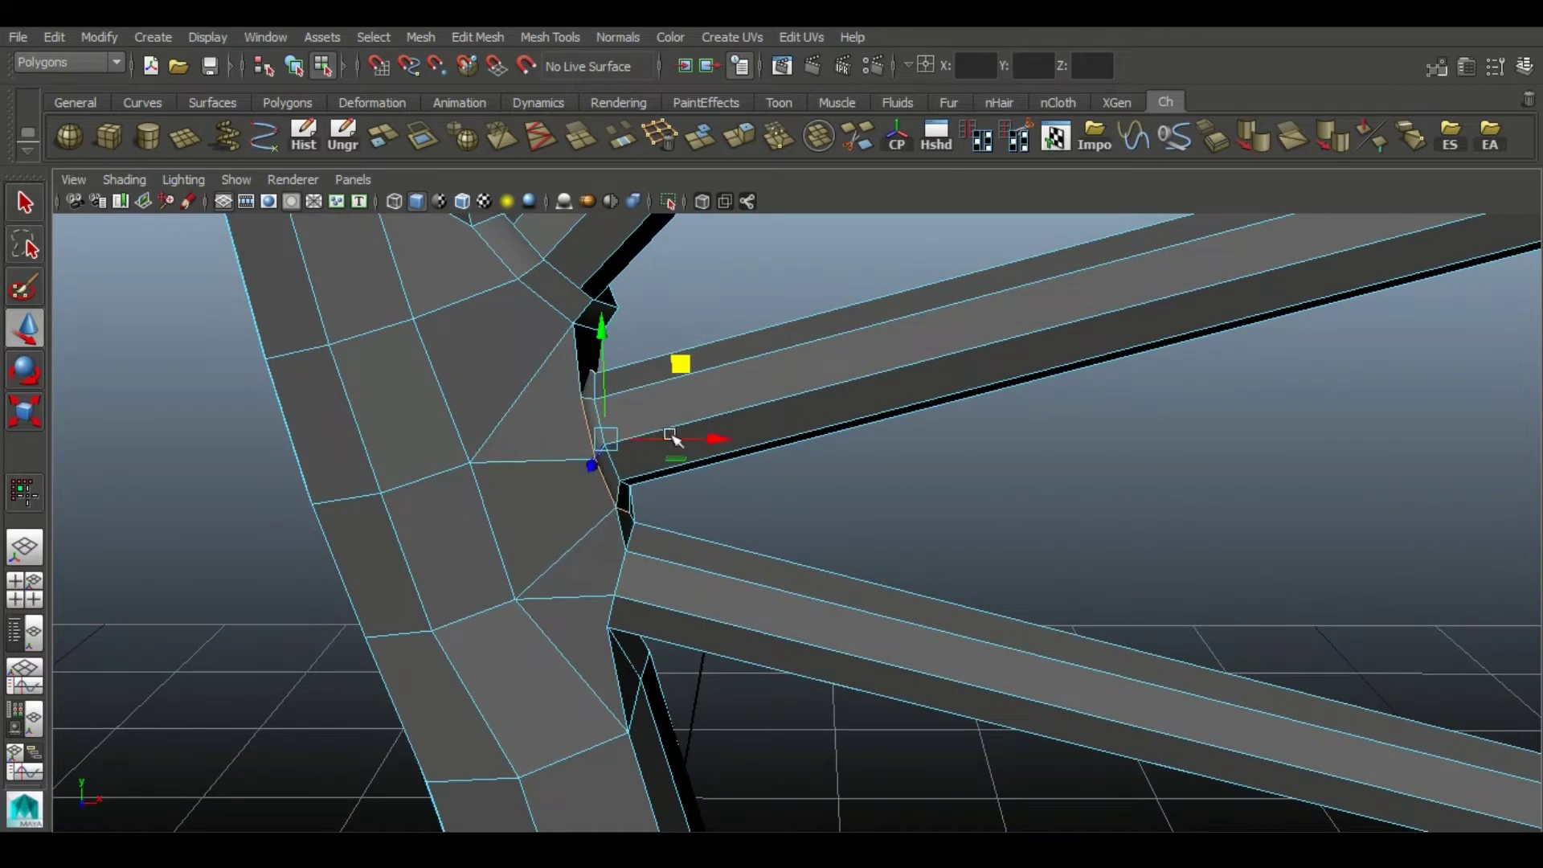
left_click(540, 139)
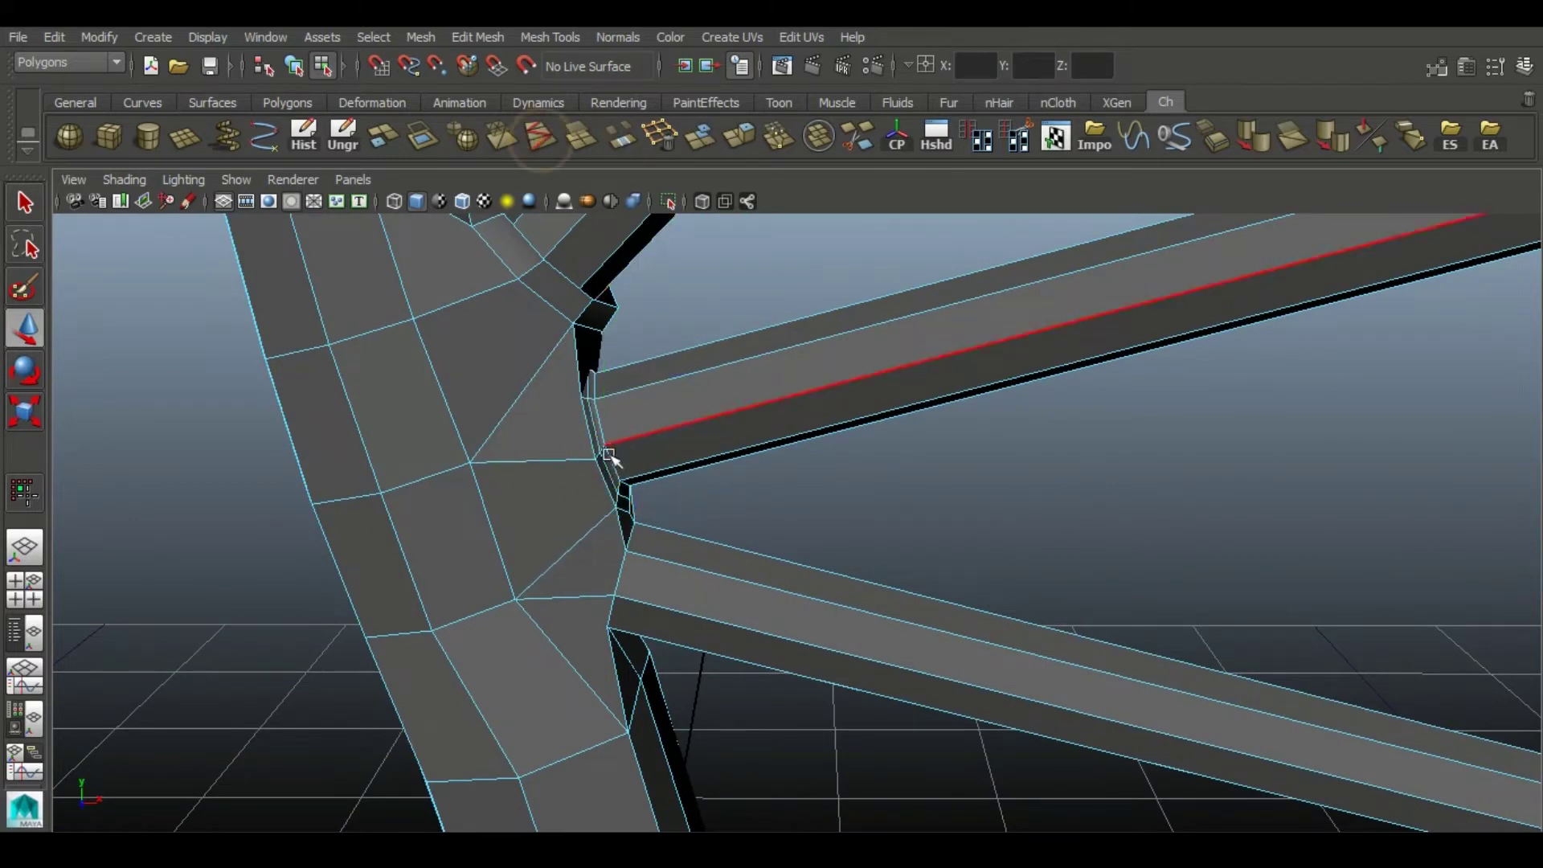
left_click_drag(708, 353, 500, 530, "alt")
right_click_drag(282, 330, 282, 384)
left_click(257, 458)
double_click(233, 407, "shift")
left_click_drag(653, 420, 524, 435, "alt")
left_click(885, 620)
scroll(827, 603, "down", 1)
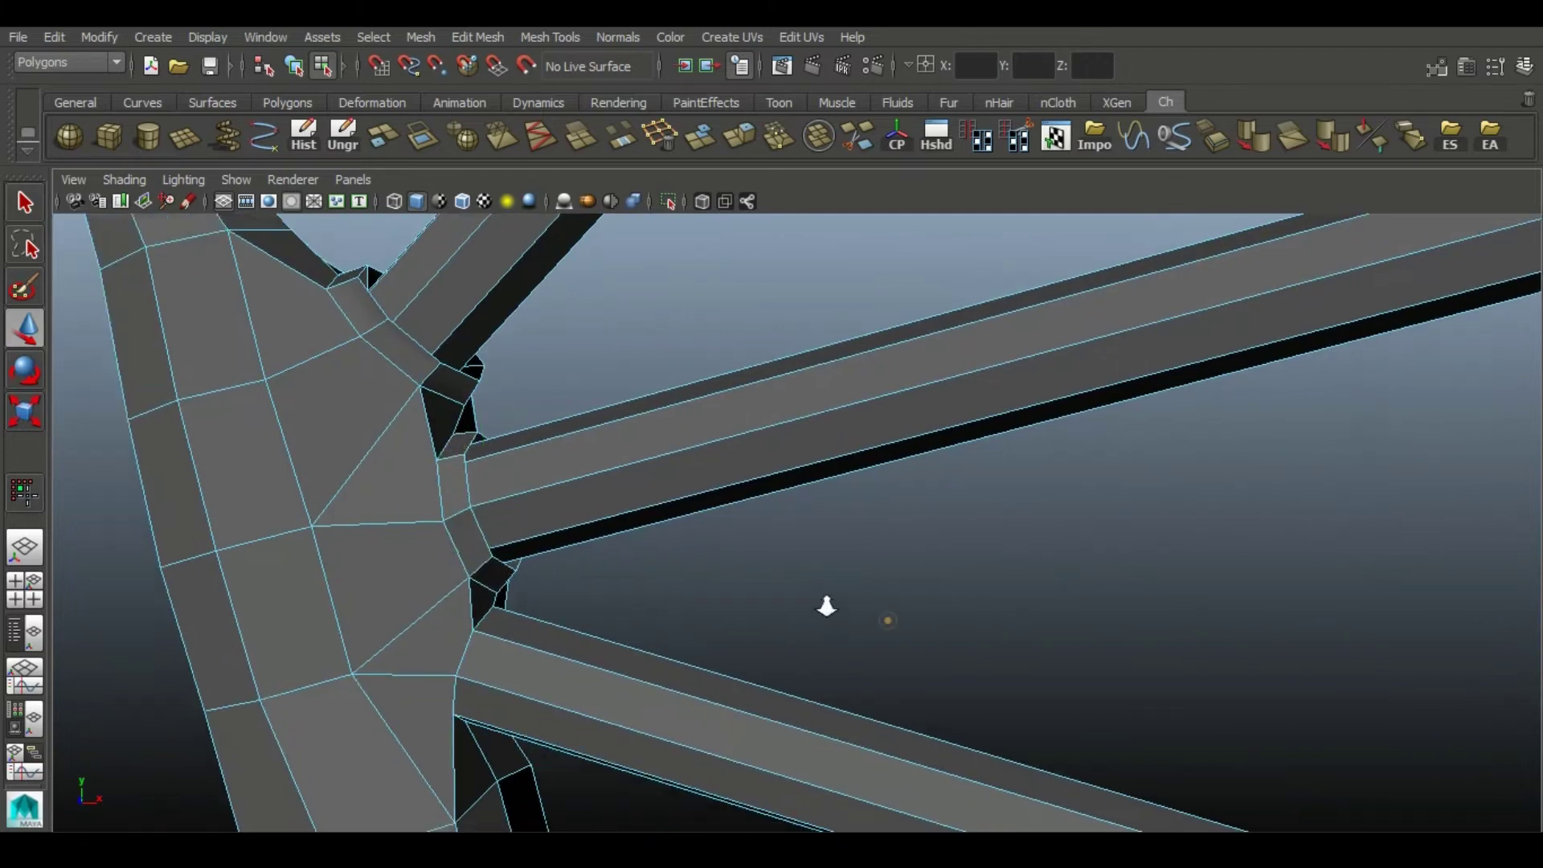
- Insert an edge loop around the lower finger's base and scale the loop where it joins the hand
middle_click_drag(827, 603, 830, 451, "alt")
left_click_drag(830, 568, 753, 562, "alt")
left_click(858, 143)
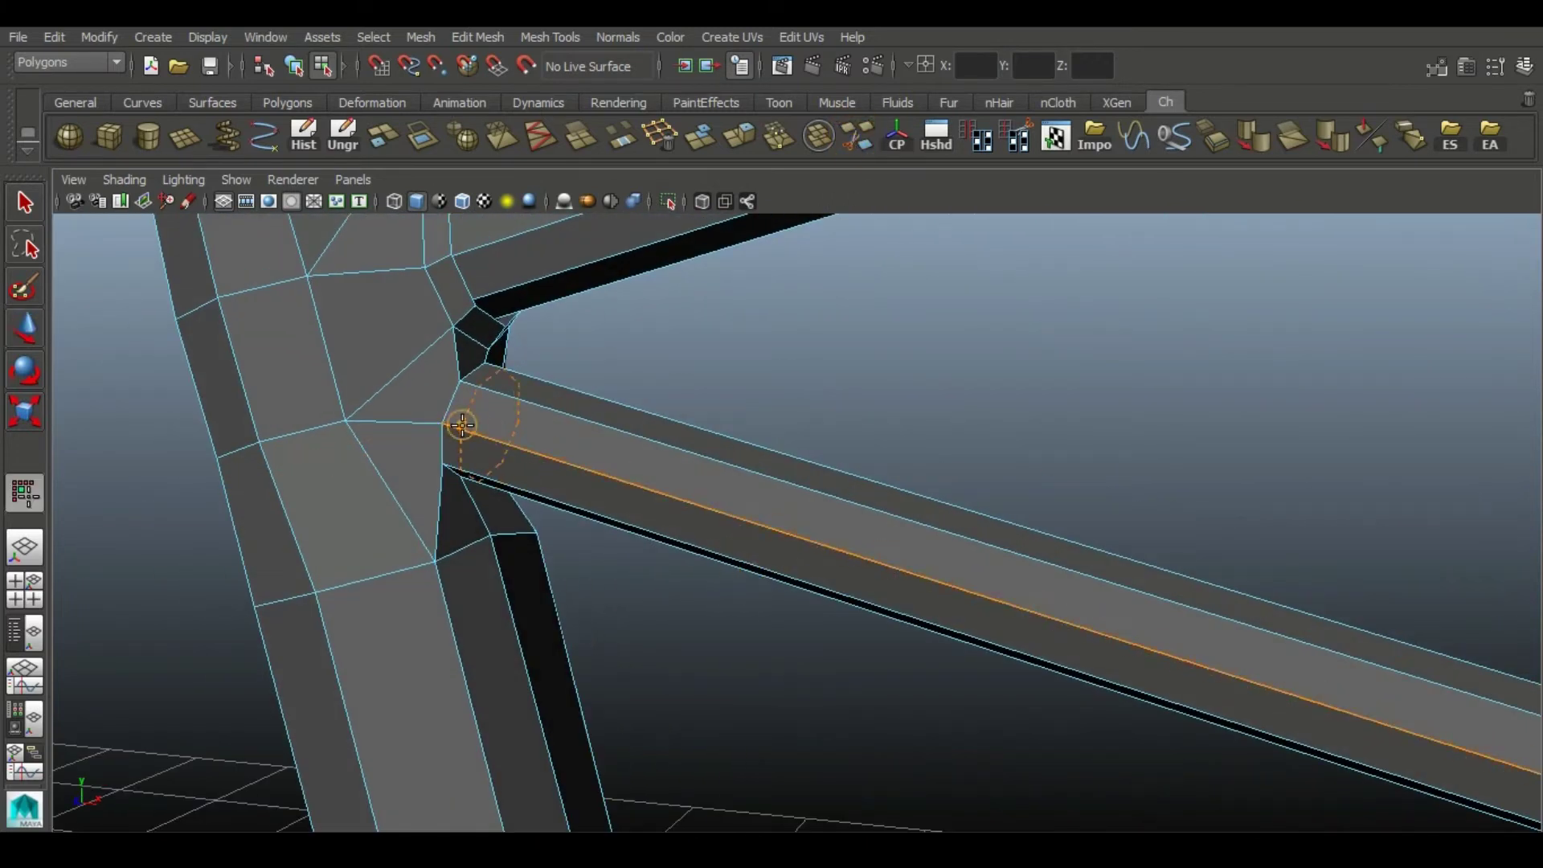
left_click(27, 329)
left_click(470, 372)
double_click(456, 400)
left_click_drag(595, 513, 758, 621, "alt")
key("r")
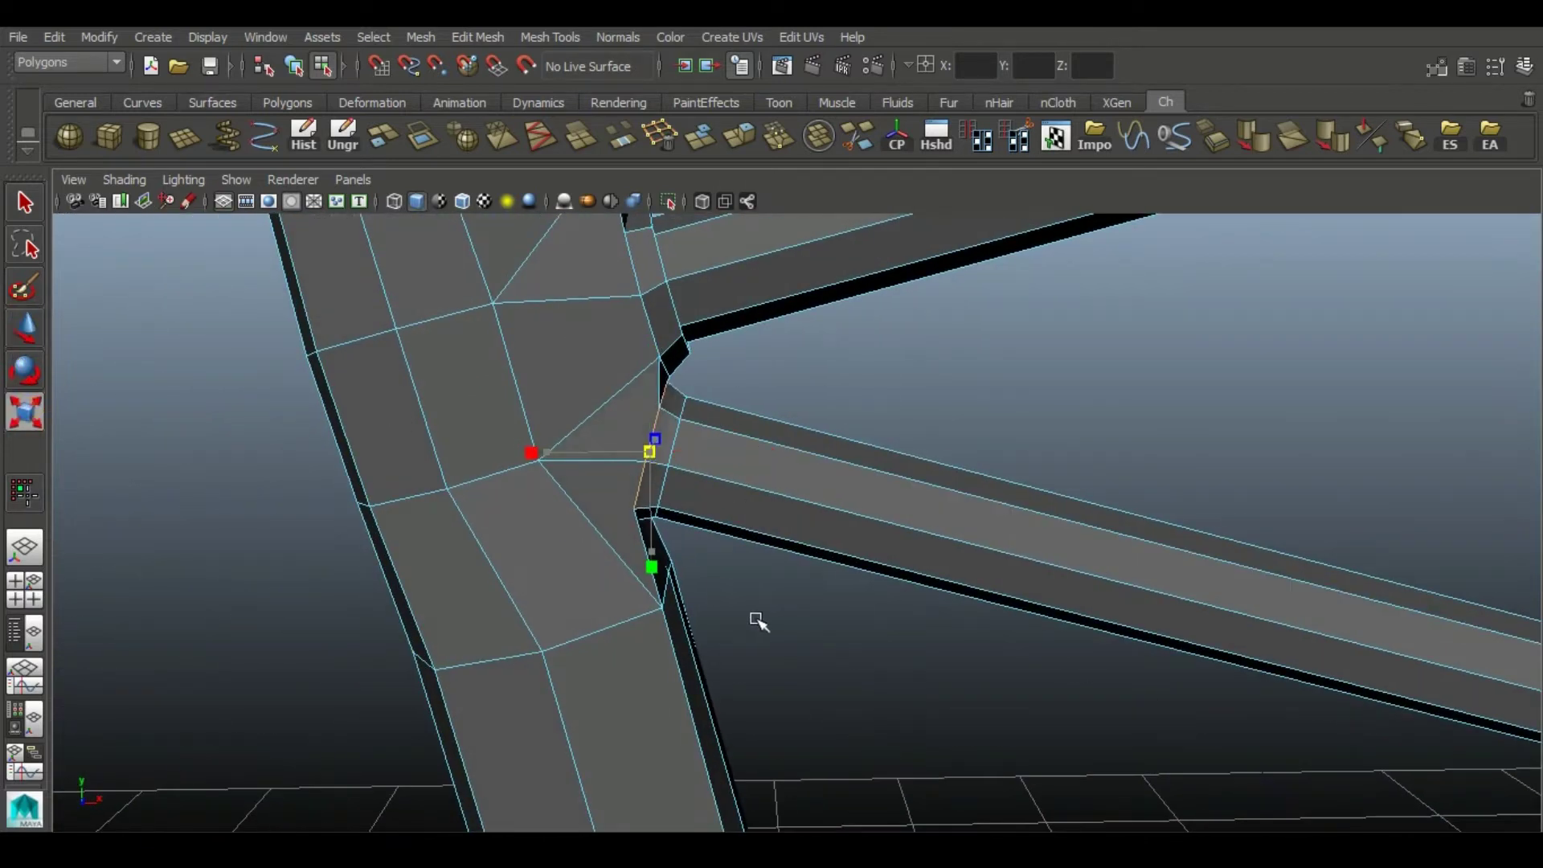
- Move the lower finger's base loops apart to widen its knuckle, and return to object mode
key("w")
left_click_drag(802, 502, 547, 402, "alt")
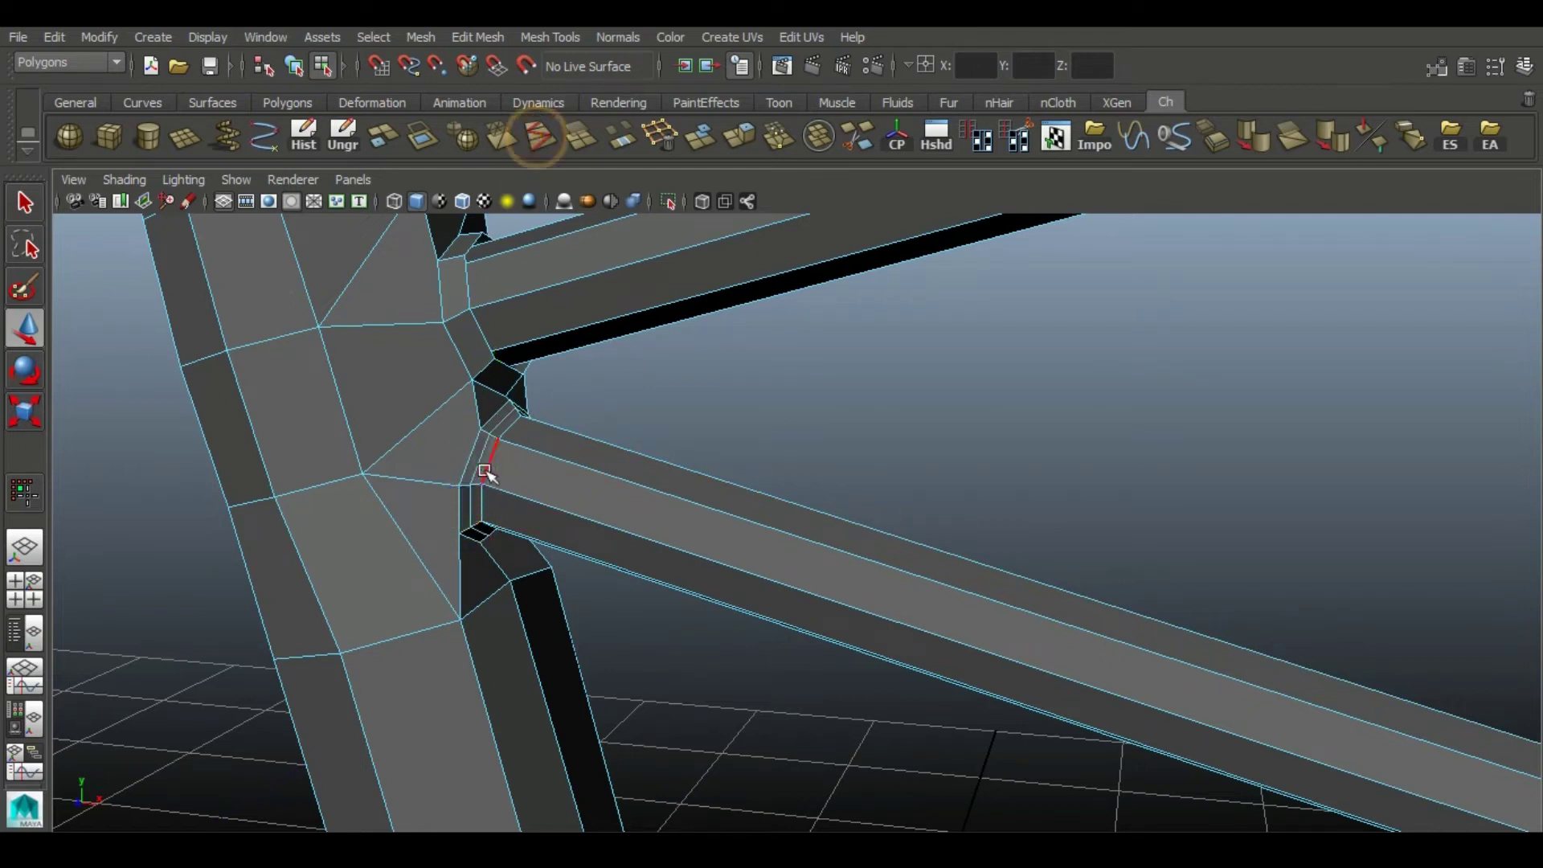
left_click_drag(482, 465, 767, 408, "alt")
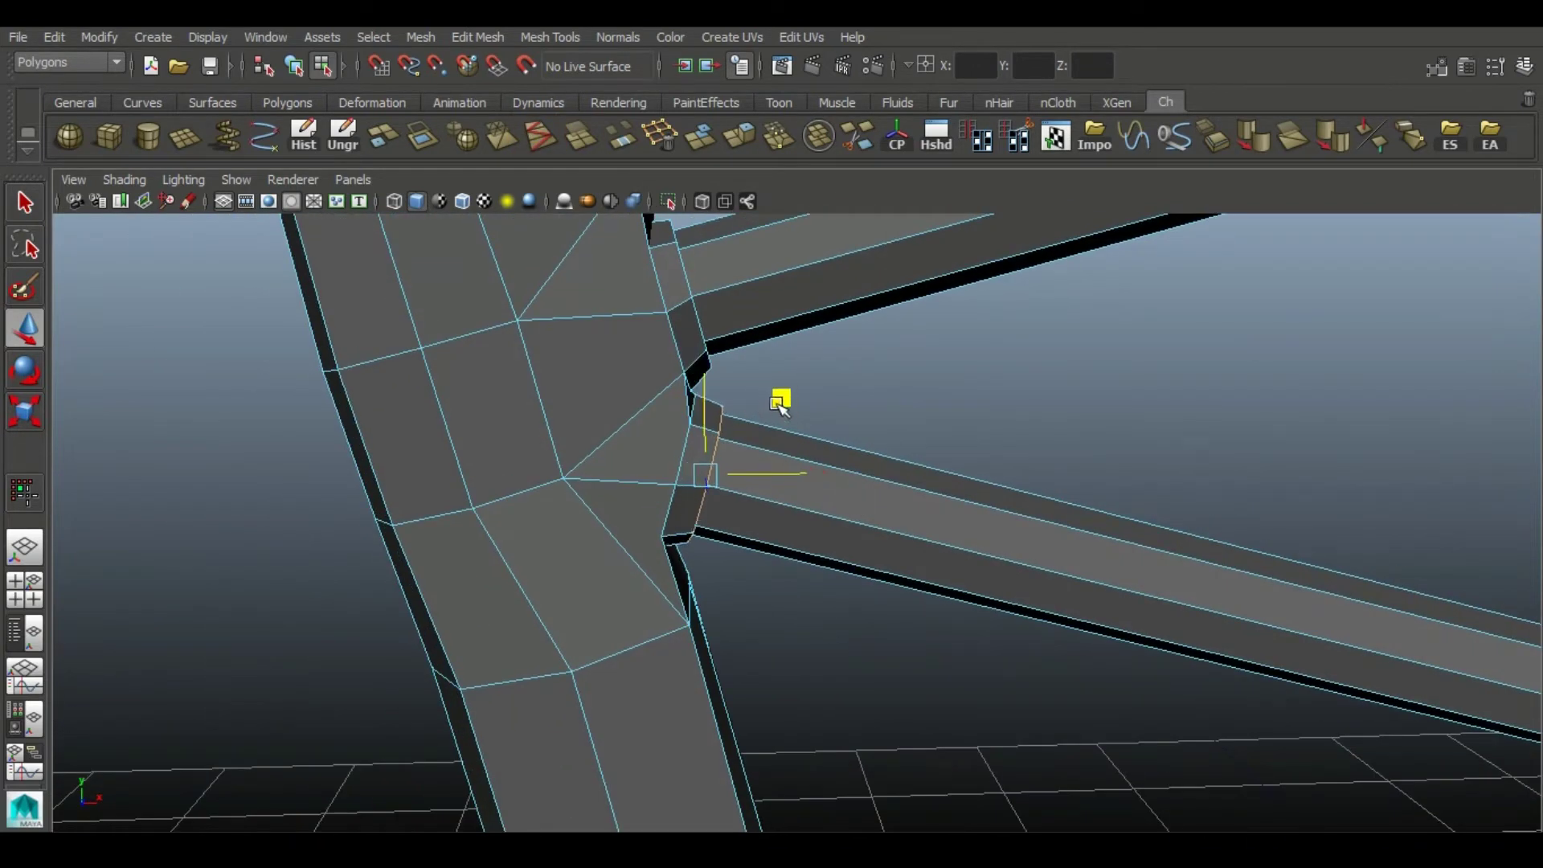
right_click_drag(605, 394, 659, 350)
scroll(675, 399, "down", 5)
left_click(1062, 511)
- Scale the arm's edge loop just below the lower finger to narrow the wrist
left_click_drag(936, 501, 916, 538, "alt")
left_click(673, 572)
left_click_drag(645, 561, 625, 597, "alt")
double_click(513, 493)
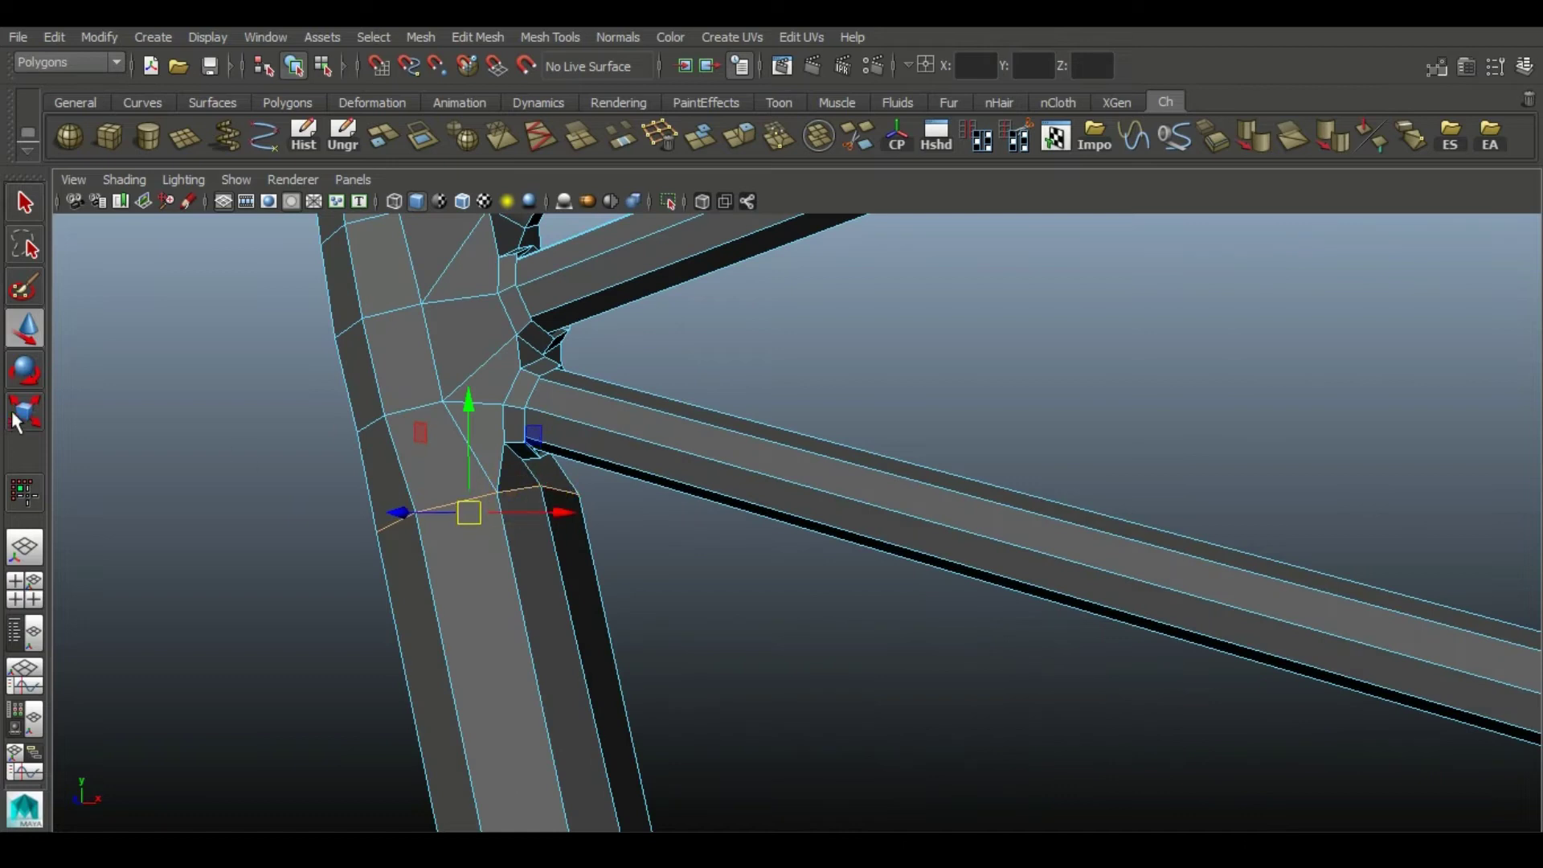
left_click(38, 420)
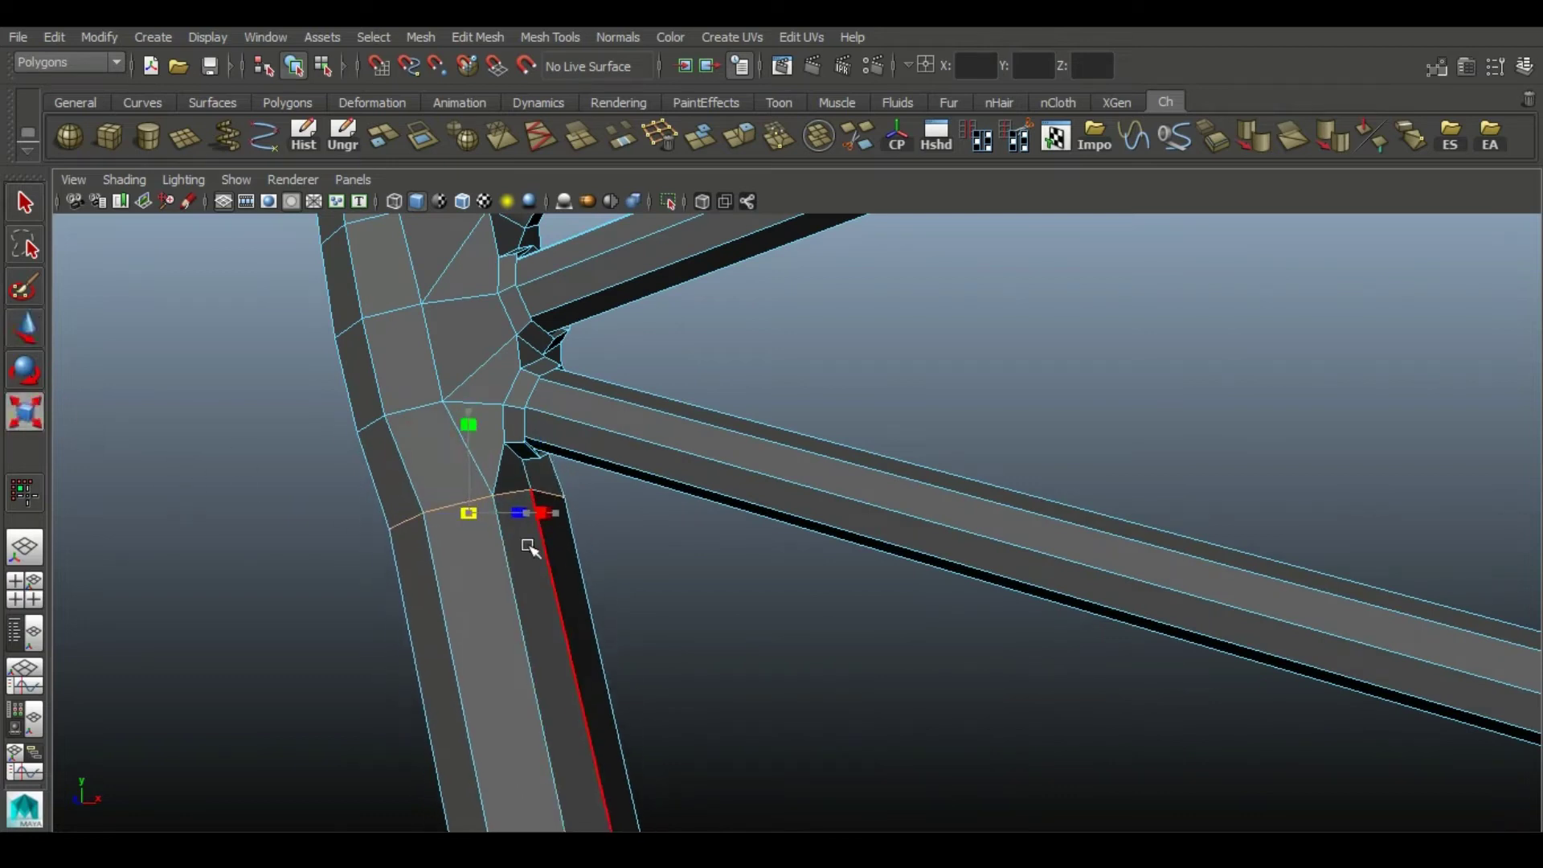
right_click_drag(531, 550, 71, 239, "alt")
left_click_drag(291, 343, 654, 480, "alt")
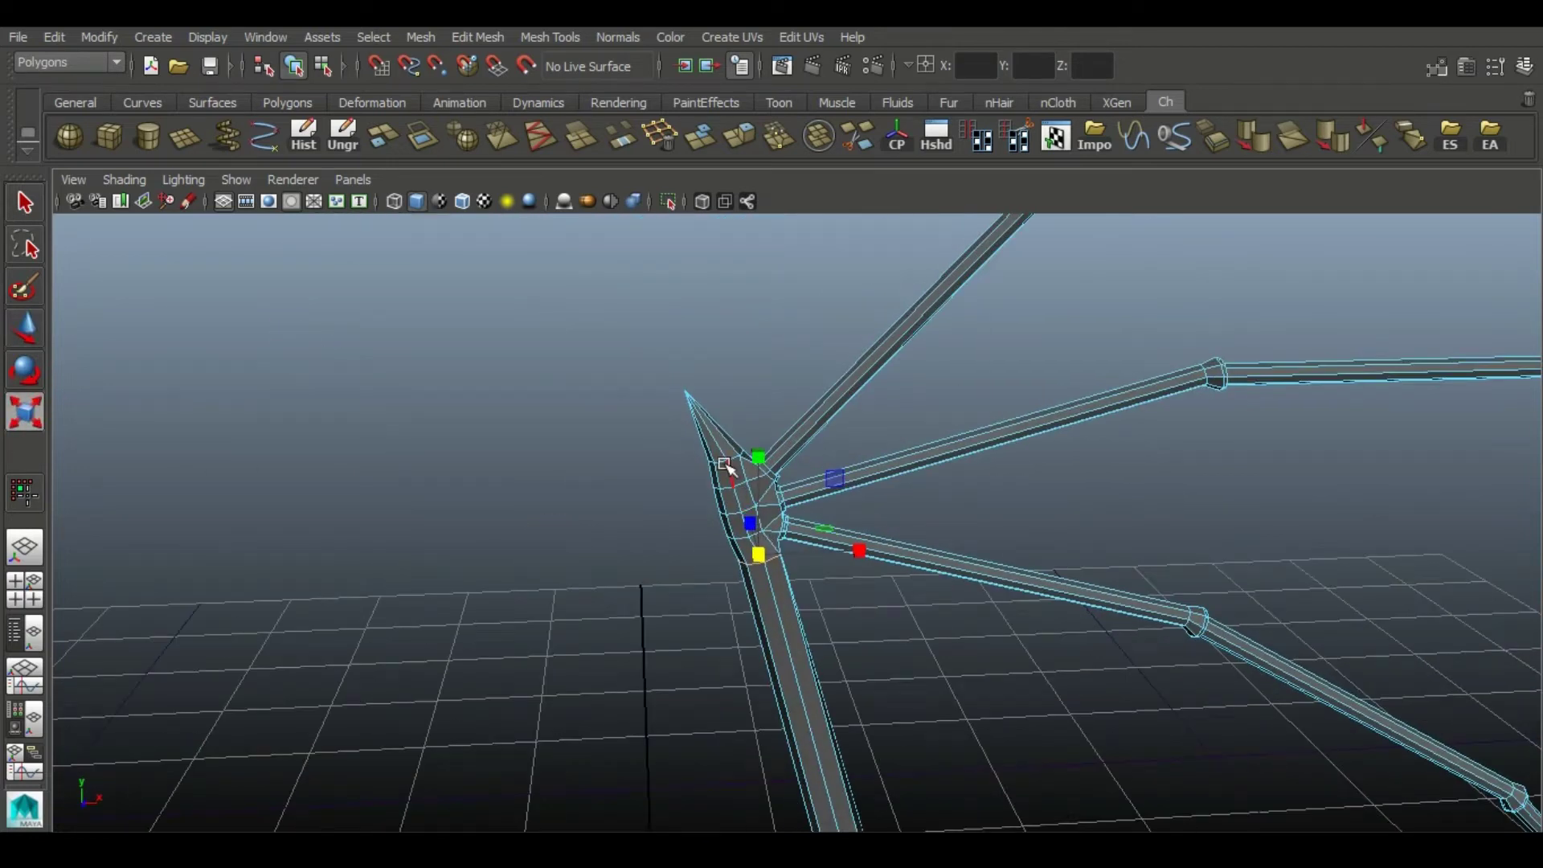
- Insert an edge loop around the base of the hand's pointed claw tip
right_click_drag(725, 463, 892, 221)
right_click_drag(321, 265, 572, 295, "alt")
left_click(585, 304)
left_click(853, 130)
left_click_drag(663, 395, 559, 381, "alt")
left_click_drag(691, 367, 691, 367)
left_click_drag(496, 513, 457, 522, "alt")
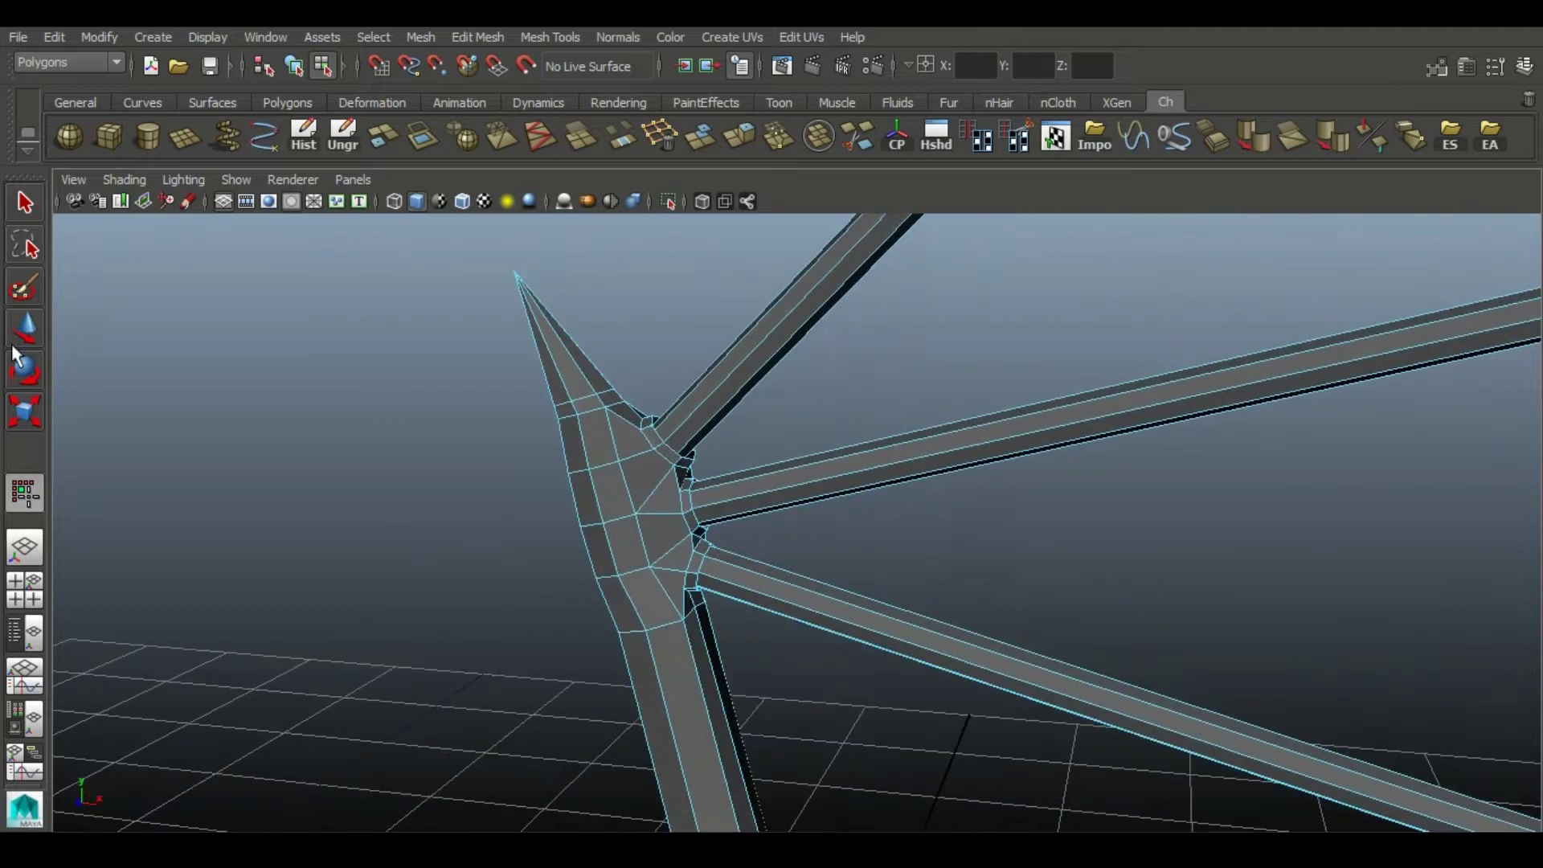
- Enlarge and reposition the edge loop at the claw's base, and add a supporting edge loop beside it
right_click_drag(583, 395, 577, 329)
left_click(581, 397)
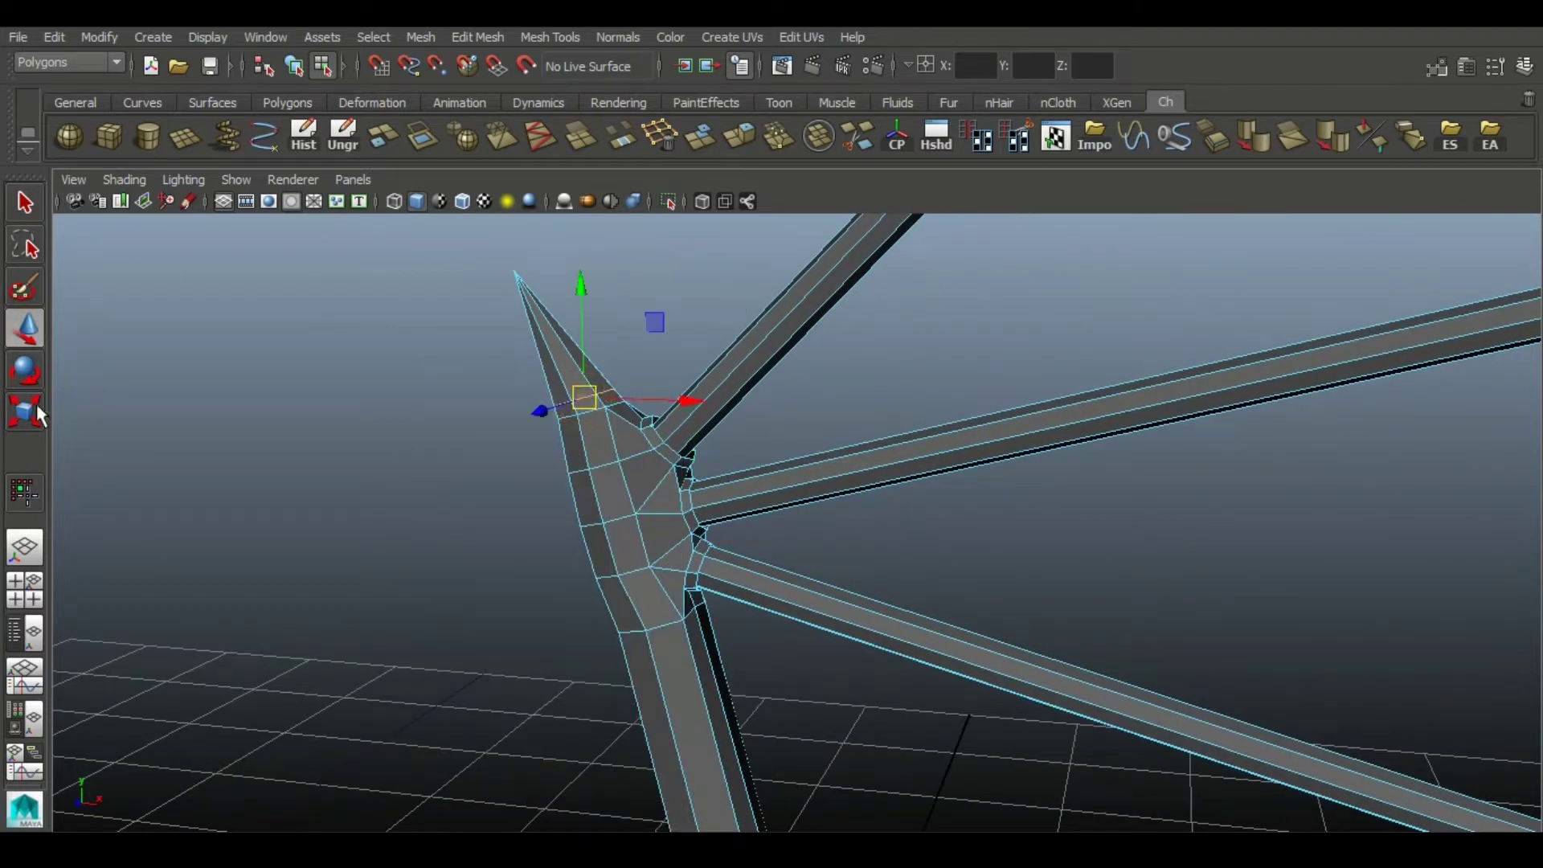
key("r")
key("w")
left_click_drag(579, 291, 660, 338)
left_click_drag(648, 444, 821, 515, "alt")
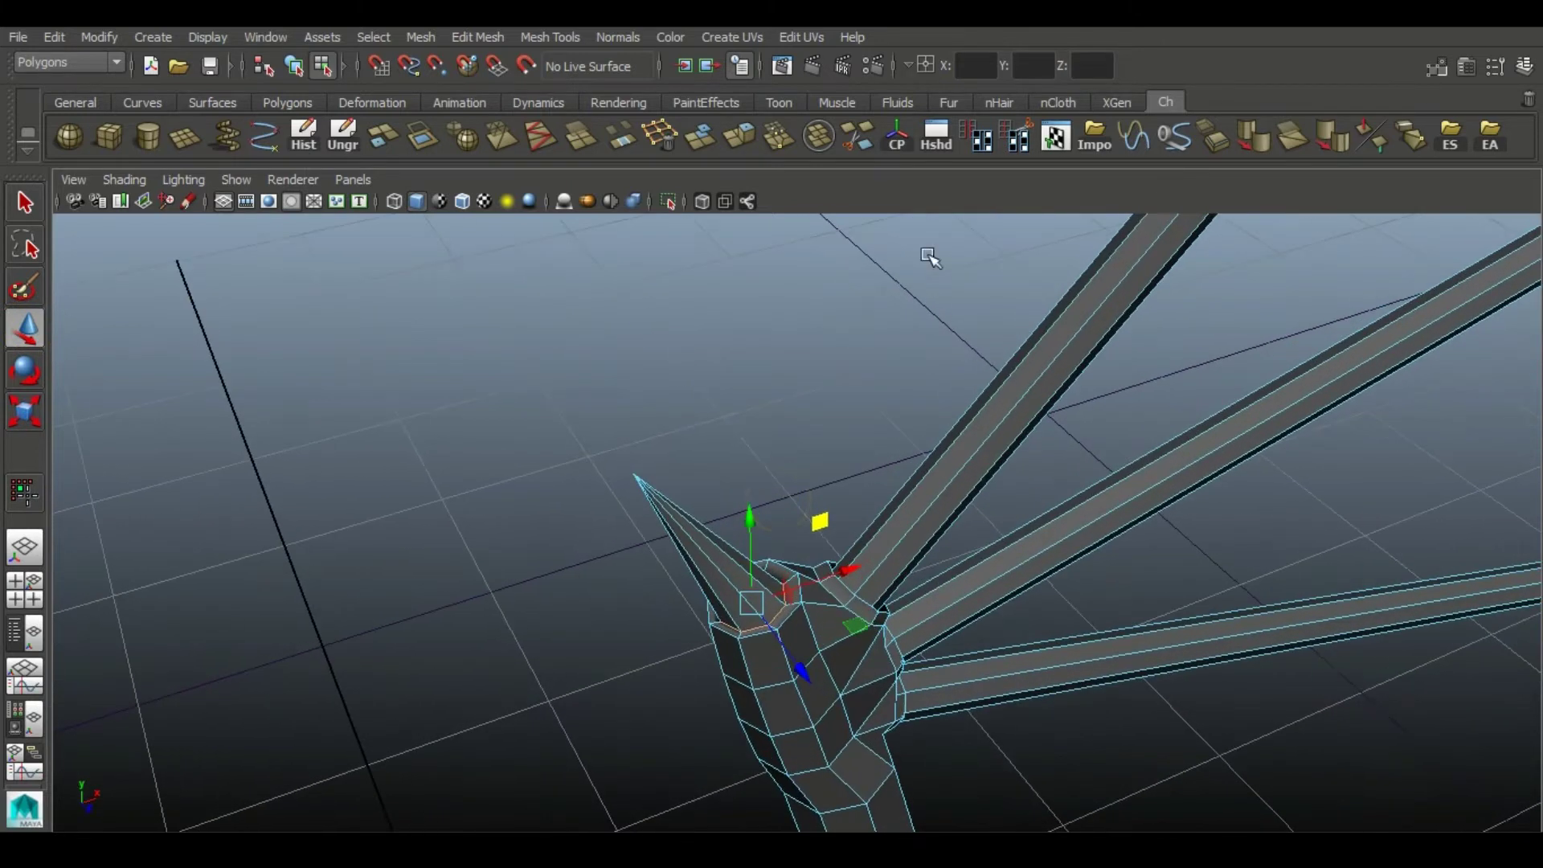
left_click(852, 137)
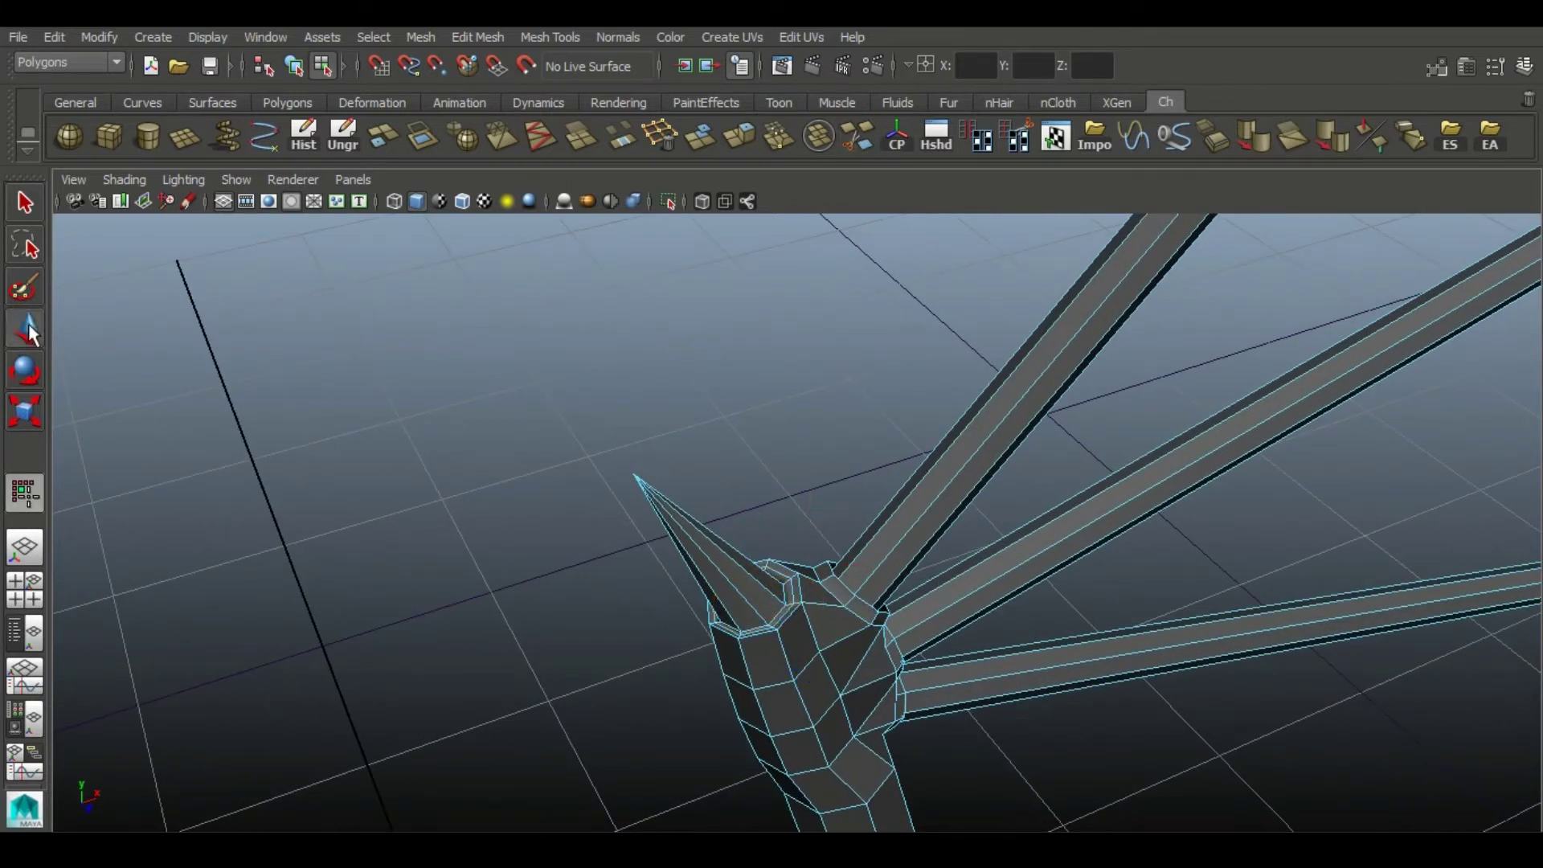
left_click_drag(872, 648, 605, 283, "alt")
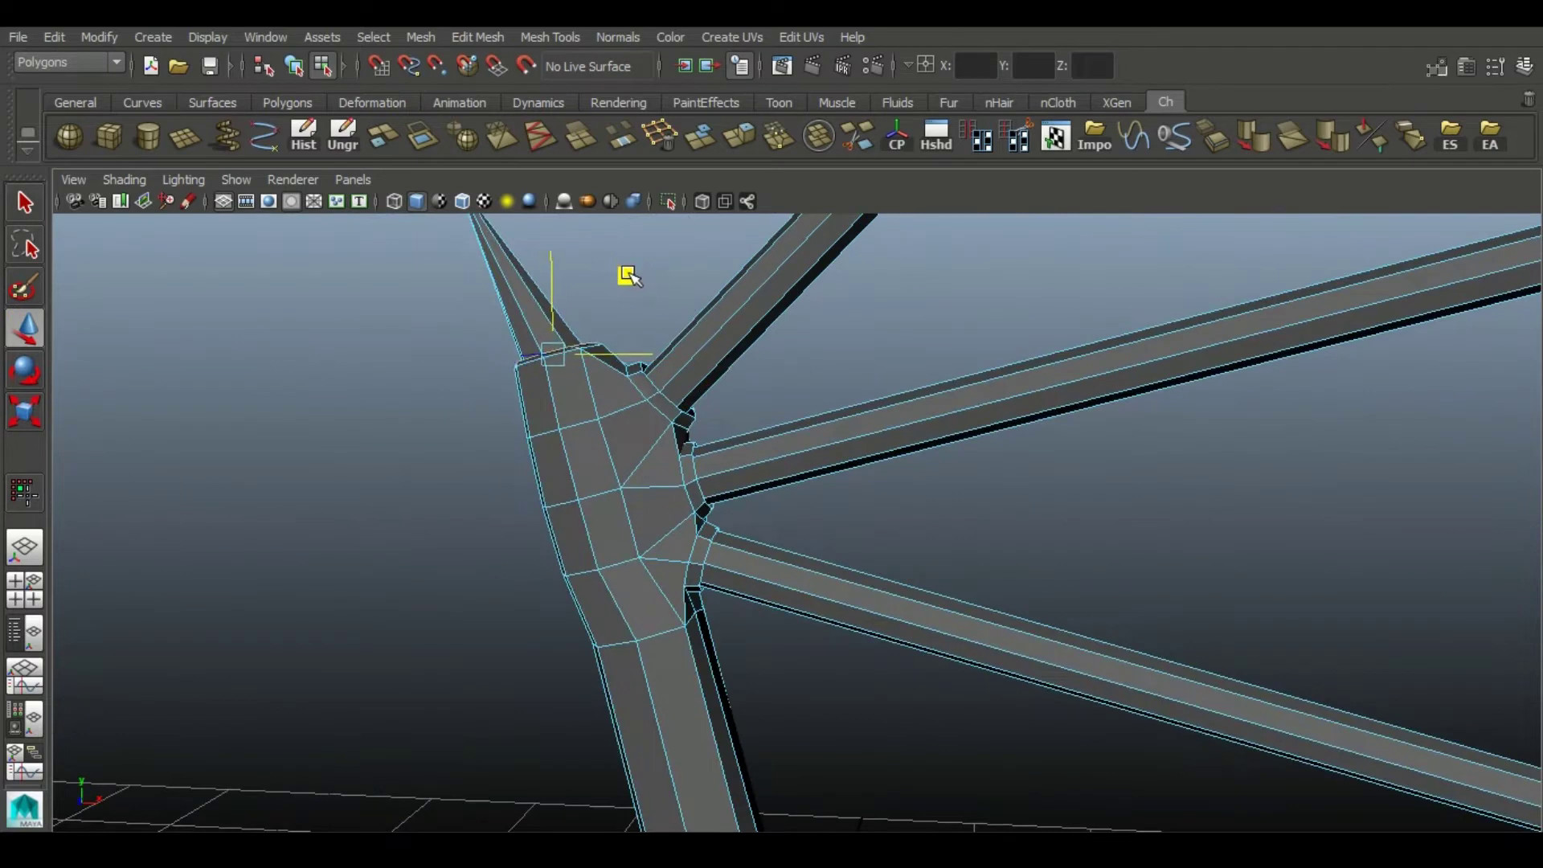
- Combine the lower arm cylinder with the upper arm and finger mesh
right_click_drag(610, 415, 675, 345)
left_click(1340, 146)
left_click(1294, 563)
right_click_drag(1285, 734, 562, 458, "alt")
middle_click_drag(1150, 654, 950, 473, "alt")
left_click_drag(796, 599, 835, 547, "alt")
middle_click_drag(811, 570, 965, 437, "alt")
right_click_drag(852, 482, 1141, 514, "alt")
left_click_drag(1116, 506, 884, 590, "alt")
left_click(643, 667)
left_click(672, 421, "shift")
right_click_drag(827, 434, 491, 241, "alt")
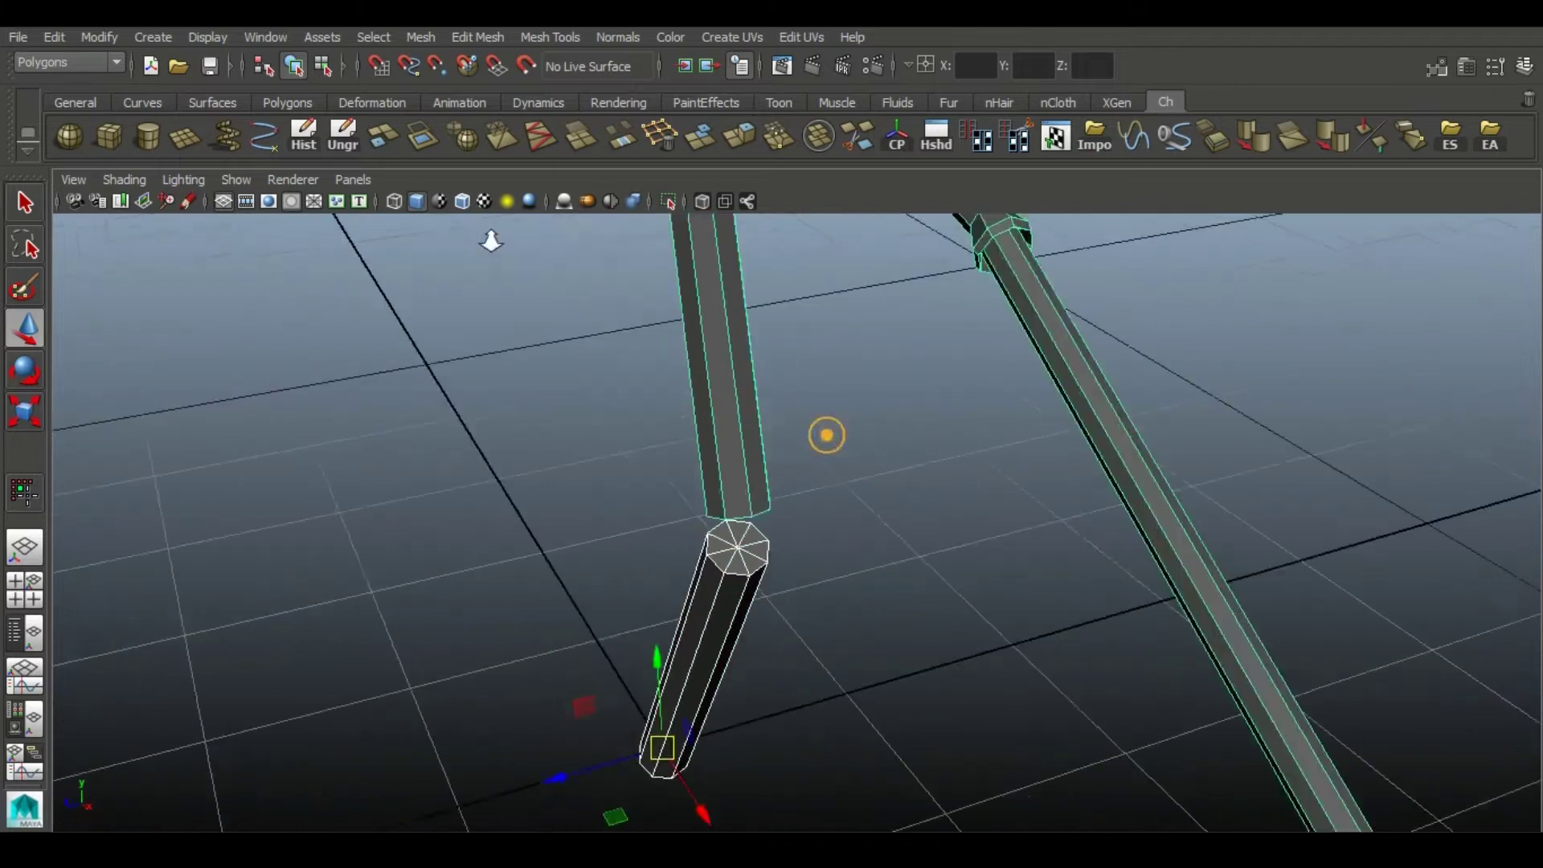
left_click(818, 136)
- Bridge the facing ends of the upper and lower arm segments at the elbow
left_click_drag(1042, 504, 1008, 345, "alt")
right_click_drag(740, 254, 745, 320)
left_click(723, 297)
left_click(726, 355, "shift")
left_click(612, 141)
left_click_drag(761, 417, 756, 546, "alt")
key("ctrl+z")
- Insert an edge loop through the middle of the elbow bridge and move it toward the elbow's outer side
left_click_drag(648, 493, 660, 416, "alt")
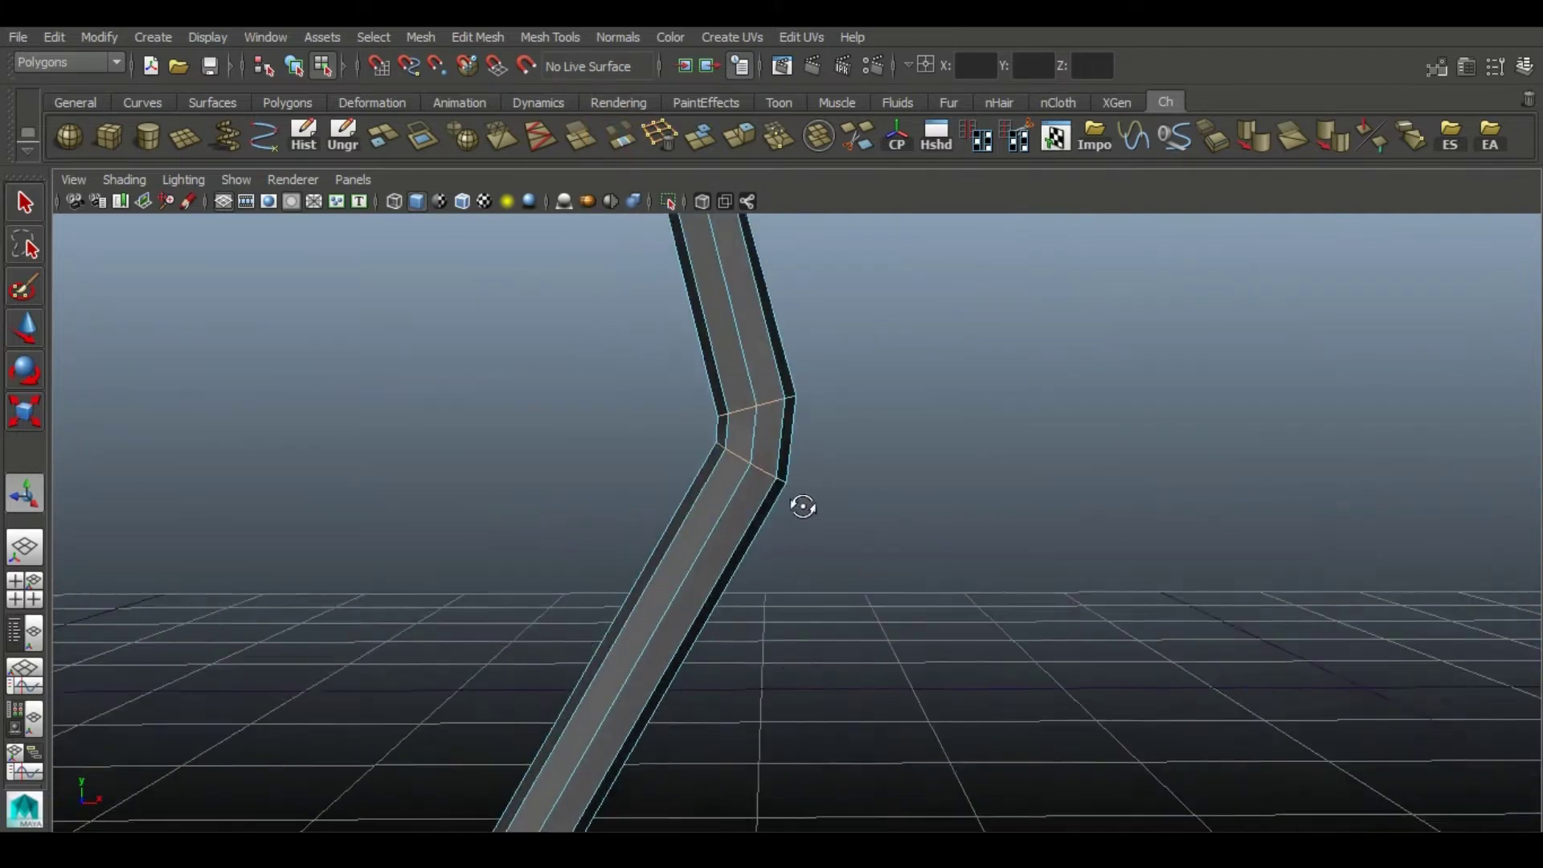
left_click(767, 434)
key("r")
left_click(26, 329)
left_click_drag(854, 430, 884, 431)
right_click_drag(659, 365, 832, 466, "alt")
left_click_drag(829, 467, 779, 589, "alt")
- Scale the elbow's edge loops to thicken the joint
key("r")
left_click(30, 333)
left_click_drag(1100, 562, 1105, 667, "alt")
left_click(23, 426)
left_click_drag(719, 499, 712, 511)
left_click_drag(712, 510, 854, 483, "alt")
left_click_drag(855, 482, 716, 517, "alt")
- Extrude the faces on the elbow's outer side and scale them inward
right_click_drag(619, 329, 620, 388)
left_click(593, 468)
left_click_drag(825, 446, 812, 489, "alt")
left_click(602, 375, "shift")
left_click(601, 409, "shift")
left_click(555, 400, "shift")
left_click(740, 136)
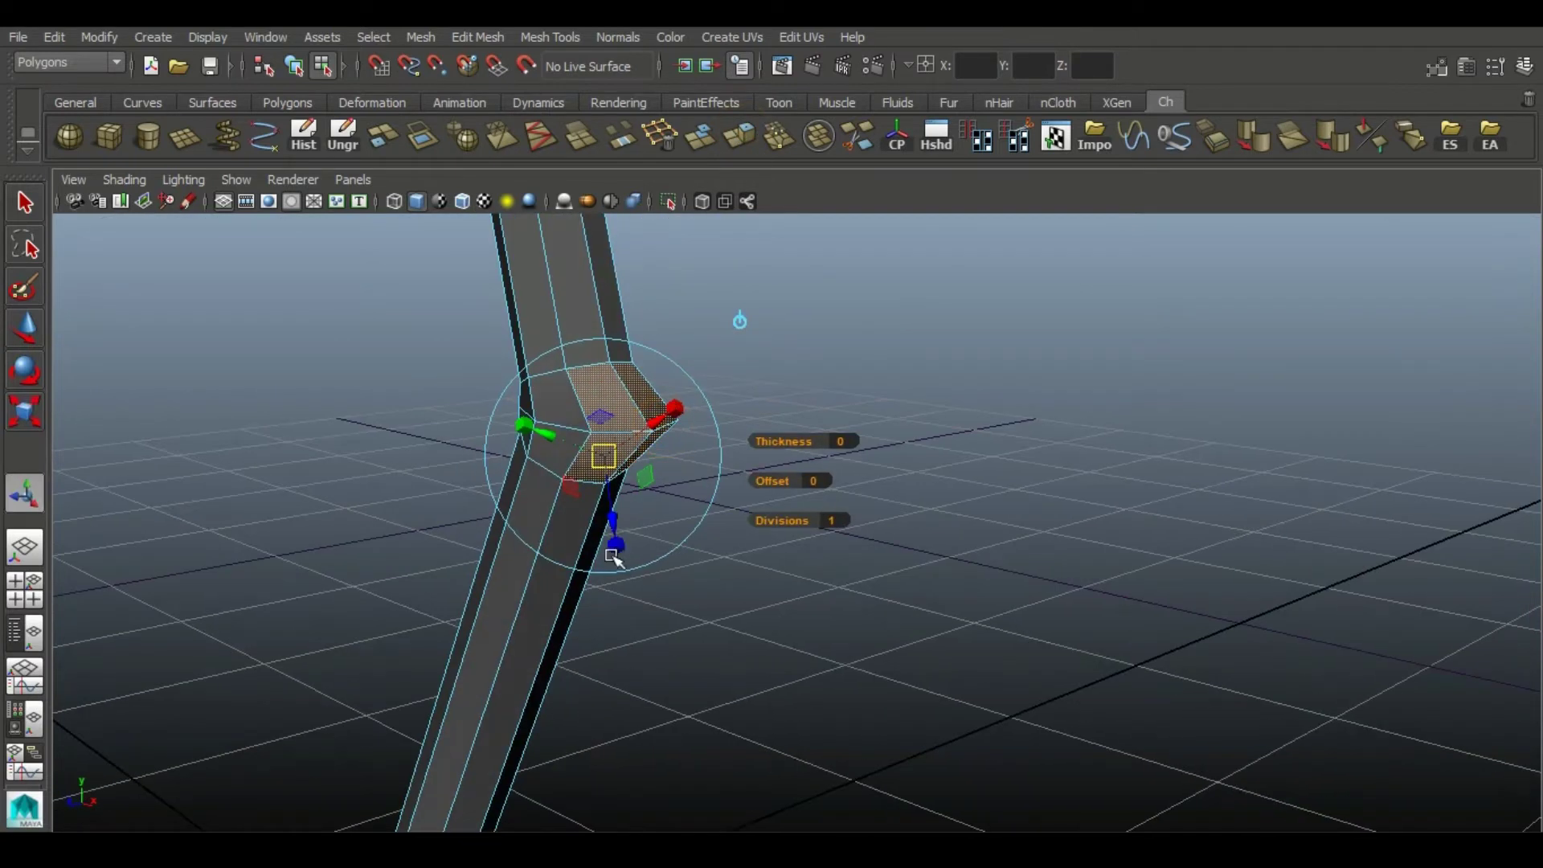
left_click_drag(596, 458, 538, 469)
key("w")
left_click_drag(888, 627, 1004, 683, "alt")
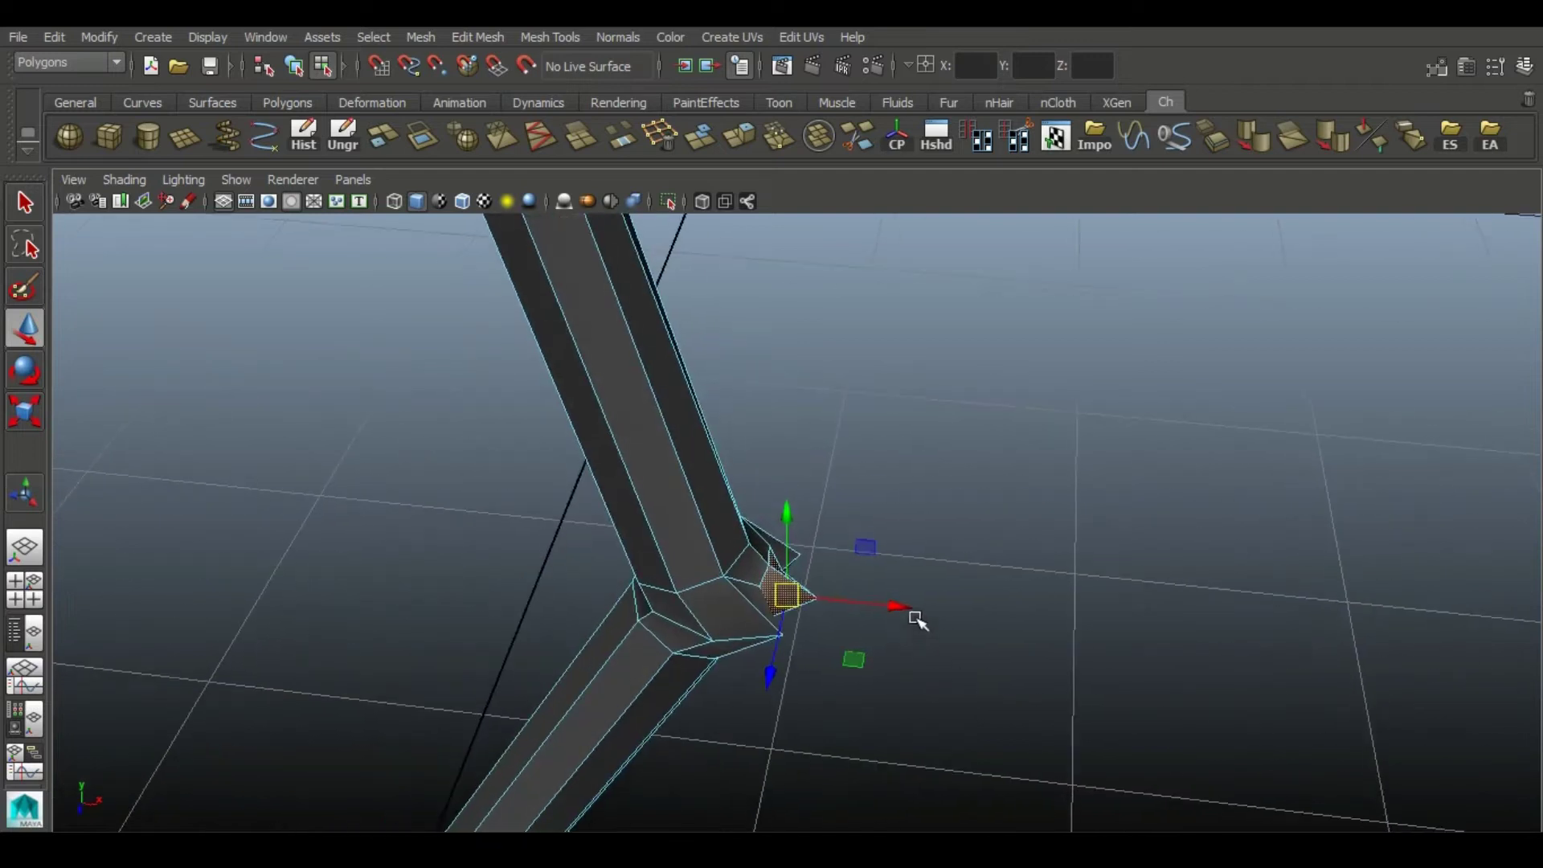
- Pull the extruded elbow faces outward and scale their end down into a pointed spur
left_click_drag(908, 607, 933, 576)
left_click(23, 406)
left_click_drag(734, 432, 728, 463, "alt")
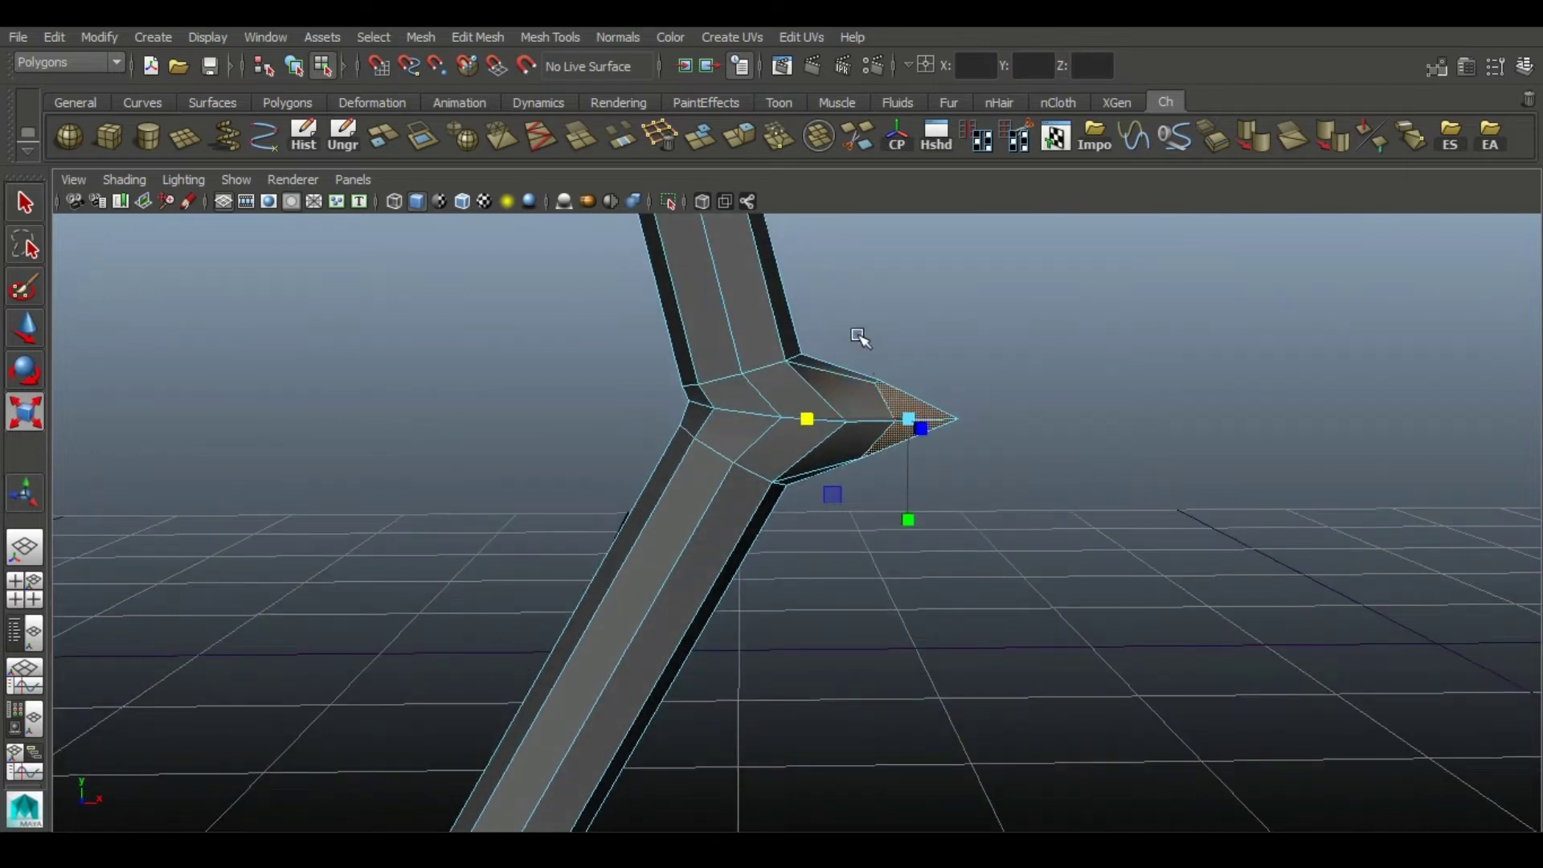
left_click_drag(858, 335, 1004, 597)
left_click_drag(764, 422, 794, 430)
right_click_drag(947, 501, 823, 386, "alt")
left_click_drag(822, 386, 749, 340, "alt")
- Return to object mode and examine the elbow spur and the whole wing skeleton in smooth mesh preview
right_click_drag(748, 331, 844, 300)
left_click(929, 517)
left_click(779, 468)
left_click(965, 567)
right_click_drag(924, 547, 683, 460, "alt")
mouse_move(672, 458)
left_mouse_down("alt")
mouse_move(789, 486)
mouse_move(667, 450)
left_mouse_up("alt")
right_click_drag(678, 485, 868, 514, "alt")
left_click(778, 421)
left_click(1111, 620)
right_click_drag(691, 450, 394, 342, "alt")
middle_click_drag(1093, 524, 906, 650, "alt")
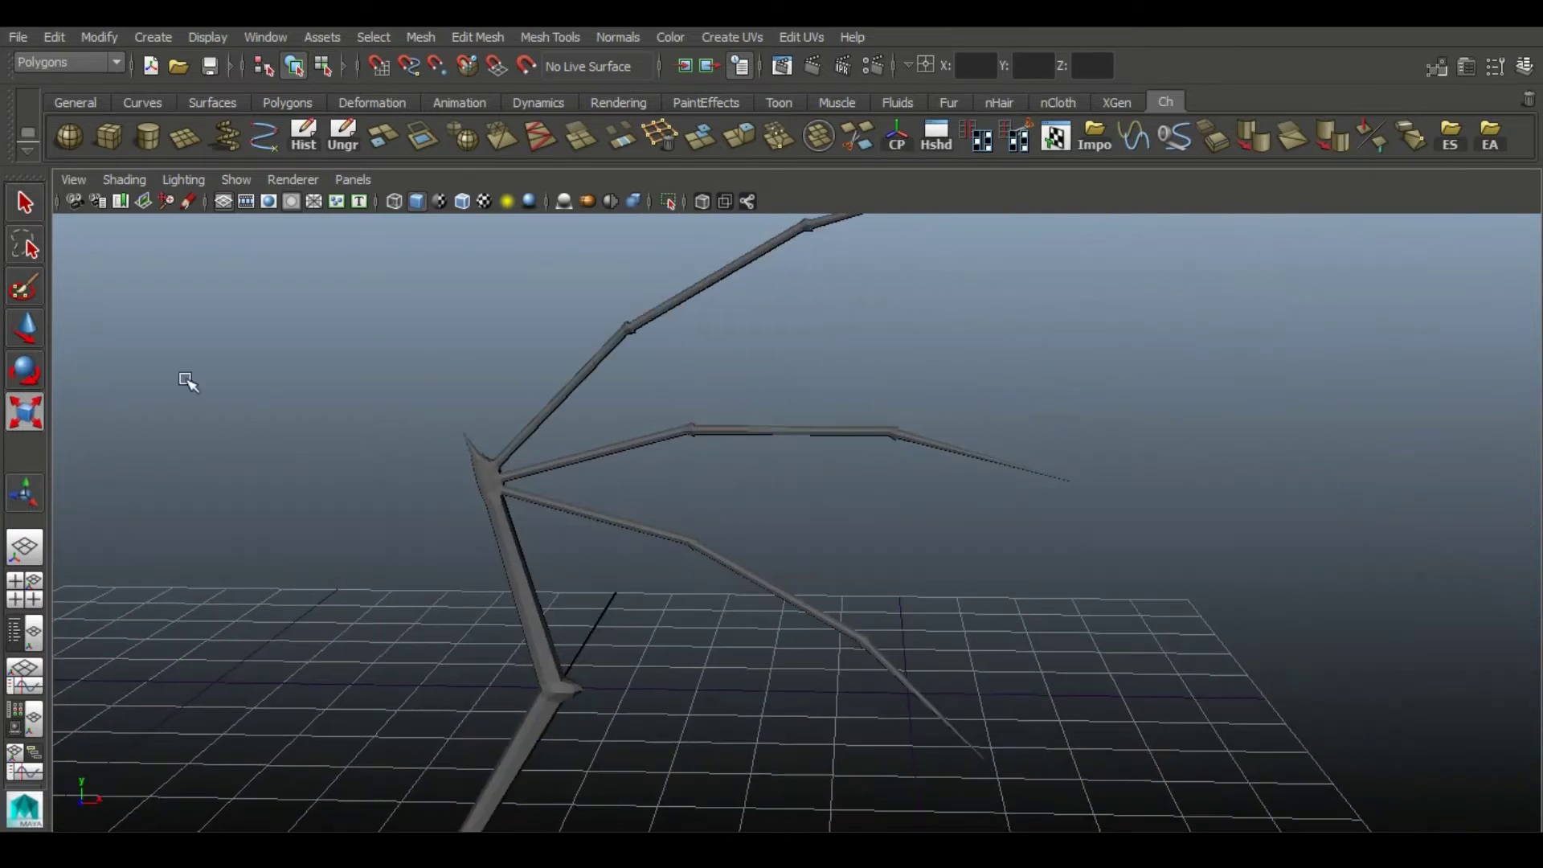
- Create a polygon plane in front of the wing skeleton and rotate it upright
left_click(187, 145)
left_click_drag(1006, 611, 803, 572, "alt")
left_click(701, 619)
left_click(25, 372)
left_click_drag(696, 557, 921, 492)
left_click_drag(1227, 511, 1245, 508, "alt")
left_click(27, 325)
- Set the plane's X position to 0 and move it up between the upper and middle fingers
left_click_drag(723, 598, 852, 631, "alt")
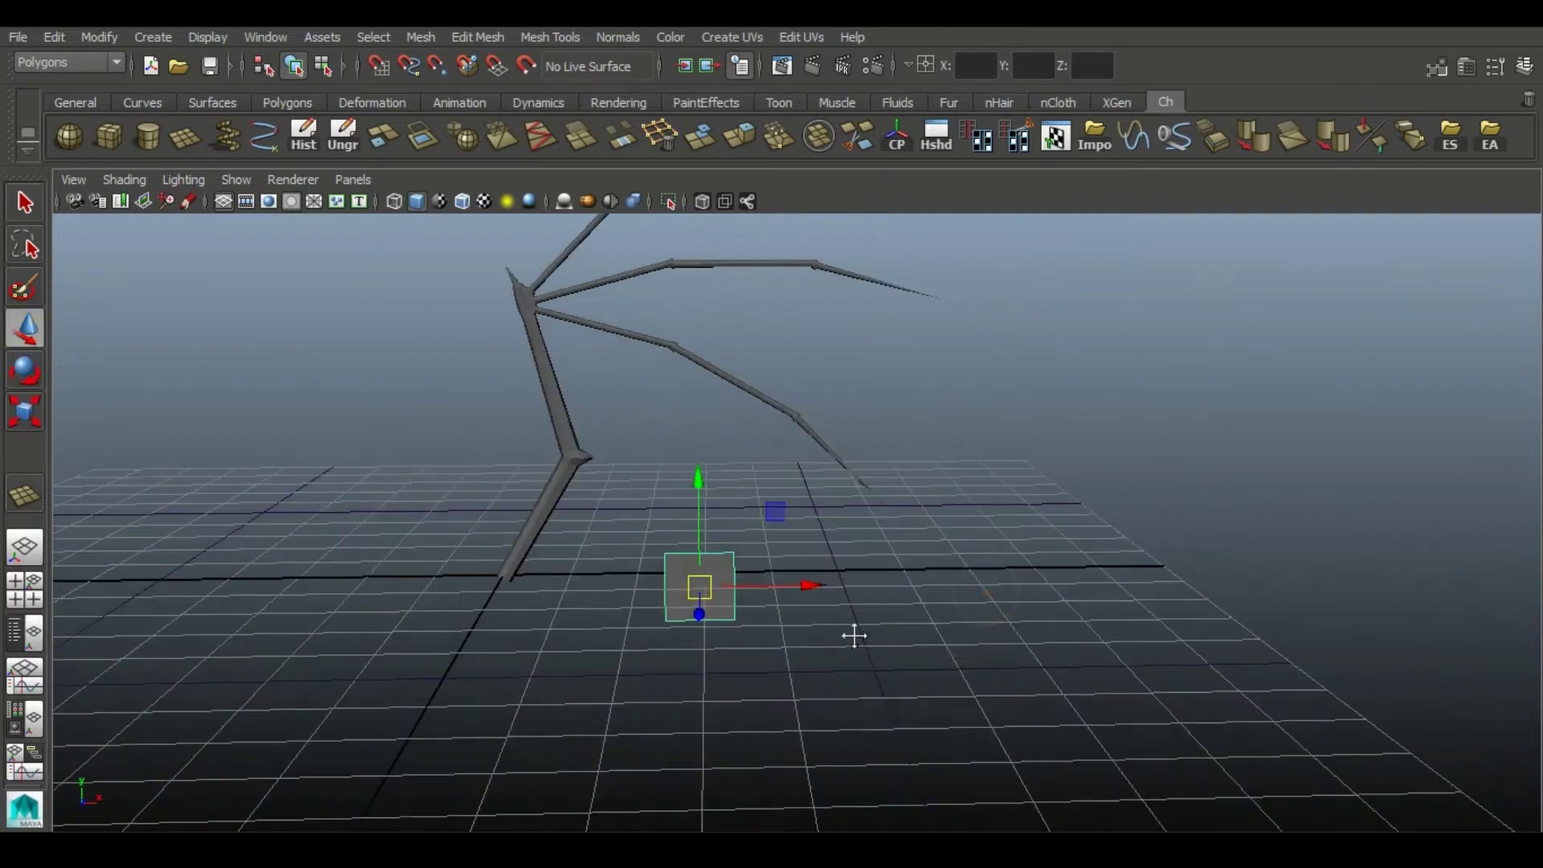
middle_click_drag(854, 634, 888, 782, "alt")
left_click(974, 67)
type("0")
key("Return")
left_click_drag(618, 645, 860, 287)
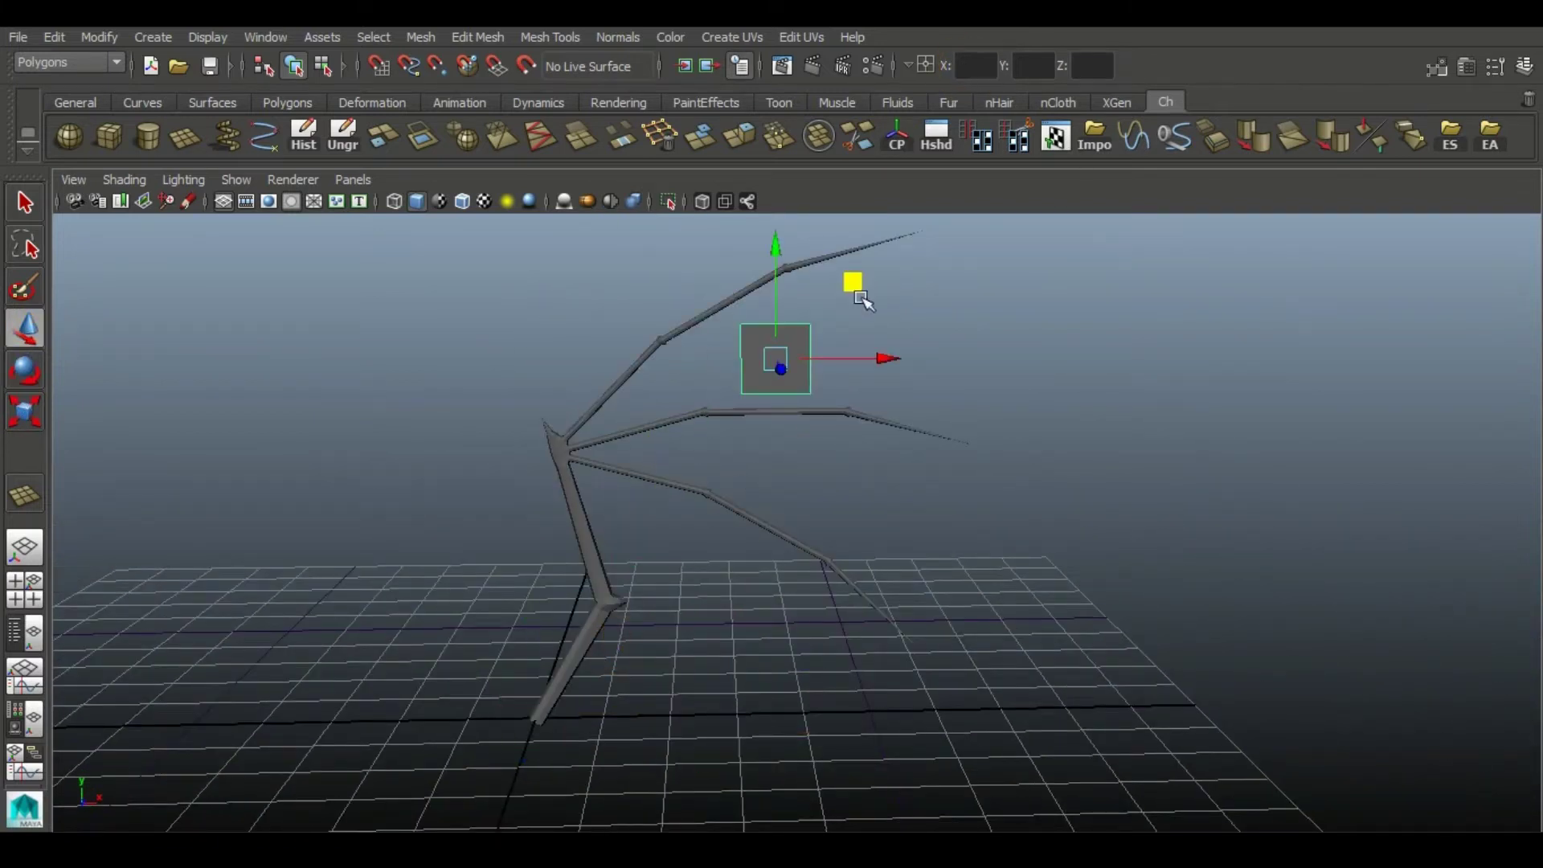
middle_click_drag(860, 297, 740, 477, "alt")
right_click_drag(740, 477, 626, 547, "alt")
middle_click_drag(627, 547, 699, 453, "alt")
right_click_drag(700, 453, 619, 324, "alt")
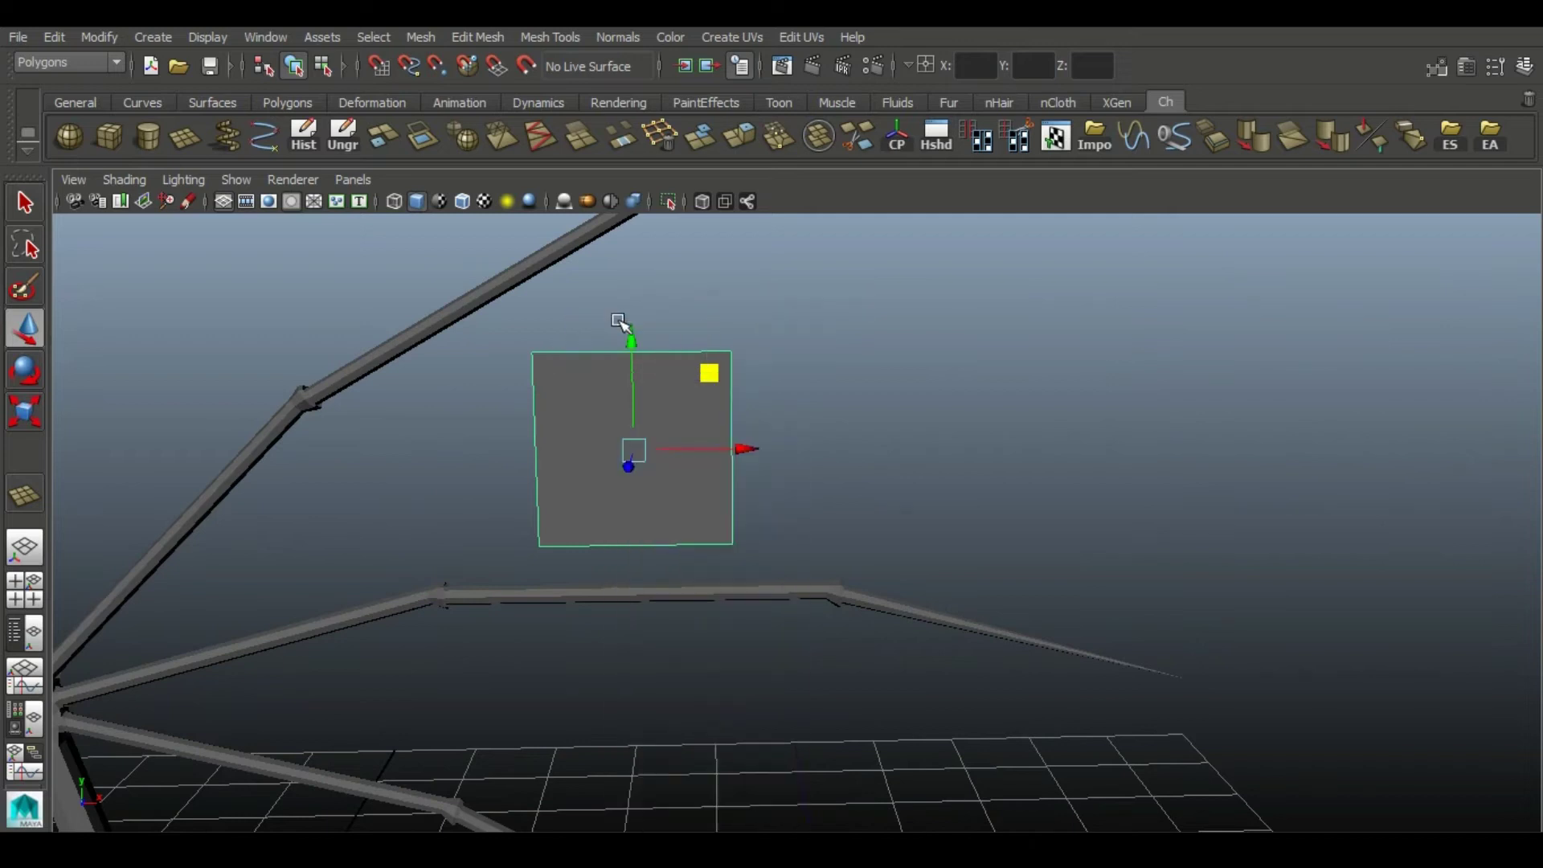
- Snap the plane's upper outer vertex to the tip of the upper finger
left_click(732, 352)
middle_click_drag(808, 482, 761, 582, "alt")
left_click_drag(761, 582, 707, 592, "alt")
left_click_drag(582, 565, 849, 321)
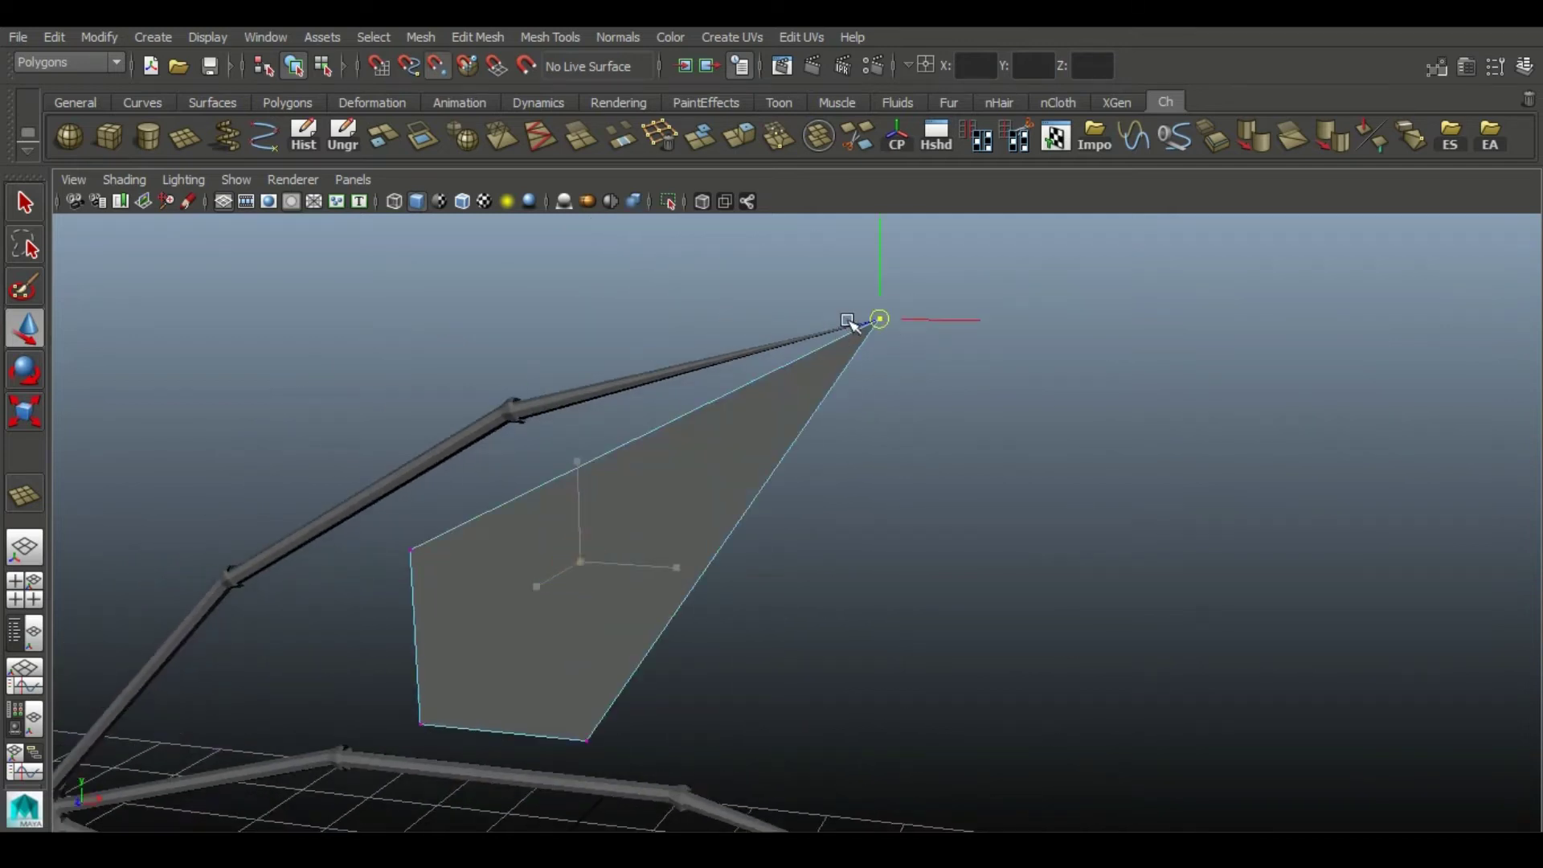
- Show wireframe on shaded and snap the plane's upper inner vertex to the knuckle at the upper finger's base
left_click_drag(489, 645, 492, 648)
left_click_drag(551, 489, 596, 458, "alt")
right_click_drag(595, 458, 642, 515, "alt")
middle_click_drag(374, 613, 878, 362, "alt")
right_click_drag(1105, 360, 971, 265, "alt")
left_click_drag(1087, 238, 617, 553)
middle_click_drag(603, 607, 1098, 364, "alt")
left_click_drag(1099, 364, 865, 527, "alt")
right_click_drag(866, 527, 903, 648, "alt")
left_click(462, 201)
left_click_drag(554, 482, 619, 558, "alt")
right_click_drag(595, 665, 727, 638, "alt")
left_click_drag(726, 637, 557, 578, "alt")
key("v")
left_click_drag(469, 503, 506, 514)
right_click_drag(1334, 418, 1192, 424, "alt")
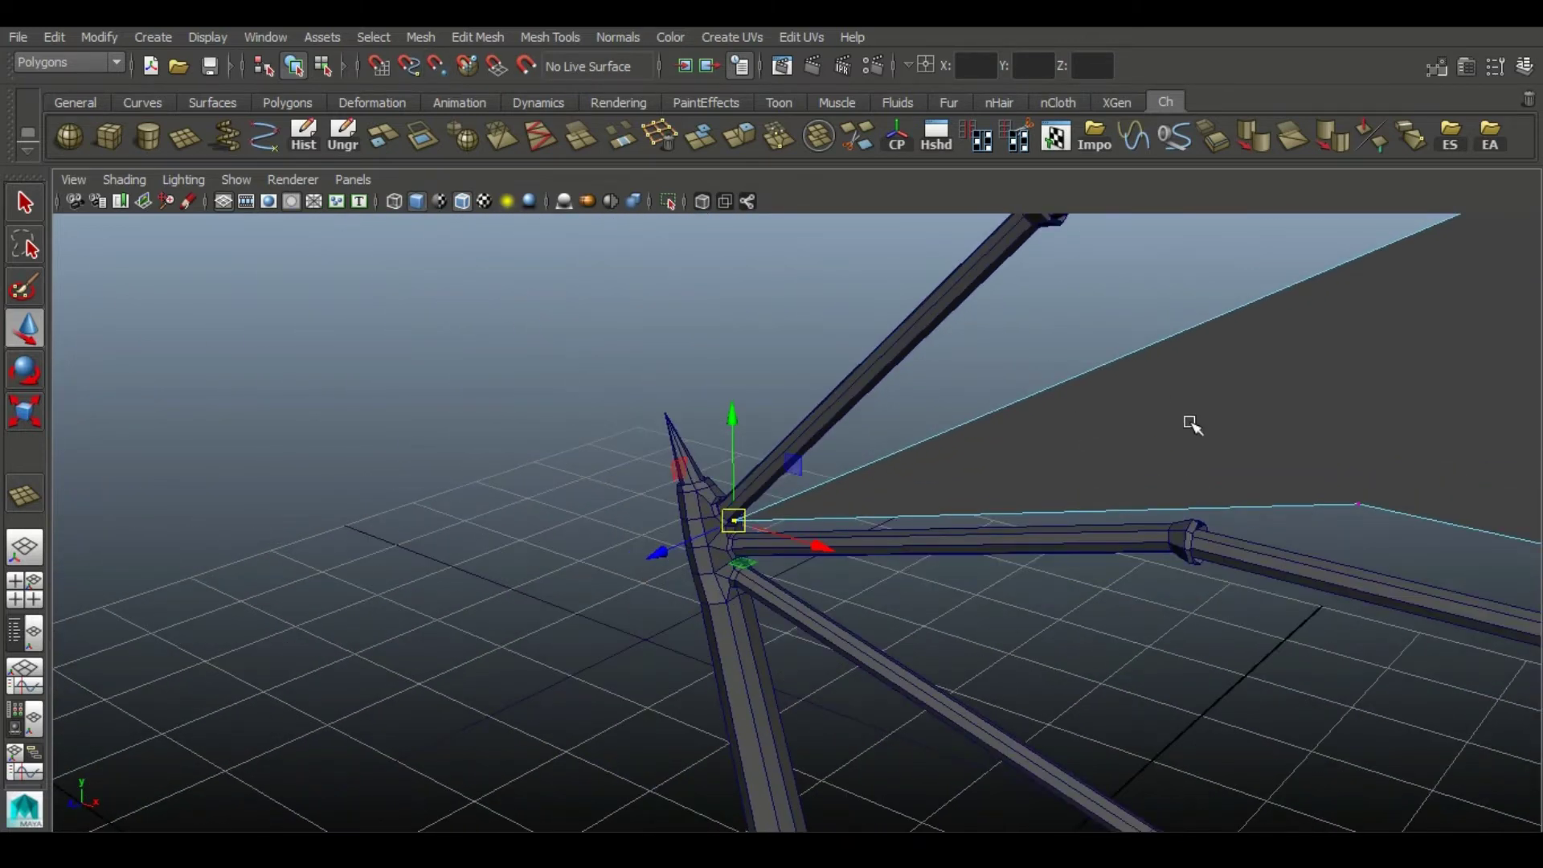
- Snap the plane's lower outer vertex to the tip of the middle finger
middle_click_drag(1192, 423, 1045, 433, "alt")
right_click_drag(1143, 503, 953, 538, "alt")
left_click_drag(954, 538, 1101, 427, "alt")
middle_click_drag(1101, 427, 864, 514, "alt")
right_click_drag(864, 514, 889, 612, "alt")
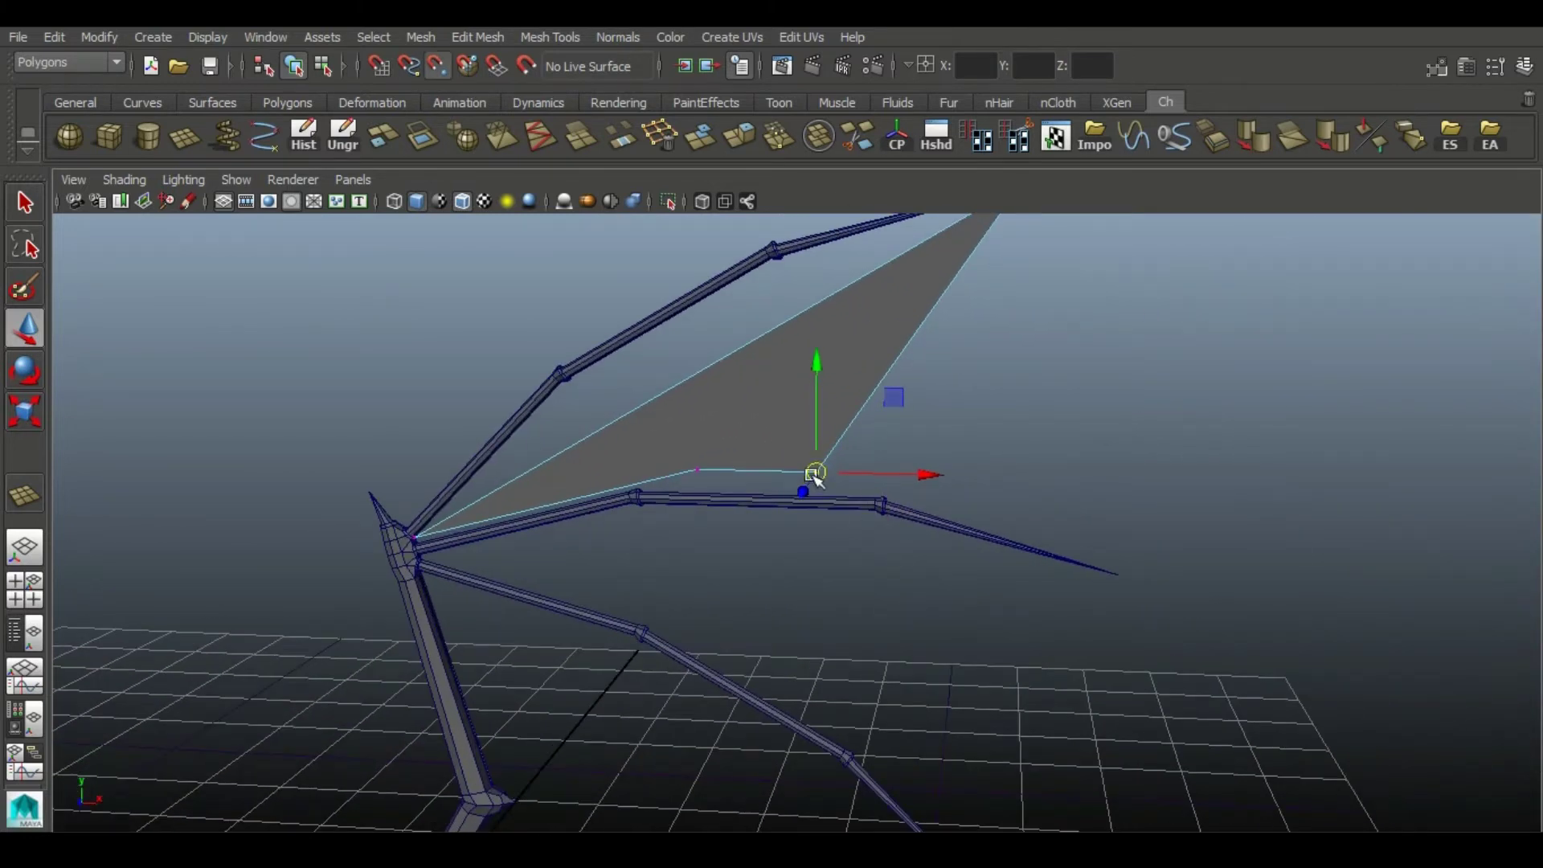
left_click_drag(814, 476, 934, 555)
right_click_drag(691, 524, 1273, 735, "alt")
- Move the plane's lower inner vertex to the knuckle at the middle finger's base and check its fit in X-ray shading
right_click_drag(1531, 251, 1422, 239, "alt")
left_click_drag(1392, 250, 518, 479)
middle_click_drag(569, 493, 948, 454, "alt")
right_click_drag(948, 454, 1008, 682, "alt")
left_click_drag(1008, 681, 499, 403, "alt")
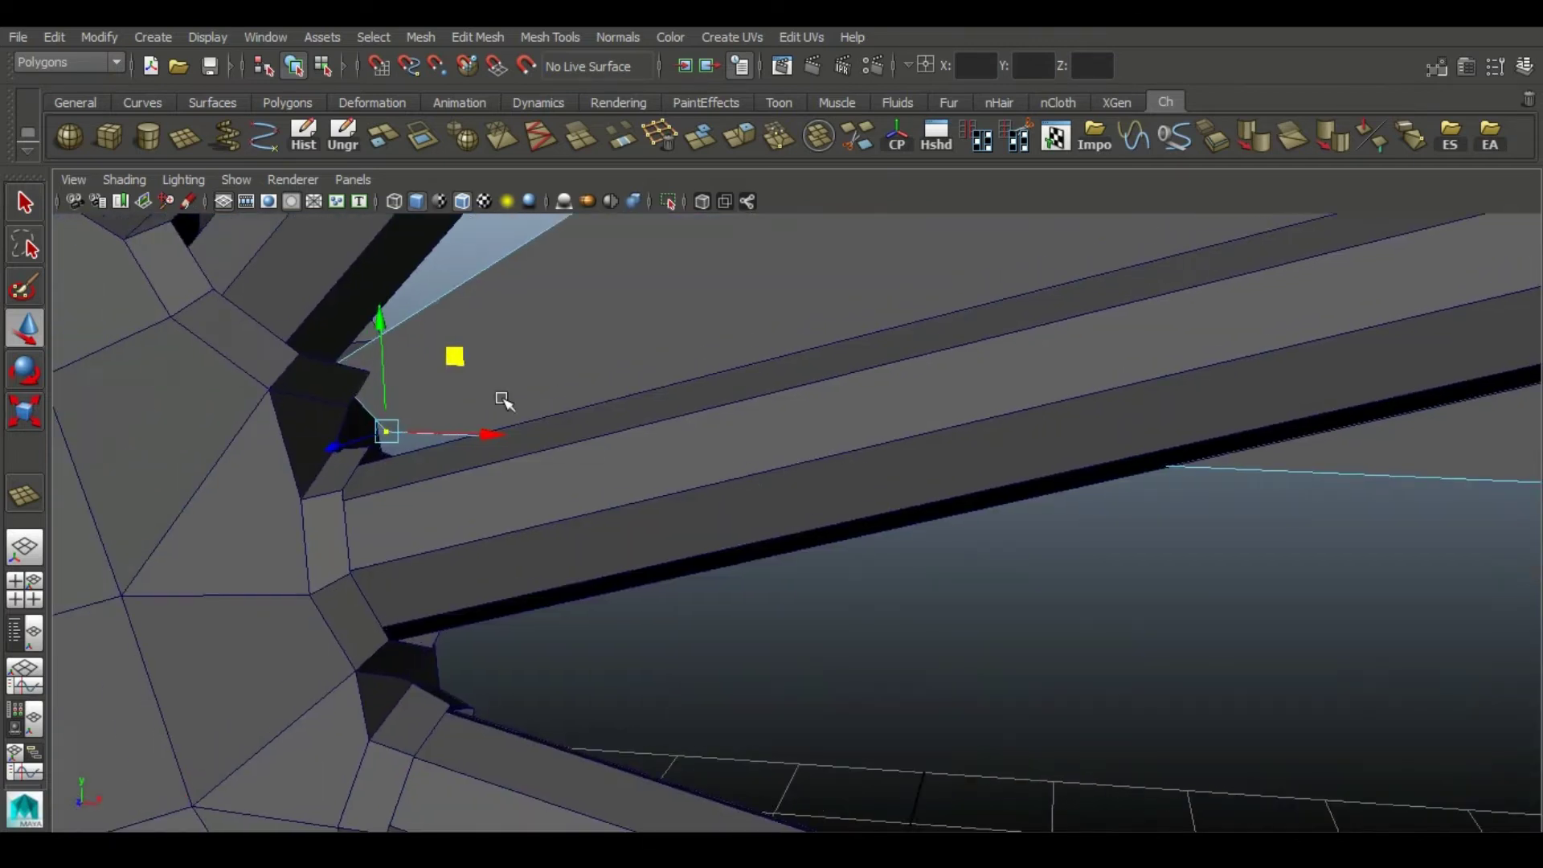
left_click_drag(374, 394, 482, 606, "alt")
middle_click_drag(482, 605, 668, 442, "alt")
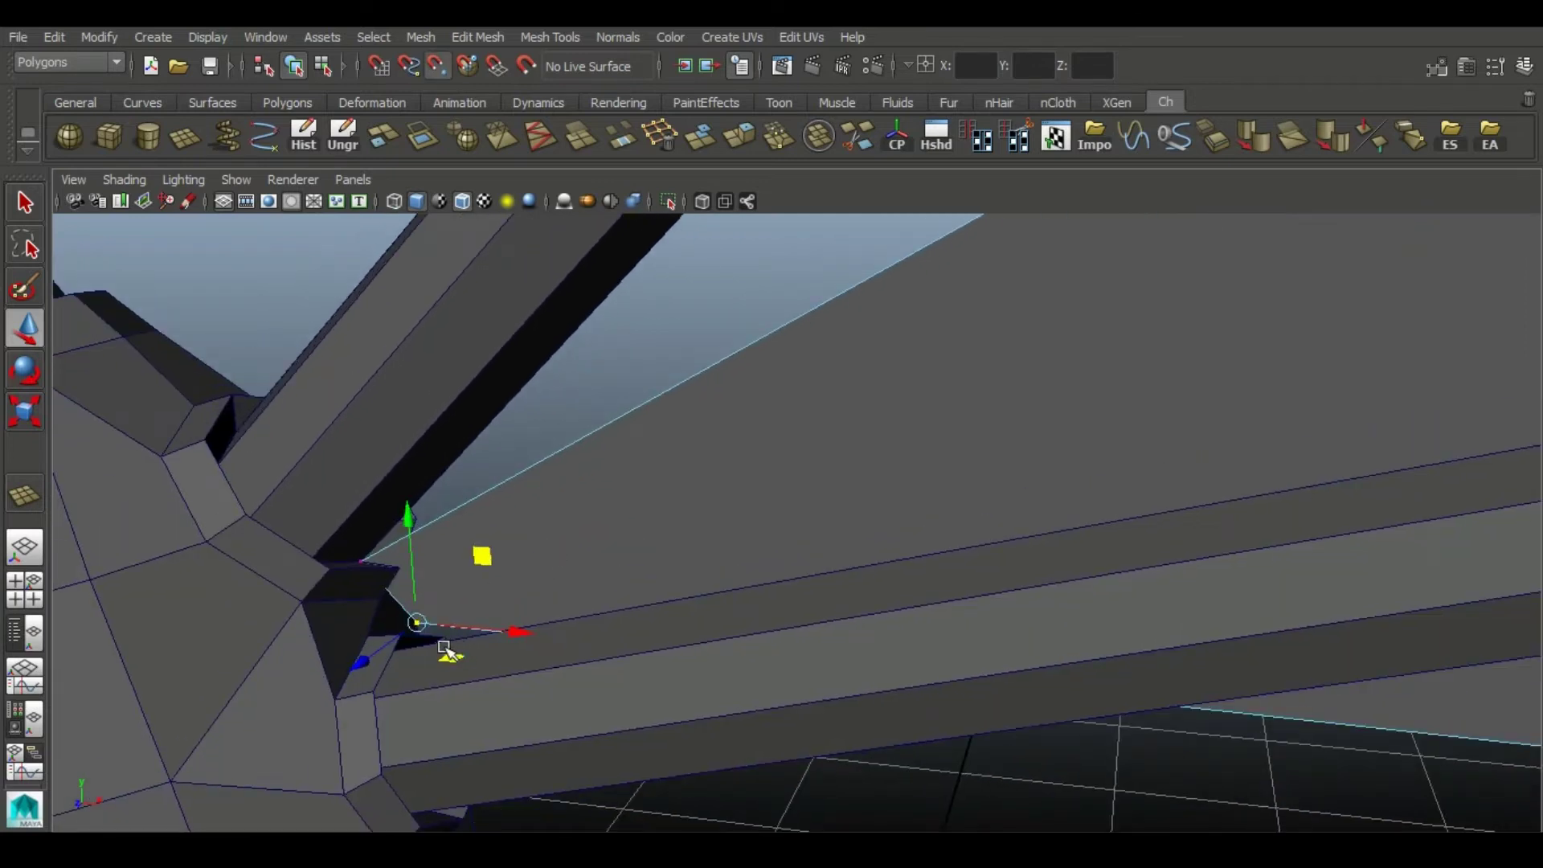
left_click_drag(417, 623, 371, 655)
left_click_drag(417, 701, 361, 710, "alt")
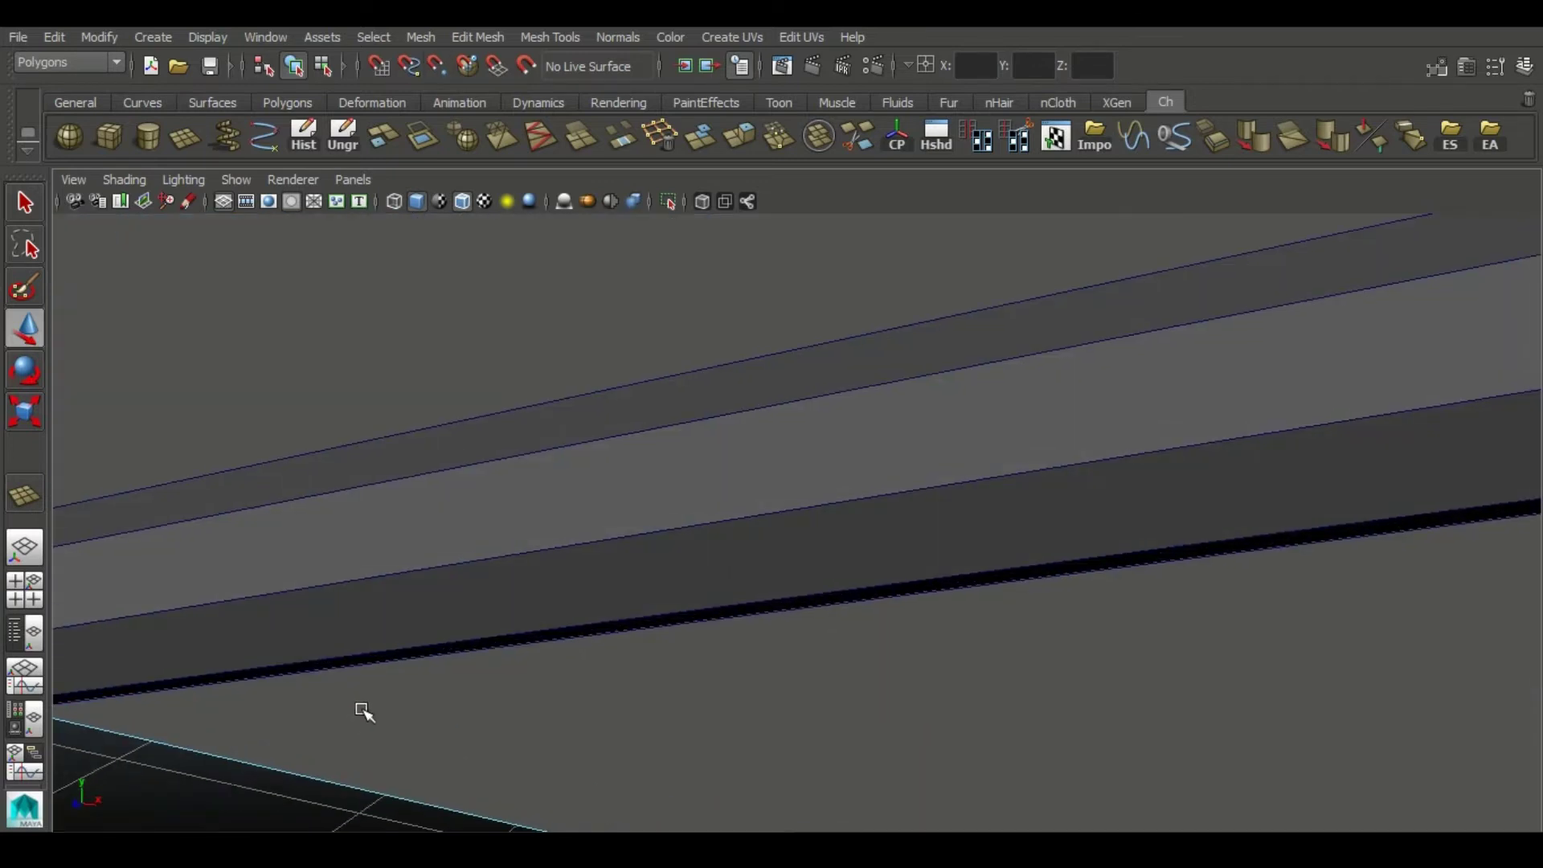
key("f")
left_click_drag(924, 595, 764, 576, "alt")
right_click_drag(764, 575, 1016, 672, "alt")
left_click_drag(1016, 672, 1141, 671, "alt")
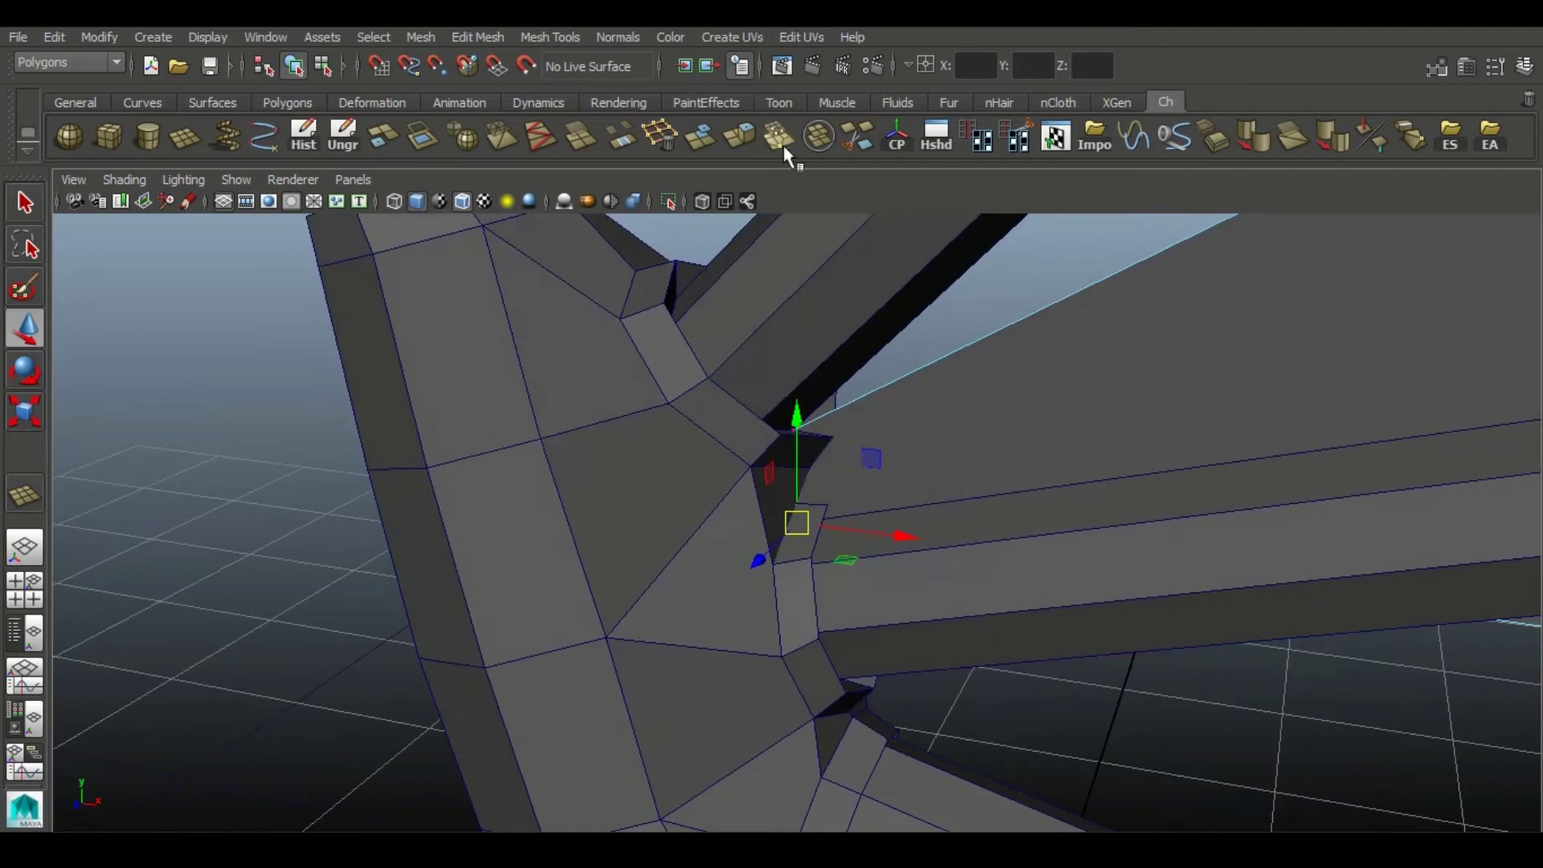
left_click(702, 201)
mouse_move(960, 520)
left_mouse_down("alt")
mouse_move(1065, 480)
mouse_move(992, 526)
left_mouse_up("alt")
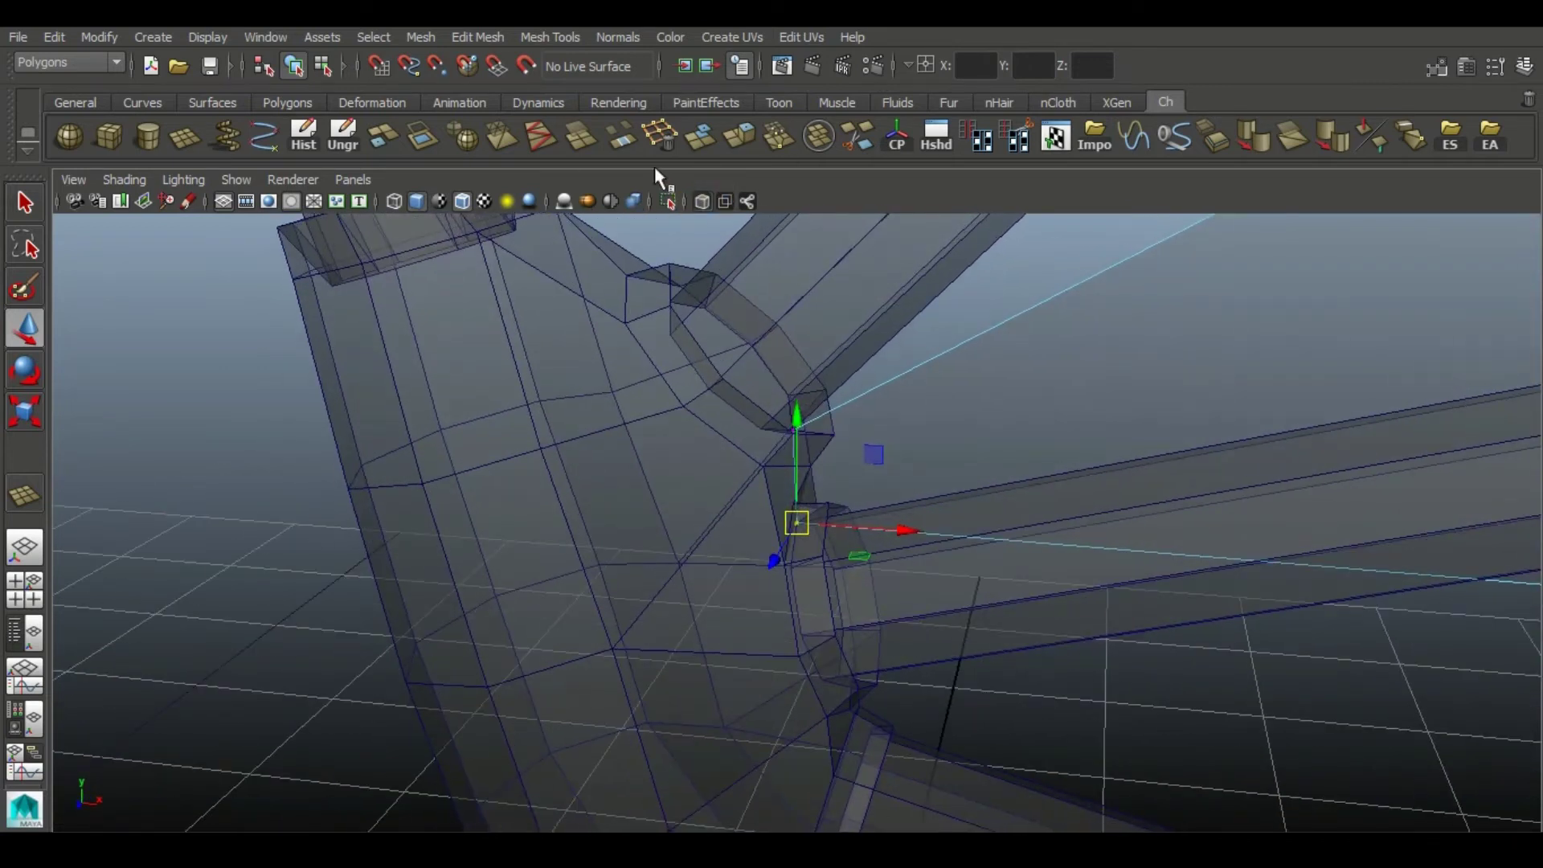
left_click(704, 203)
- Insert two edge loops across the membrane plane, in line with the finger joints
right_click_drag(1125, 599, 900, 671, "alt")
middle_click_drag(900, 671, 619, 730, "alt")
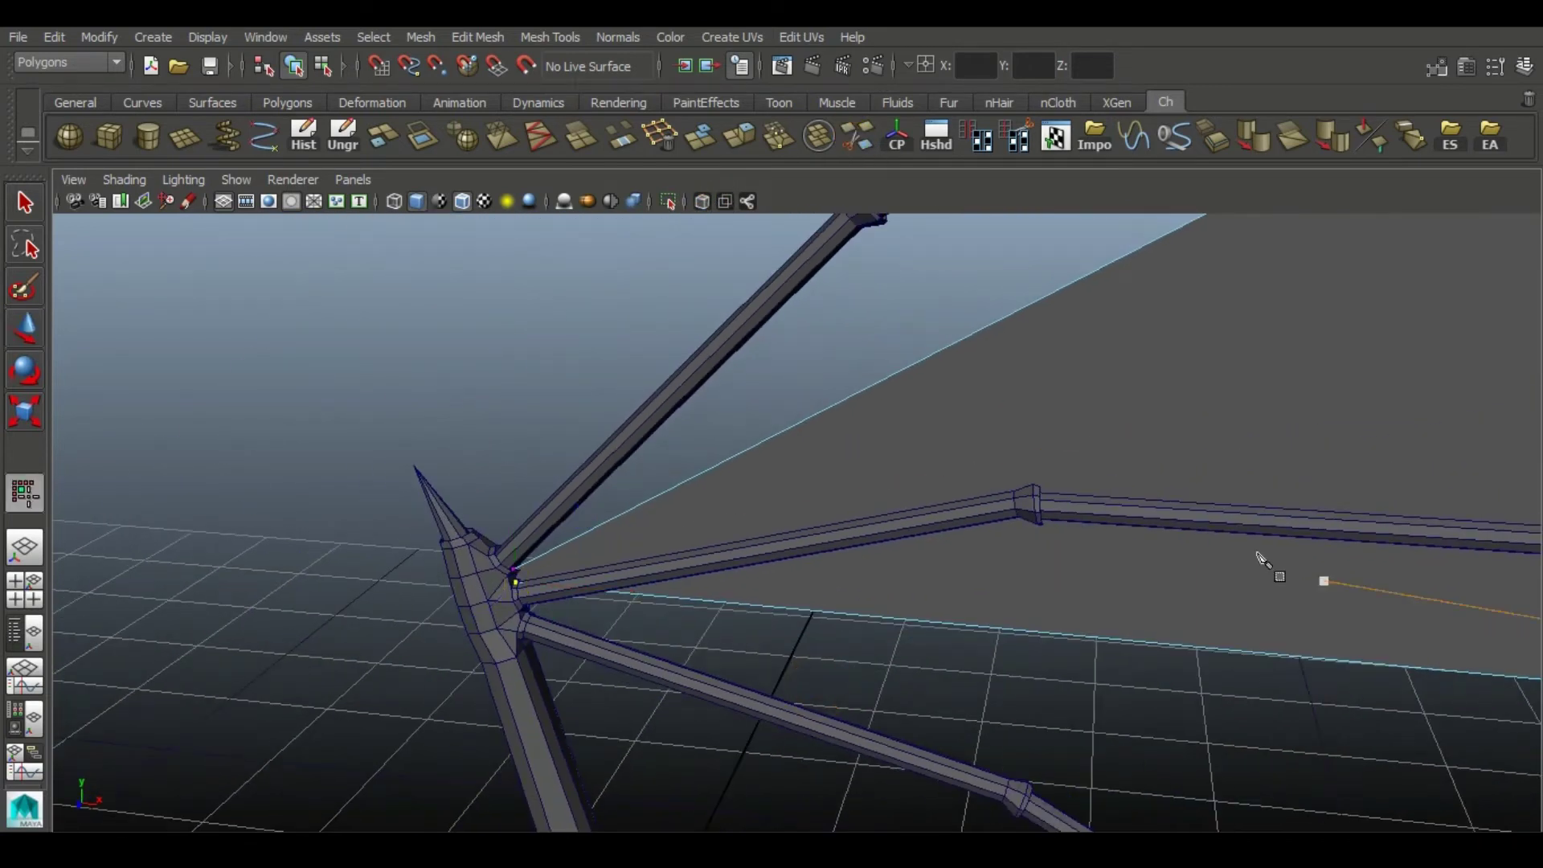
left_click_drag(1259, 559, 705, 579, "alt")
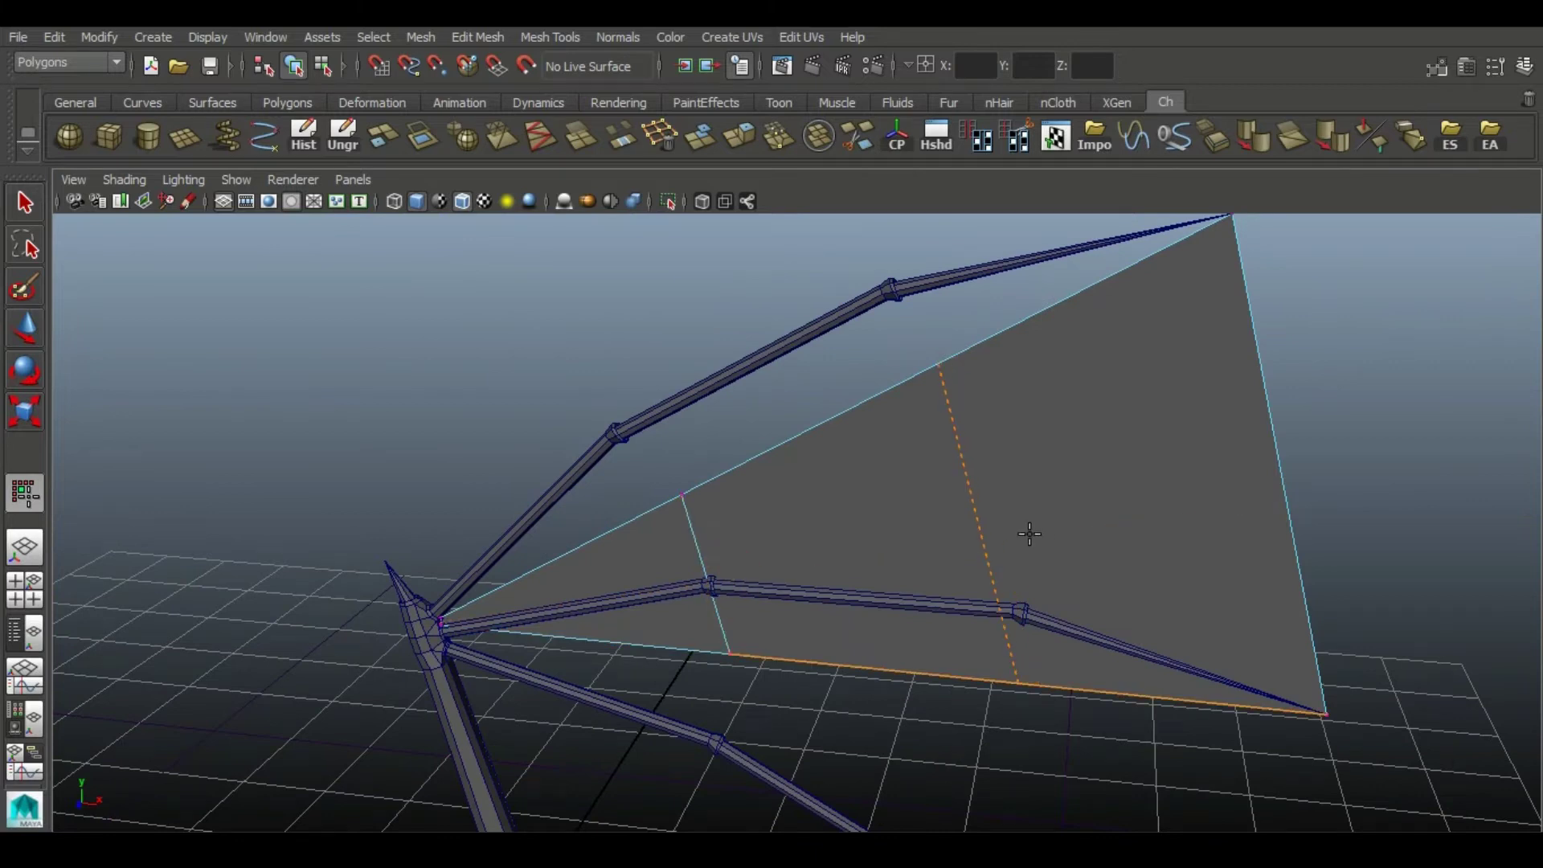
- Move the inner edge loop's upper vertex onto the upper finger's first joint
left_click(14, 325)
right_click_drag(754, 601, 849, 644, "alt")
middle_click_drag(678, 539, 930, 615, "alt")
right_click_drag(930, 615, 1059, 562, "alt")
left_click_drag(998, 504, 777, 289)
- Fine-tune the membrane's inner corner vertices at the knuckle, using X-ray shading to place them inside the finger bases
left_click_drag(770, 412, 625, 400, "alt")
left_click_drag(519, 720, 637, 665, "alt")
middle_click_drag(354, 652, 491, 534, "alt")
left_click_drag(554, 654, 565, 645, "alt")
left_click_drag(615, 549, 589, 531)
right_click_drag(1205, 458, 1089, 427, "alt")
left_click_drag(680, 675, 551, 618)
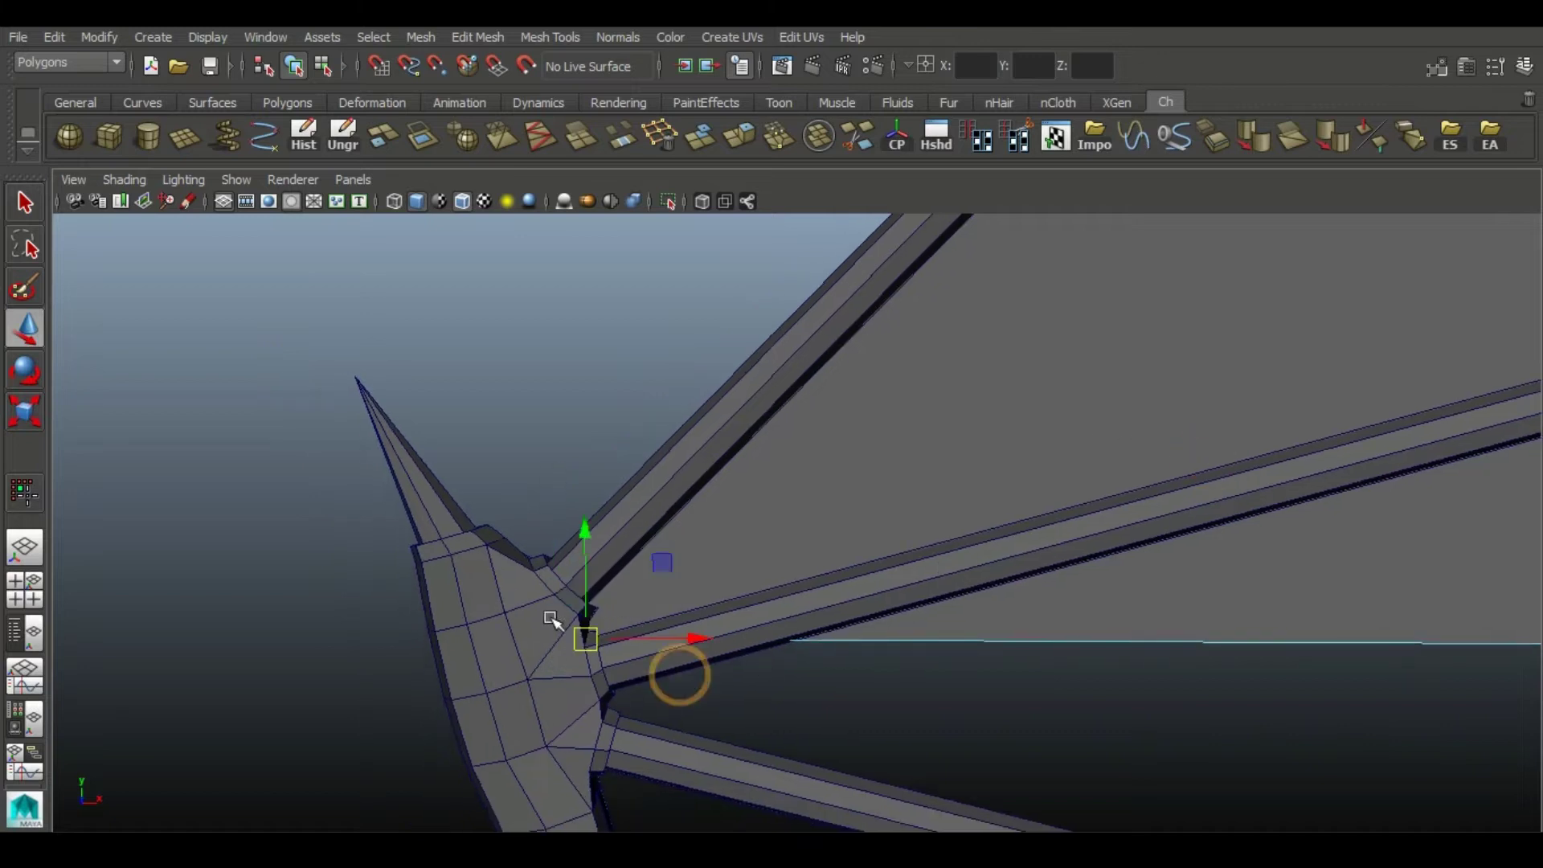
left_click(701, 202)
left_click_drag(661, 567, 674, 597)
- Move the outer edge loop's upper vertex onto the upper finger's second joint
middle_click_drag(1022, 480, 736, 538, "alt")
right_click_drag(1350, 498, 1230, 471, "alt")
middle_click_drag(1229, 472, 802, 699, "alt")
left_click_drag(899, 675, 854, 444)
left_click_drag(968, 439, 874, 303)
- Move the inner edge loop's lower vertex to the middle finger's first joint
middle_click_drag(1083, 807, 1040, 581, "alt")
middle_click_drag(962, 791, 1080, 551, "alt")
middle_click_drag(470, 755, 1045, 580, "alt")
left_click_drag(1008, 680, 914, 589)
middle_click_drag(823, 583, 965, 565, "alt")
left_click_drag(1143, 530, 1127, 368)
middle_click_drag(1055, 443, 1090, 432, "alt")
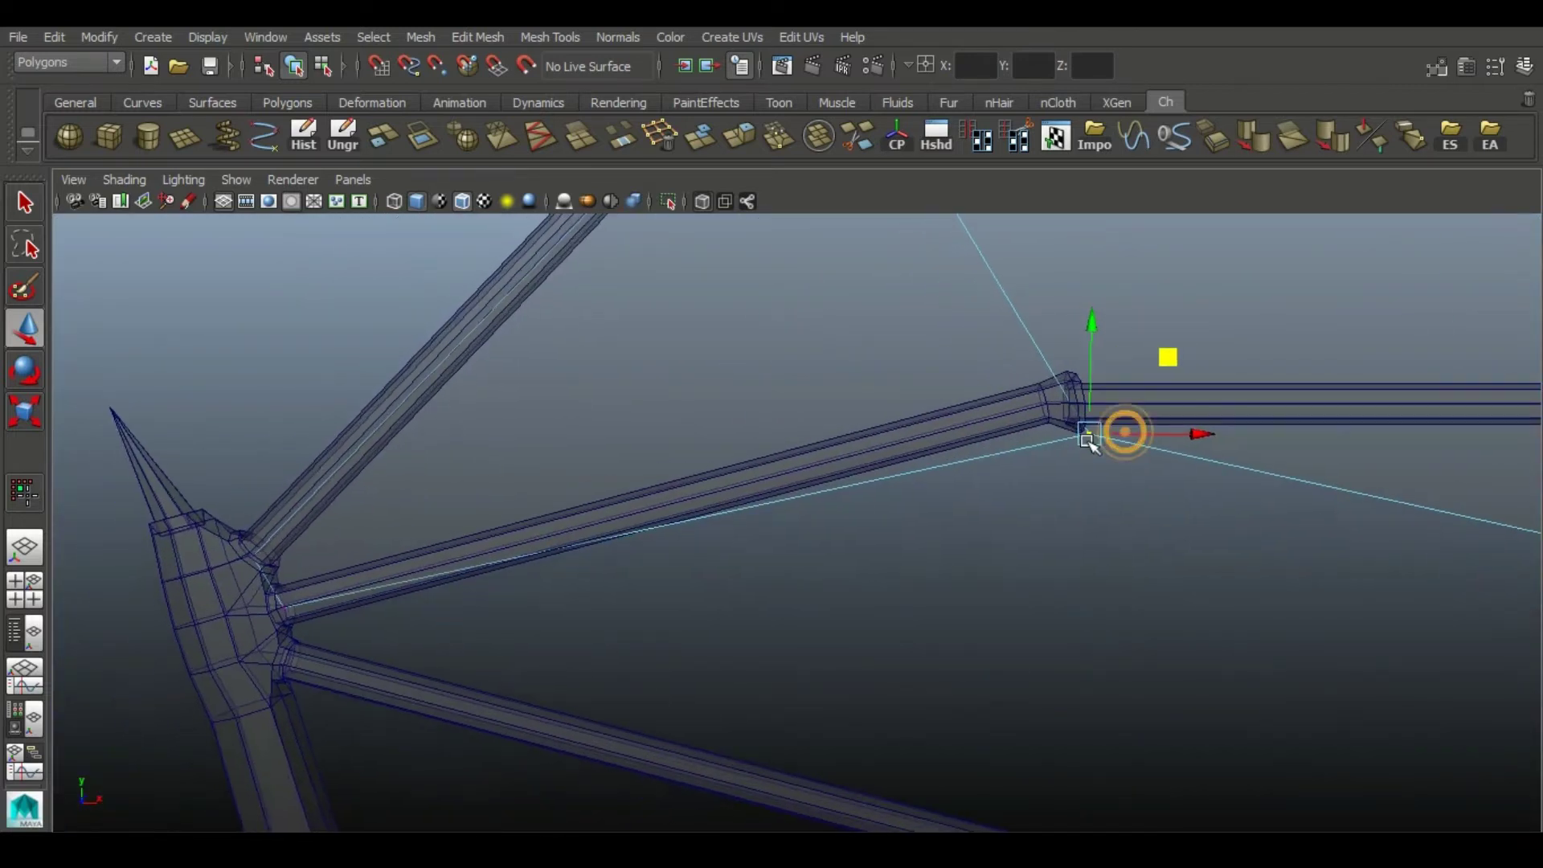
- Switch to the front view and align the inner loop's lower vertex with the centre of the joint
key("space")
key("space")
key("f")
middle_click_drag(792, 359, 799, 393, "alt")
left_click(708, 194)
left_click_drag(884, 488, 783, 377)
- Move the outer edge loop's lower vertex onto the middle finger's second joint
right_click_drag(1157, 487, 1068, 482, "alt")
middle_click_drag(1076, 496, 764, 499, "alt")
right_click_drag(884, 683, 949, 735, "alt")
left_click_drag(703, 719, 588, 513)
left_click_drag(725, 580, 722, 434)
right_click_drag(1016, 556, 1086, 581, "alt")
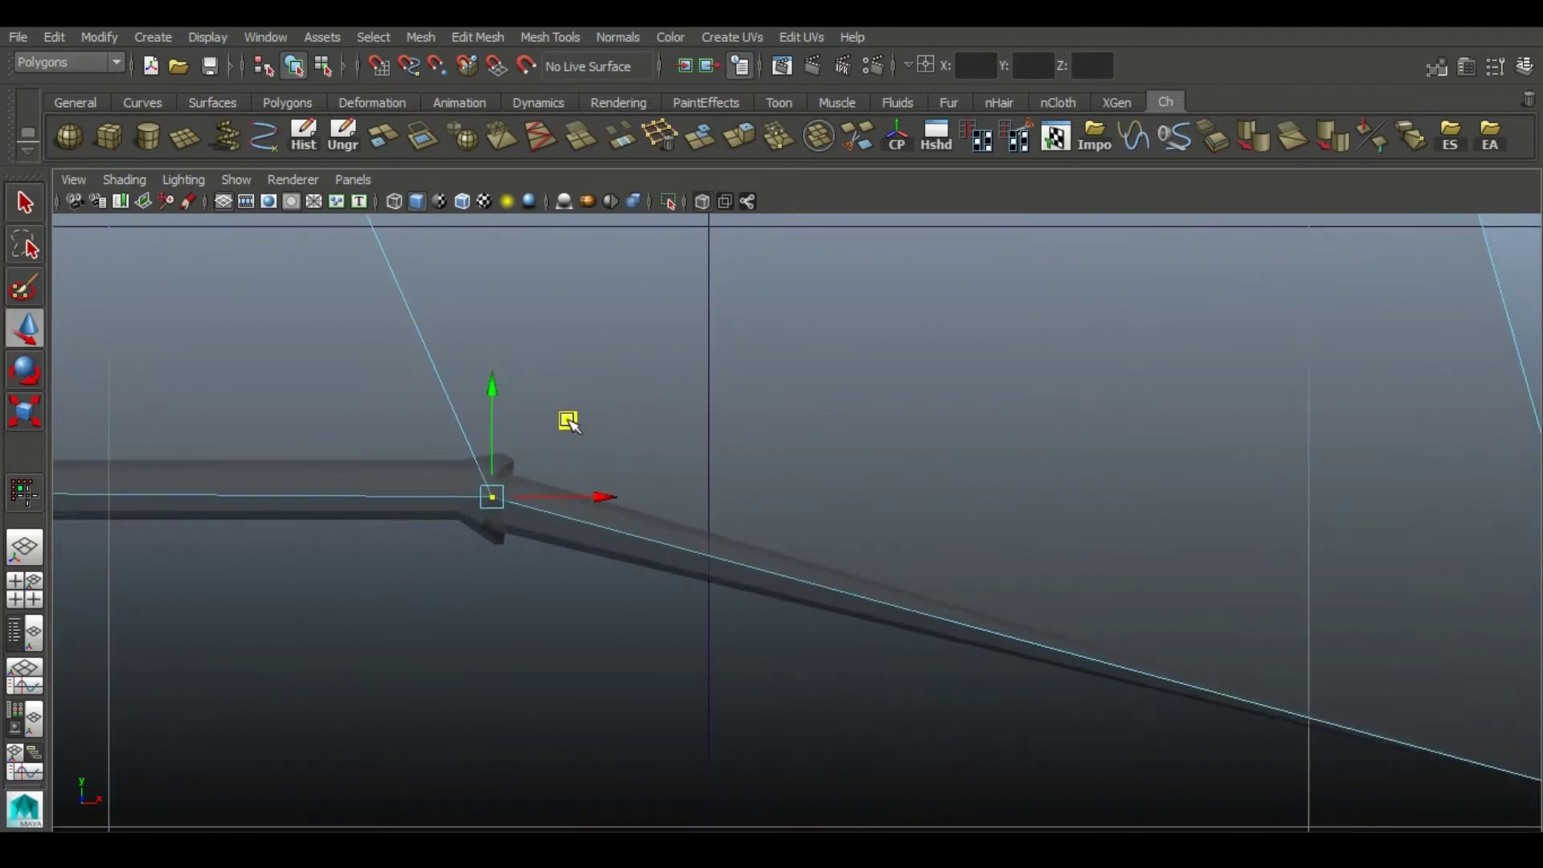
left_click_drag(568, 421, 568, 417)
- Adjust the membrane's lower outer corner at the middle finger's tip and return to the perspective view
right_click_drag(911, 531, 788, 468, "alt")
middle_click_drag(790, 470, 609, 468, "alt")
right_click_drag(656, 492, 777, 562, "alt")
left_click_drag(931, 715, 744, 550)
left_click_drag(809, 625, 810, 625)
right_click_drag(1045, 647, 709, 479, "alt")
key("space")
key("space")
- Return to object mode, turn off X-ray shading and insert a lengthwise edge loop through the middle of the membrane
right_click_drag(1237, 514, 1137, 475, "alt")
middle_click_drag(1137, 476, 745, 593, "alt")
right_click_drag(936, 635, 850, 603, "alt")
right_click_drag(1033, 446, 1101, 378)
left_click(702, 201)
left_click(946, 350)
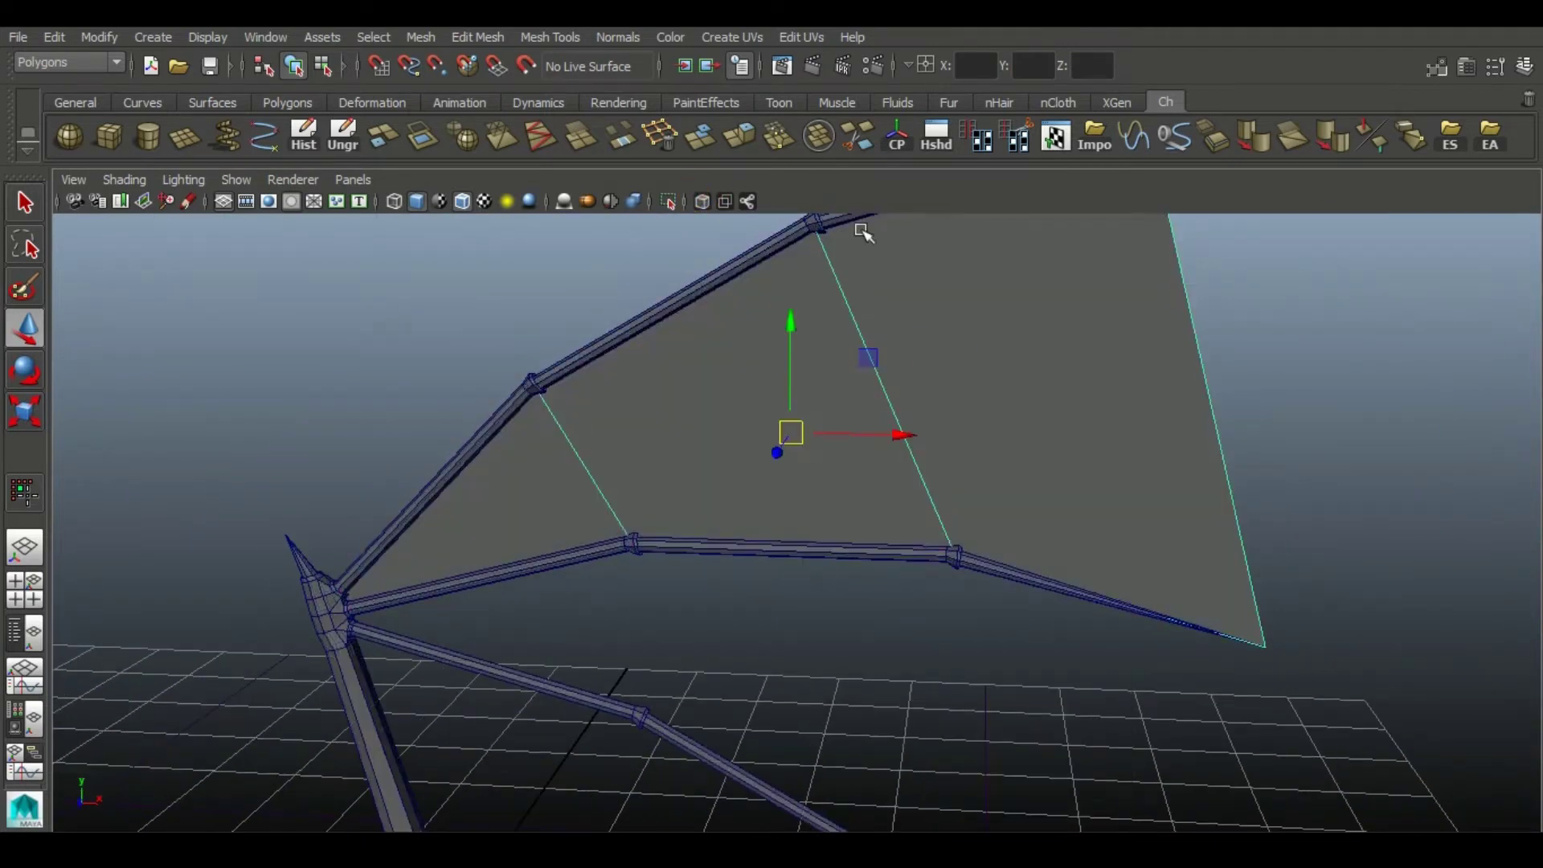
left_click(948, 375)
left_click(540, 138)
left_click_drag(1189, 448, 1010, 406, "alt")
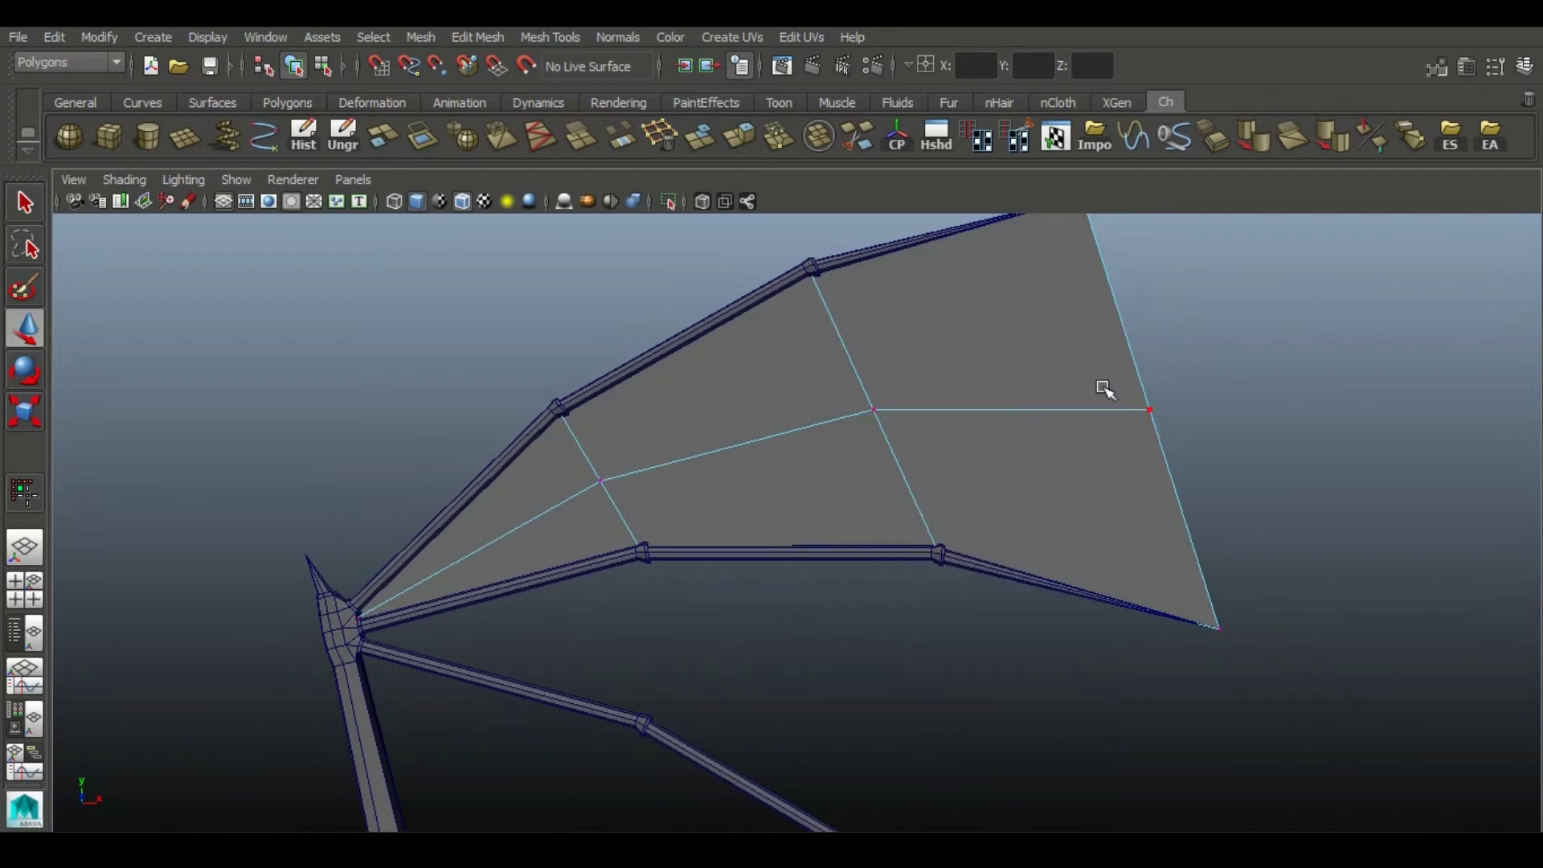
- Pull the middle loop's vertices inward to curve the membrane's trailing edge and preview it smoothed
middle_click_drag(950, 374, 873, 402)
key("3")
left_click_drag(1136, 541, 909, 419, "alt")
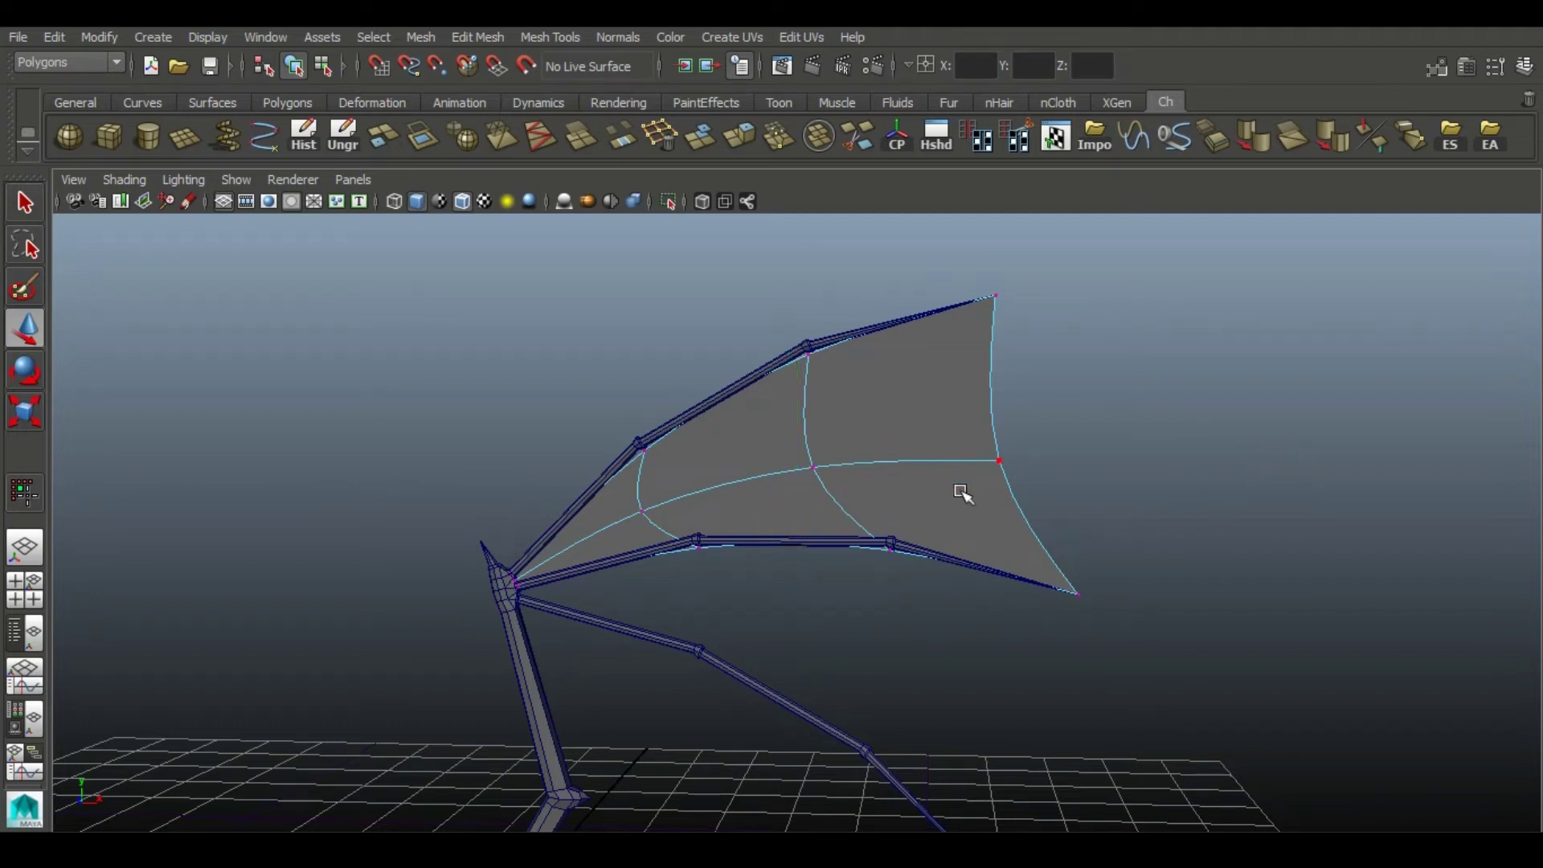
- Insert a lengthwise edge loop on each side of the middle one and shift their vertices inward to round the curve
left_click(967, 402)
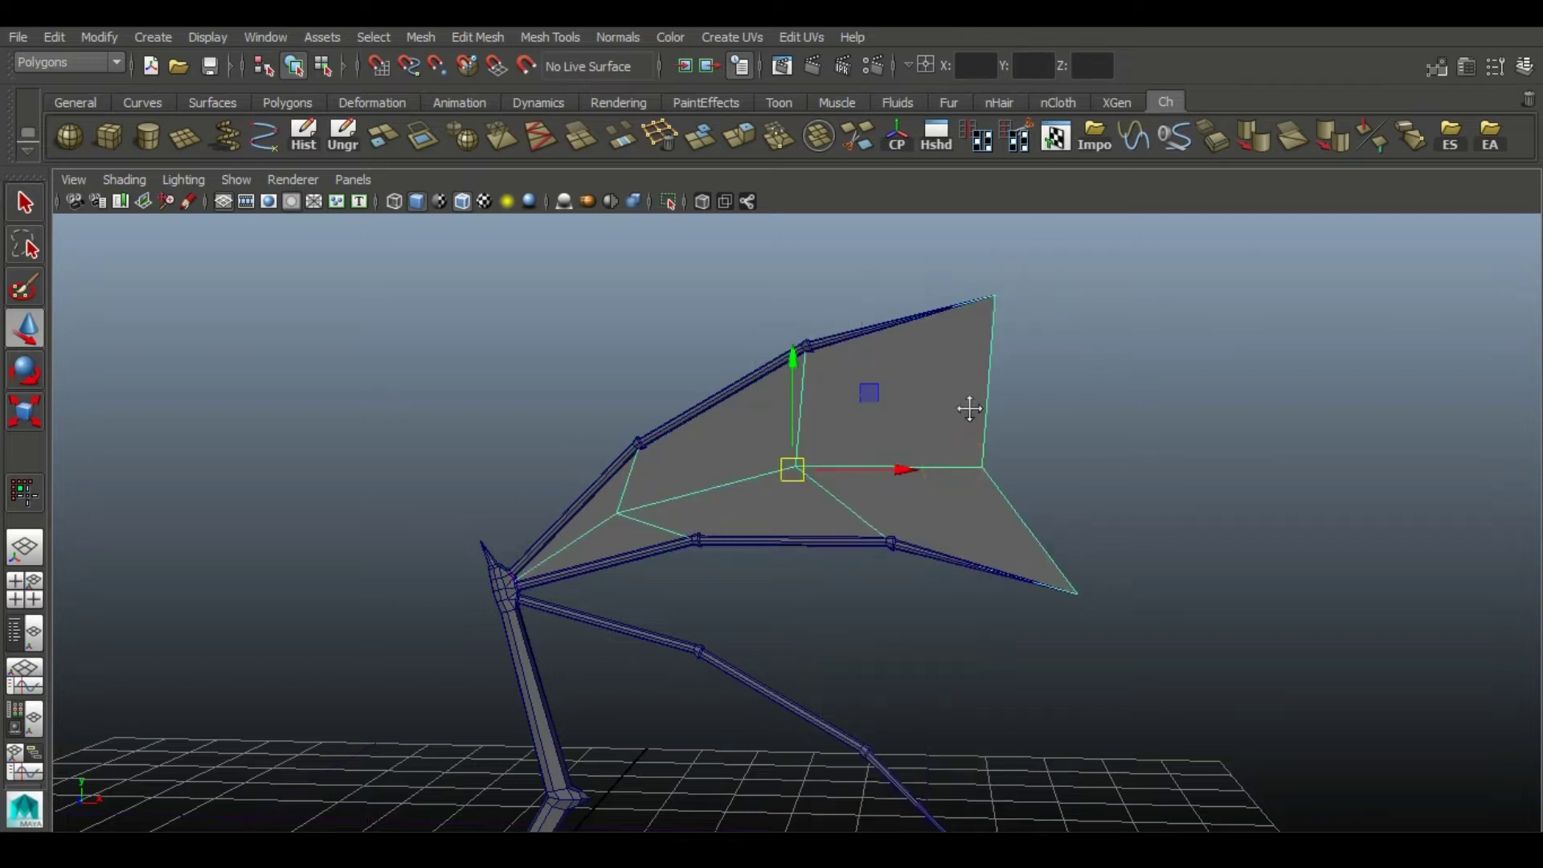
key("f")
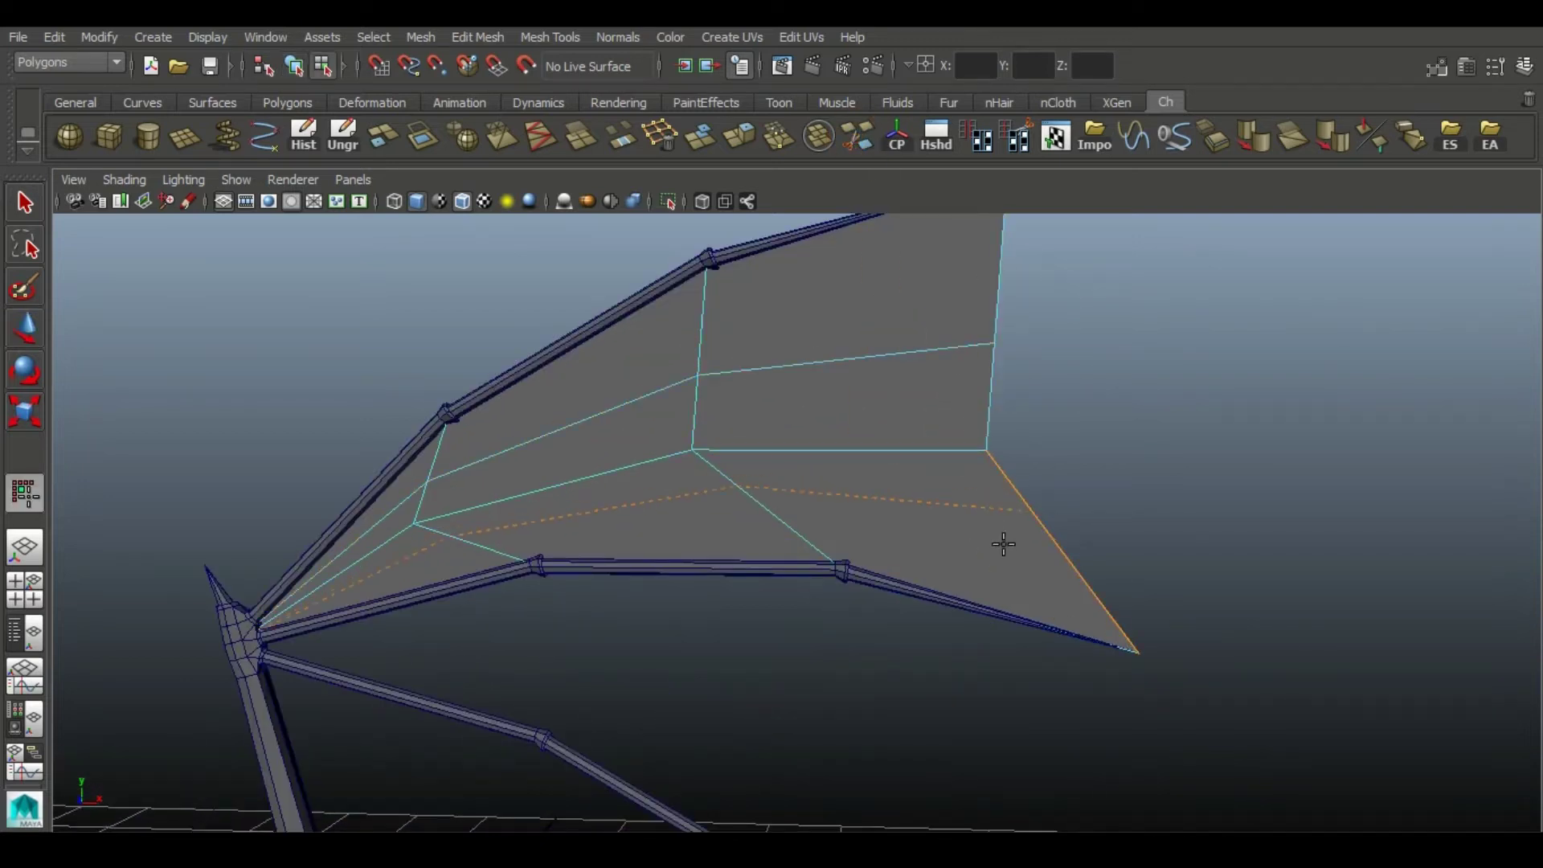
right_click_drag(965, 325, 942, 210)
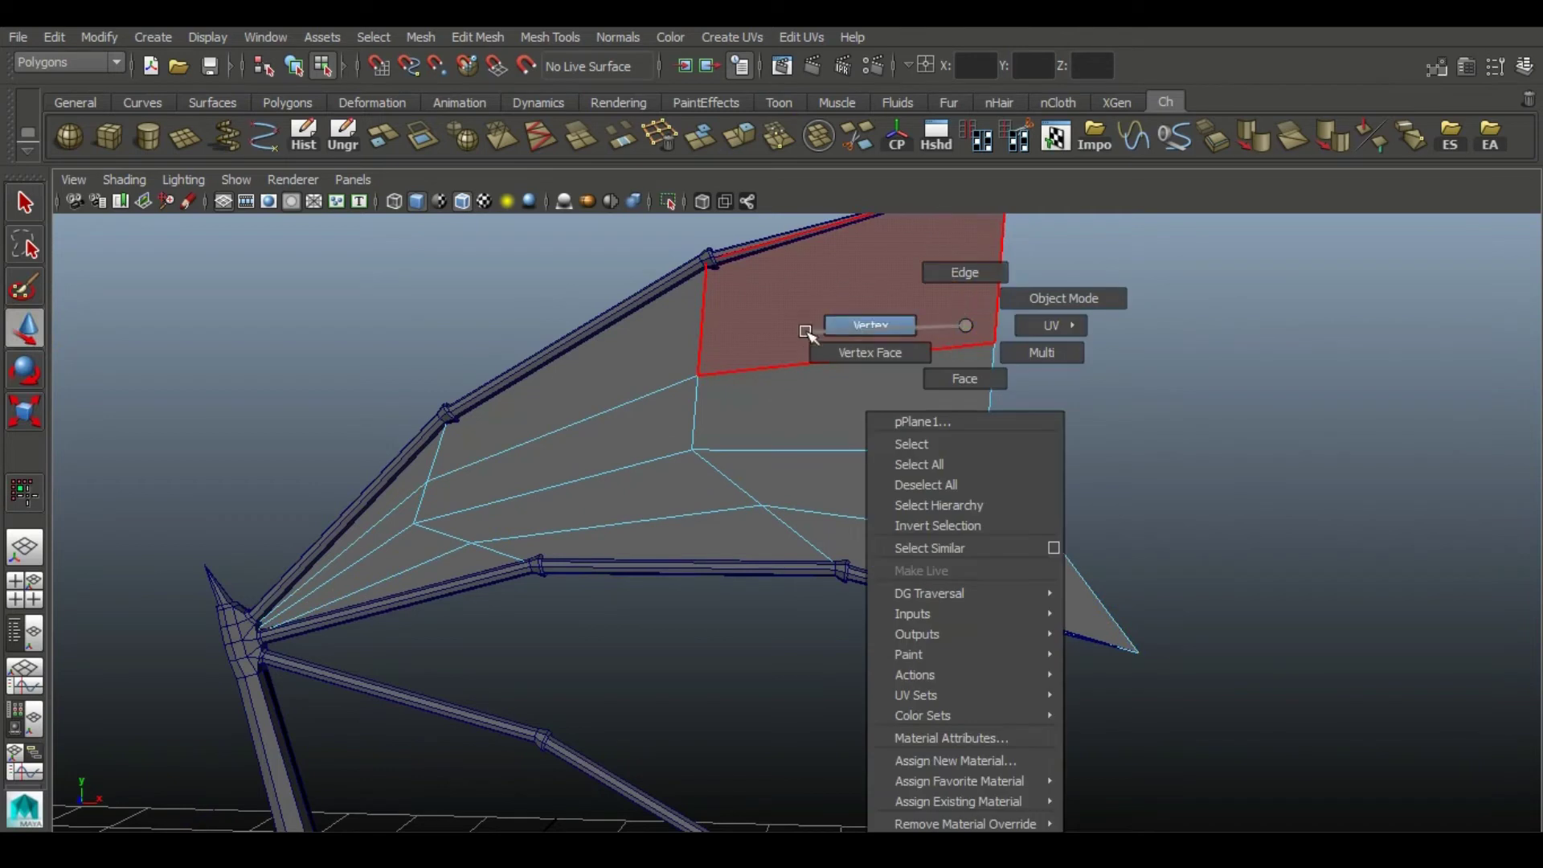
right_click_drag(808, 333, 806, 333)
left_click(479, 483)
left_click(698, 375, "shift")
left_click_drag(778, 337, 757, 346)
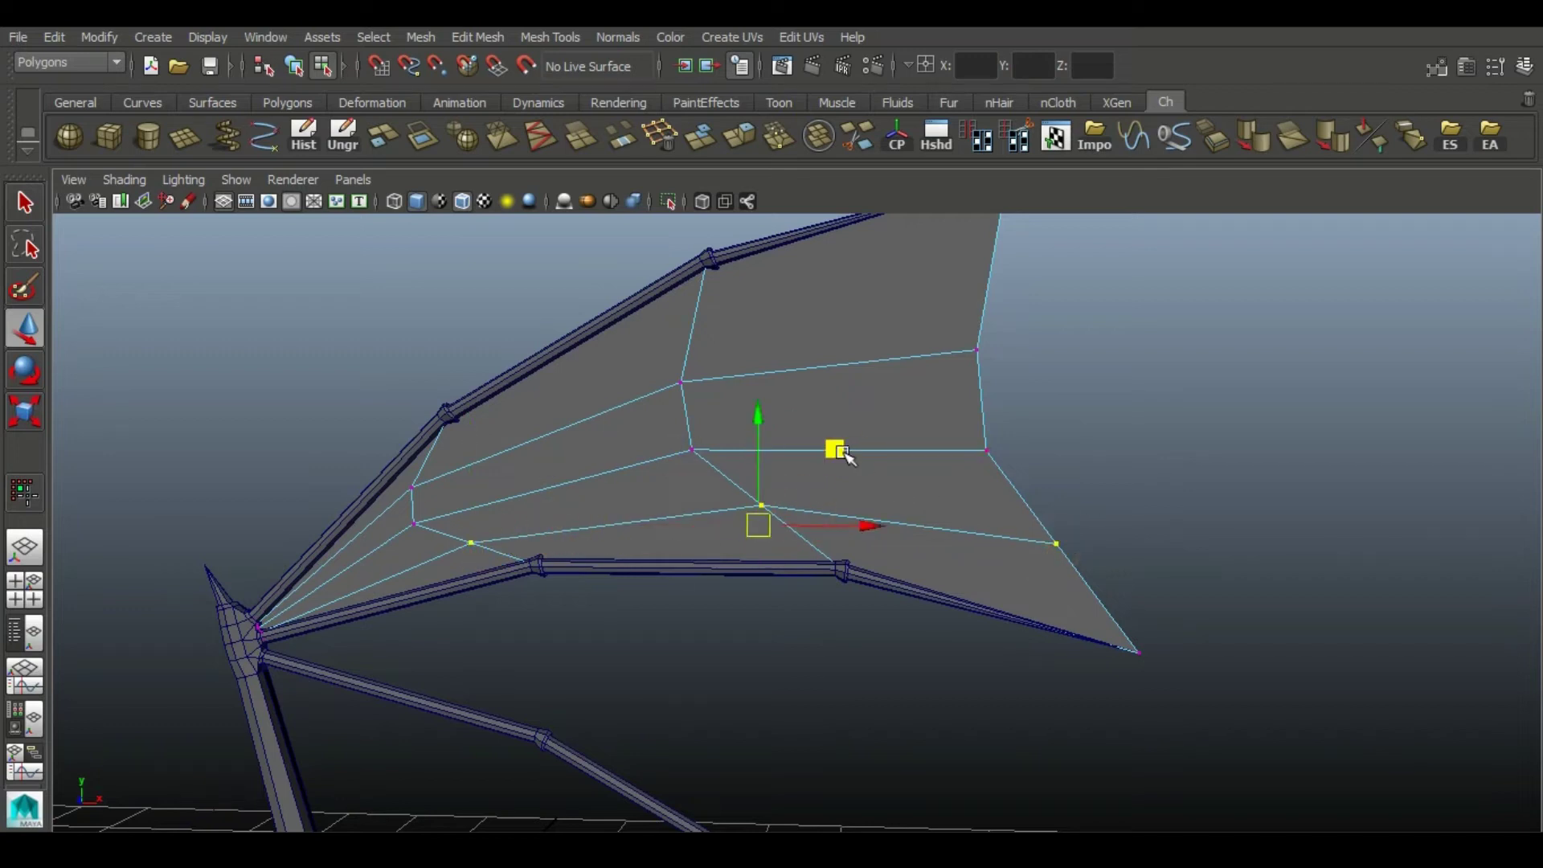
left_click_drag(845, 458, 828, 462)
- Return to object mode and examine the curved membrane on the wing in smooth mesh preview
key("3")
right_click_drag(854, 383, 1023, 258)
left_click(899, 767)
right_click_drag(968, 582, 877, 504, "alt")
left_click_drag(878, 504, 724, 430, "alt")
right_click_drag(723, 431, 795, 554, "alt")
- Turn off the membrane's smooth preview, duplicate the membrane and rotate the copy downward to follow the lower finger
left_click(775, 365)
key("1")
right_click_drag(1096, 677, 871, 526, "alt")
middle_click_drag(871, 526, 860, 359, "alt")
mouse_move(845, 411)
left_mouse_down("alt")
mouse_move(850, 369)
mouse_move(842, 401)
left_mouse_up("alt")
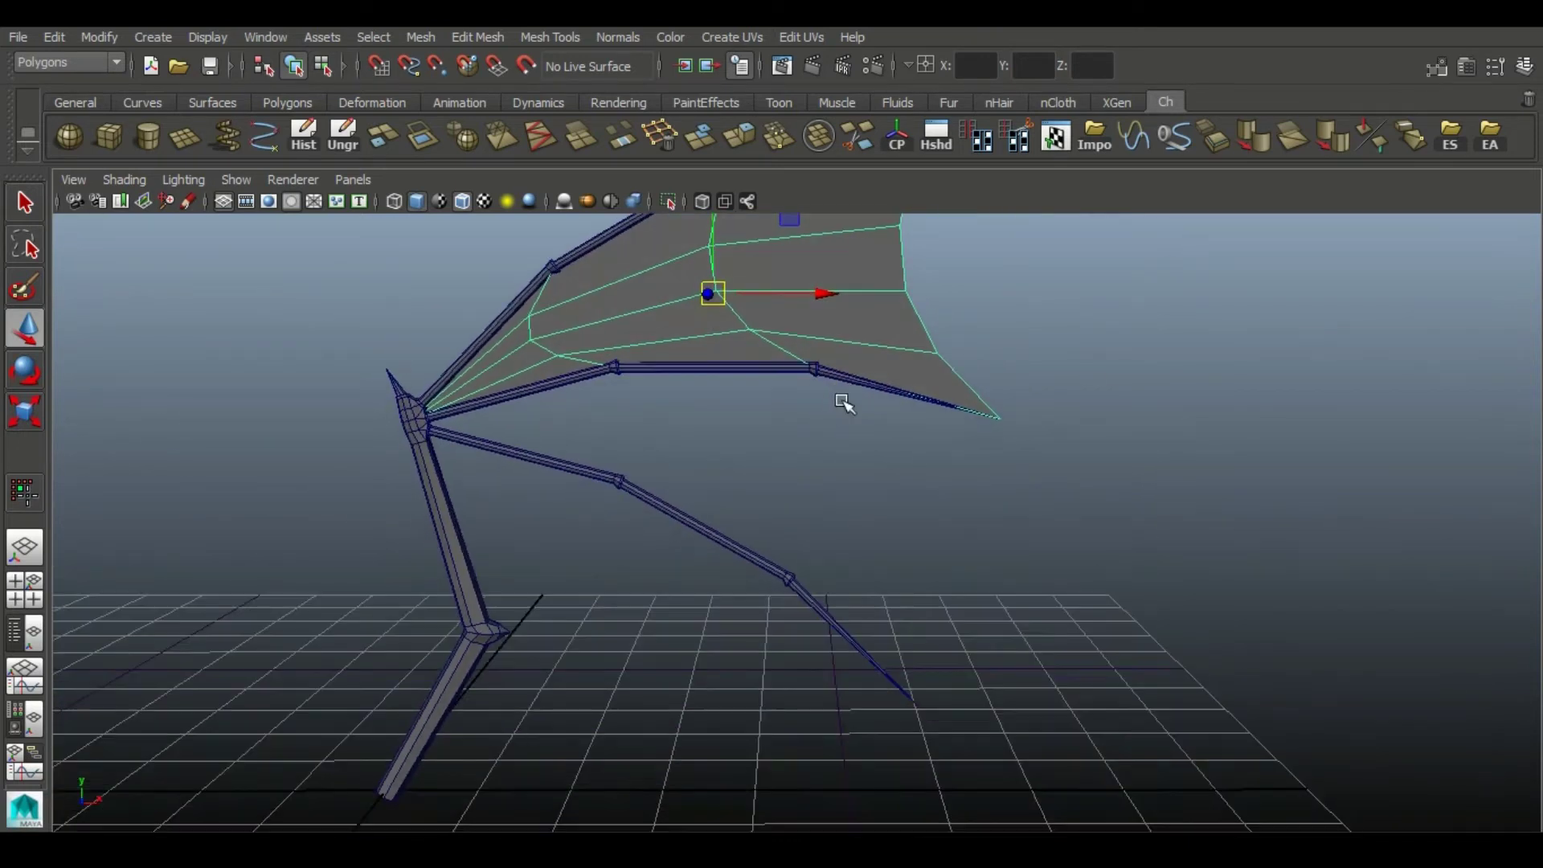
left_click(37, 378)
middle_click_drag(848, 221, 865, 286, "alt")
left_click_drag(802, 355, 832, 403)
- Move the copied membrane between the middle and lower fingers and fit its outer corners to their tips
left_click(22, 338)
left_click_drag(795, 455, 809, 370, "alt")
left_click_drag(809, 350, 827, 530)
middle_click_drag(896, 524, 718, 399, "alt")
right_click_drag(717, 399, 910, 503, "alt")
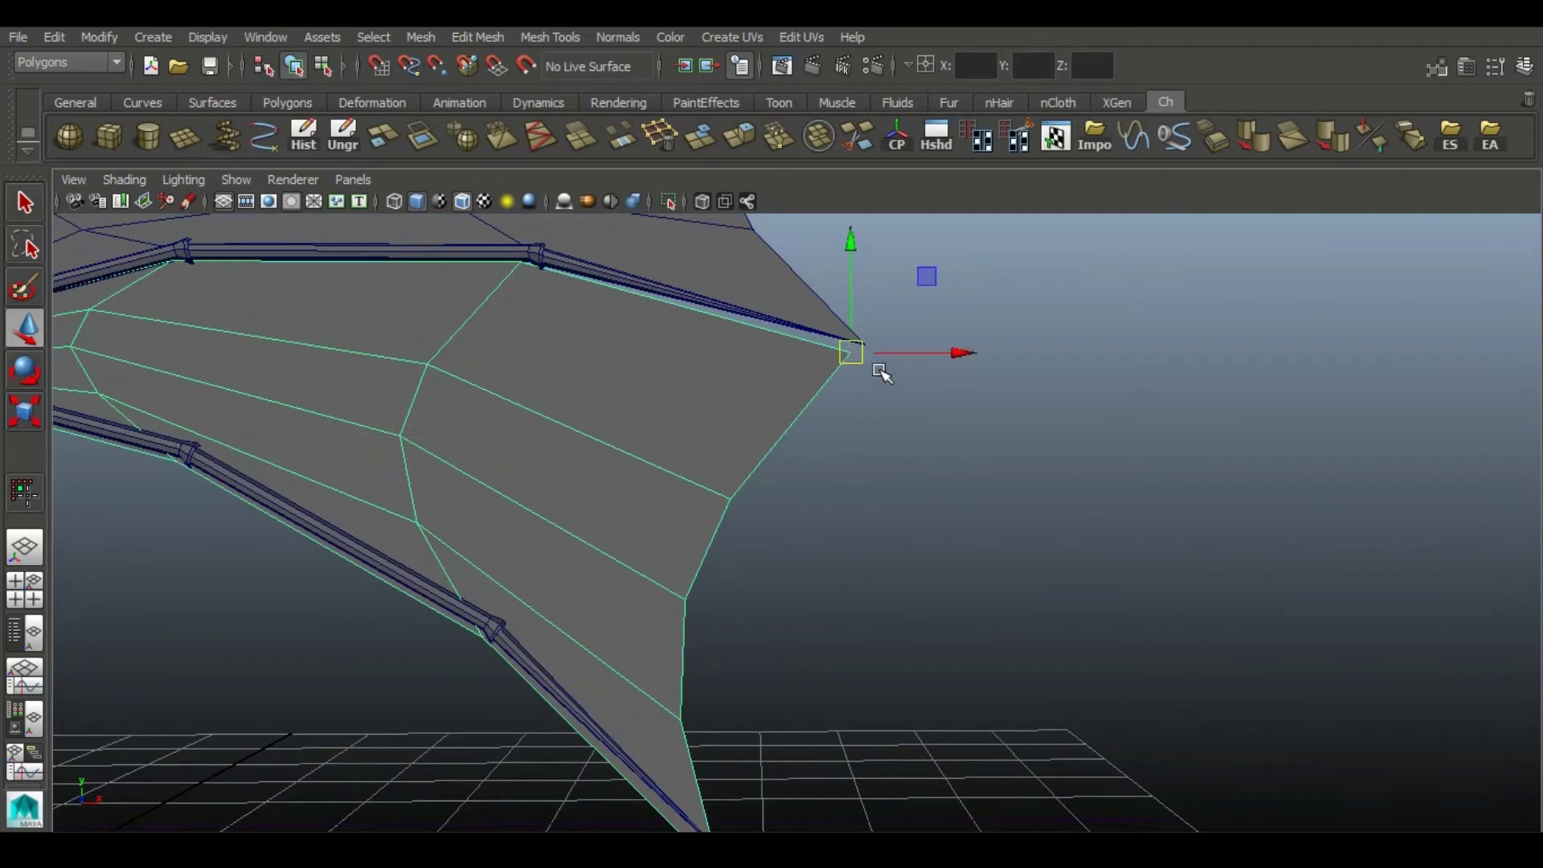
left_click_drag(855, 354, 867, 345)
middle_click_drag(826, 580, 842, 441, "alt")
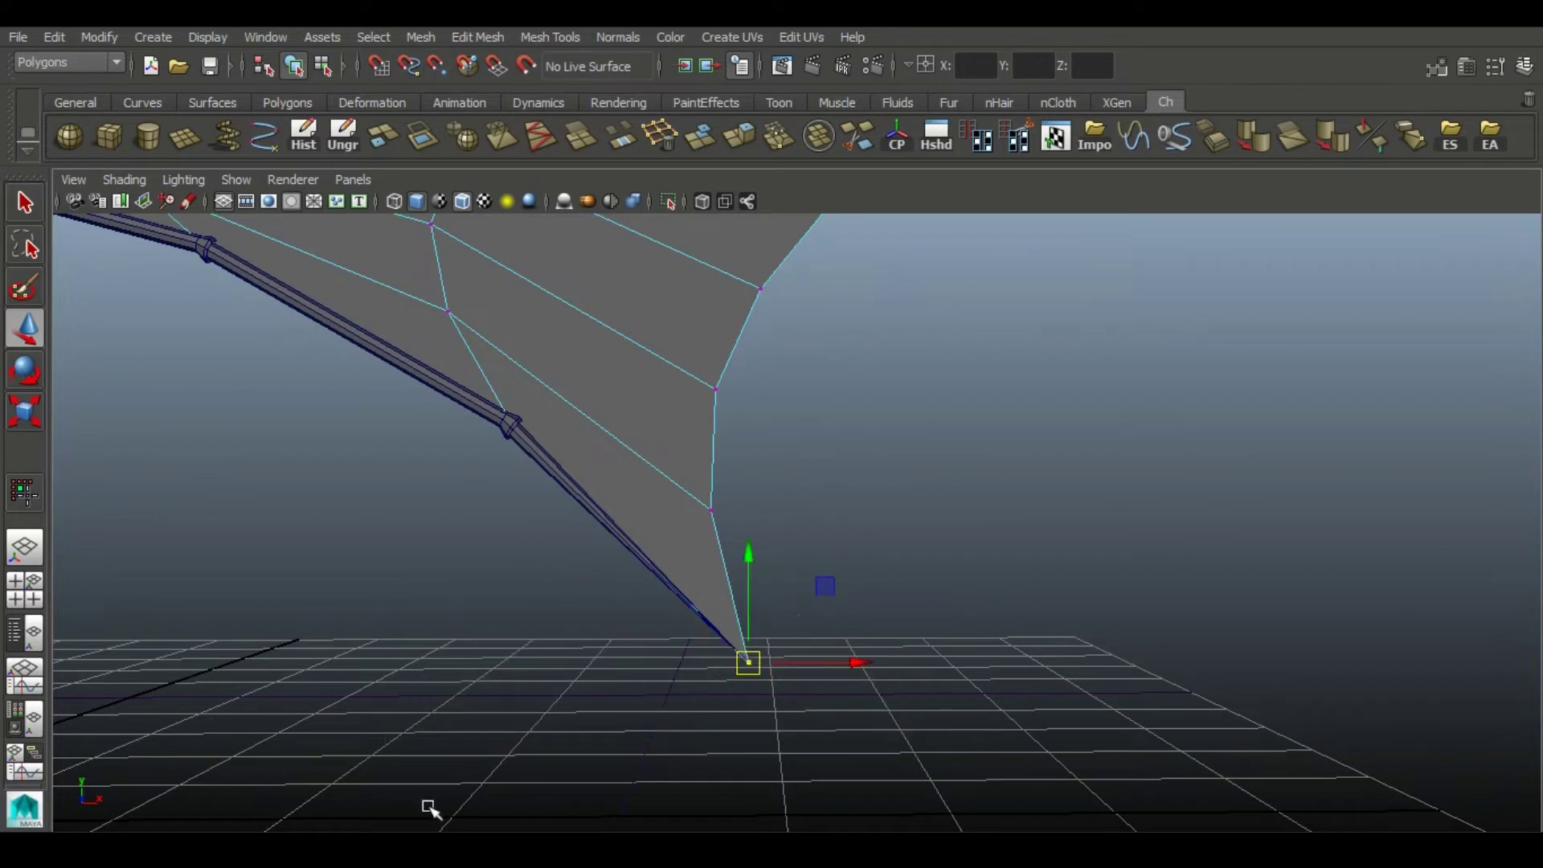
- In the front view, isolate the upper and lower membranes and align the lower one's outer-joint vertex with the upper one's matching vertex
key("space")
key("space")
middle_click_drag(630, 640, 830, 461, "alt")
right_click_drag(830, 461, 997, 482, "alt")
middle_click_drag(716, 298, 492, 409, "alt")
middle_click_drag(553, 480, 621, 701, "alt")
right_click_drag(621, 701, 924, 655, "alt")
left_click(757, 304)
left_click(736, 578, "shift")
left_click(670, 205)
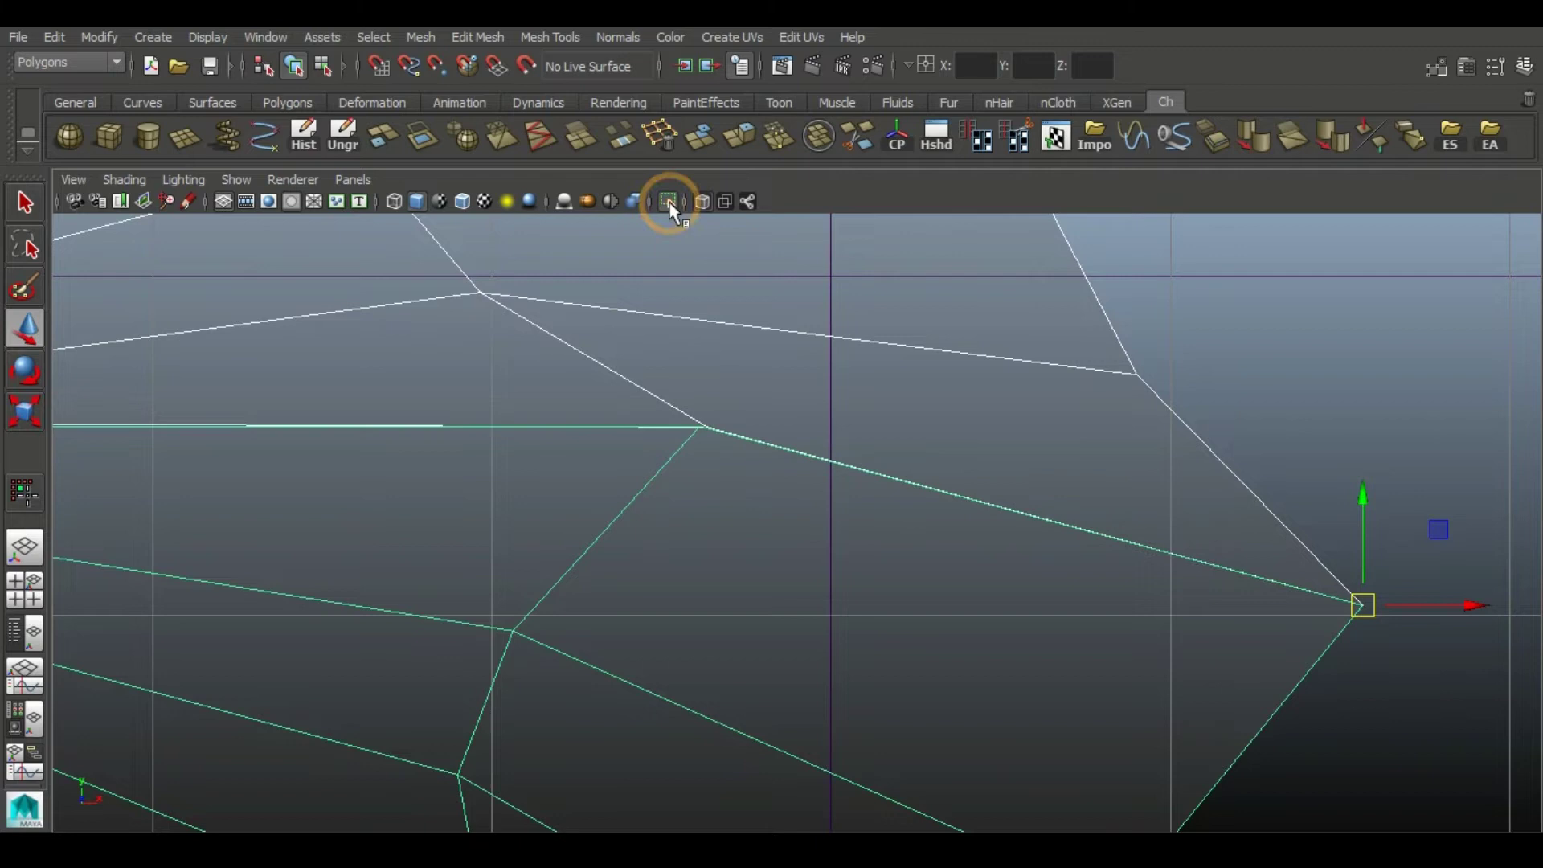
left_click_drag(662, 407, 727, 482)
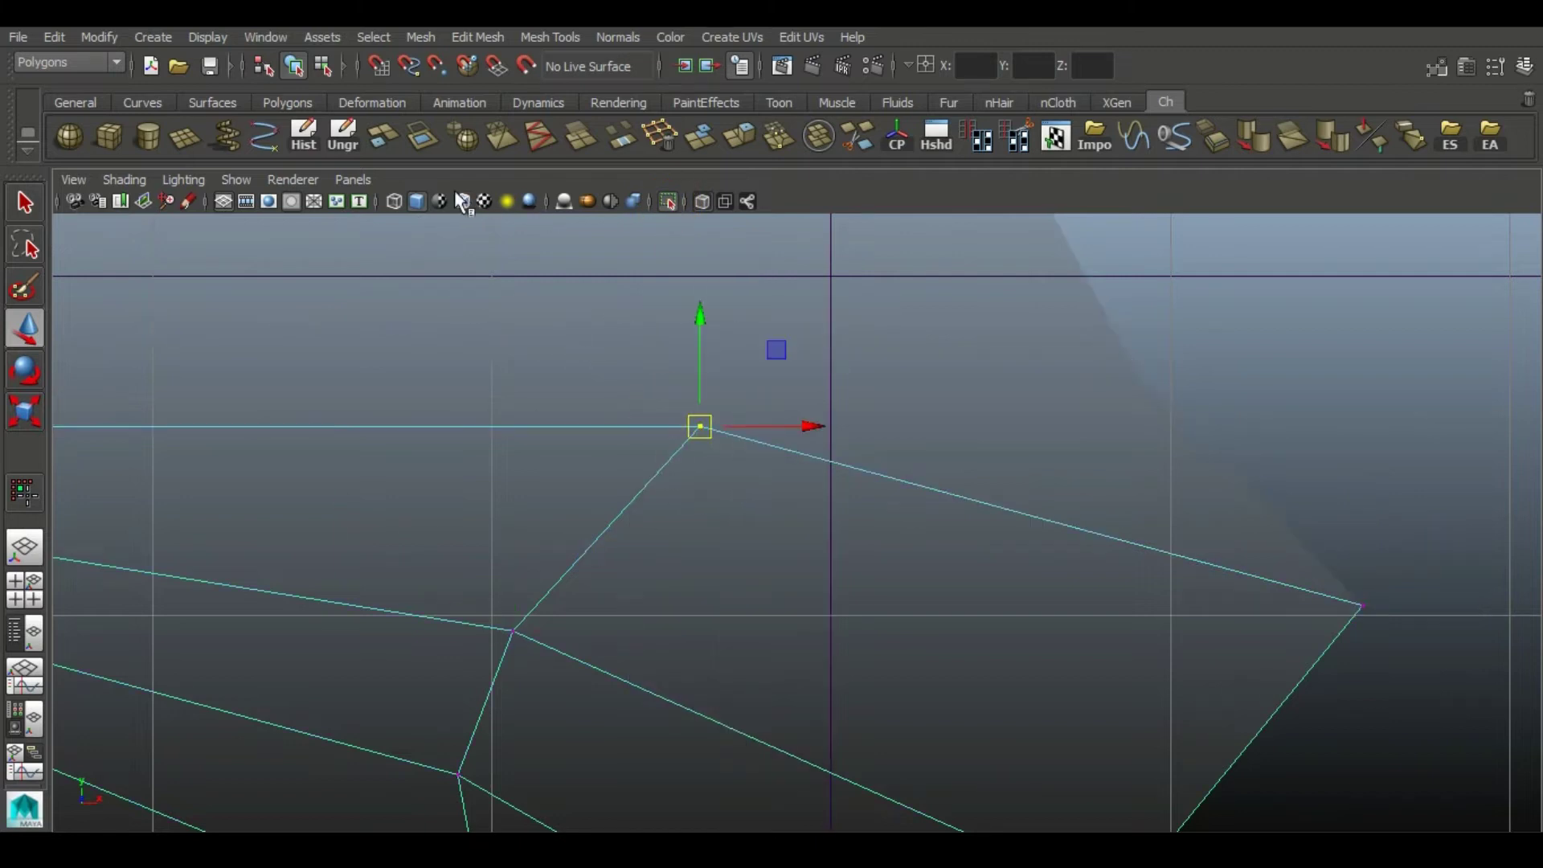
left_click_drag(700, 424, 708, 427)
- Align the lower membrane's inner-joint vertex and upper root corner with the matching vertices along the upper membrane's edge
middle_click_drag(462, 603, 1006, 635, "alt")
left_click_drag(473, 397, 552, 455)
middle_click_drag(566, 539, 1136, 427, "alt")
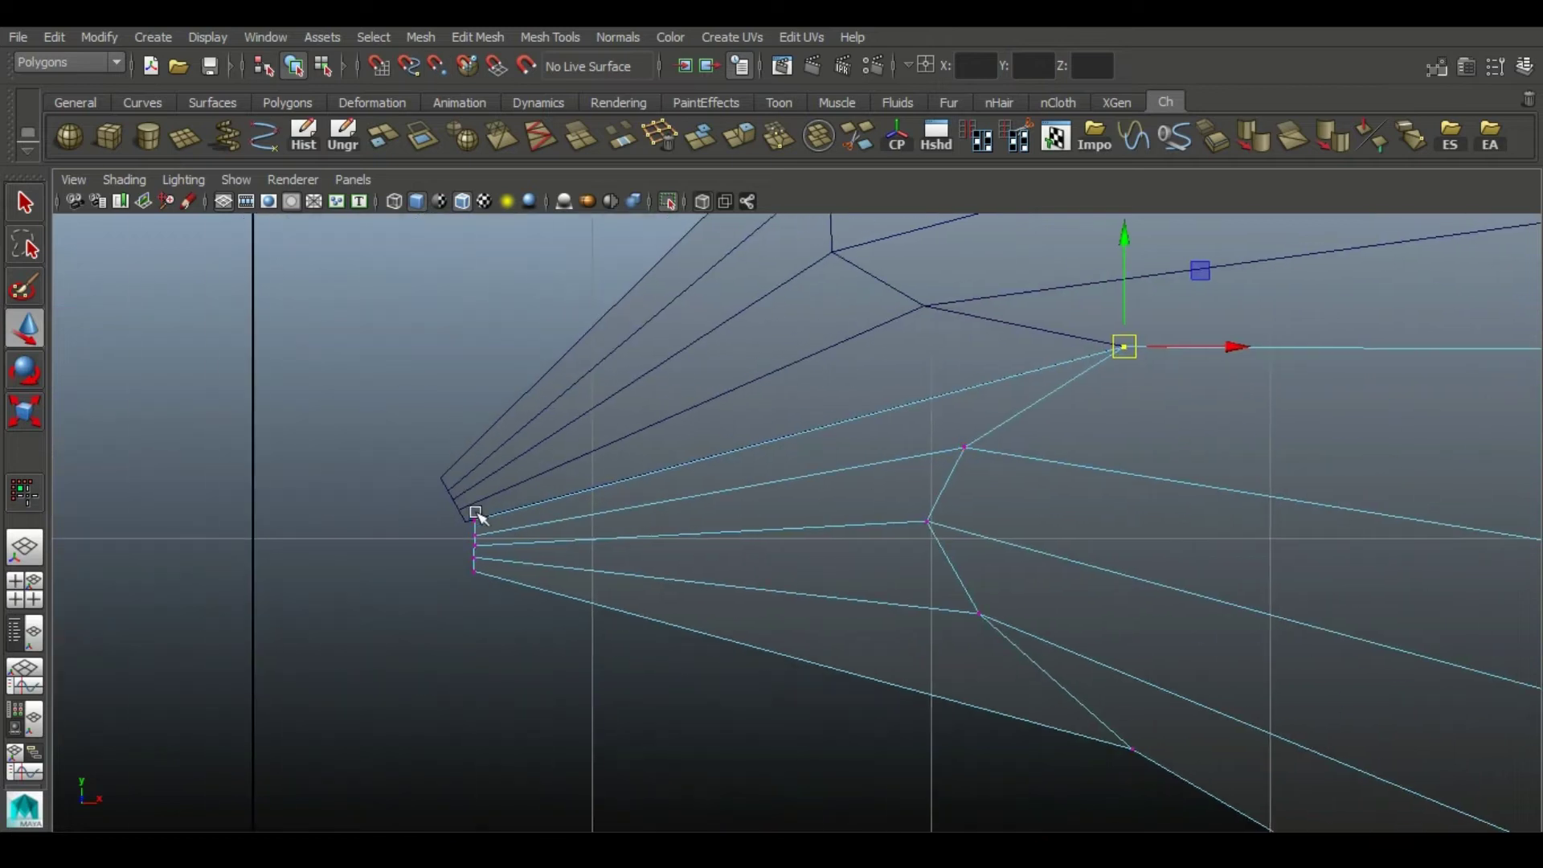
left_click_drag(454, 504, 504, 528)
middle_click_drag(307, 462, 527, 431, "alt")
scroll(518, 454, "up", 5)
left_click_drag(575, 452, 551, 452)
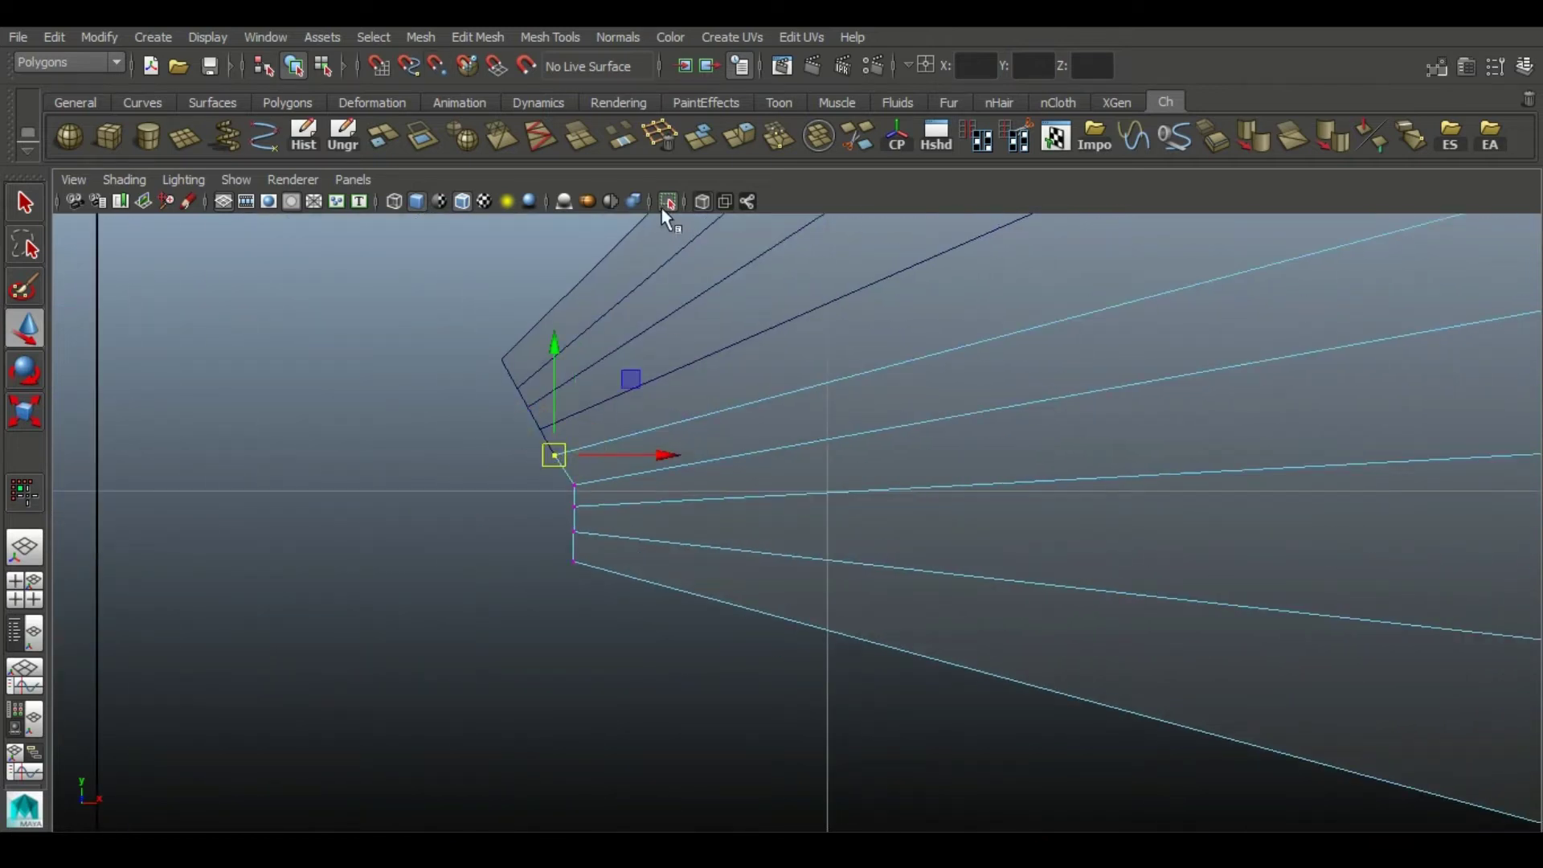
- Show the whole wing again and move the lower membrane's remaining root vertices into the hand joint
left_click(666, 202)
middle_click_drag(687, 609, 733, 599, "alt")
scroll(730, 595, "up", 4)
left_click_drag(597, 455, 537, 458)
left_click_drag(452, 494, 514, 583)
left_click_drag(574, 504, 489, 486)
left_click_drag(563, 569, 484, 511)
left_click_drag(576, 451, 506, 436)
scroll(727, 495, "down", 12)
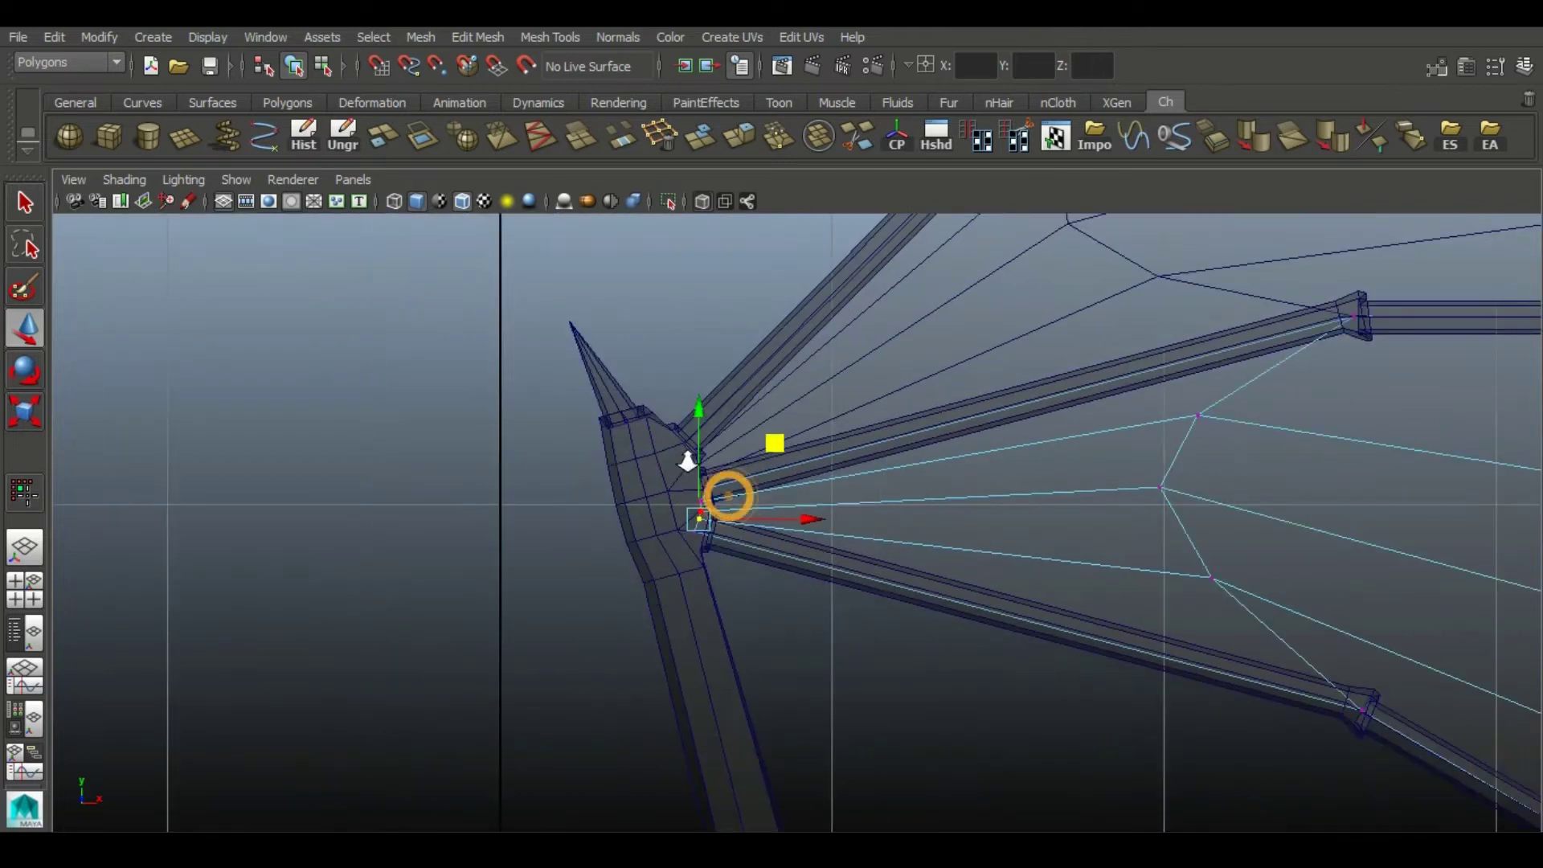
middle_click_drag(1064, 606, 813, 430, "alt")
scroll(876, 556, "up", 1)
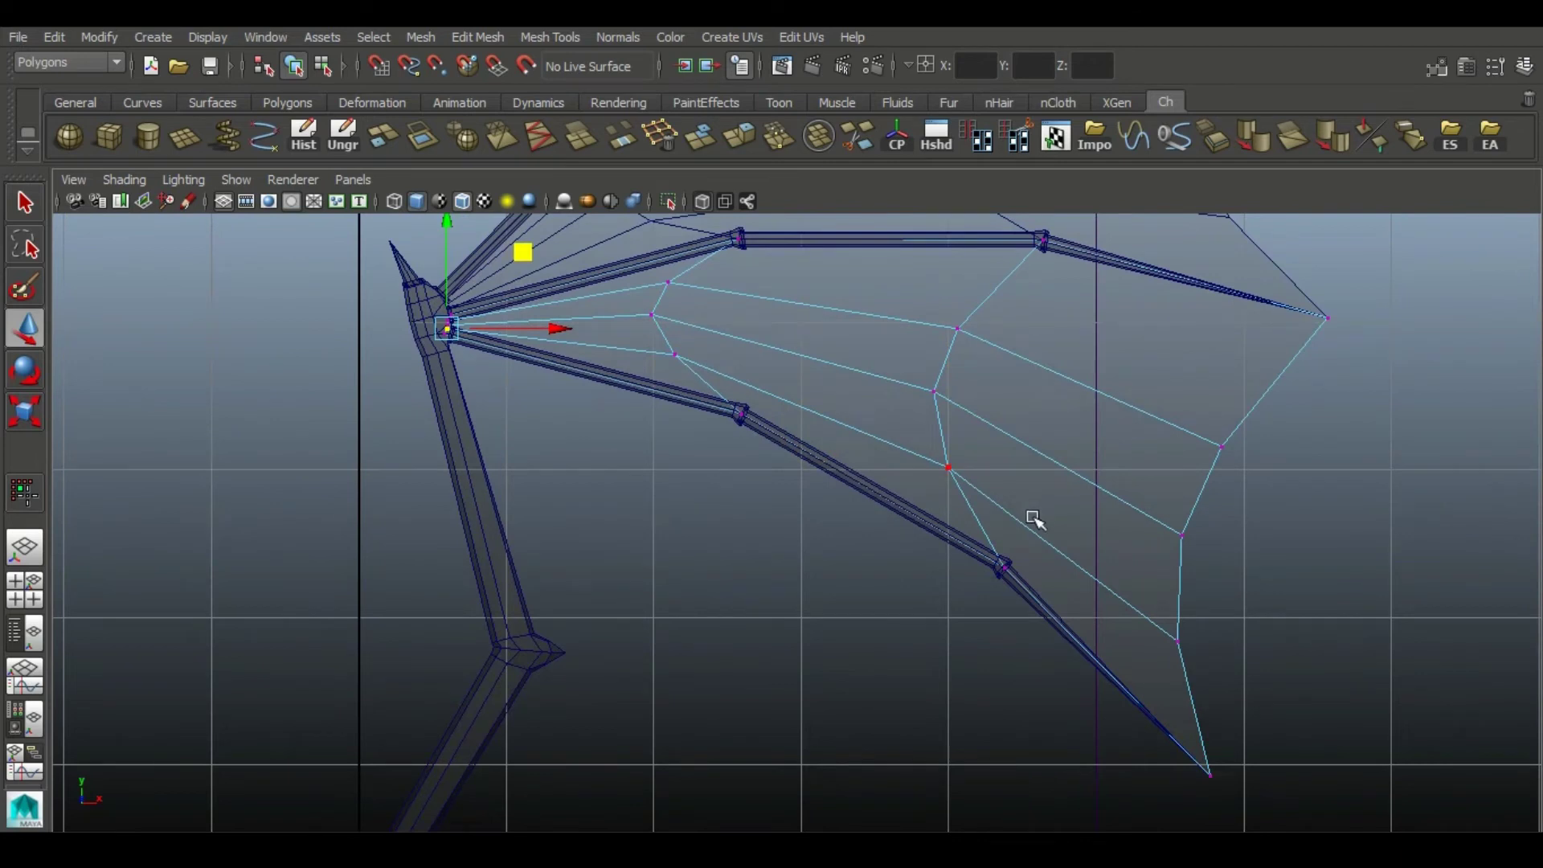
- In the perspective view, duplicate the lower membrane, move the copy to the lower finger's tip and rotate it downward below that finger
key("space")
key("space")
right_click_drag(1150, 568, 593, 579, "alt")
middle_click_drag(593, 578, 665, 627, "alt")
left_click(665, 626)
left_click_drag(844, 427, 812, 461, "alt")
left_click(807, 469)
middle_click_drag(769, 533, 751, 493, "alt")
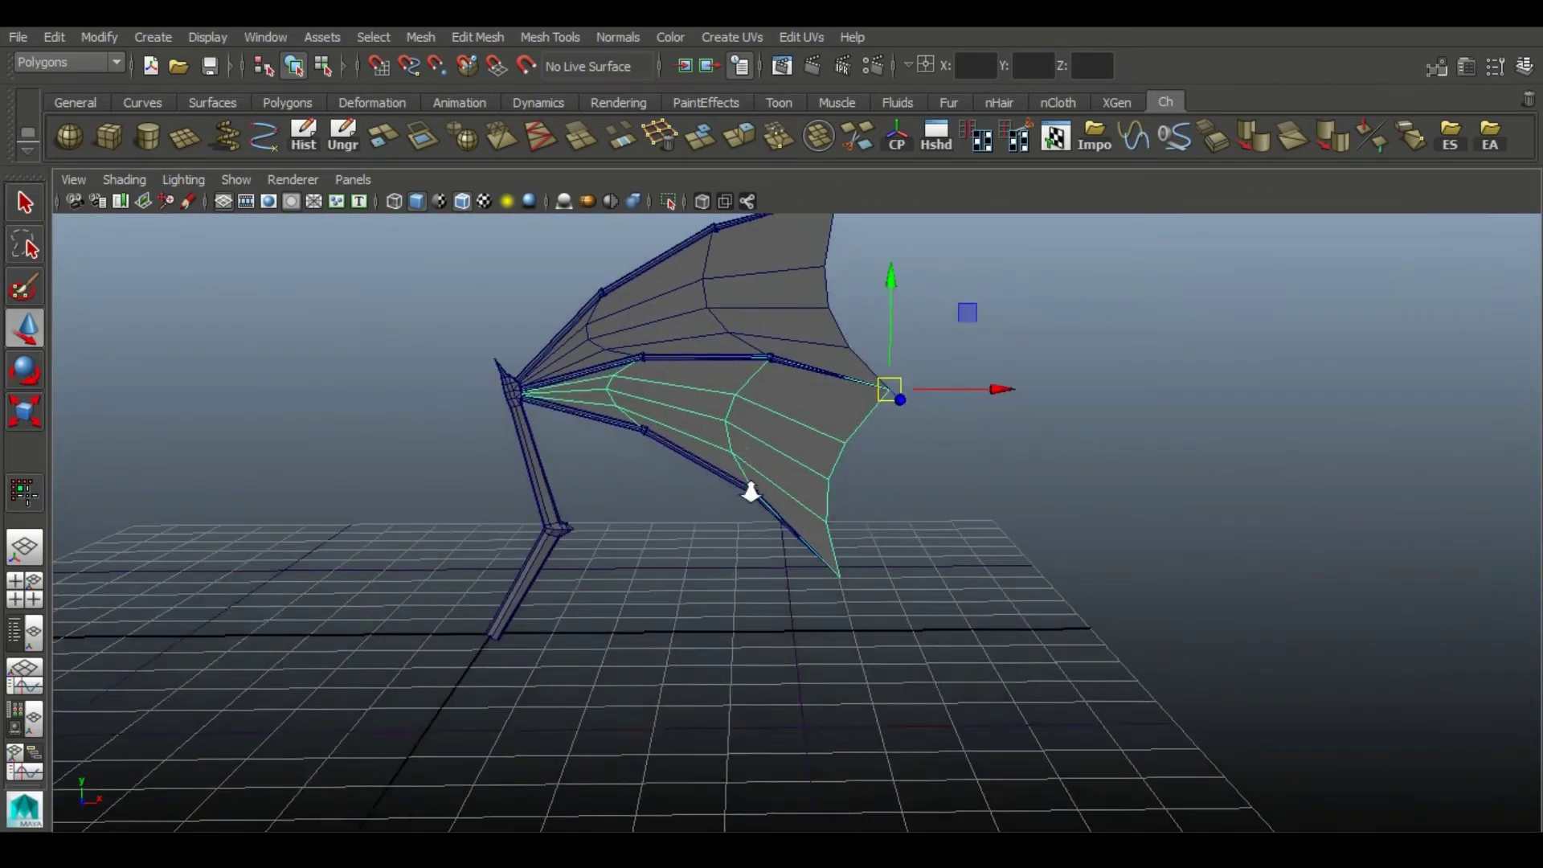
right_click_drag(751, 493, 772, 541, "alt")
left_click_drag(917, 375, 854, 592, "alt")
key("e")
left_click_drag(803, 522, 876, 490)
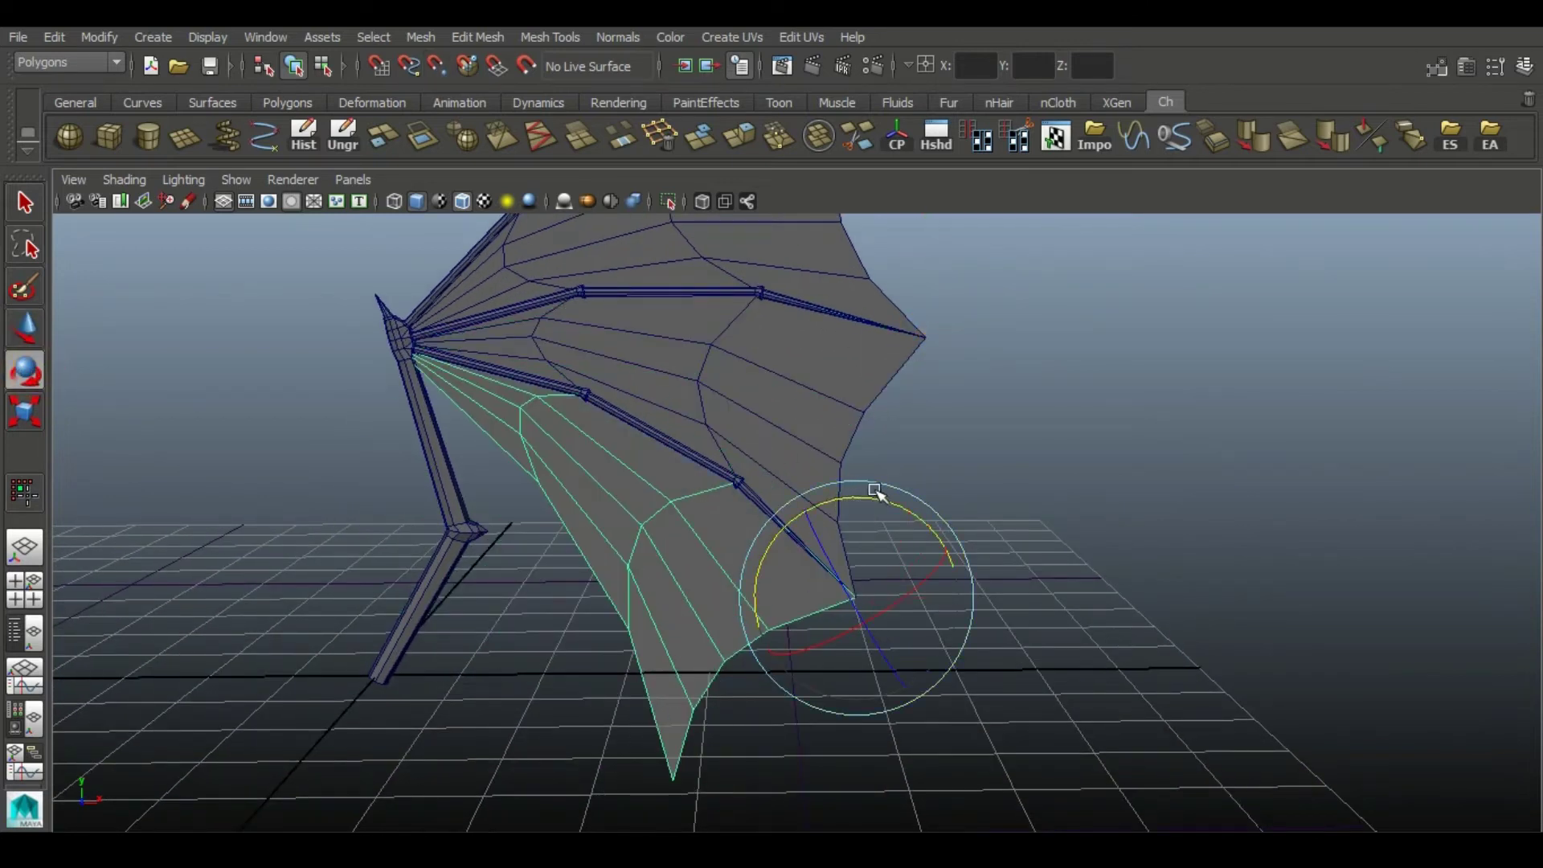
- In the front view, isolate the new membrane copy with its neighbour and switch the copy to vertex editing
scroll(803, 426, "up", 3)
key("space")
key("space")
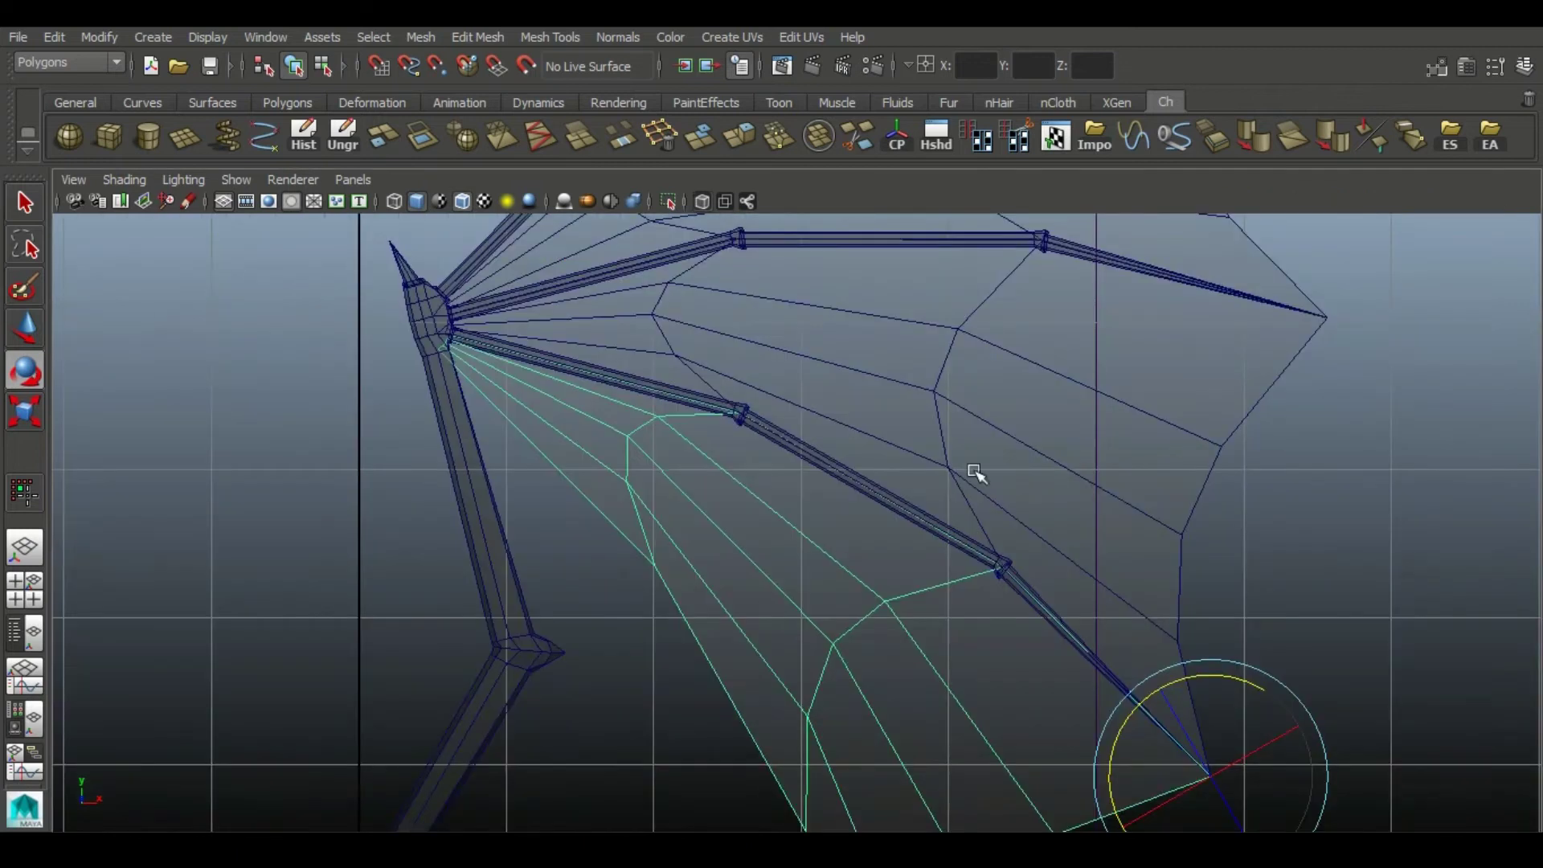
left_click(1095, 473, "shift")
left_click(666, 203)
right_click_drag(771, 482, 925, 610, "alt")
right_click_drag(948, 661, 836, 337)
middle_click_drag(953, 635, 677, 608, "alt")
right_click_drag(678, 608, 791, 791, "alt")
left_click(779, 569)
- Match the copy's shared-edge vertices to the neighbouring membrane, snapping its upper root corner onto the neighbour's lowest root vertex
left_click(36, 327)
middle_click_drag(848, 663, 805, 482, "alt")
left_click_drag(981, 716, 1093, 751)
middle_click_drag(346, 354, 856, 753, "alt")
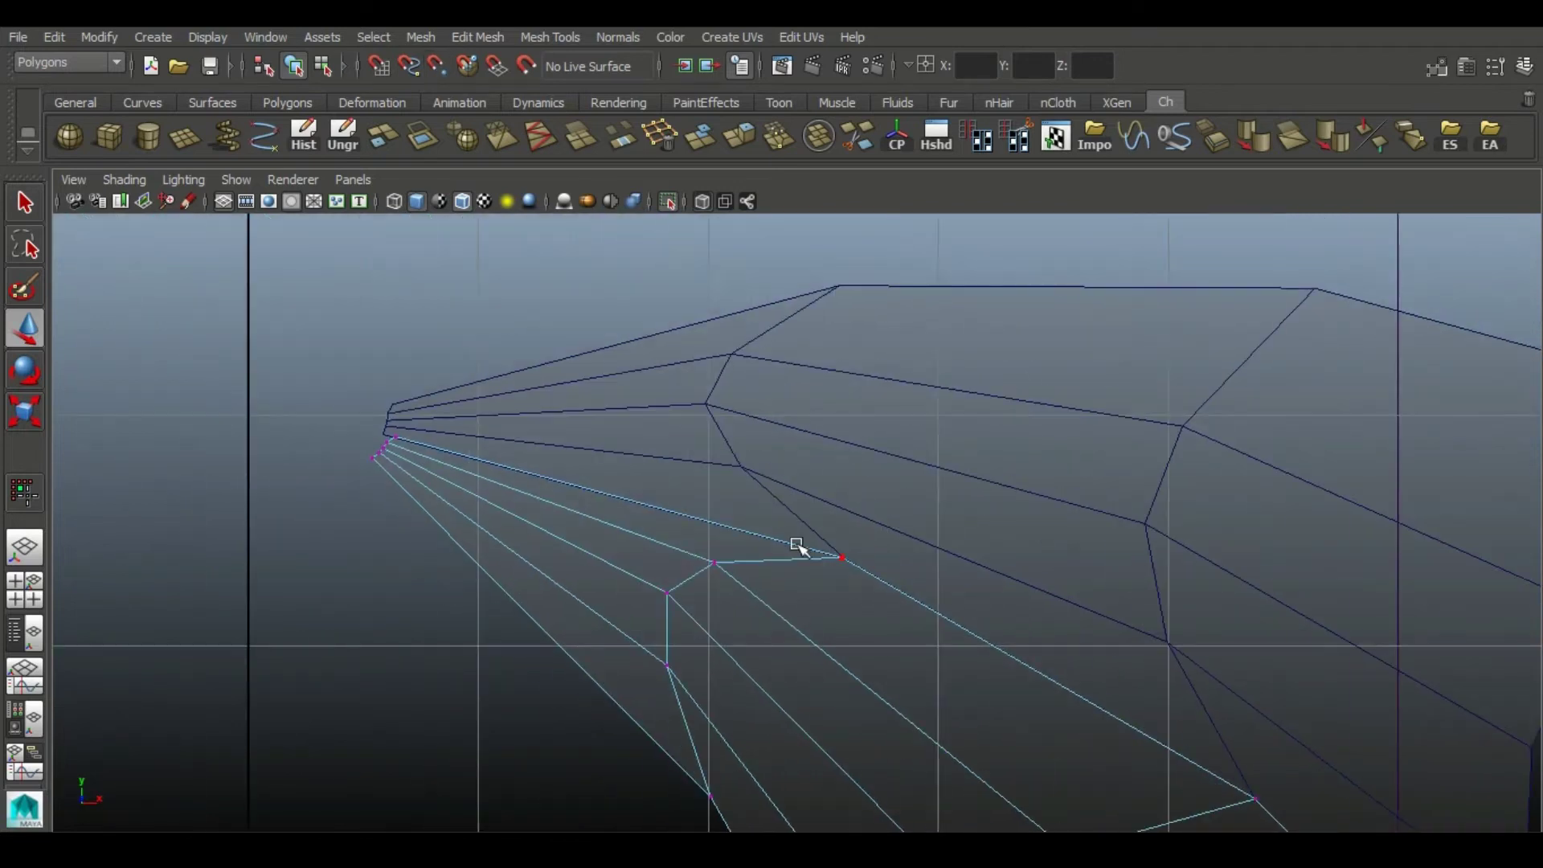
left_click(387, 429)
key("v")
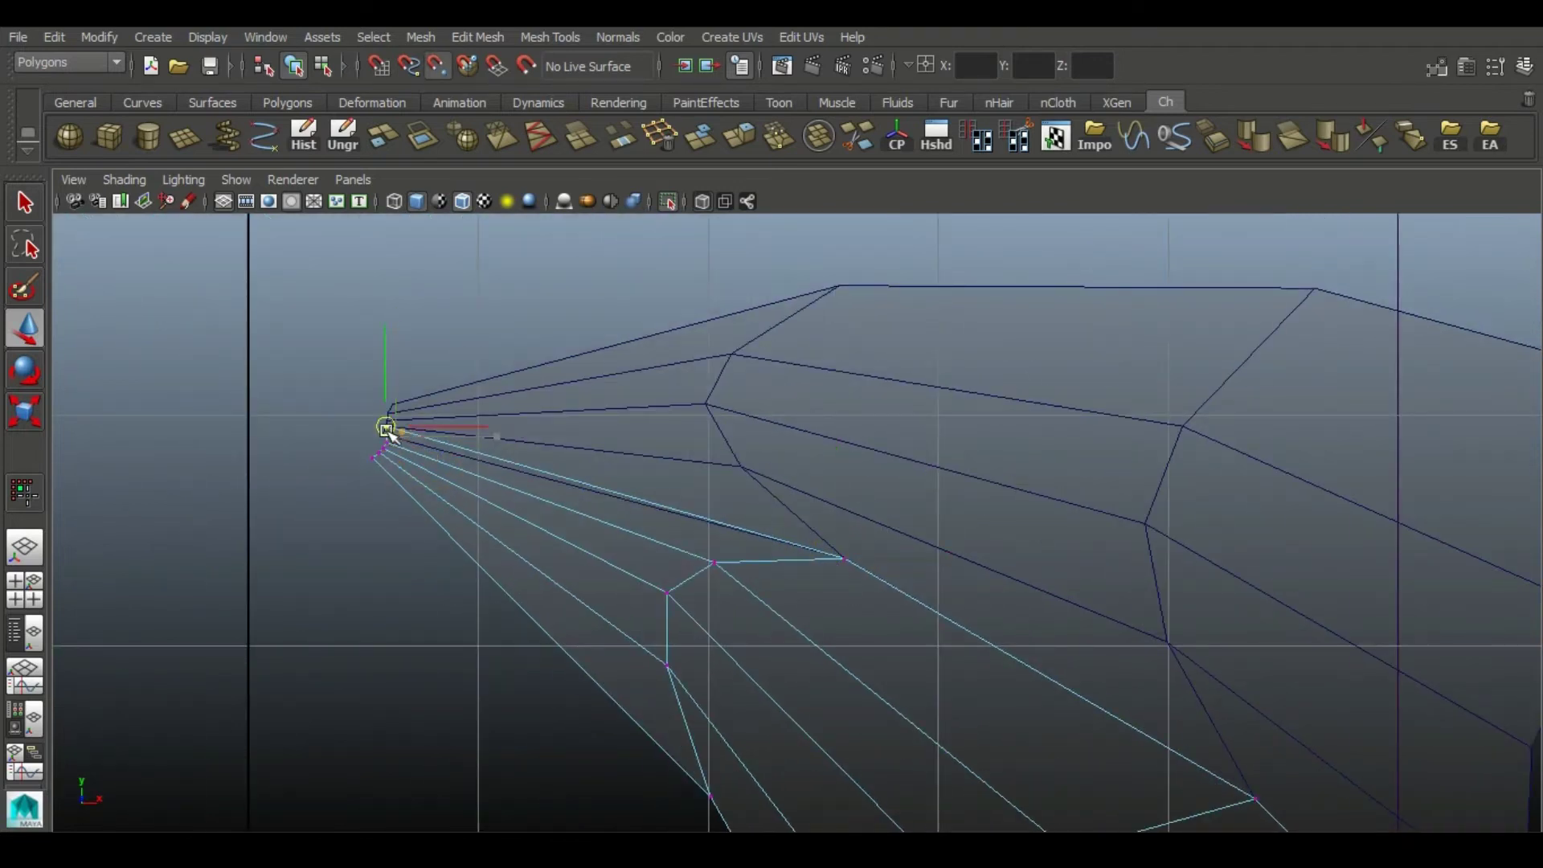
scroll(889, 400, "up", 6)
middle_click_drag(368, 402, 785, 570, "alt")
- Show the whole wing again and shift the copy's other root vertices together into the hand joint
left_click_drag(816, 518, 696, 448)
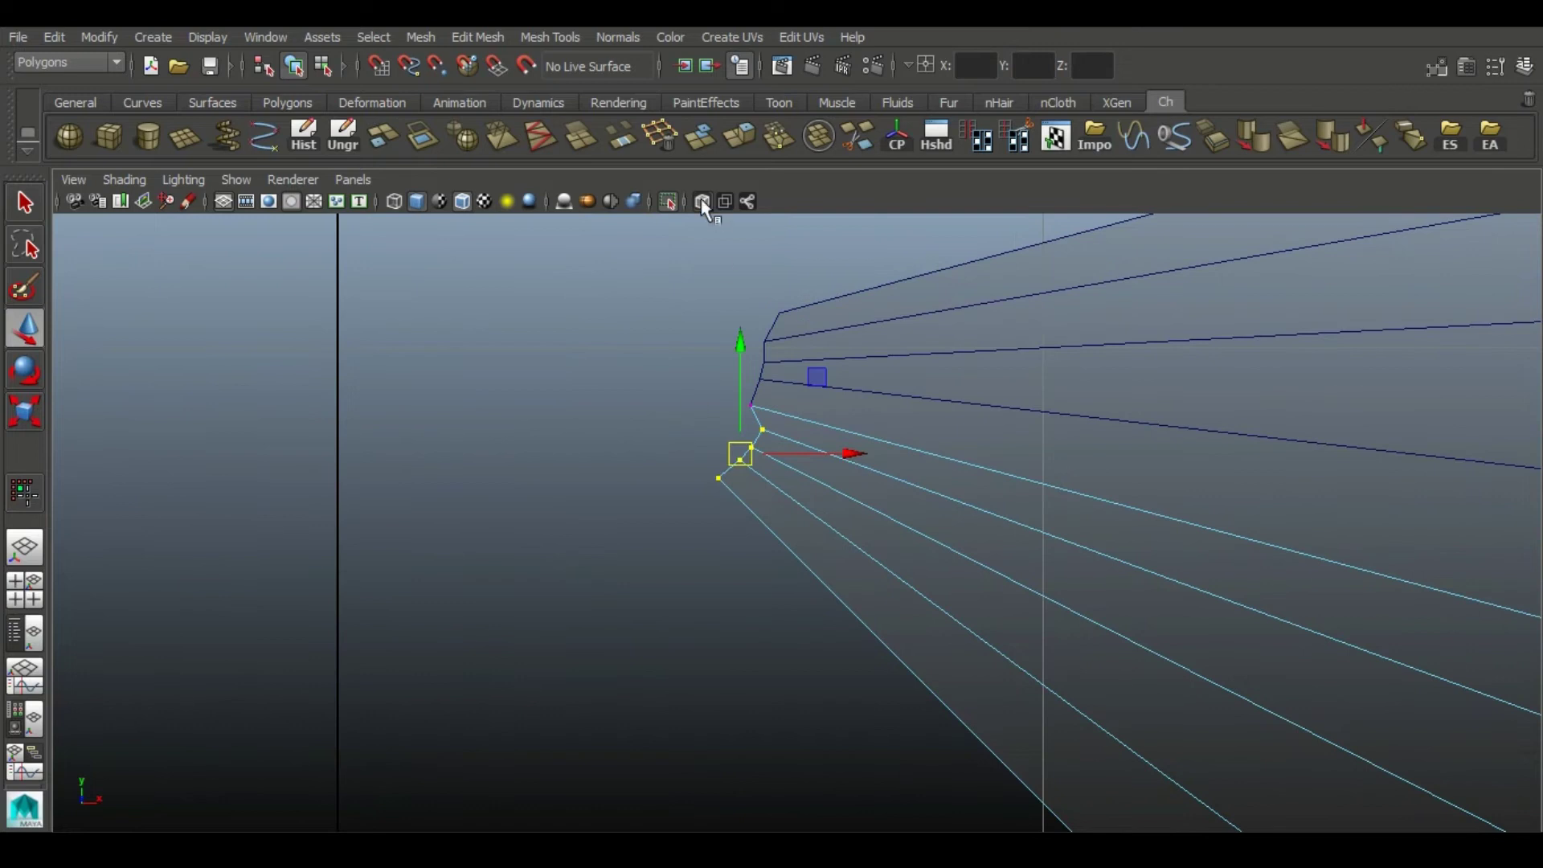
left_click(668, 202)
scroll(1033, 648, "down", 2)
left_click_drag(826, 394, 816, 399)
- Reposition the two joint-row vertices on the copy's free edge to bring that edge closer to the elbow
scroll(1053, 729, "down", 7)
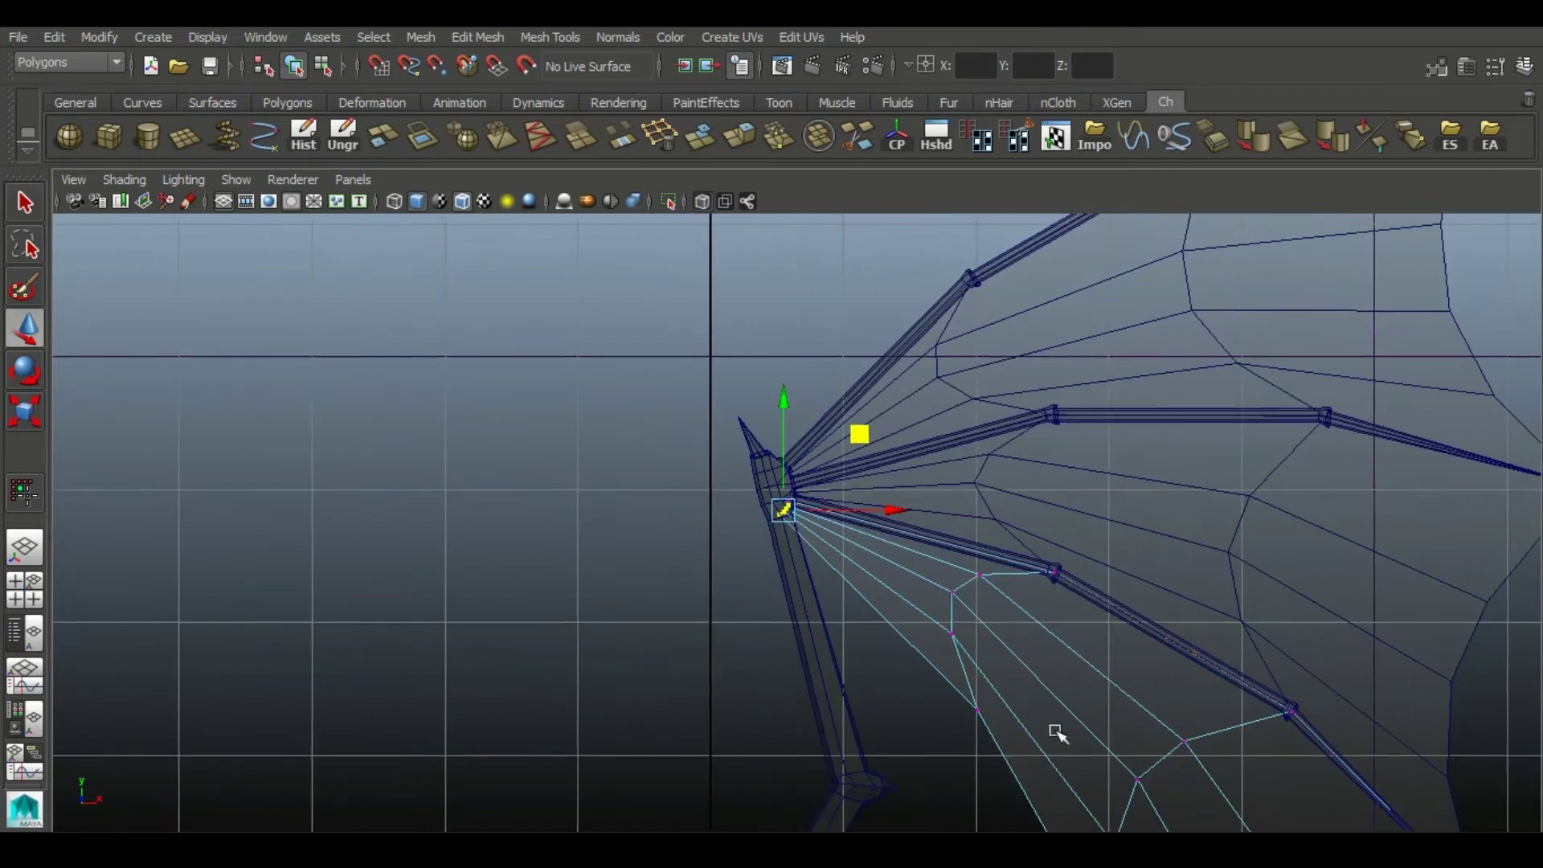
middle_click_drag(1055, 730, 904, 335, "alt")
scroll(912, 568, "up", 1)
middle_click_drag(904, 568, 819, 683, "alt")
left_click_drag(861, 640, 968, 710)
left_click_drag(987, 588, 952, 592)
middle_click_drag(648, 417, 679, 544, "alt")
left_click_drag(761, 482, 836, 533)
left_click_drag(857, 431, 815, 527)
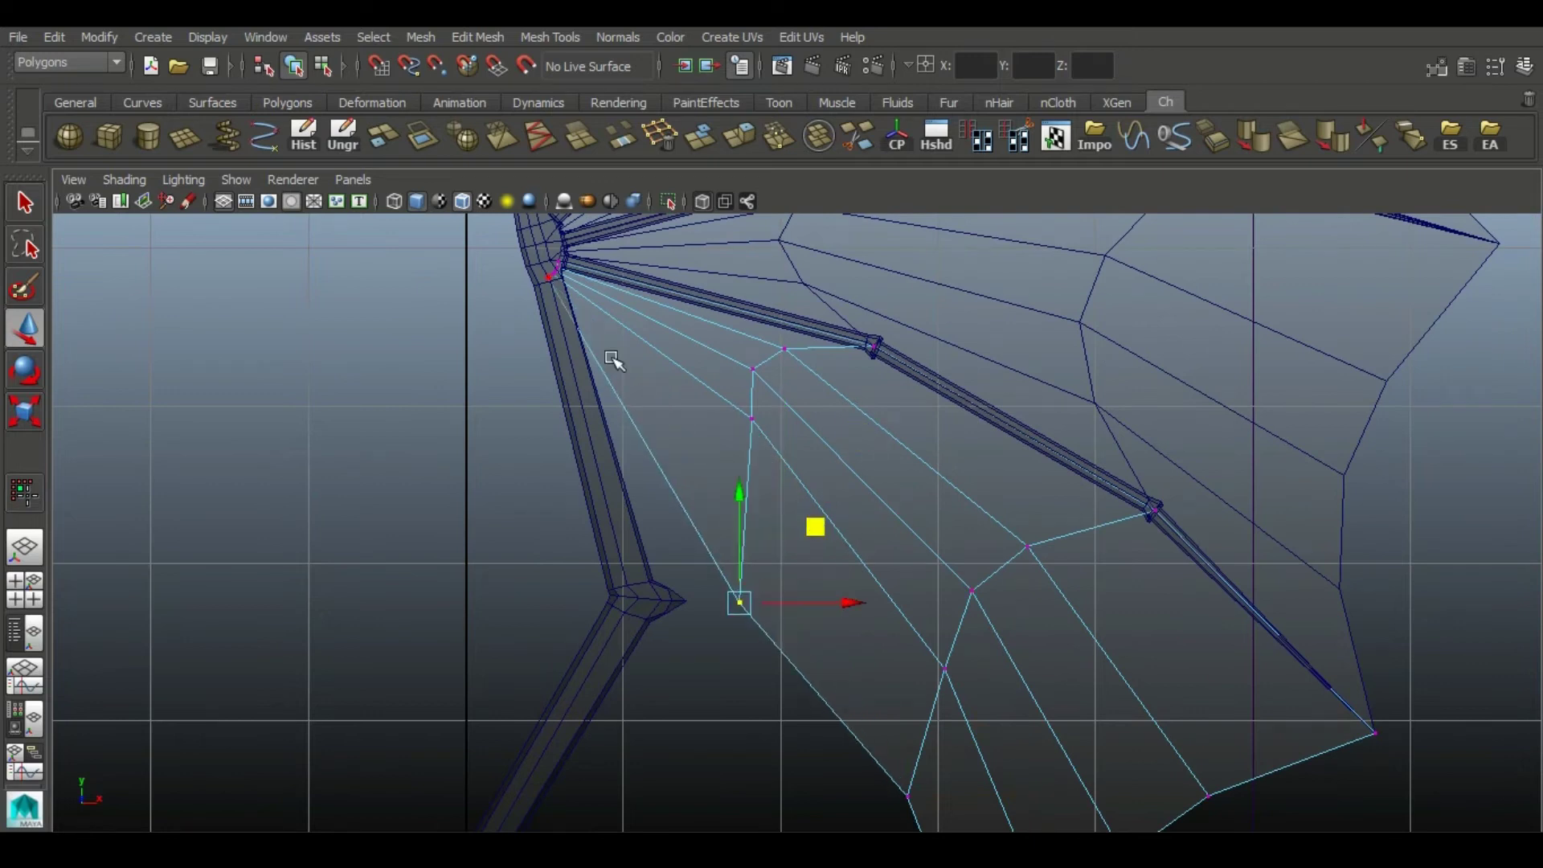
- Move the root corner of the copy's free edge down to the elbow and adjust the free edge's outer vertex
middle_click_drag(663, 410, 642, 418, "alt")
left_click_drag(531, 283, 599, 450)
key("ctrl+z")
left_click(608, 282)
middle_click_drag(608, 294, 618, 345, "alt")
left_click_drag(615, 255, 709, 581)
middle_click_drag(745, 643, 698, 455, "alt")
key("ctrl+z")
left_click_drag(923, 576, 891, 580)
middle_click_drag(596, 417, 653, 605, "alt")
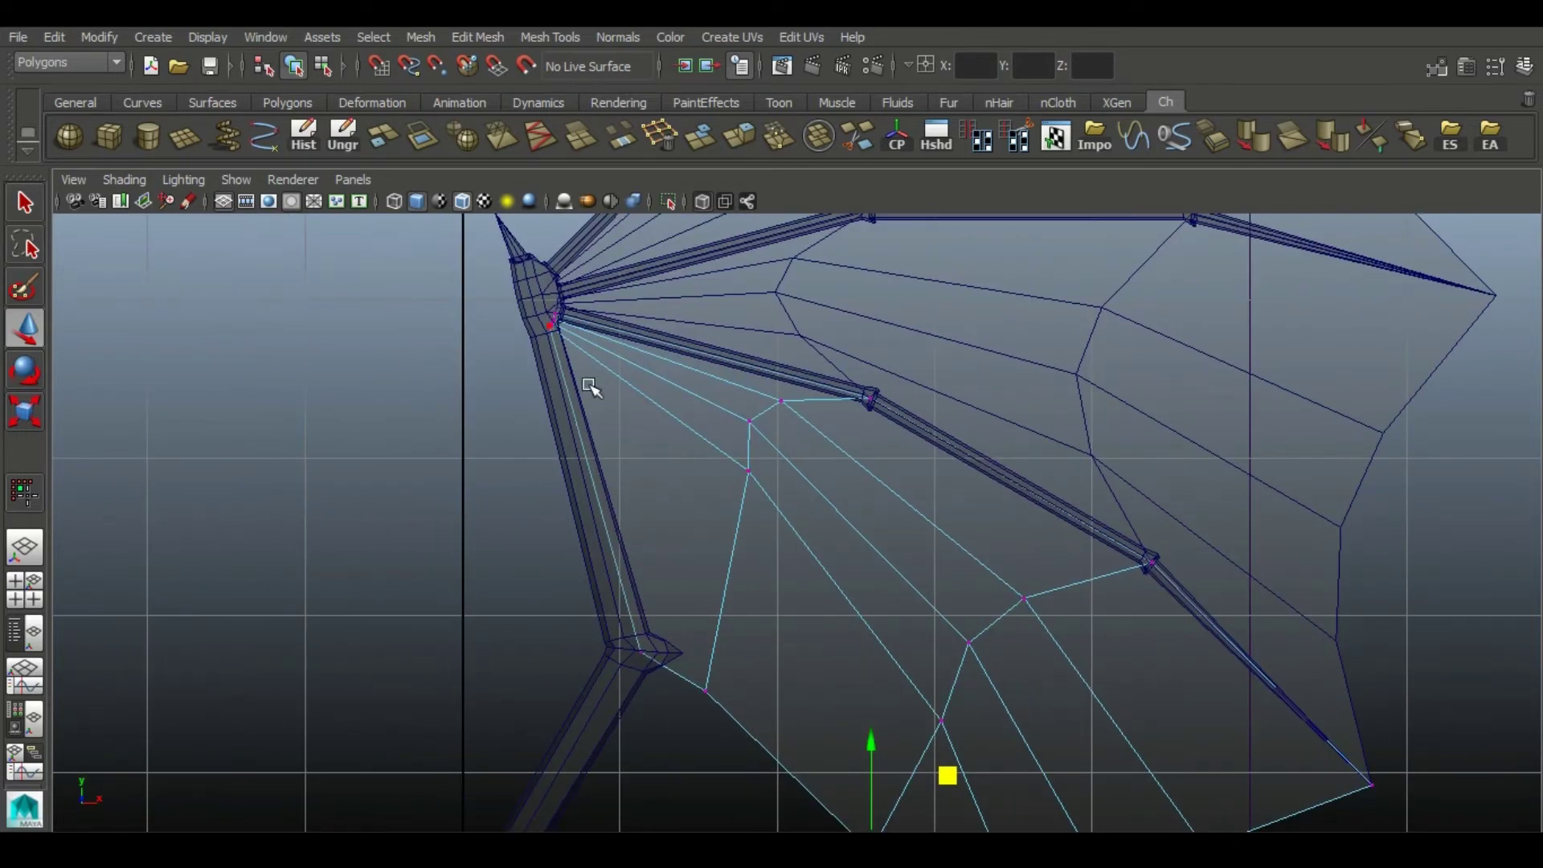
- Spread the copy's root vertices down along the upper arm and lower the adjoining interior vertices to match
left_click(940, 720)
middle_click_drag(854, 689, 750, 510, "alt")
left_click_drag(903, 465, 872, 524)
left_click_drag(723, 232, 707, 348)
middle_click_drag(707, 348, 629, 444, "alt")
left_click_drag(621, 275, 675, 479)
left_click_drag(622, 282, 642, 373)
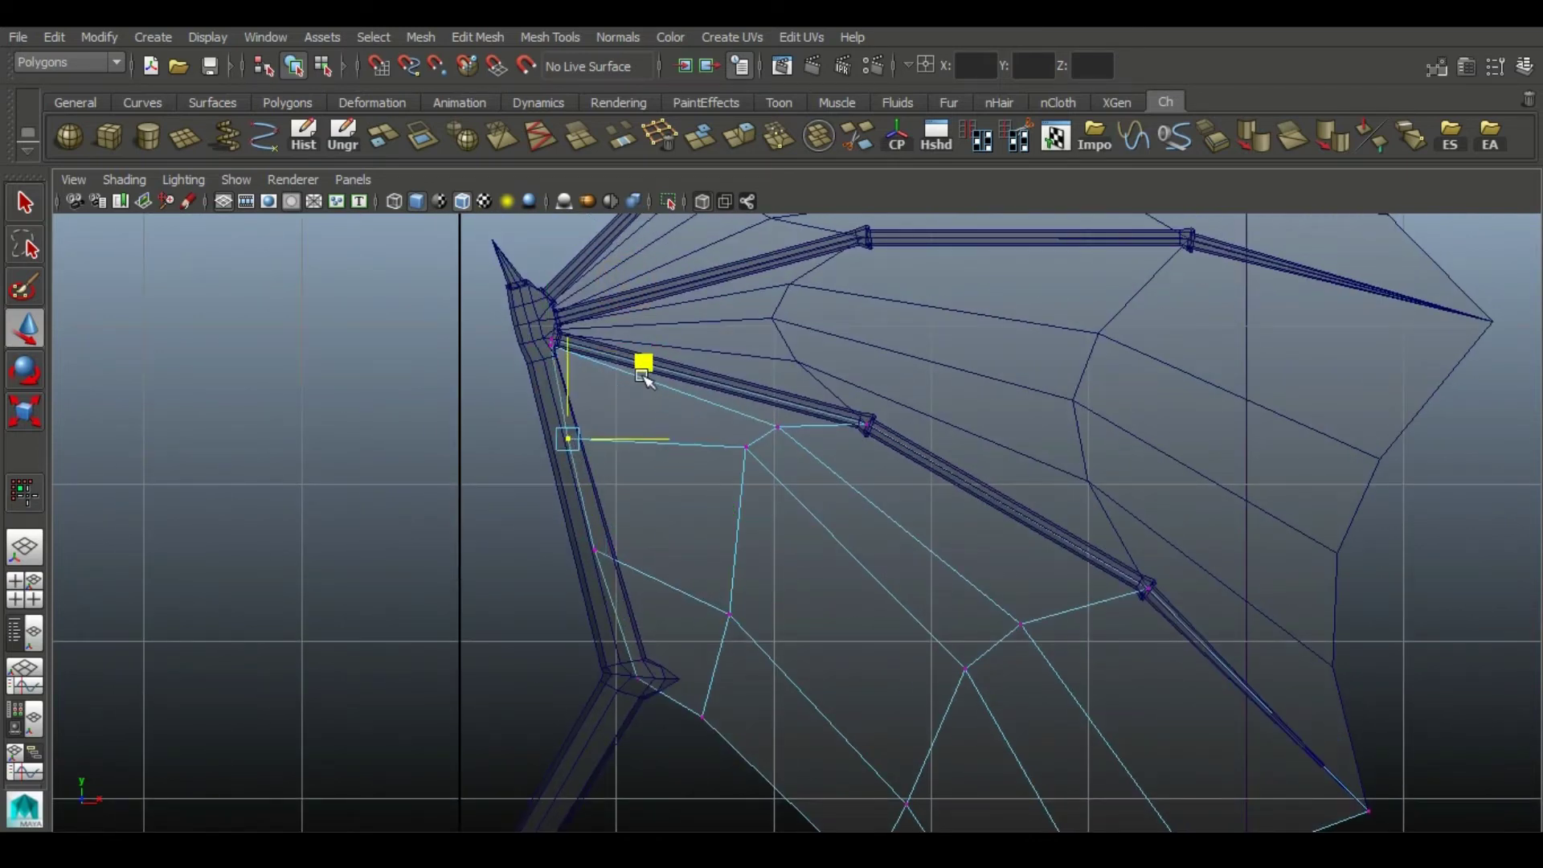
middle_click_drag(800, 535, 706, 421, "alt")
left_click_drag(726, 256, 719, 332)
- Even out the copy's outer-joint row by shifting its interior and free-edge vertices
left_click(870, 556)
left_click_drag(947, 478, 935, 508)
middle_click_drag(935, 602, 920, 518, "alt")
left_click(798, 605)
left_click_drag(873, 530, 861, 529)
right_click_drag(833, 630, 785, 565, "alt")
left_click(772, 623)
left_click_drag(846, 550, 841, 567)
middle_click_drag(703, 379, 811, 507, "alt")
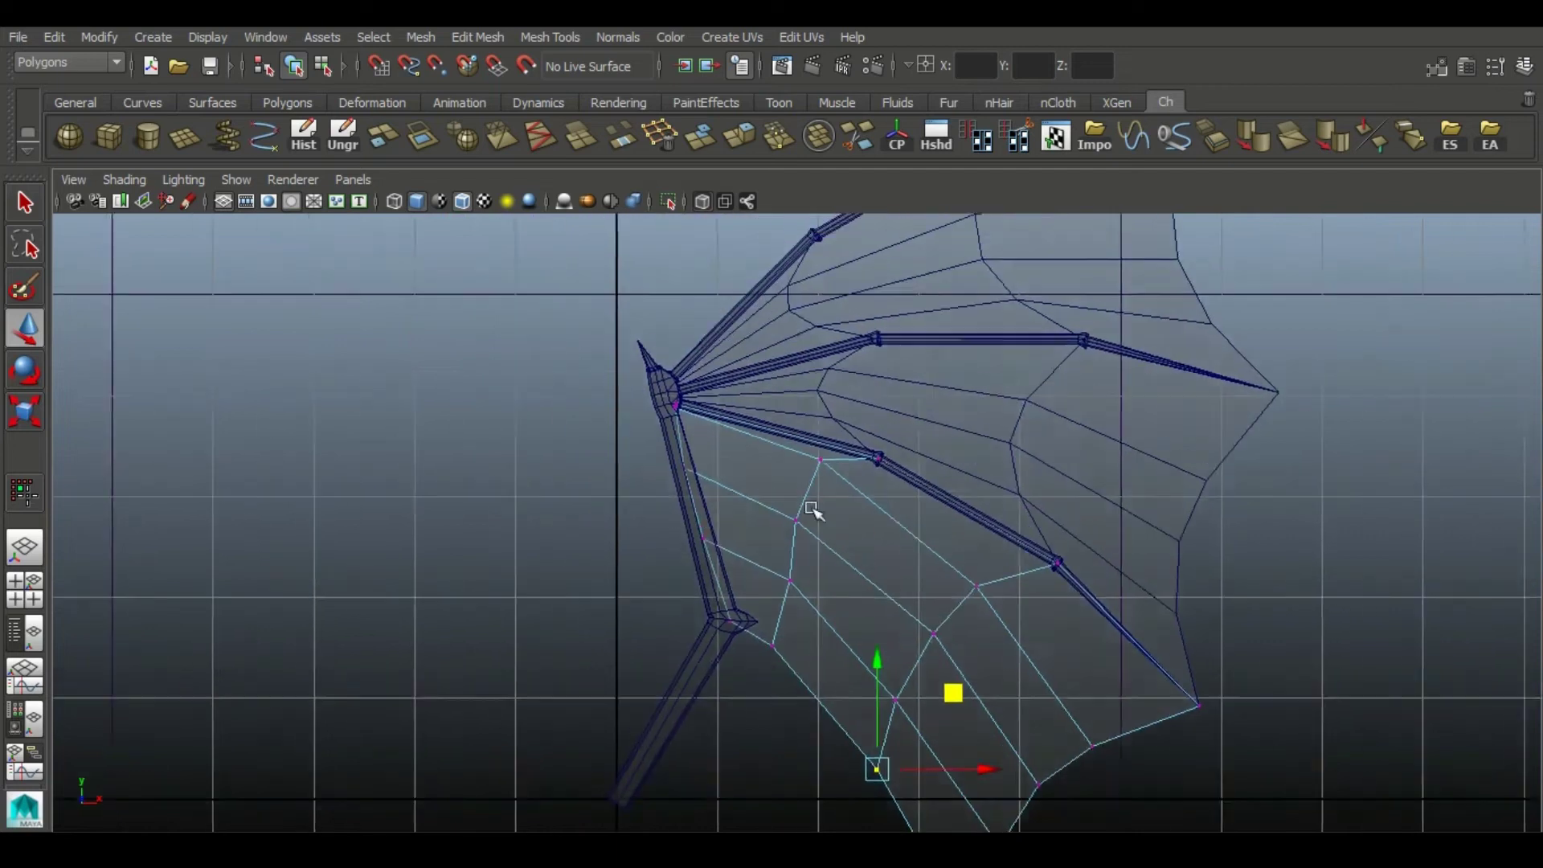
- Lower the inner-joint row's vertices into an even curve and adjust the copy's root vertices beside the hand
right_click_drag(809, 506, 832, 526, "alt")
left_click(837, 425)
left_click_drag(908, 353, 926, 400)
left_click_drag(873, 444, 882, 475)
middle_click_drag(524, 298, 720, 472, "alt")
right_click_drag(720, 473, 808, 515, "alt")
left_click_drag(814, 518, 766, 437)
left_click_drag(862, 374, 856, 417)
scroll(841, 356, "down", 8)
middle_click_drag(928, 520, 741, 203, "alt")
middle_click_drag(826, 531, 883, 625, "alt")
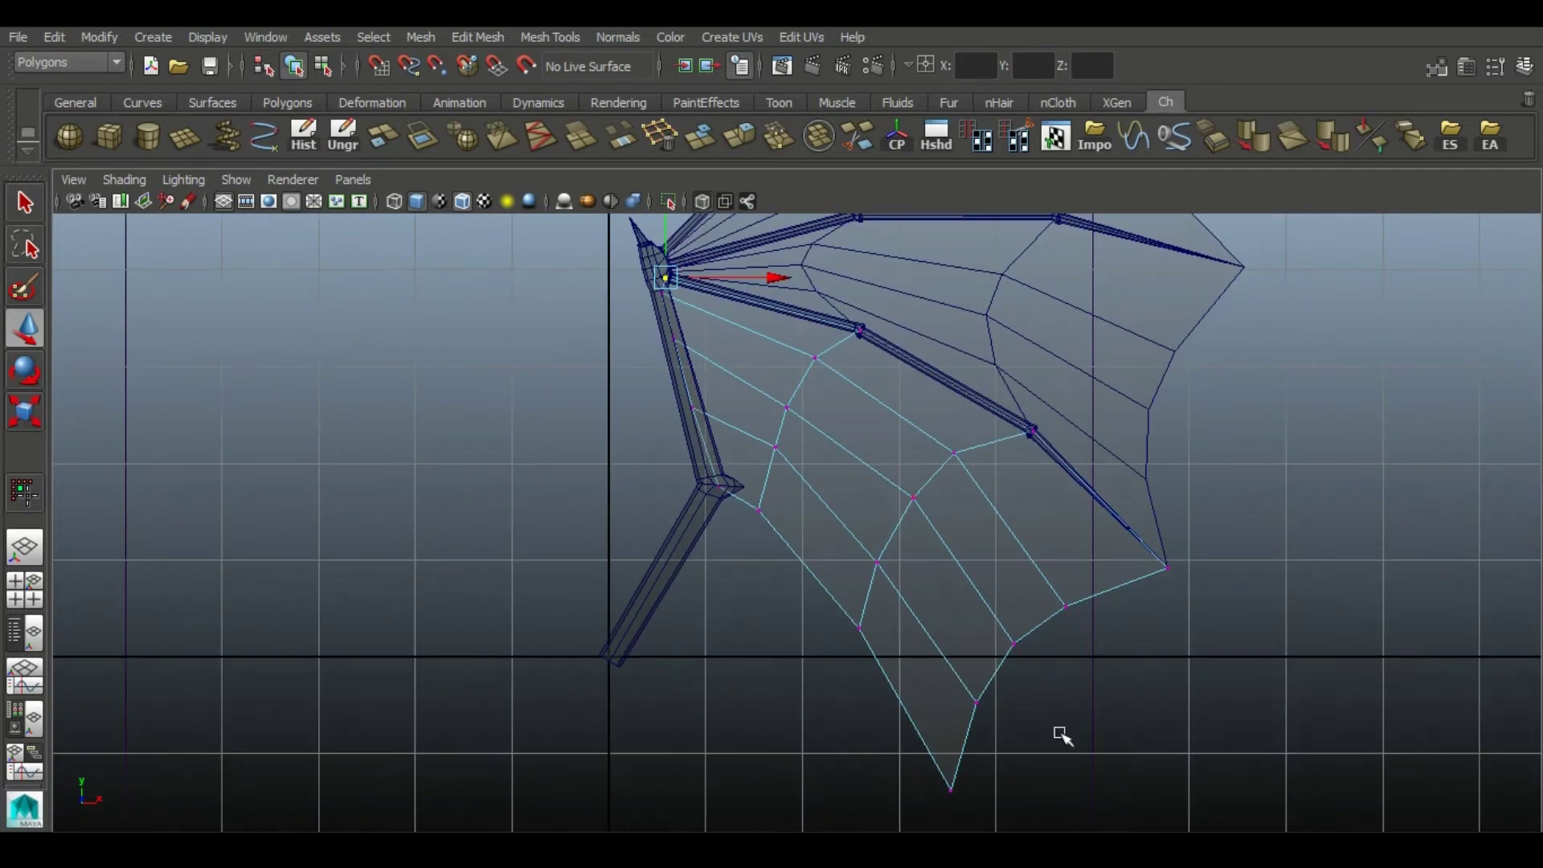
- Return to object mode and examine the wing with its three membranes in the perspective view
right_click_drag(948, 516, 1014, 450)
left_click(1117, 622)
right_click_drag(1117, 622, 1217, 567, "alt")
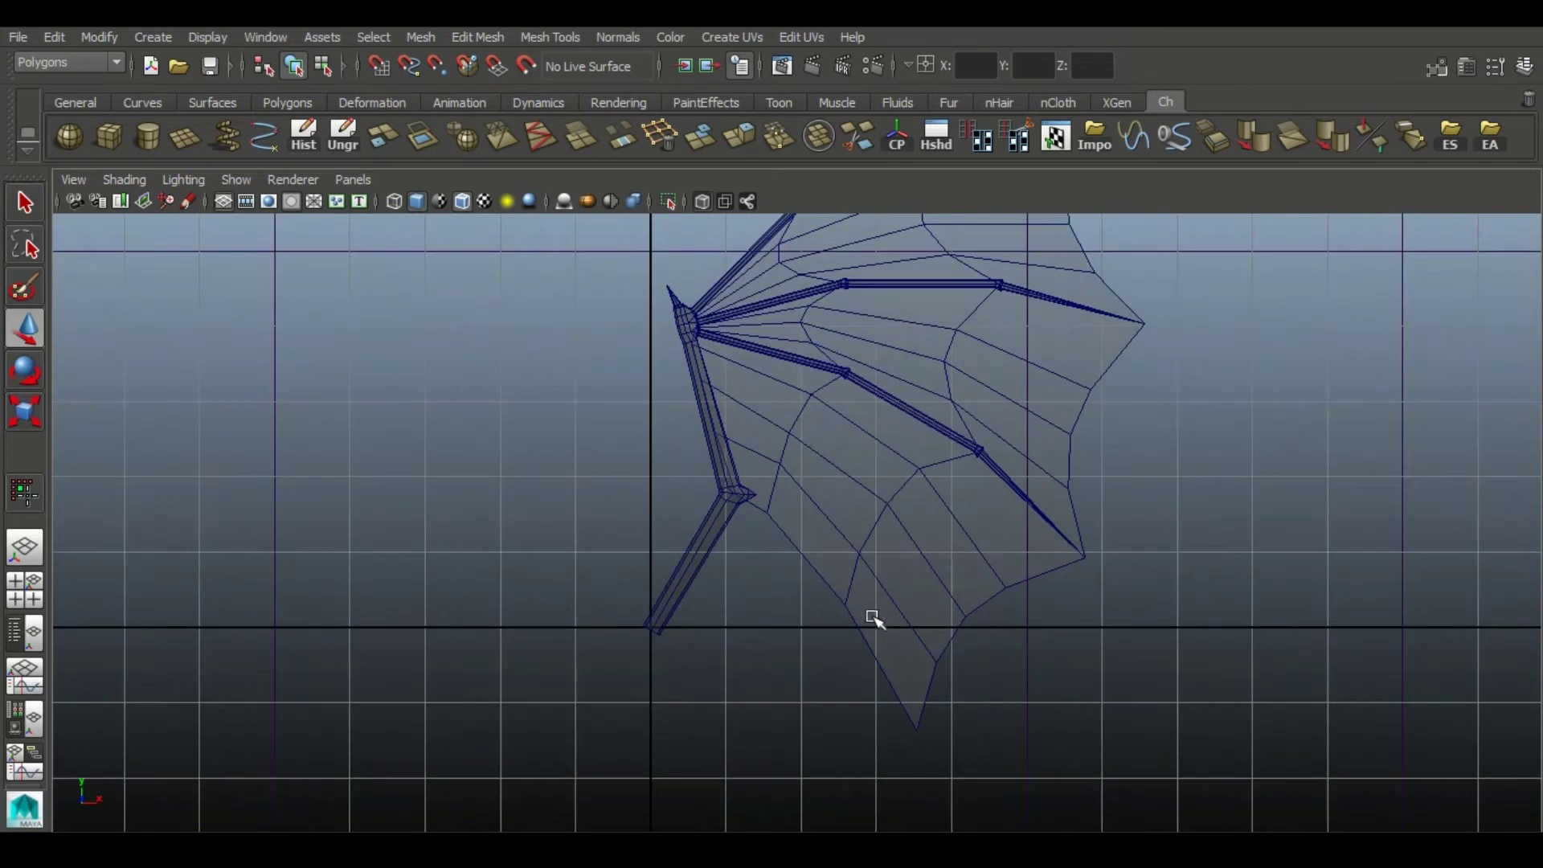
middle_click_drag(871, 620, 897, 524, "alt")
key("space")
key("space")
right_click_drag(1268, 386, 867, 389, "alt")
middle_click_drag(867, 389, 923, 499, "alt")
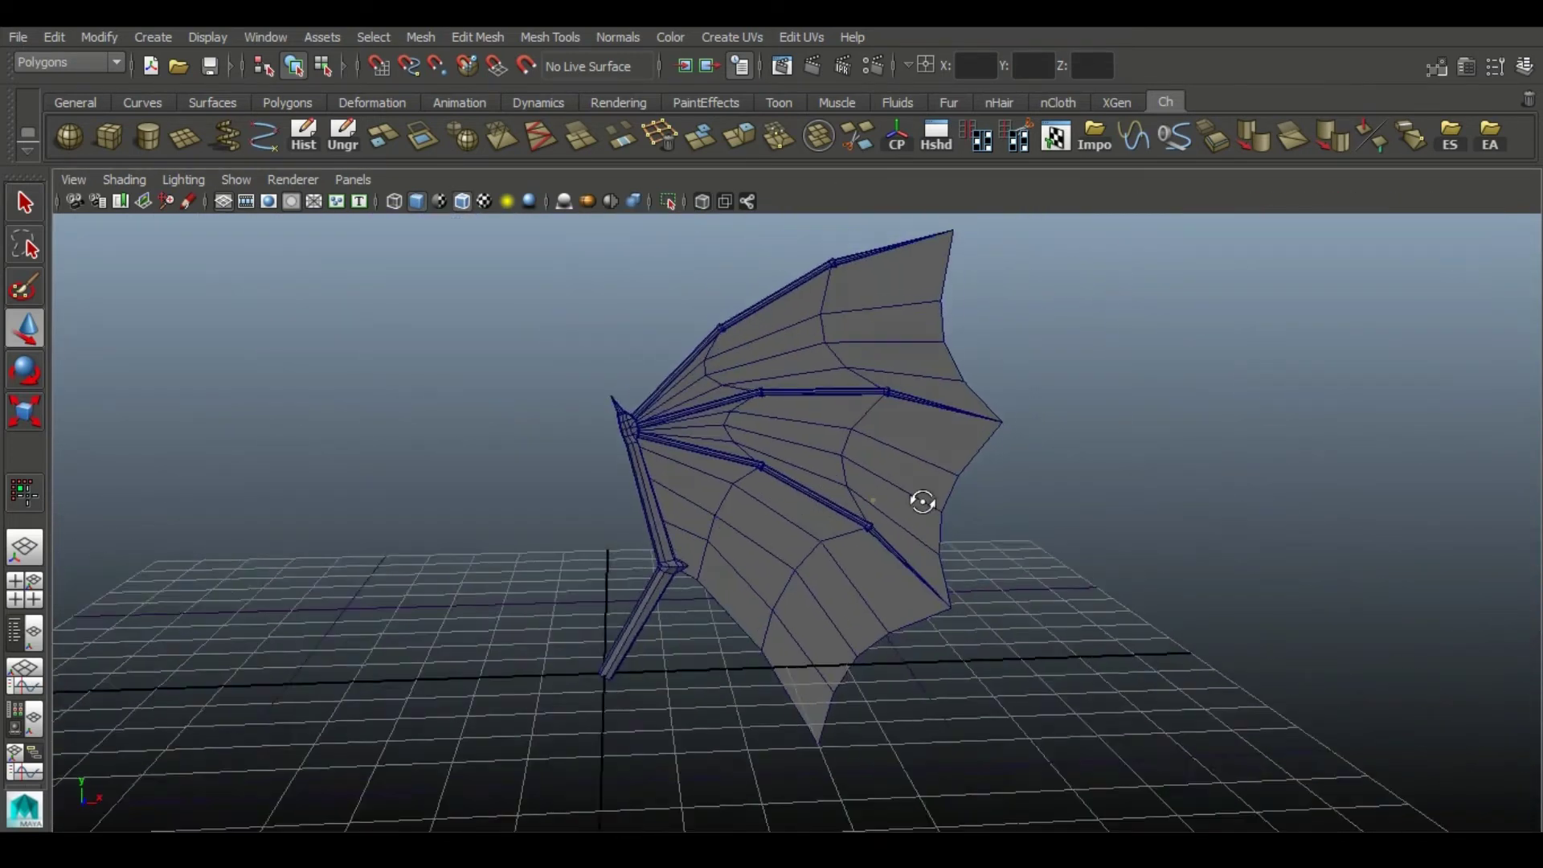
left_click_drag(923, 499, 844, 584, "alt")
left_click(1188, 558)
left_click_drag(1242, 556, 1205, 554, "alt")
left_click(889, 351)
left_click(1358, 811)
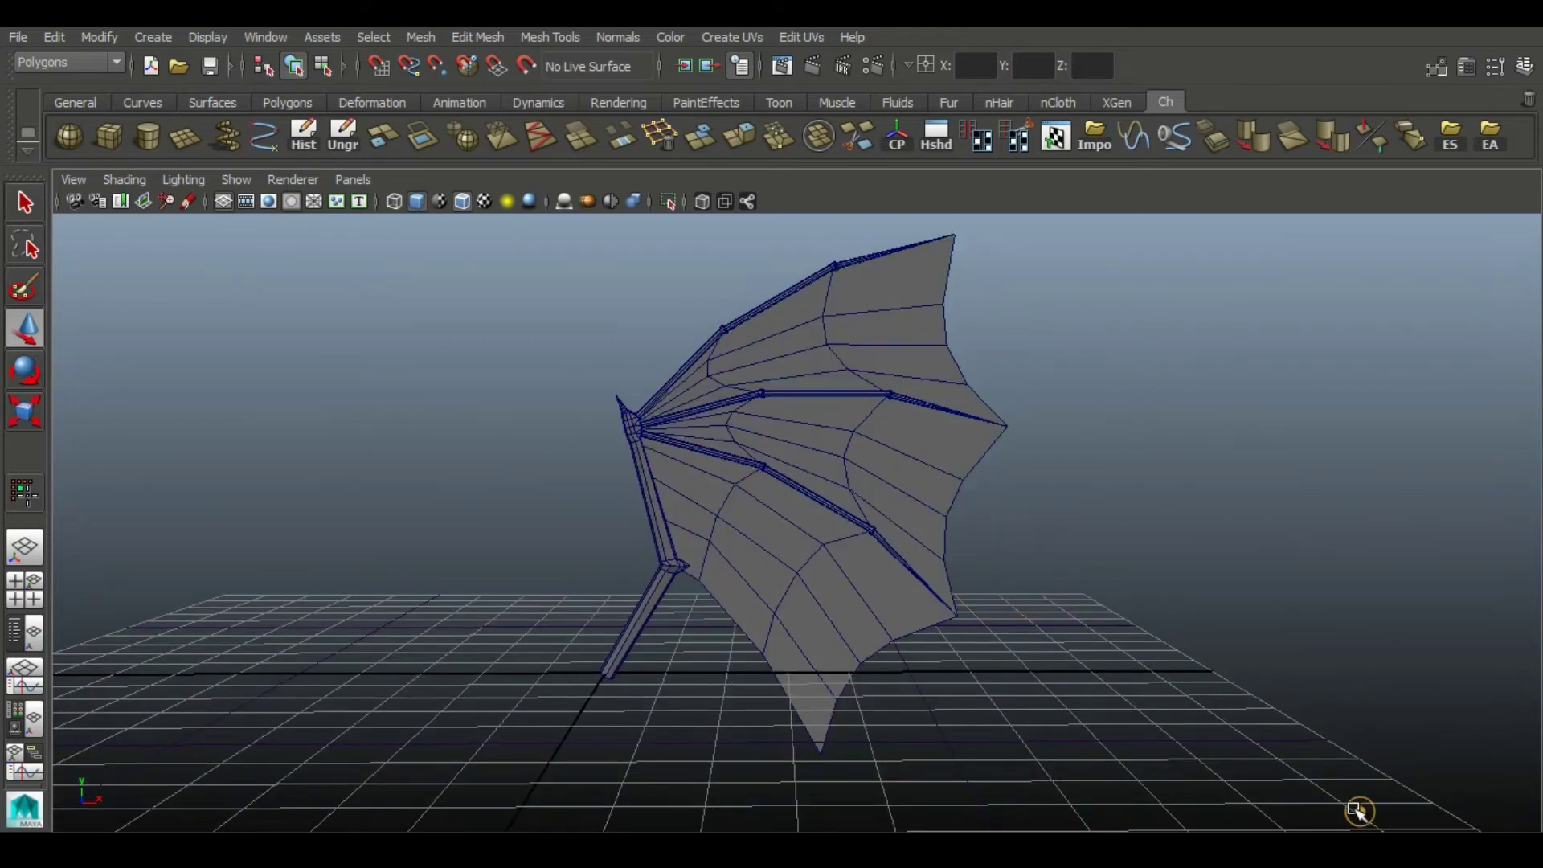
- Select the free edges of the lowest membrane below the elbow and extrude them toward the forearm
middle_click_drag(659, 657, 654, 518, "alt")
right_click_drag(654, 513, 779, 514, "alt")
left_click_drag(767, 381, 792, 410, "alt")
left_click(792, 402)
right_click_drag(793, 331, 756, 250)
left_click(610, 402)
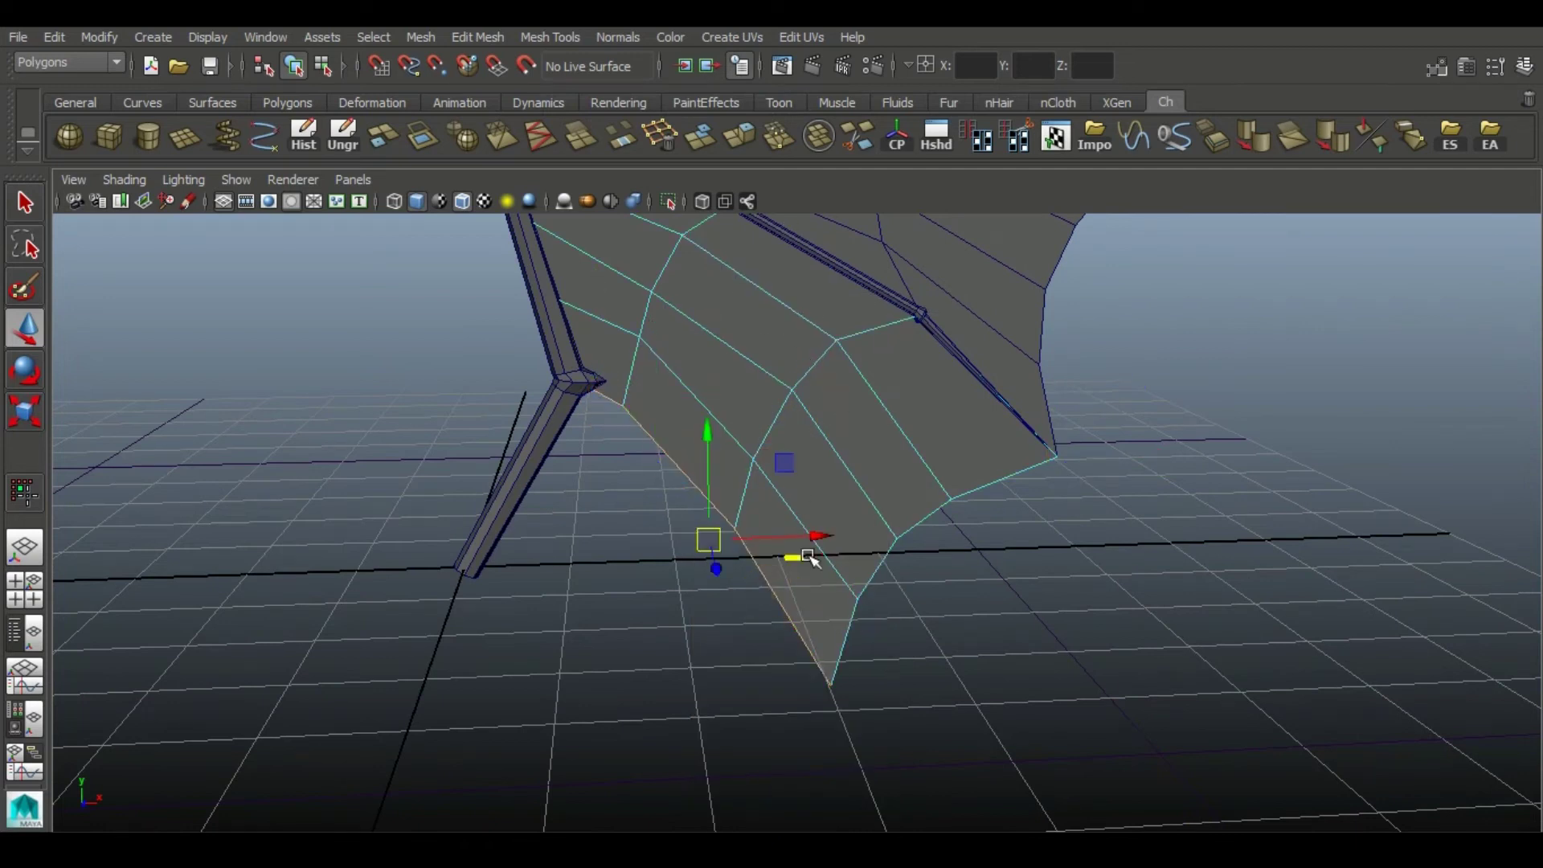
left_click(740, 137)
left_click(32, 327)
middle_click_drag(595, 520, 619, 459, "alt")
left_click_drag(619, 460, 619, 436, "alt")
left_click_drag(793, 406, 576, 487)
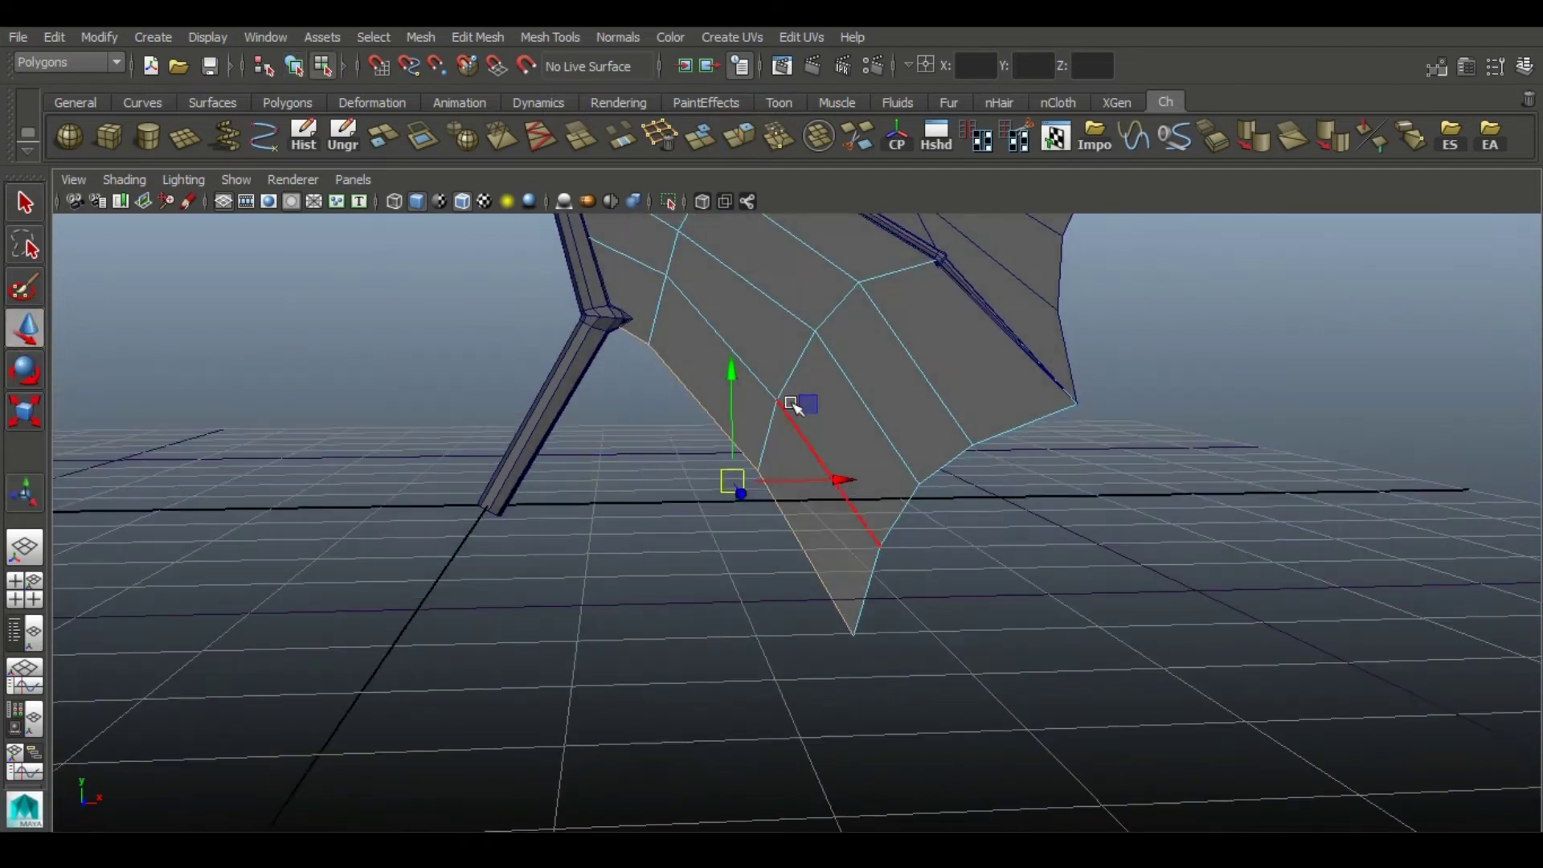
- Switch to vertex editing and move the extruded strip's inner corner from the elbow down to the forearm's base
right_click_drag(668, 342, 615, 353)
left_click(651, 320)
middle_click_drag(764, 311, 744, 390, "alt")
left_click_drag(713, 325, 708, 470)
- Pull the membrane's former tip vertex inward and reposition the extruded strip's outermost vertex as the new lower tip
left_click(866, 596)
left_click_drag(825, 683, 802, 657, "alt")
left_click(838, 697)
left_click_drag(914, 622, 889, 606)
middle_click_drag(861, 647, 860, 525, "alt")
left_click(728, 750)
left_click_drag(816, 680, 781, 594)
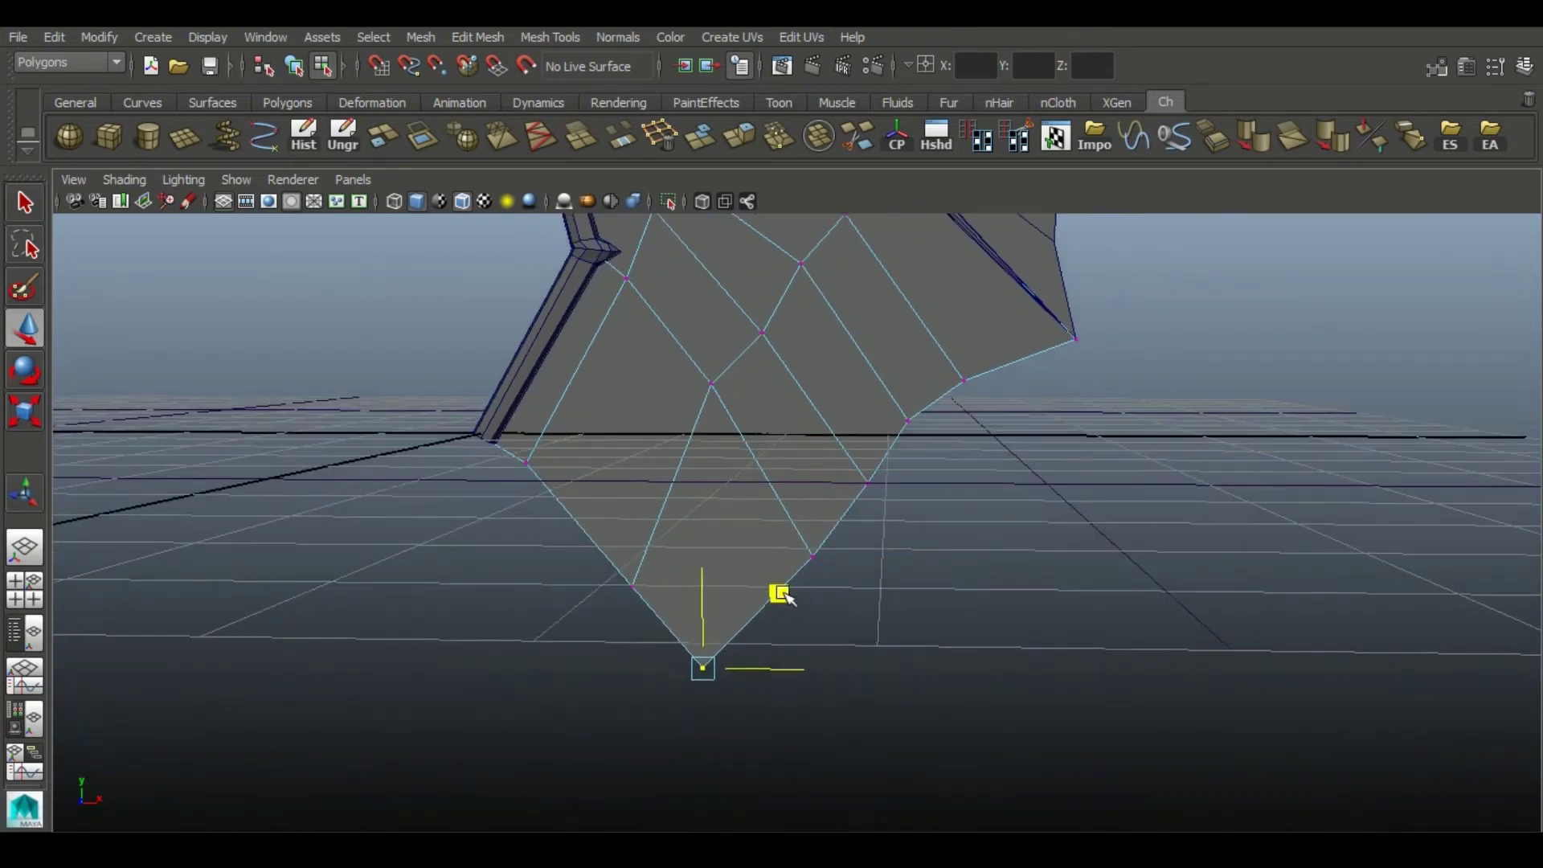
- Adjust the strip's lower-edge vertices and the vertex above the tip to smooth the membrane's outline
left_click(632, 587)
left_click_drag(707, 504, 663, 457)
right_click_drag(699, 474, 701, 362, "alt")
middle_click_drag(700, 402, 700, 458, "alt")
right_click_drag(862, 507, 871, 728, "alt")
left_click_drag(902, 533, 879, 514)
left_click_drag(820, 692, 738, 614)
left_click_drag(855, 563, 844, 554)
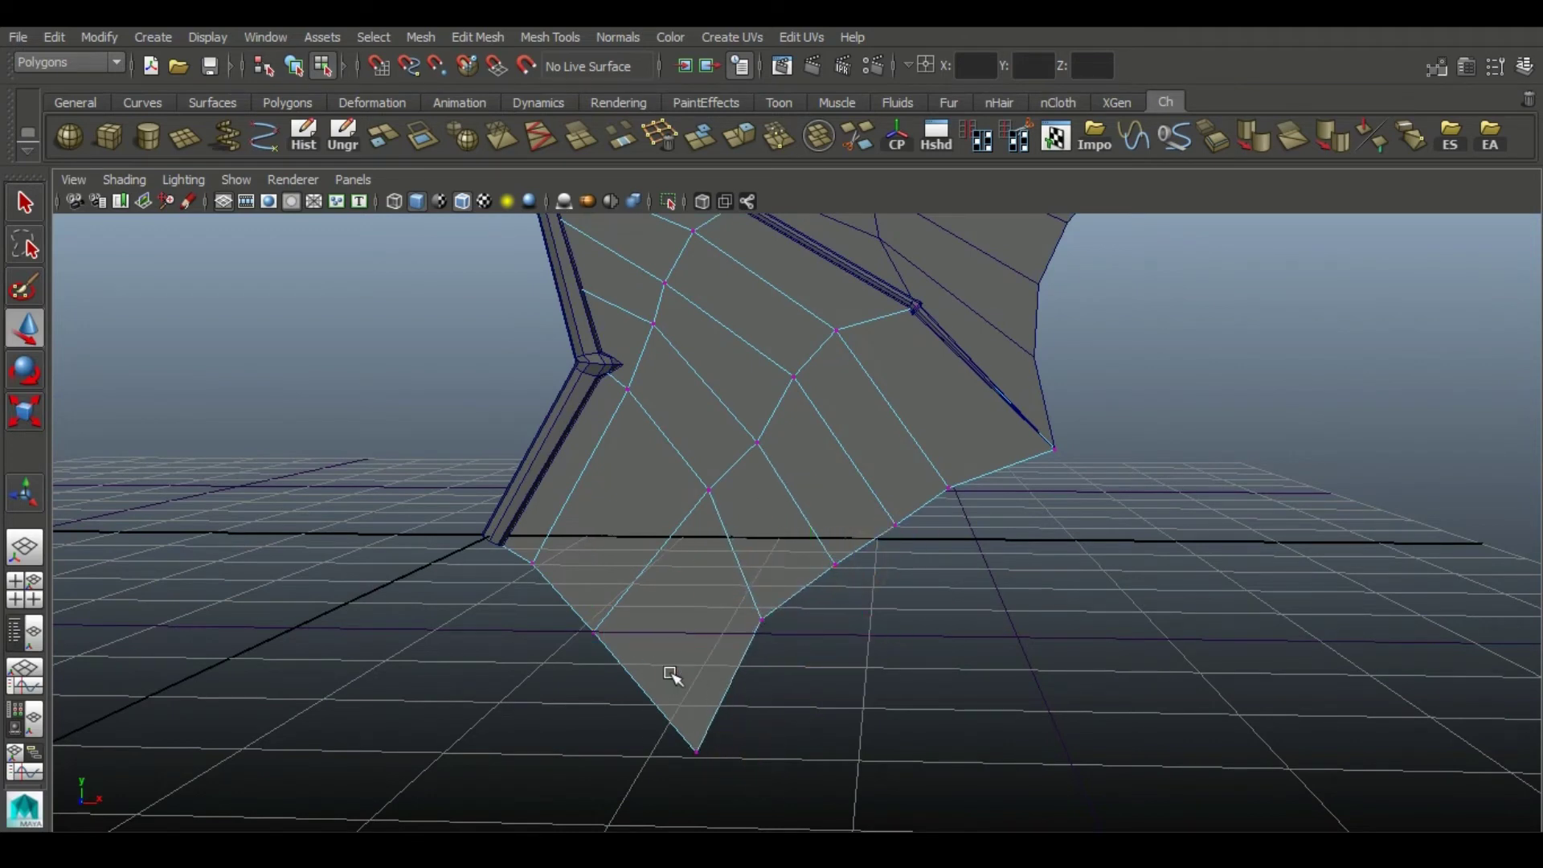
- Move the extruded strip's bottom tip vertex up and inward to shorten the membrane's point
left_click_drag(670, 707, 735, 783)
right_click_drag(758, 737, 682, 661, "alt")
left_click_drag(682, 662, 711, 658, "alt")
left_click_drag(775, 637, 734, 633)
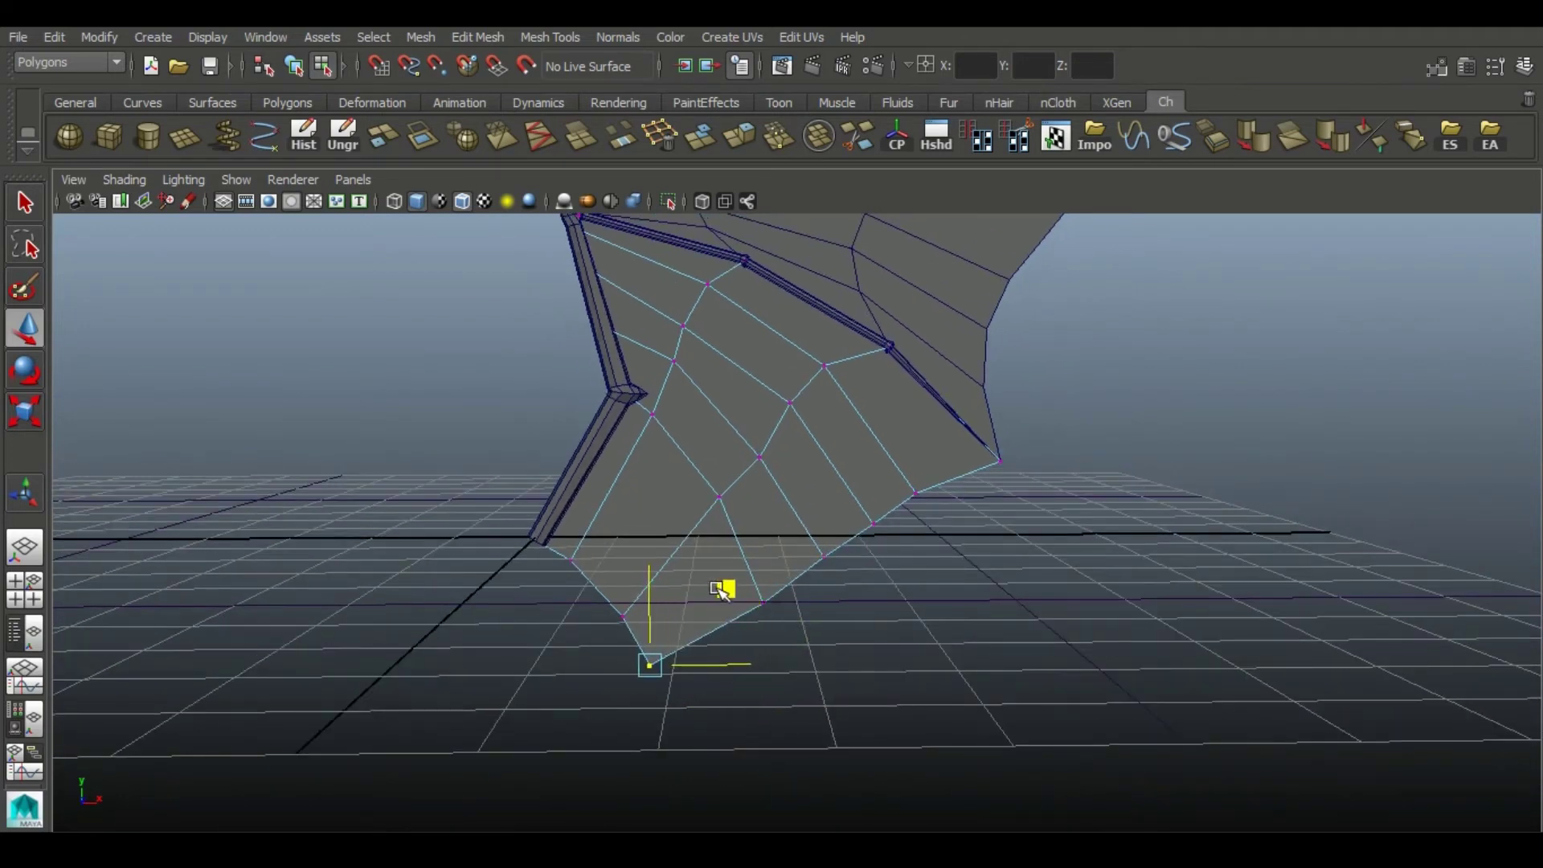
- Return to object mode and examine the whole wing and the fit of each membrane against the bones
right_click_drag(717, 589, 683, 546, "alt")
right_click_drag(916, 603, 803, 479, "alt")
mouse_move(802, 479)
left_mouse_down("alt")
mouse_move(327, 474)
mouse_move(727, 480)
mouse_move(735, 542)
left_mouse_up("alt")
right_click_drag(749, 444, 942, 167)
left_click_drag(1085, 337, 798, 427, "alt")
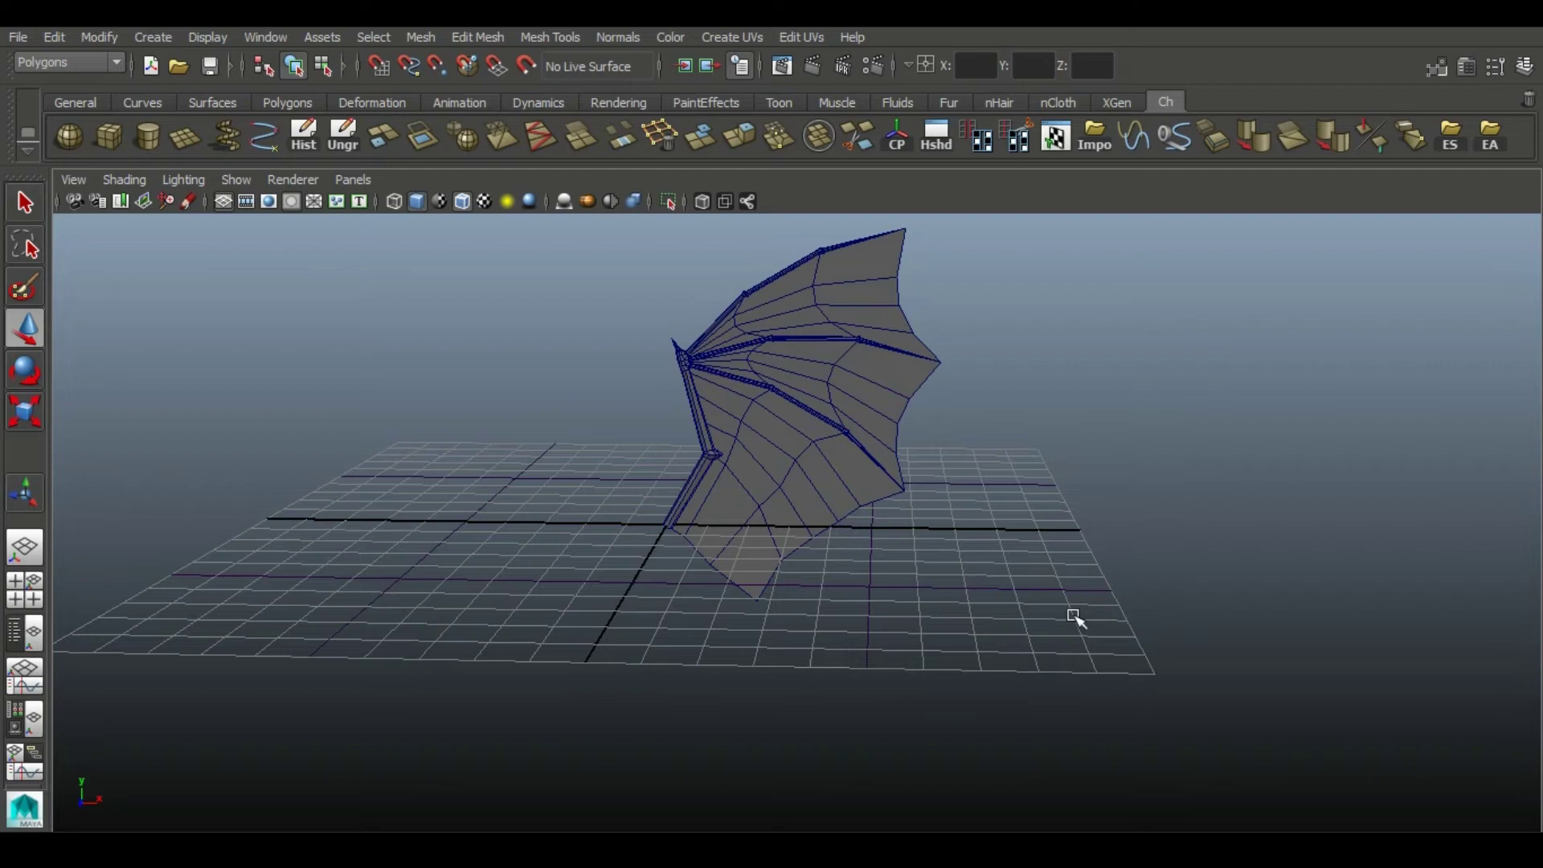
right_click_drag(1073, 617, 1229, 620, "alt")
left_click(816, 554)
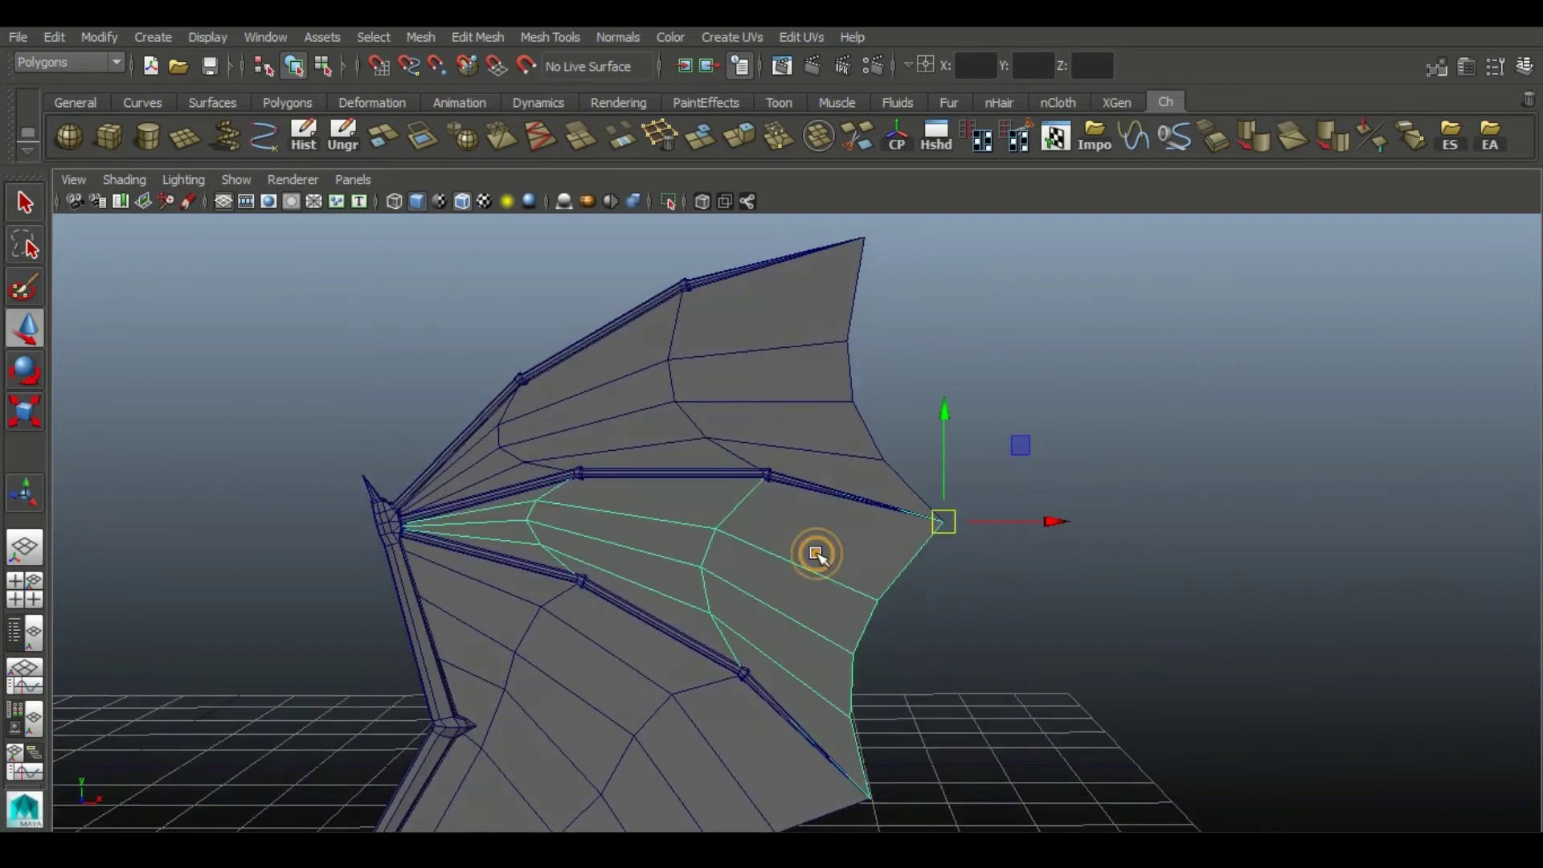
left_click(798, 343)
left_click(793, 261)
left_click(1133, 669)
left_click_drag(1087, 617, 1180, 470, "alt")
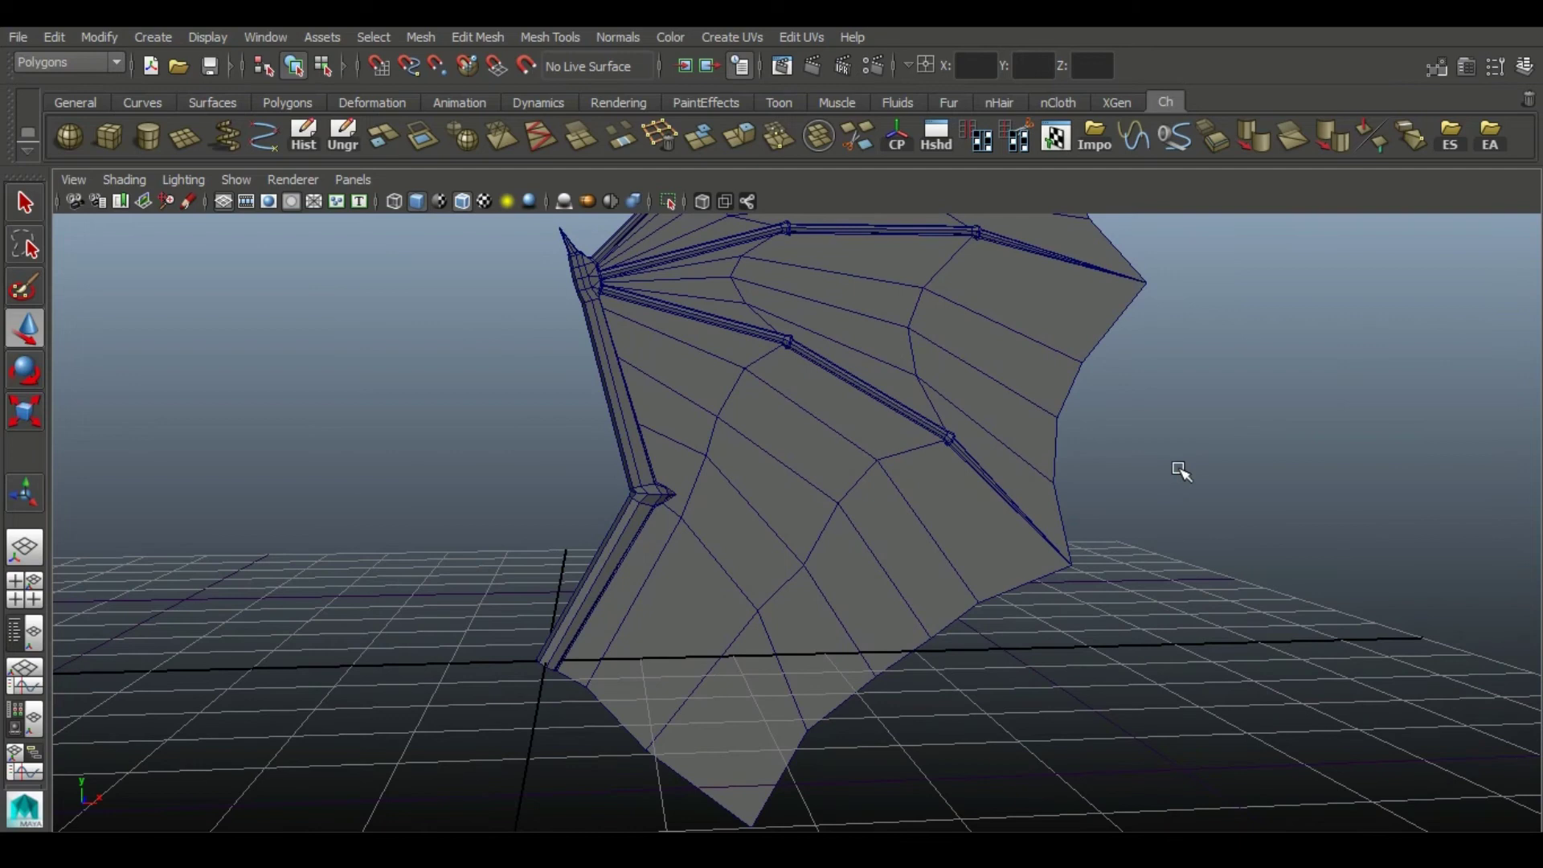
left_click(670, 508)
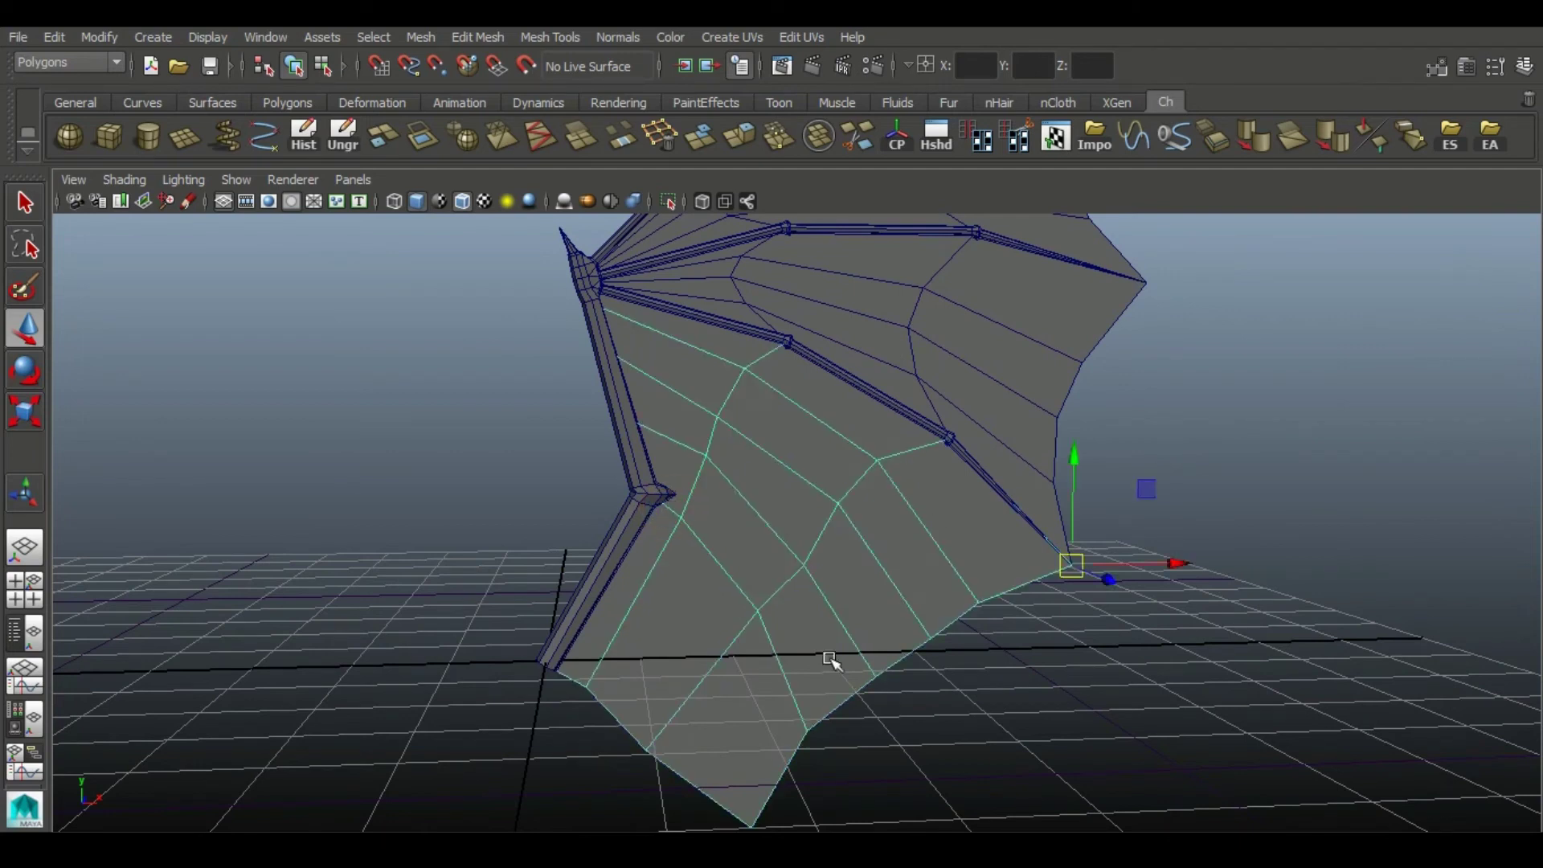
left_click(1000, 747)
- Select the elbow joint's vertices on the bone mesh and scale them up slightly
left_click(580, 609)
left_click_drag(580, 608, 698, 635, "alt")
right_click_drag(718, 544, 569, 318)
left_click_drag(591, 660, 775, 698)
left_click(25, 410)
left_click_drag(740, 644, 770, 644)
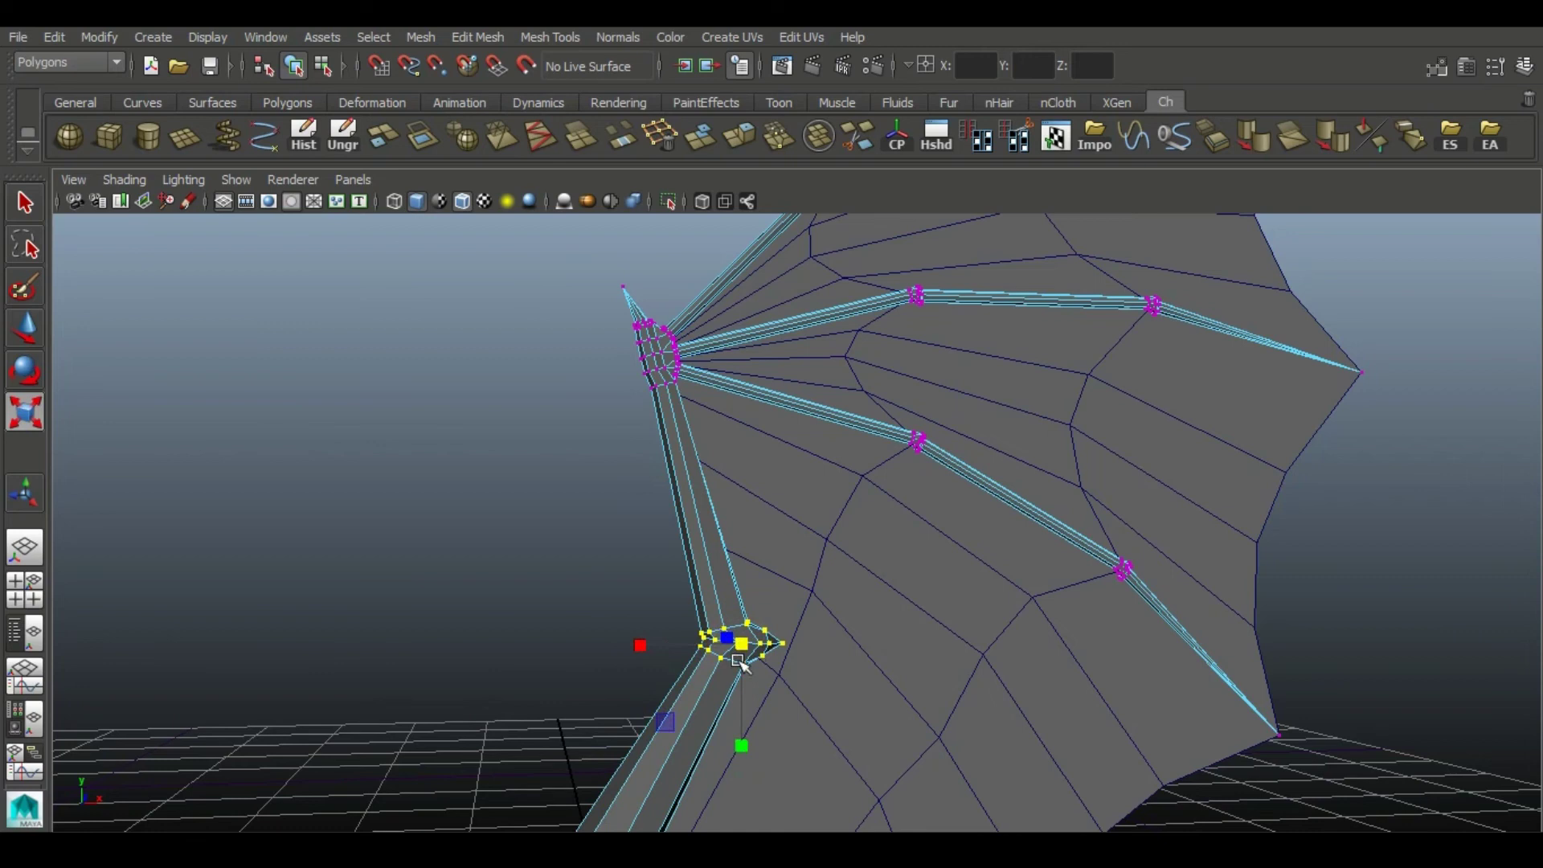
left_click(487, 540)
- Insert an edge loop near the forearm's base and scale it up to thicken the bone end
right_click_drag(1044, 707, 898, 576, "alt")
middle_click_drag(897, 575, 897, 510, "alt")
mouse_move(897, 510)
left_mouse_down("alt")
mouse_move(1212, 499)
mouse_move(889, 510)
left_mouse_up("alt")
scroll(889, 509, "up", 3)
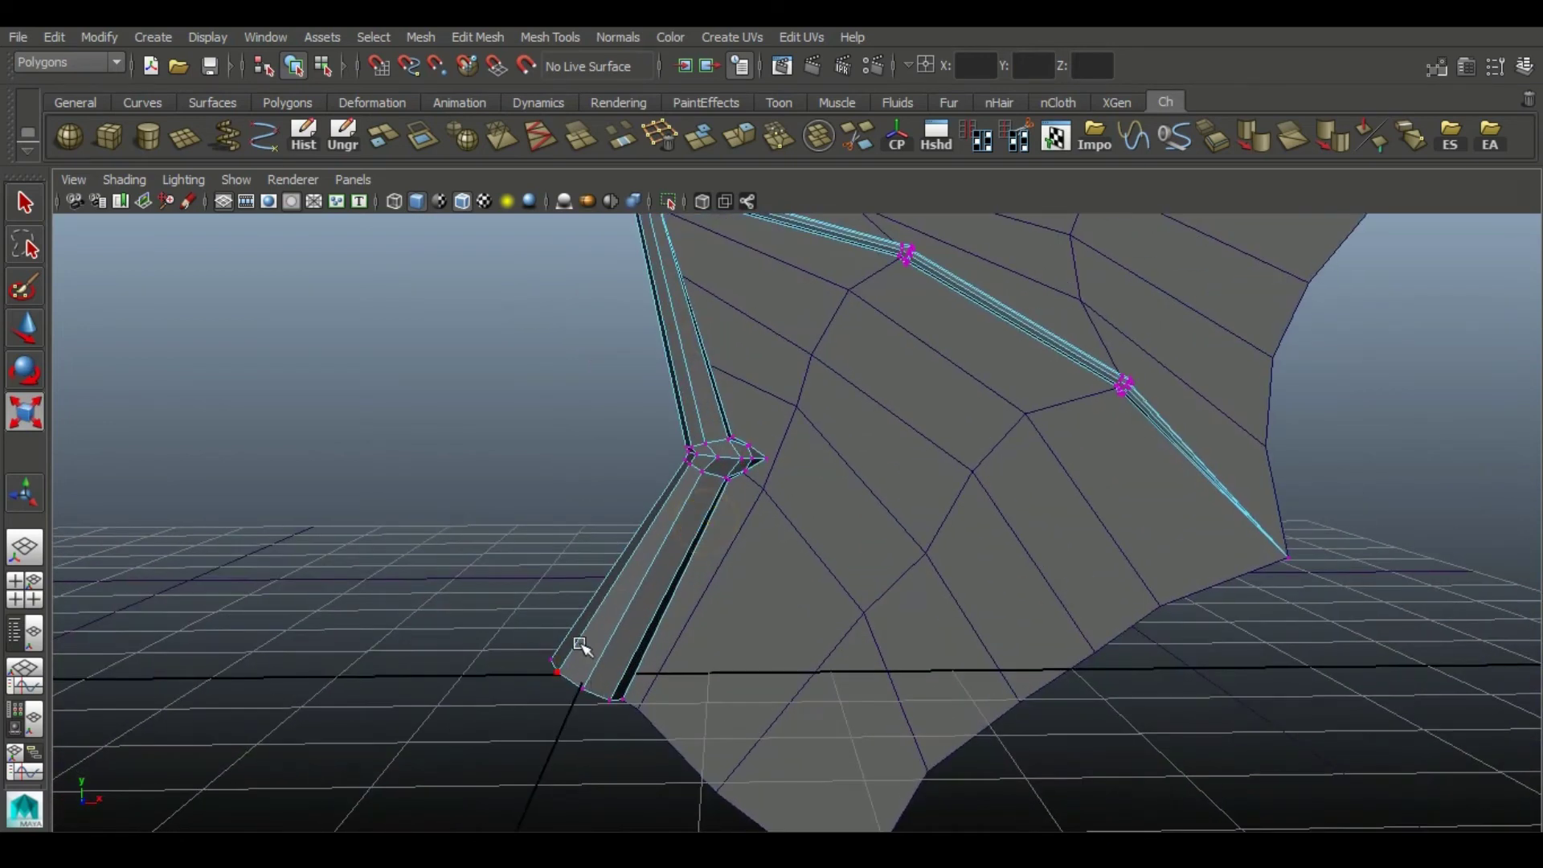
left_click(19, 336)
key("r")
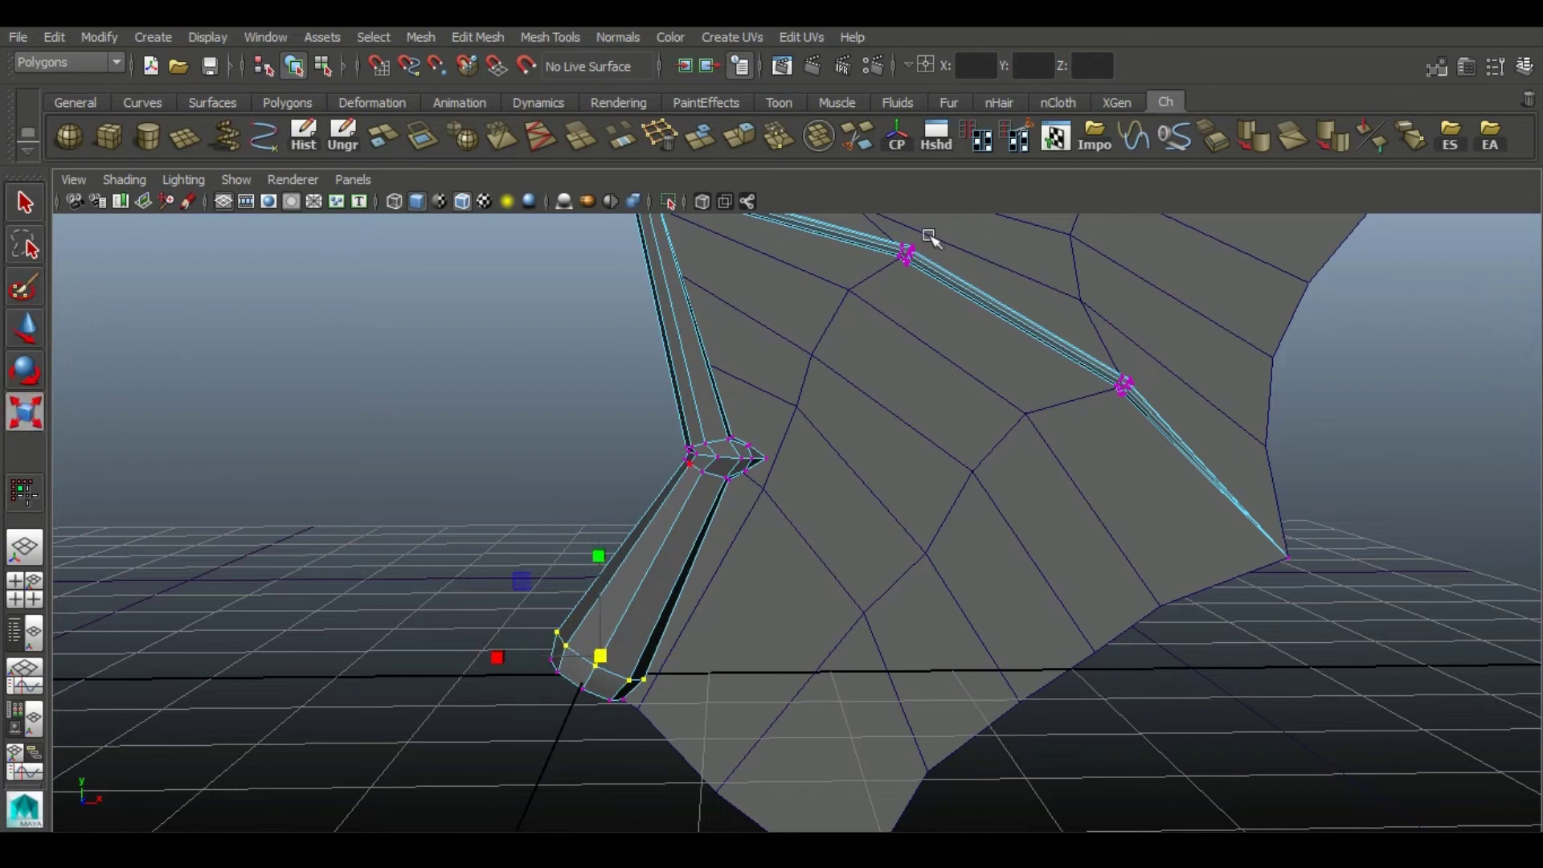
- Insert a second edge loop partway up the forearm, then select the loop near the base for scaling
key("y")
left_click(23, 327)
right_click_drag(585, 664, 586, 617)
double_click(607, 668)
key("r")
middle_click_drag(501, 633, 522, 636)
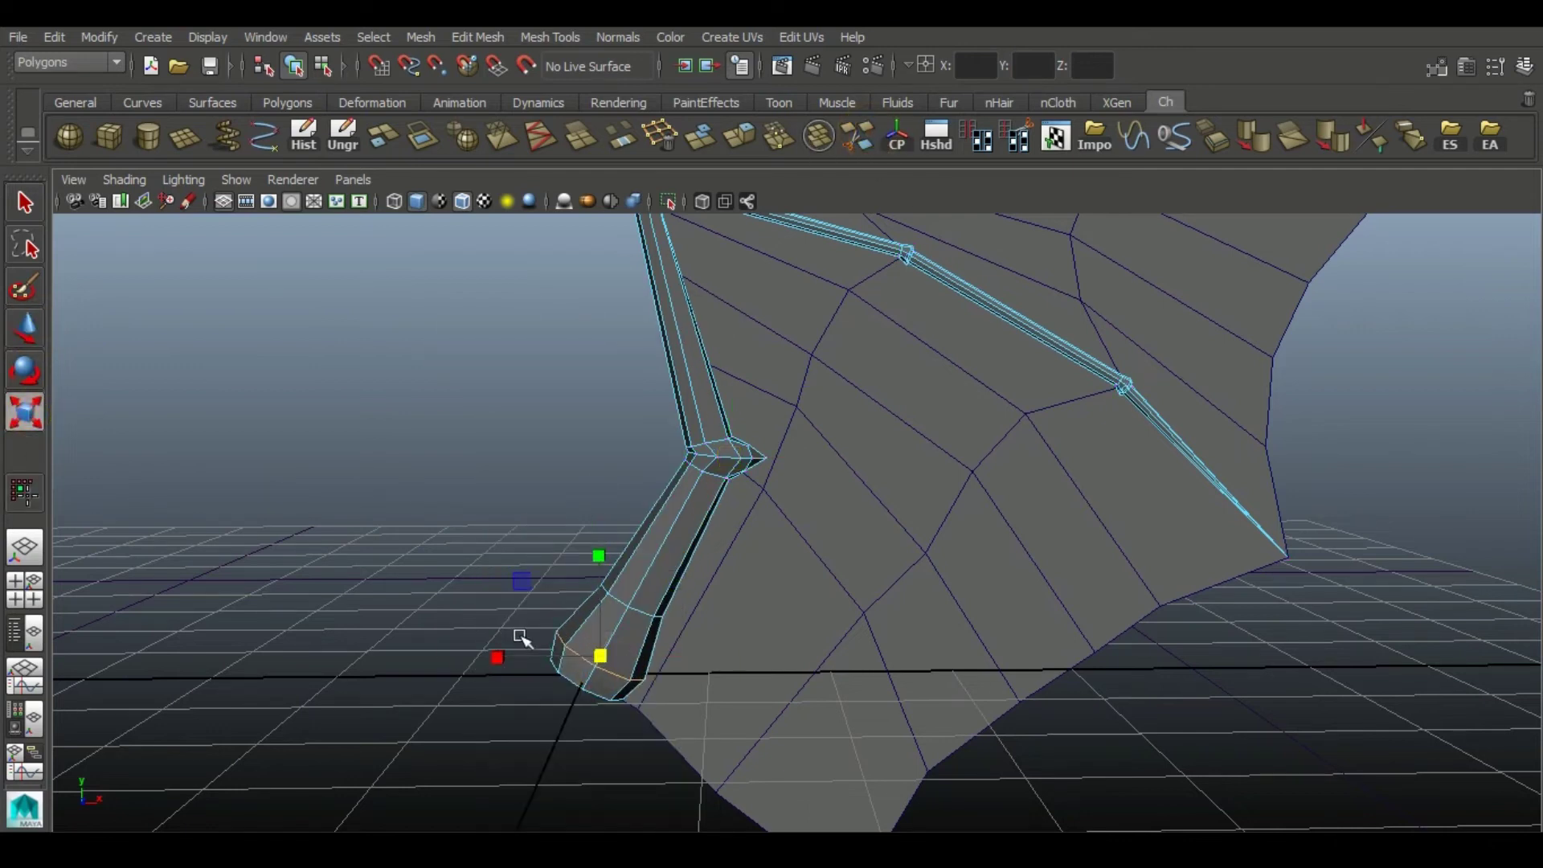
- Delete the cap face at the forearm's base and return to object mode
left_click_drag(635, 593, 735, 619, "alt")
left_click(751, 583)
left_click_drag(774, 507, 808, 329, "alt")
right_click_drag(808, 329, 884, 381)
left_click(751, 600)
key("Delete")
left_click_drag(1149, 684, 755, 576, "alt")
right_click_drag(754, 447, 817, 389)
left_click_drag(974, 704, 1010, 709, "alt")
left_click_drag(1010, 709, 655, 277)
left_click(1129, 713)
left_click_drag(1129, 713, 1098, 668, "alt")
- Isolate the lower membrane, select its border edges along the arm and forearm, and show the full wing again
key("q")
middle_click_drag(693, 680, 779, 552, "alt")
scroll(779, 552, "up", 2)
scroll(779, 552, "down", 2)
middle_click_drag(732, 353, 718, 481, "alt")
left_click(824, 489)
scroll(683, 508, "up", 1)
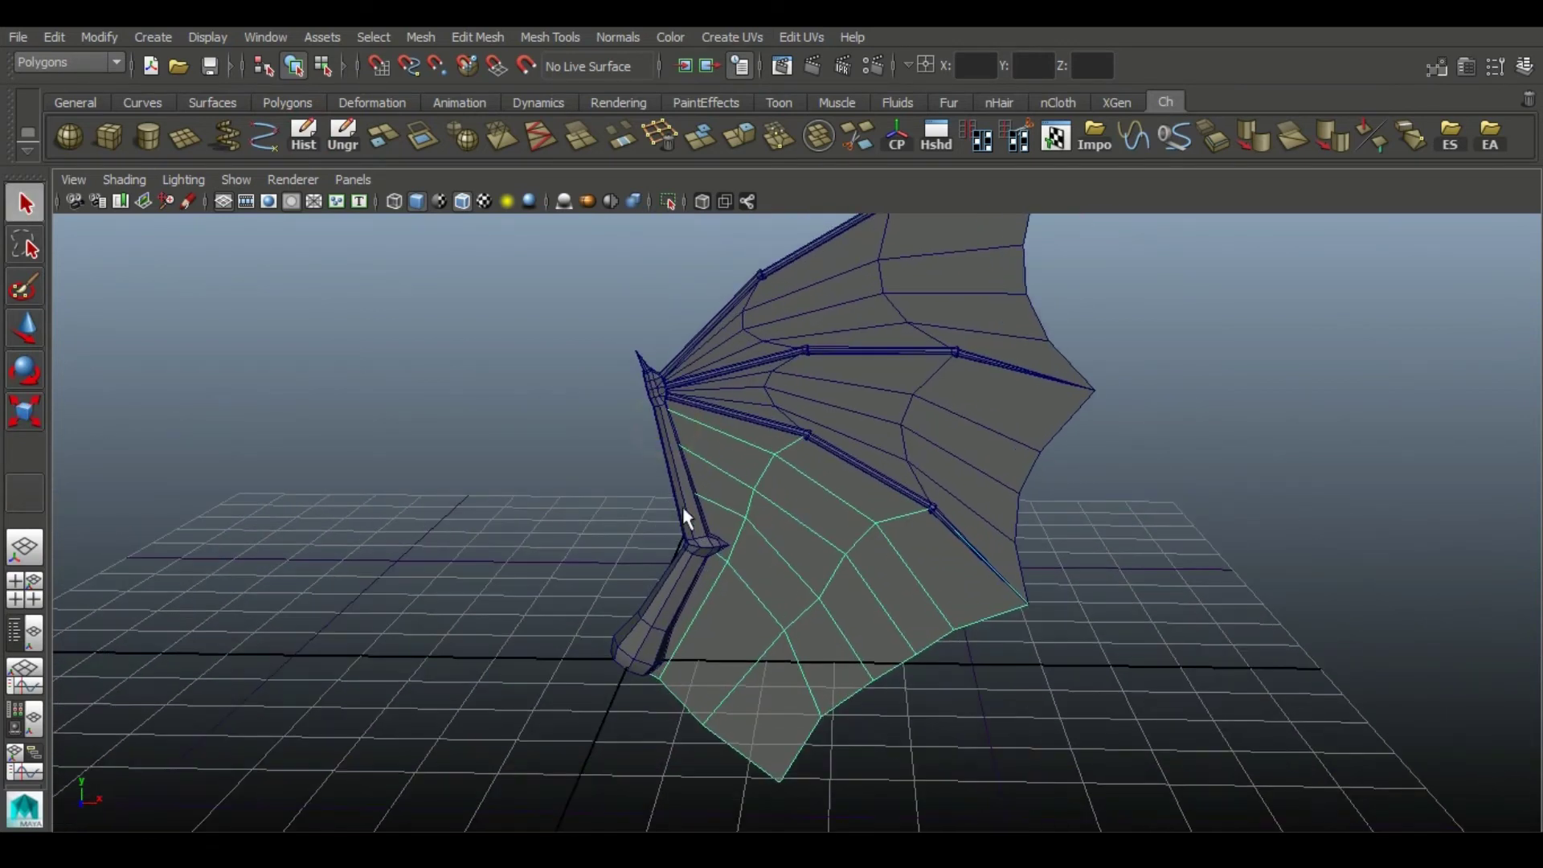
left_click(666, 202)
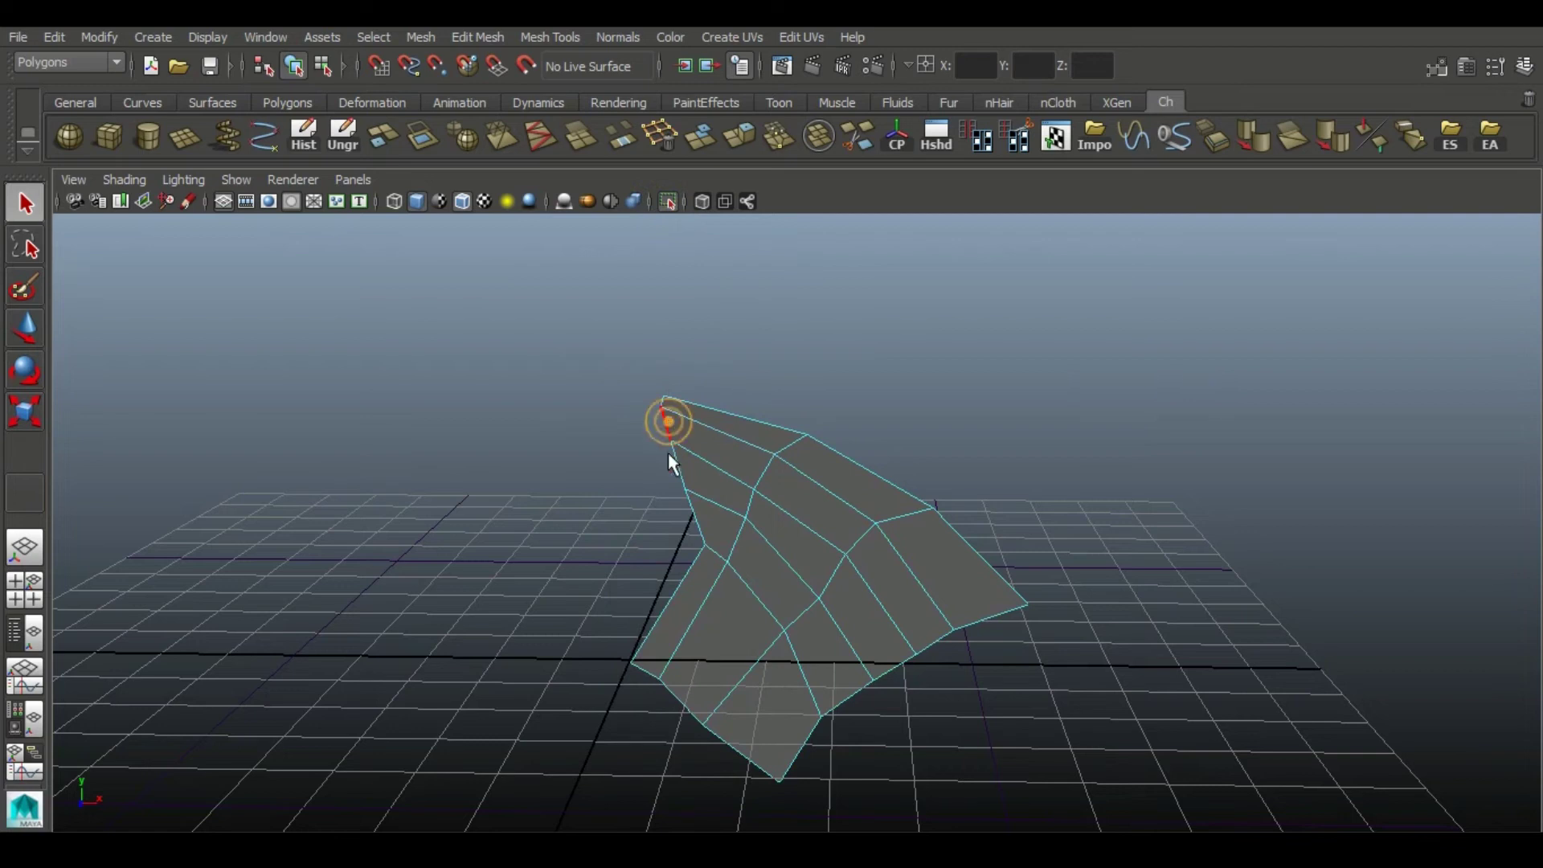
left_click(662, 202)
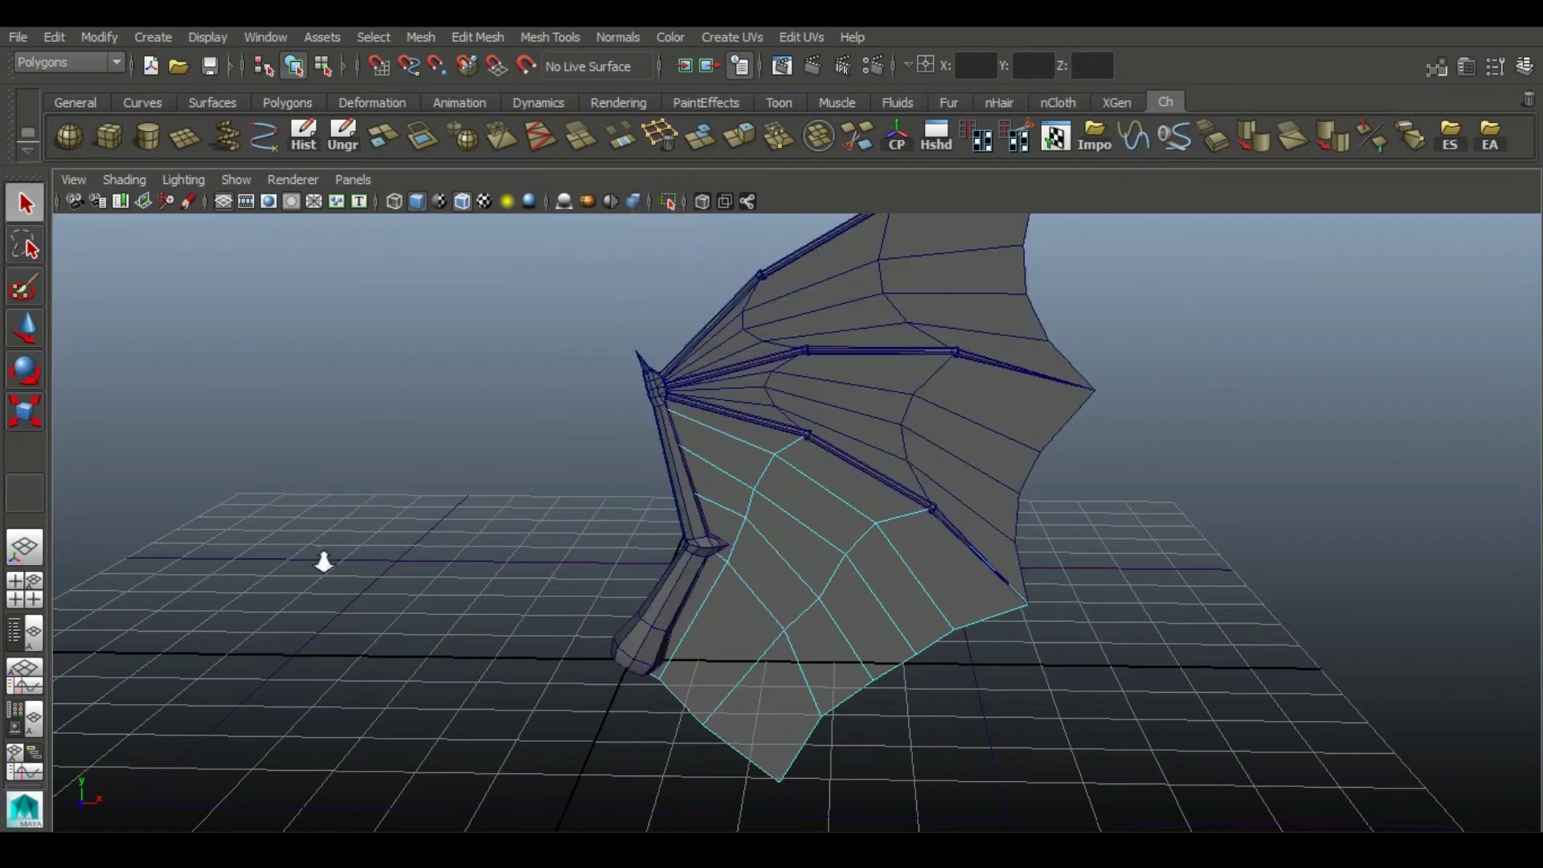
- Extrude the membrane's arm-side border edges outward past the arm bones and scale the new border shorter
right_click_drag(323, 560, 538, 554, "alt")
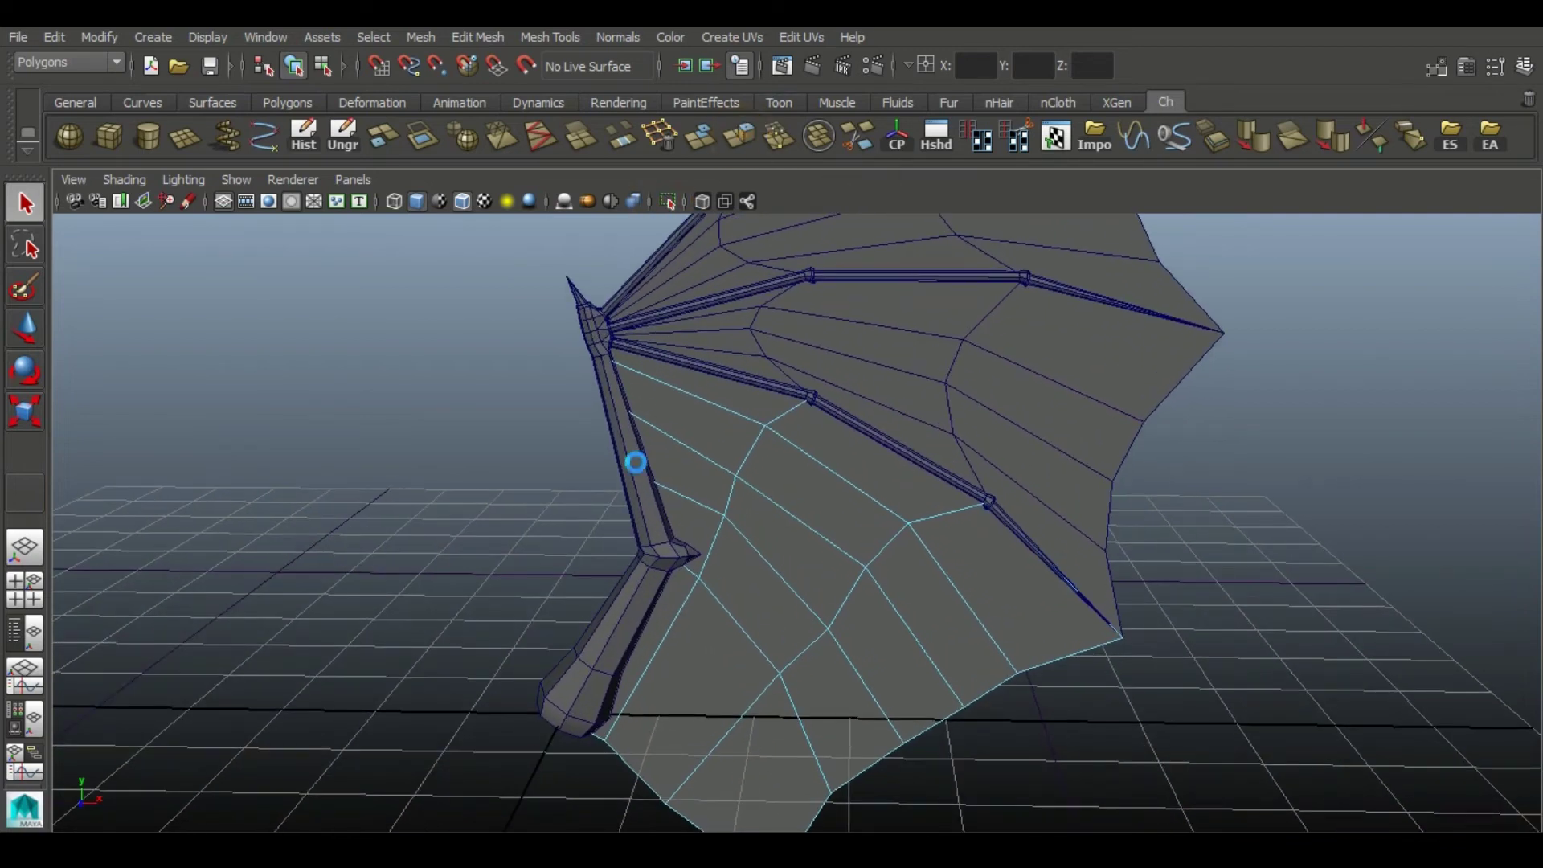
left_click_drag(585, 533, 475, 542)
key("ctrl+z")
left_click(18, 343)
left_click_drag(686, 472, 619, 448)
left_click(29, 425)
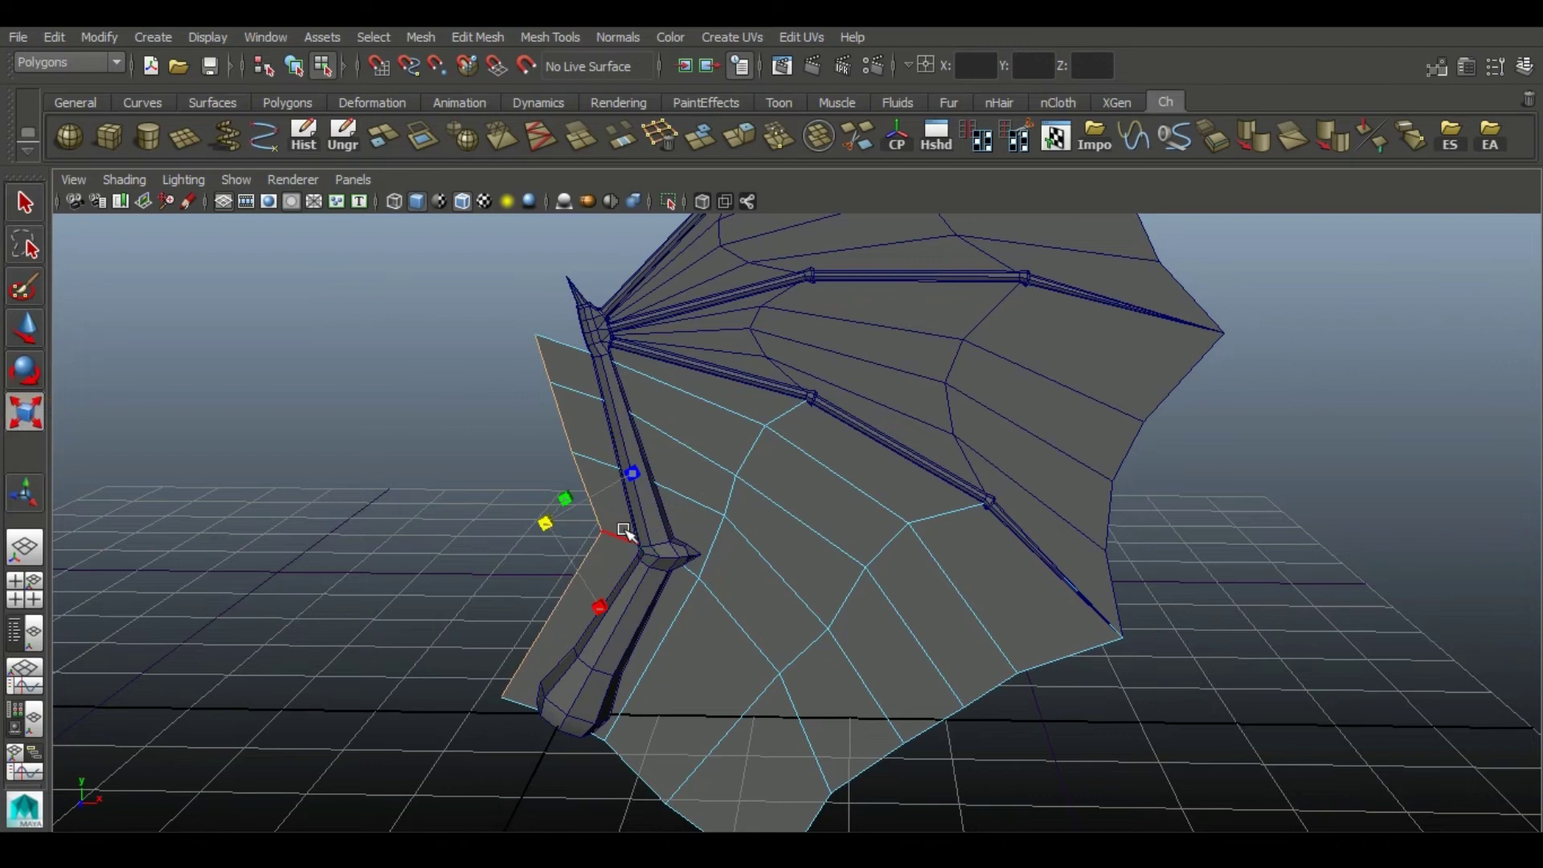
left_click_drag(624, 531, 551, 529)
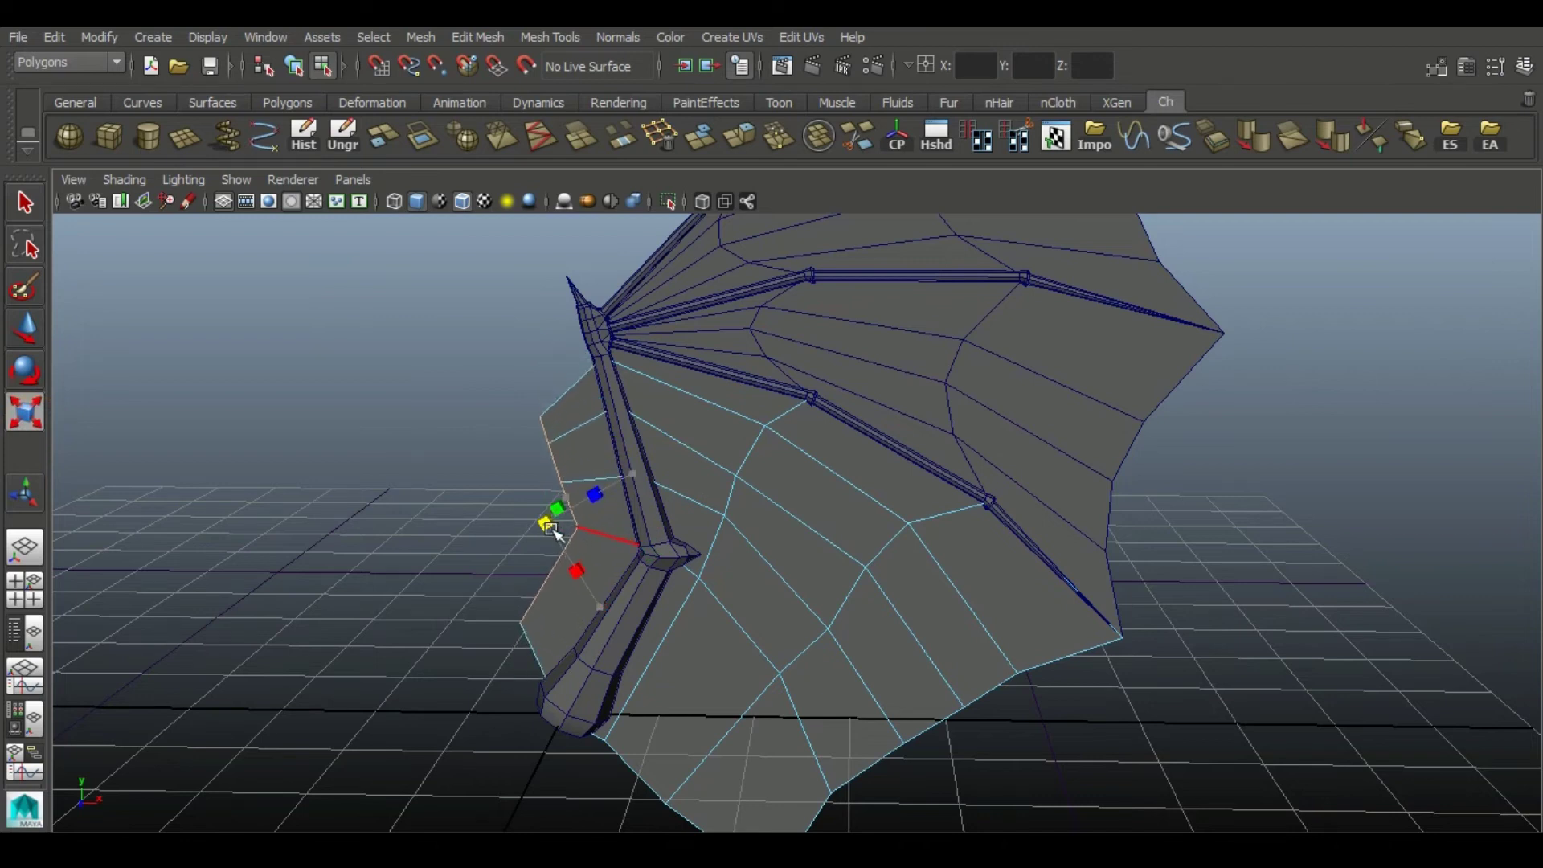
- Insert an edge loop across the new membrane strip beside the forearm
right_click_drag(609, 420, 637, 517, "alt")
middle_click_drag(638, 516, 648, 472, "alt")
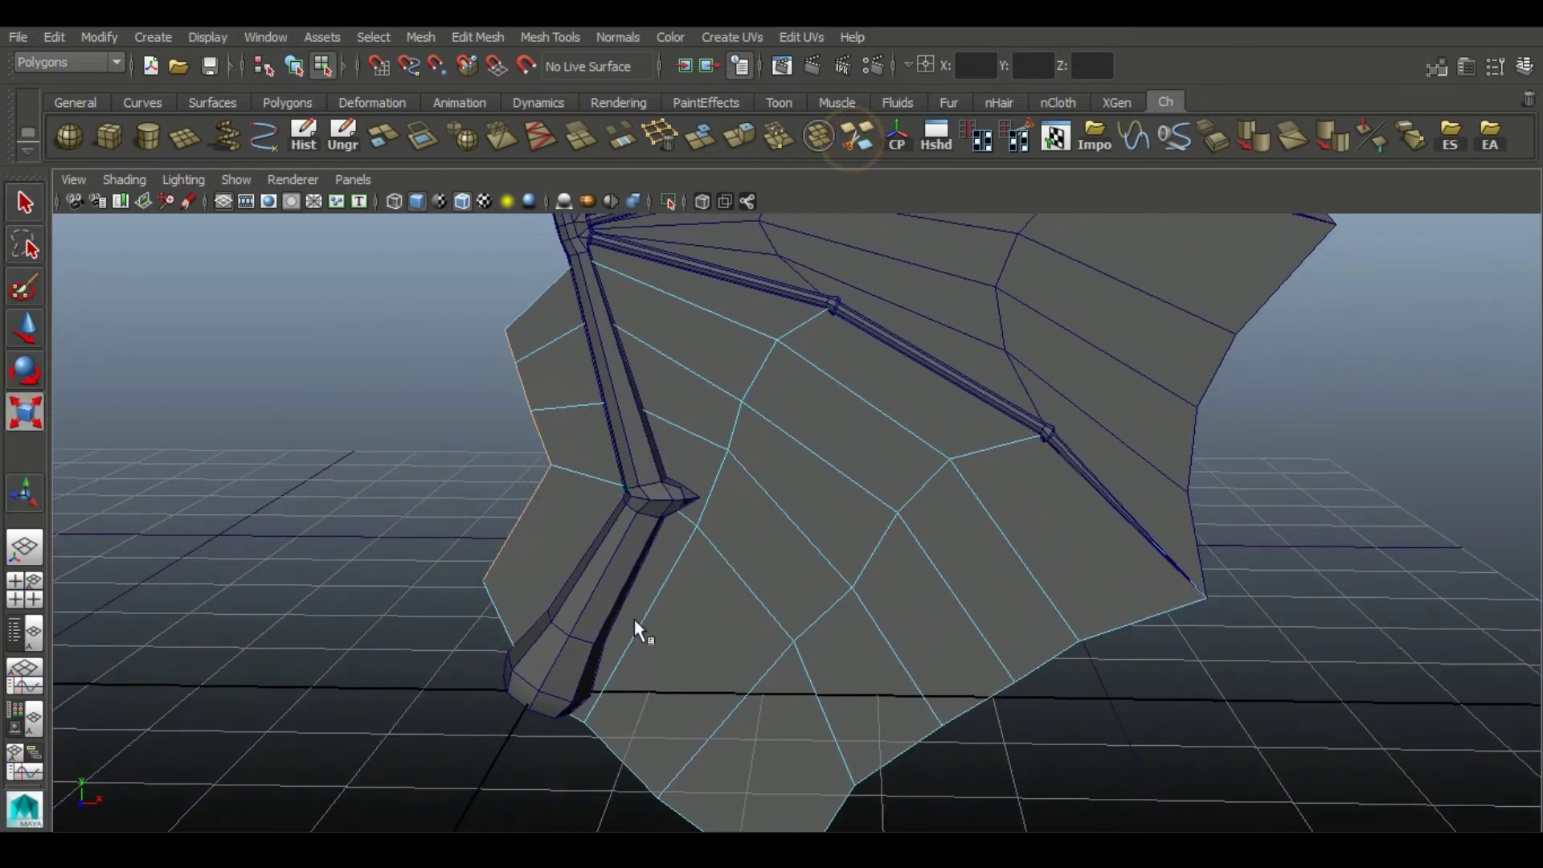
left_click(30, 328)
- In the front view, move the new strip's outer vertices inward toward the arm bones
key("space")
key("space")
middle_click_drag(664, 380, 575, 561, "alt")
right_click_drag(575, 561, 589, 563, "alt")
left_click_drag(273, 434, 430, 417, "alt")
right_click_drag(431, 417, 557, 462, "alt")
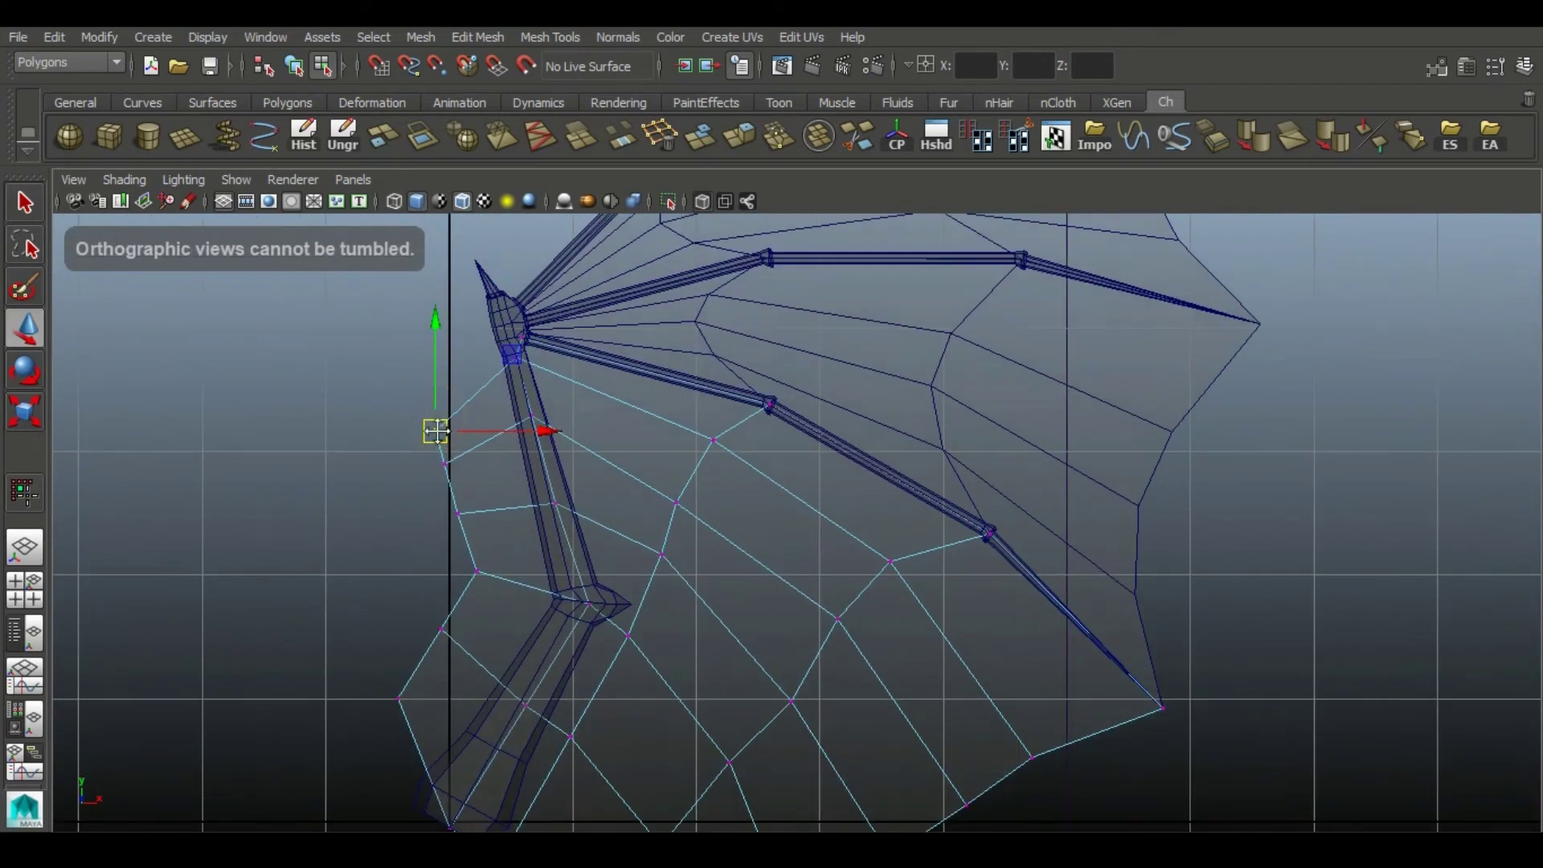
middle_click_drag(556, 462, 615, 524, "alt")
left_click(542, 441)
left_click_drag(492, 492, 537, 593)
middle_click_drag(586, 503, 602, 387, "alt")
right_click_drag(602, 387, 635, 482, "alt")
left_click(756, 561)
left_click_drag(574, 502, 474, 585)
left_click(384, 587)
left_click(437, 524)
left_click(415, 520)
left_click(608, 299)
left_click_drag(416, 522, 601, 522)
- Adjust the strip's vertices around the elbow and forearm to smooth its outer curve
left_click_drag(504, 324, 570, 474)
left_click_drag(544, 412, 574, 394)
left_click_drag(520, 539, 553, 564)
left_click_drag(540, 548, 572, 579)
left_click_drag(448, 593, 514, 630)
left_click_drag(496, 613, 529, 684)
left_click_drag(526, 539, 582, 592)
mouse_move(510, 671)
left_mouse_down()
mouse_move(533, 695)
mouse_move(516, 683)
left_mouse_up()
left_click_drag(552, 565, 587, 598)
- Pull the strip's upper-arm vertices close to the bone and snap its top vertex beneath the wrist
left_click_drag(584, 518, 604, 525)
mouse_move(587, 438)
left_mouse_down()
mouse_move(586, 458)
mouse_move(604, 458)
left_mouse_up()
left_click(576, 392)
left_click_drag(578, 392, 596, 392)
key("v")
left_click_drag(542, 336, 584, 333)
left_click(535, 364)
- Return to object mode in the perspective view and check the lower membrane in smooth preview
right_click_drag(796, 479, 1057, 282)
key("space")
key("space")
right_click_drag(1064, 479, 723, 484, "alt")
left_click_drag(691, 487, 660, 469, "alt")
right_click_drag(660, 469, 819, 539, "alt")
left_click(893, 619)
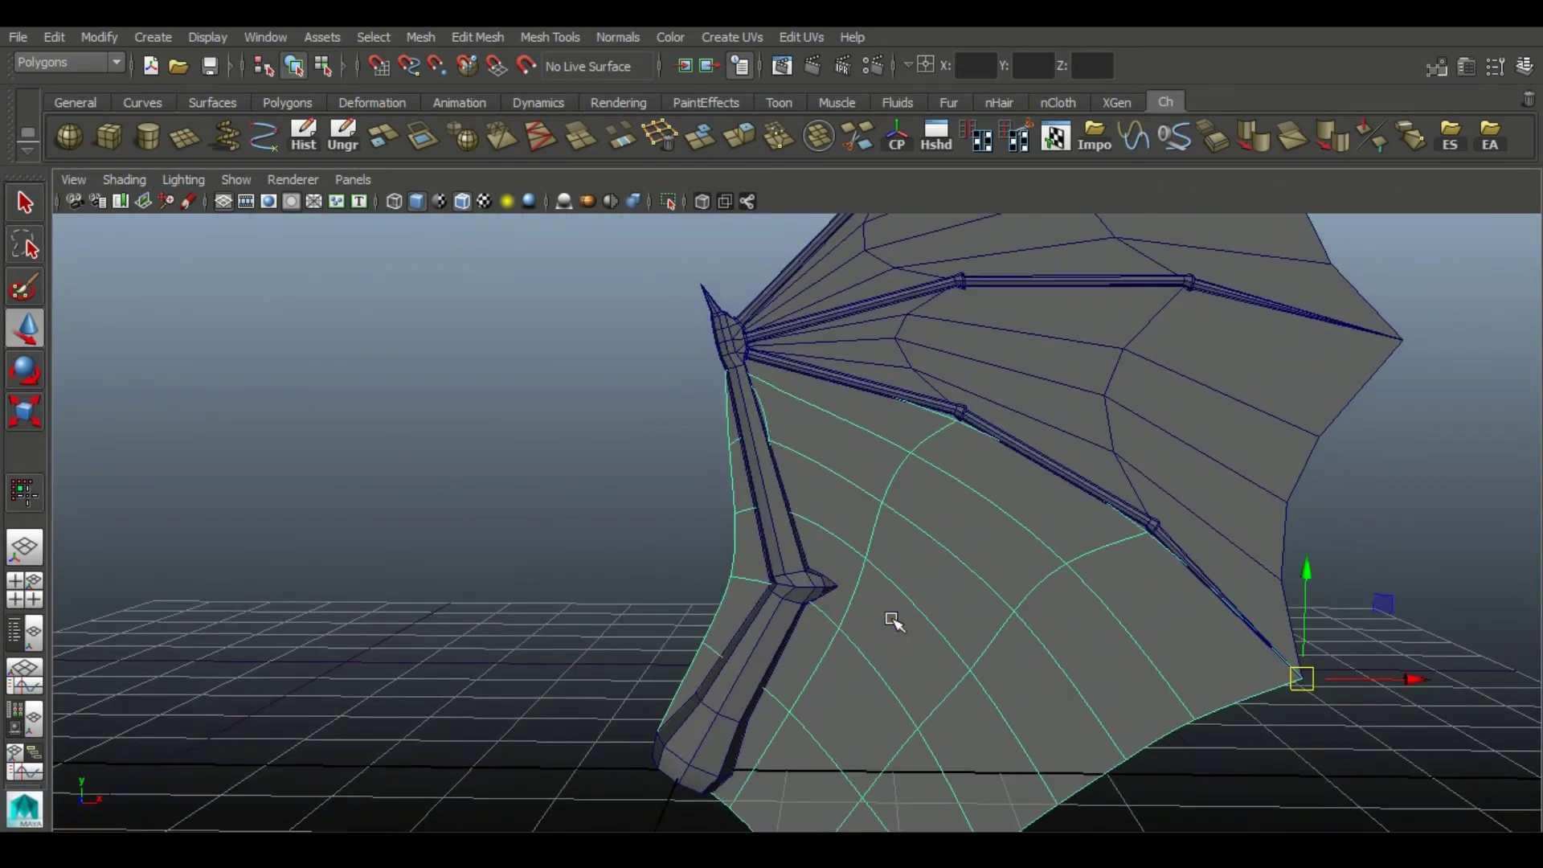
- Insert an edge loop across the middle of the wrist claw and move the claw's tip slightly inward
left_click(716, 341)
right_click_drag(716, 341, 694, 454, "alt")
right_click_drag(1258, 781, 1318, 808, "alt")
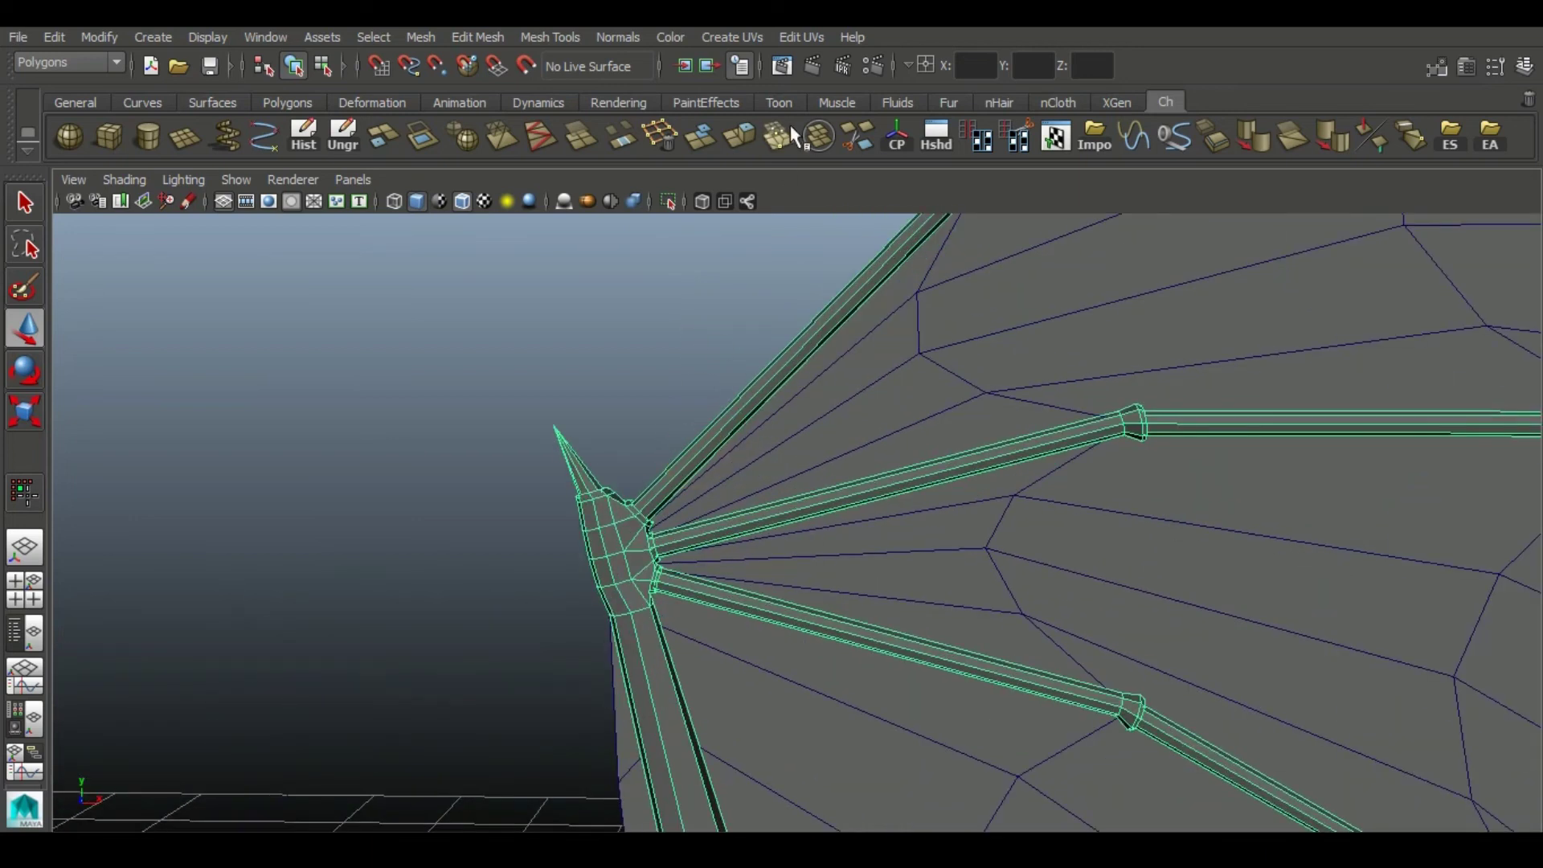
left_click(856, 135)
left_click_drag(544, 466, 618, 454)
left_click(18, 323)
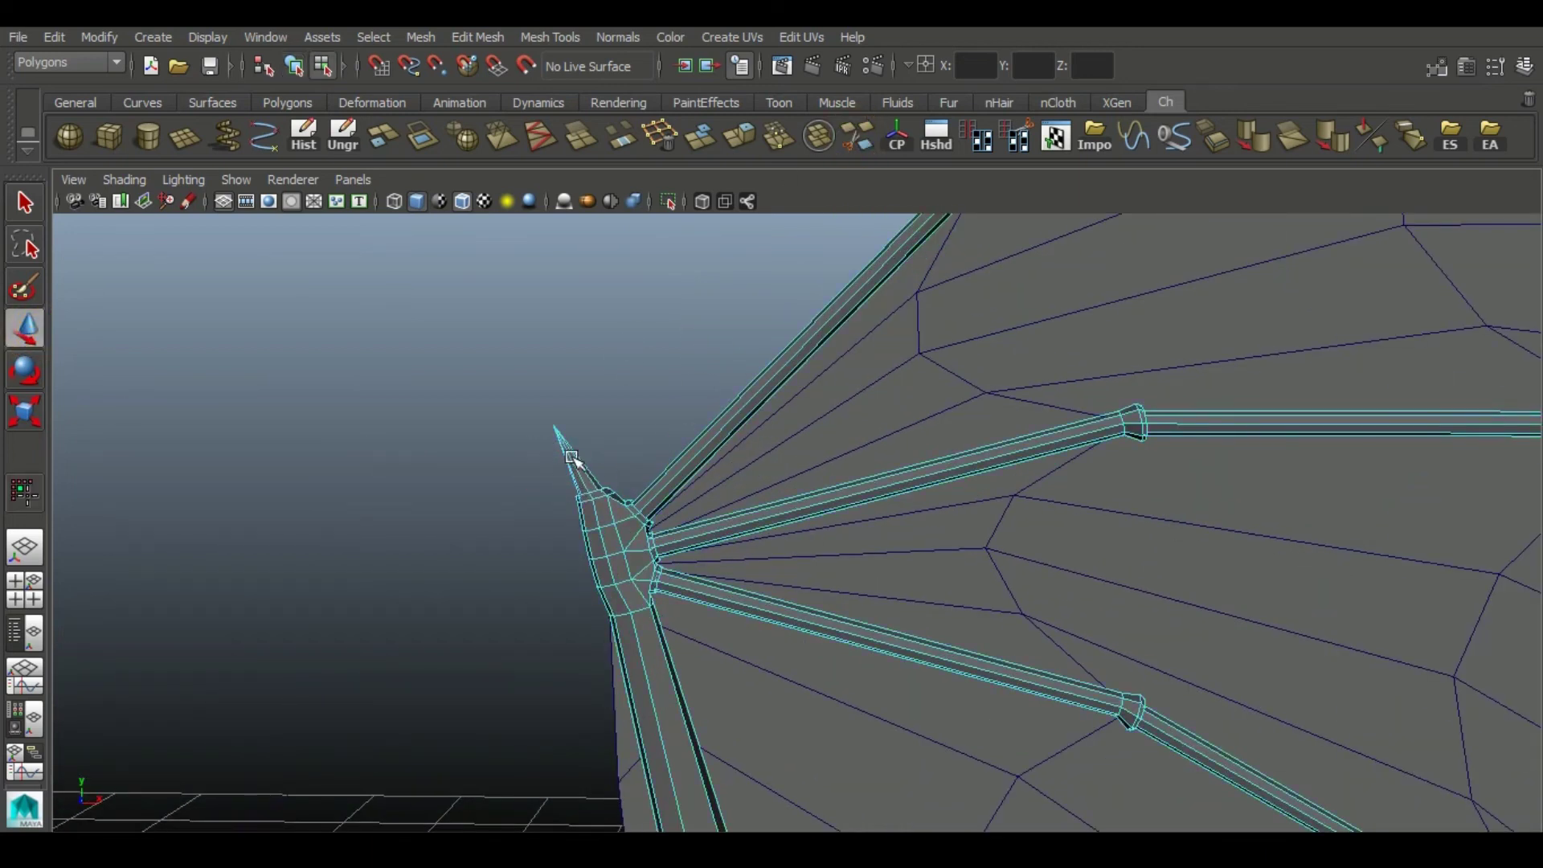
left_click_drag(532, 371, 583, 448)
left_click_drag(626, 350, 641, 349)
left_click(731, 259)
- Insert another edge loop near the claw's base, then move and rotate the upper claw vertices to curve it
left_click(857, 138)
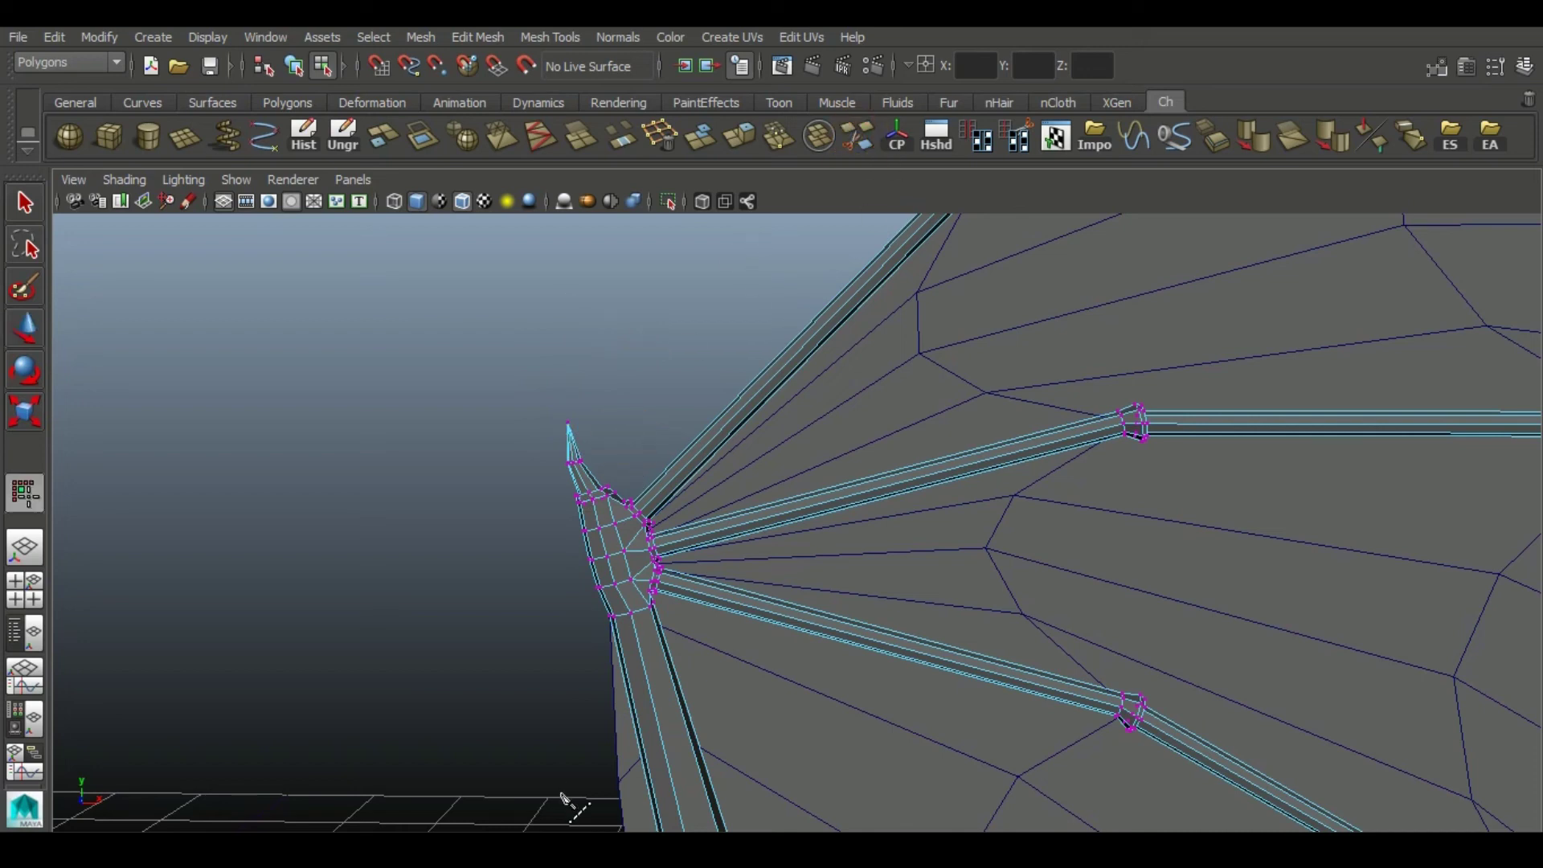
left_click_drag(560, 646, 580, 586, "alt")
scroll(582, 580, "up", 4)
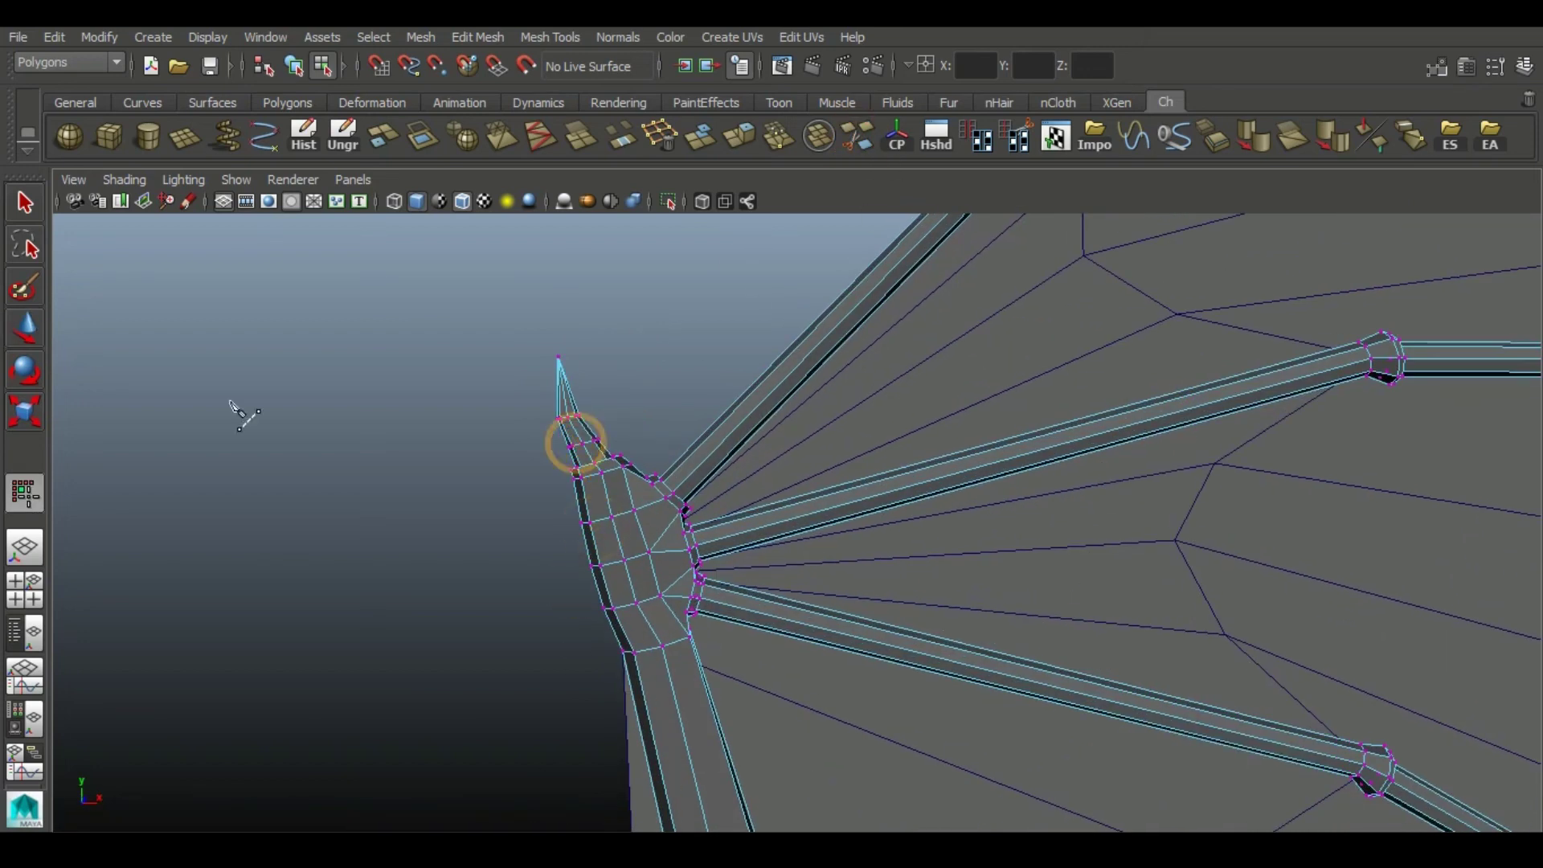
left_click(27, 326)
left_click_drag(604, 429, 606, 428)
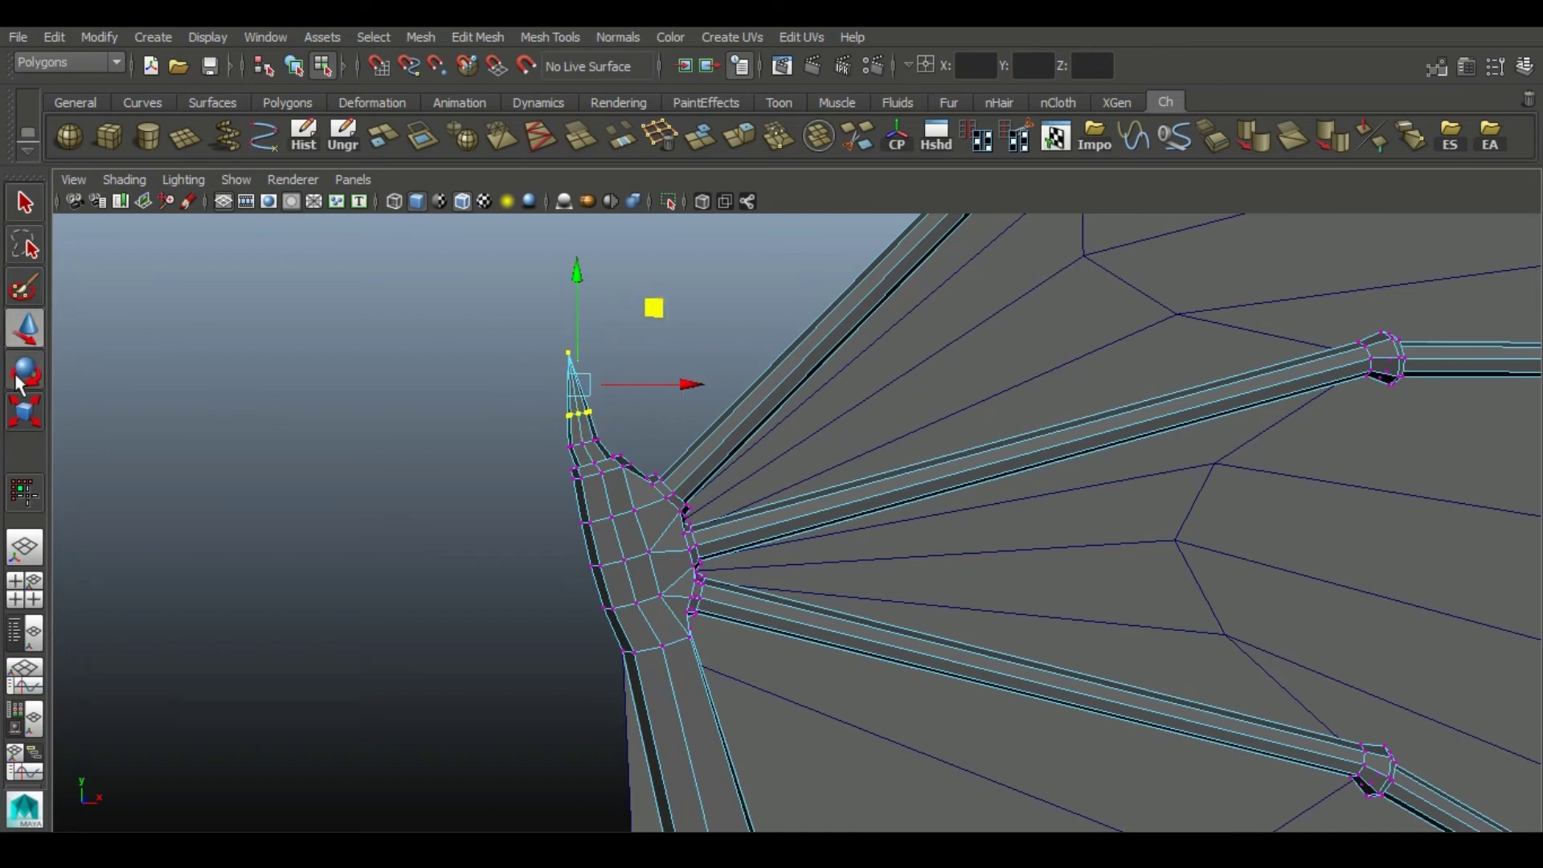
key("e")
left_click_drag(667, 338, 661, 338)
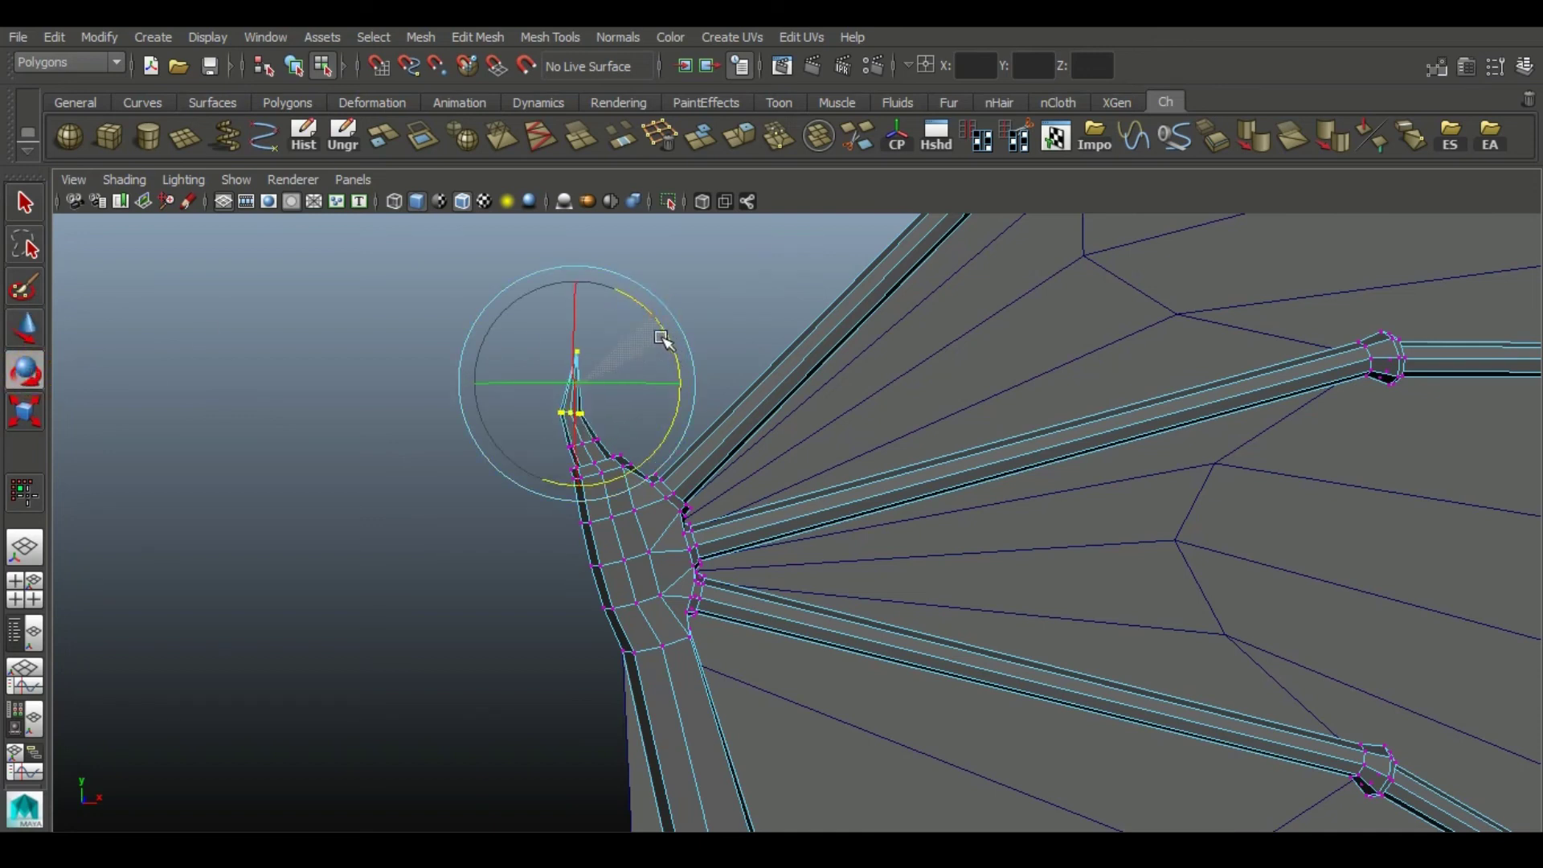
left_click(22, 329)
right_click_drag(589, 441, 734, 262)
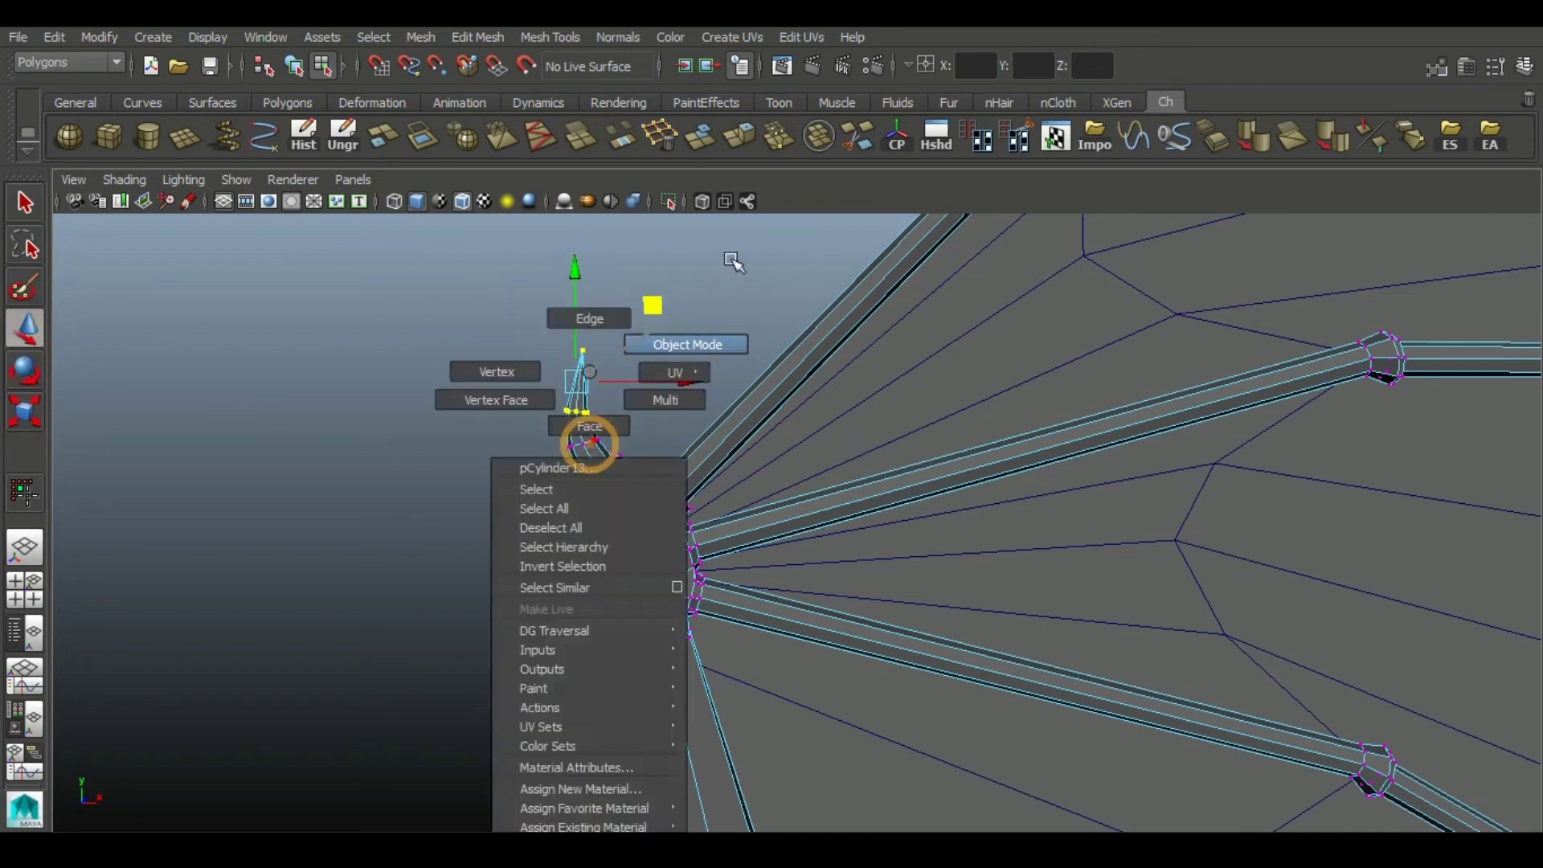
- Select all three wing membranes and isolate them in the view
right_click_drag(836, 610, 337, 406, "alt")
middle_click_drag(949, 772, 725, 599, "alt")
mouse_move(788, 658)
left_mouse_down("alt")
mouse_move(410, 673)
mouse_move(475, 675)
mouse_move(385, 644)
mouse_move(1289, 635)
mouse_move(875, 637)
mouse_move(793, 672)
left_mouse_up("alt")
right_click_drag(792, 671, 712, 485, "alt")
middle_click_drag(713, 486, 723, 480, "alt")
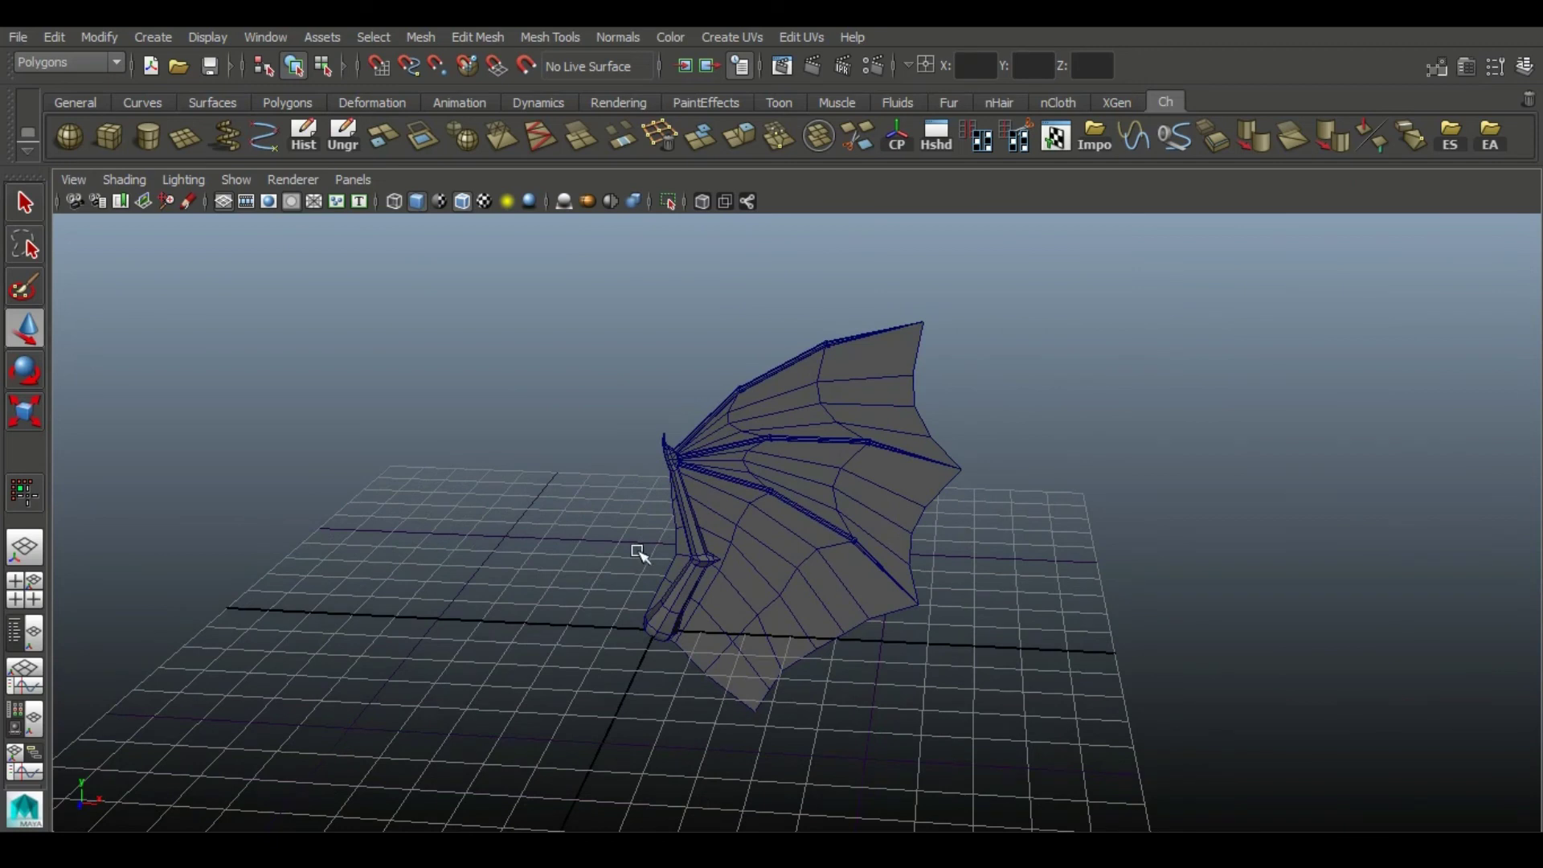
left_click_drag(1012, 581, 1023, 565, "alt")
right_click_drag(1023, 565, 1049, 618, "alt")
left_click(880, 639)
left_click(919, 488)
left_click(932, 322)
left_click(900, 450, "shift")
left_click(834, 607, "shift")
left_click(668, 201)
right_click_drag(1004, 474, 1194, 610, "alt")
middle_click_drag(1194, 610, 950, 659, "alt")
left_click_drag(951, 659, 982, 651, "alt")
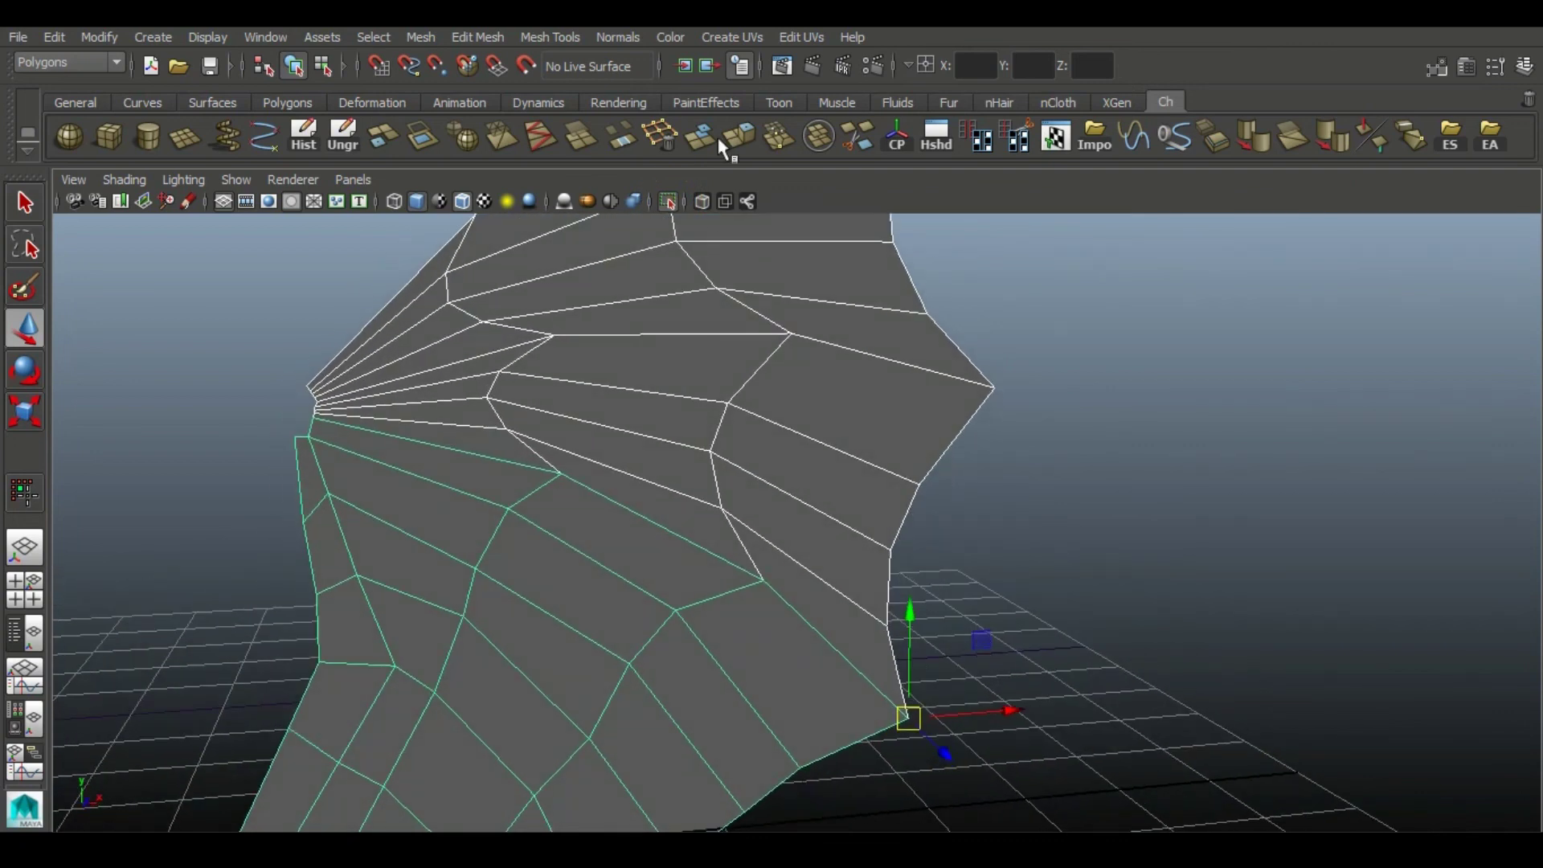
- Combine the three membranes into one mesh, delete its construction history, and refresh the isolated view
left_click(819, 135)
left_click(303, 133)
left_click(669, 200)
left_click(669, 200)
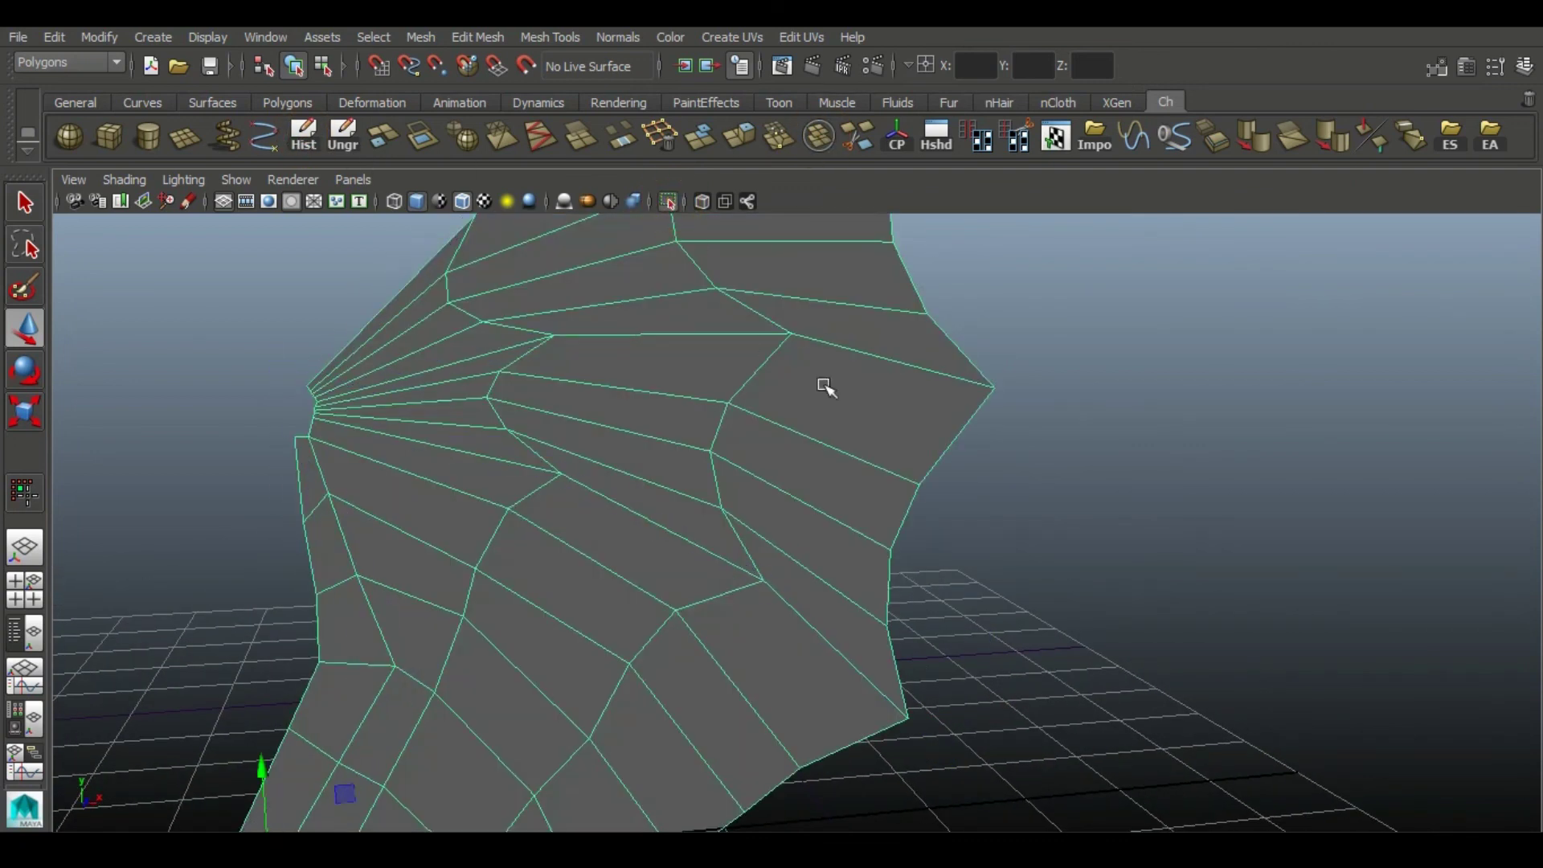
- Merge the combined membrane's shared vertices, show the whole wing again, and return to object mode
left_click(778, 137)
left_click(1075, 603)
left_click(854, 128)
left_click_drag(723, 634, 648, 639)
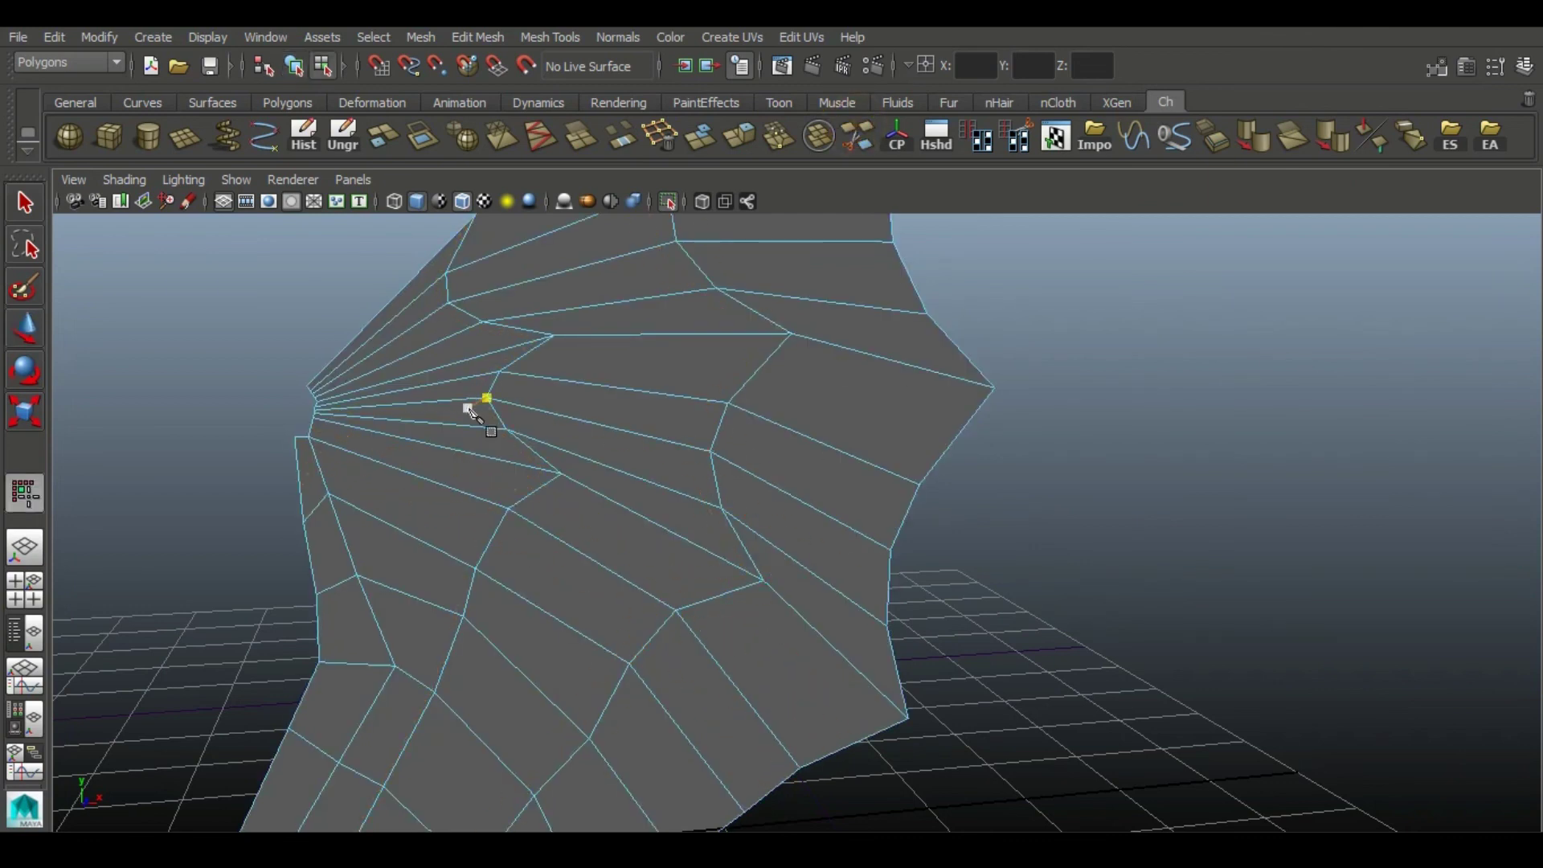
right_click_drag(792, 570, 776, 570, "alt")
middle_click_drag(683, 383, 694, 203, "alt")
left_click(670, 199)
right_click_drag(806, 661, 791, 661, "alt")
left_click(32, 323)
middle_click_drag(715, 312, 716, 367, "alt")
right_click_drag(717, 367, 795, 320)
left_click(930, 578)
right_click_drag(853, 537, 808, 539, "alt")
mouse_move(807, 539)
left_mouse_down("alt")
mouse_move(396, 558)
mouse_move(830, 537)
left_mouse_up("alt")
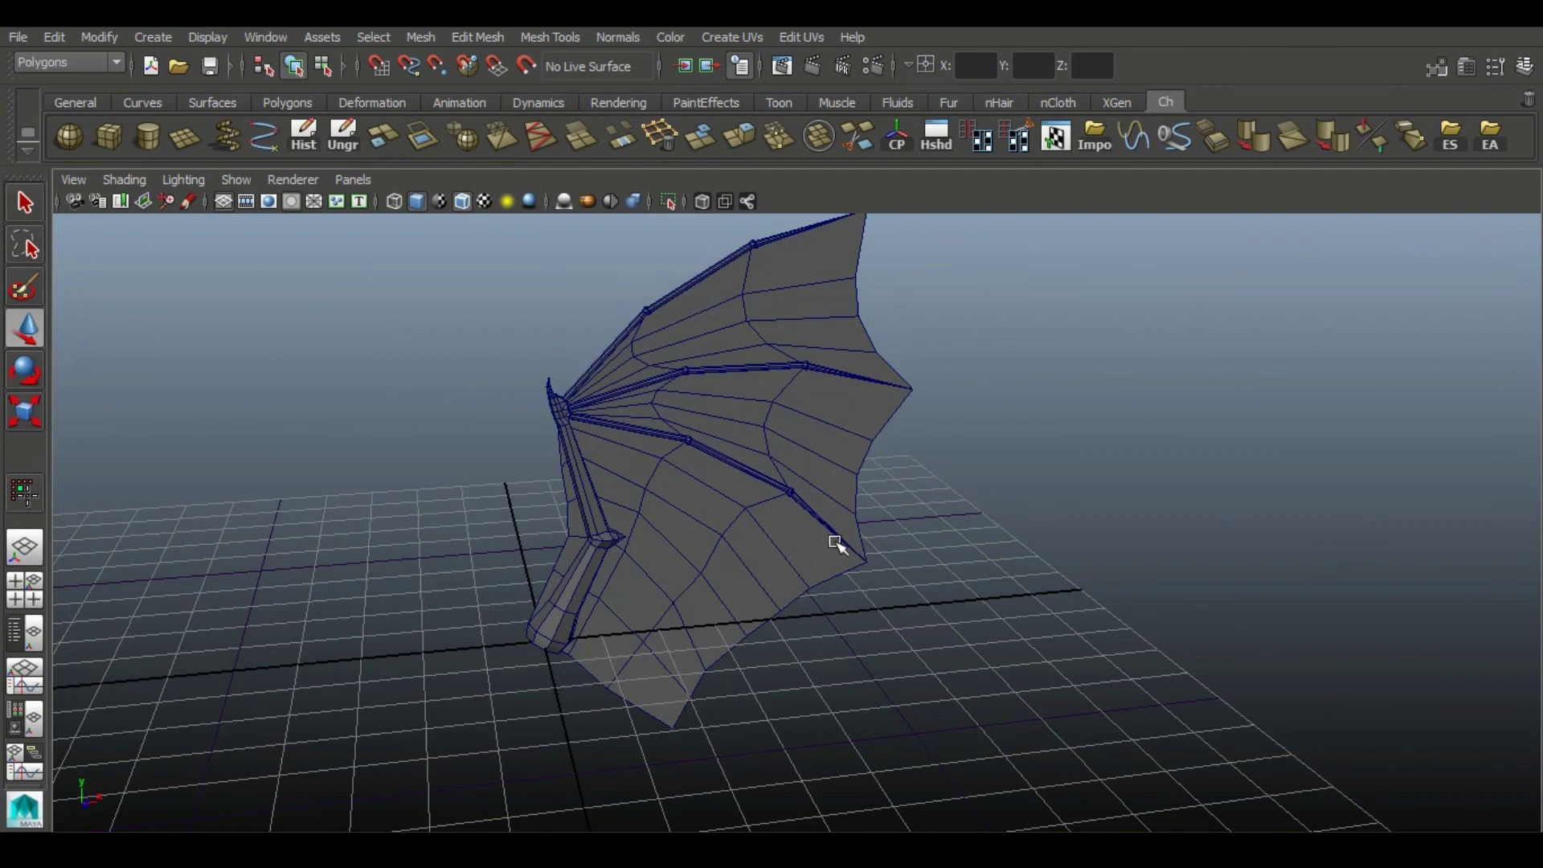
right_click_drag(840, 566, 709, 496, "alt")
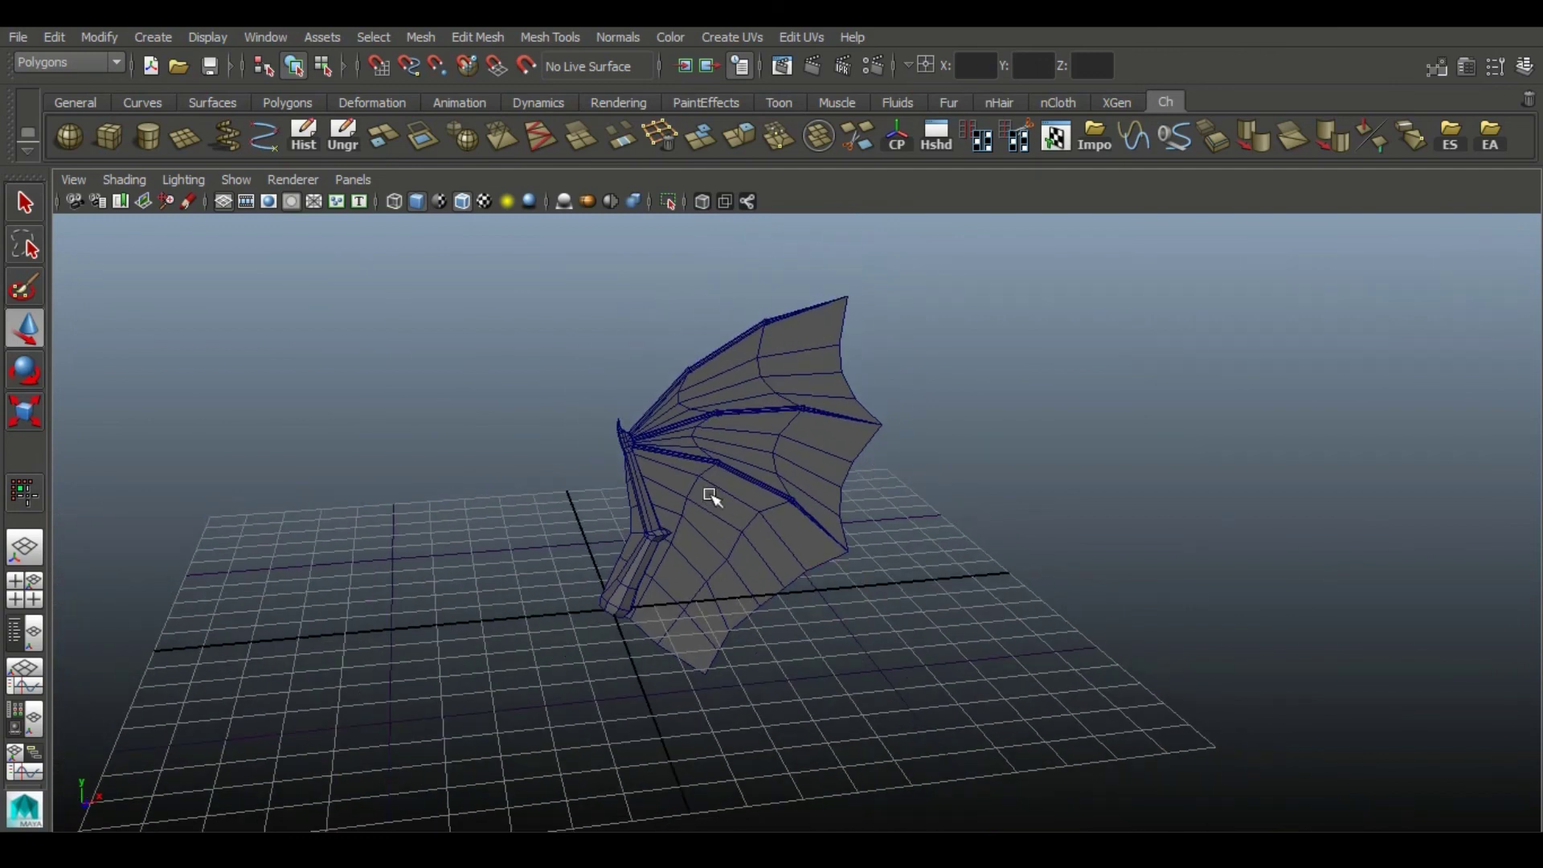
left_click(148, 137)
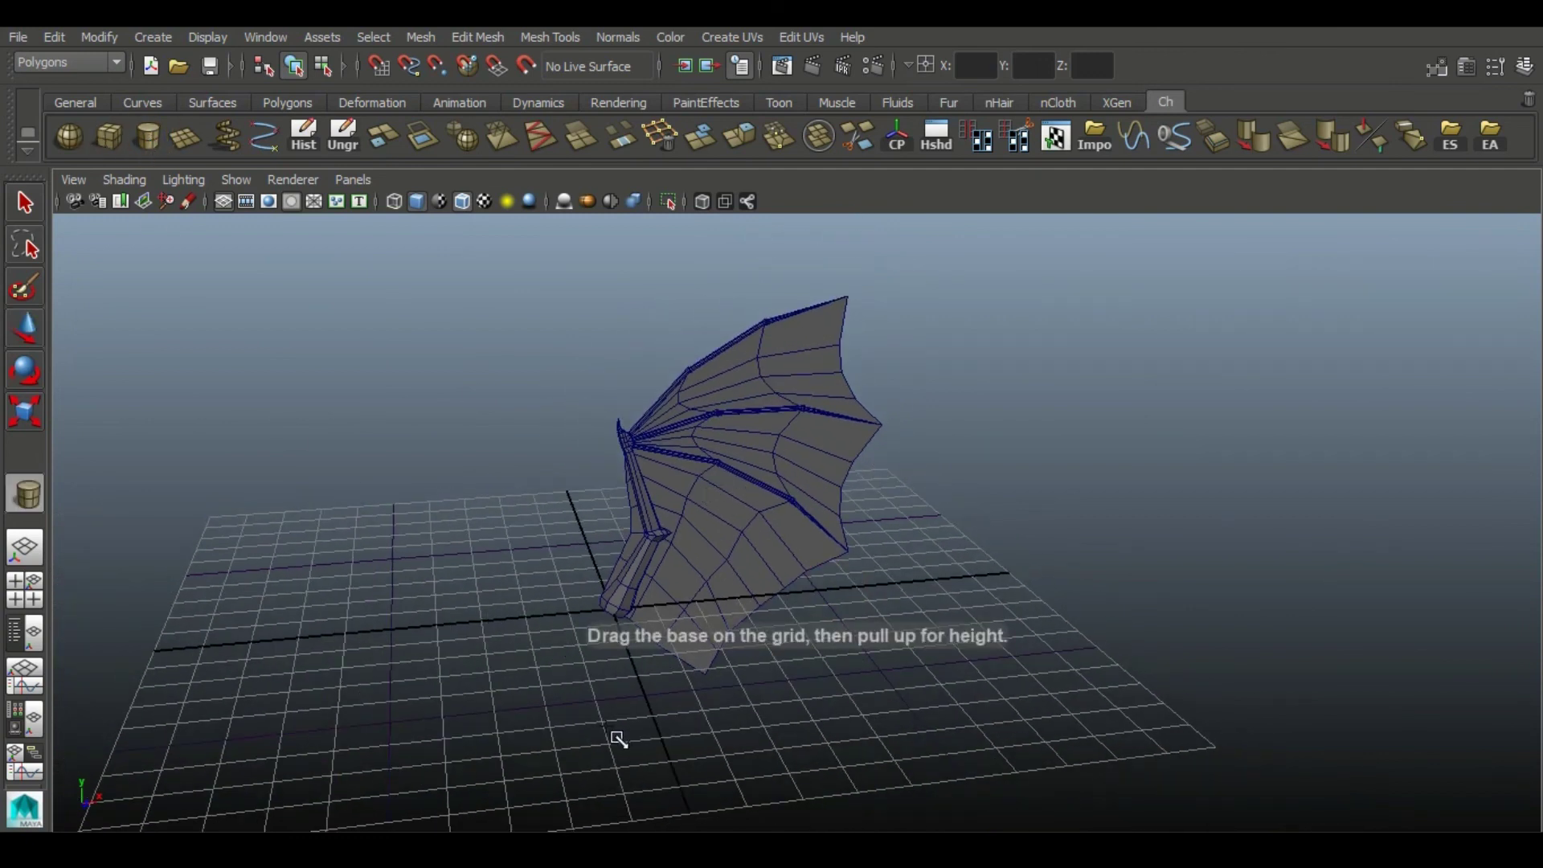
left_click_drag(613, 735, 613, 523, "alt")
key("w")
- Select the wing membrane together with the bone skeleton and move them about 3.7 units along the X axis
left_click(764, 562)
left_click(633, 515, "shift")
left_click_drag(703, 590, 853, 606)
left_click(597, 611)
left_click_drag(622, 619, 607, 629, "alt")
- Create a new display layer and add all the wing's objects to it
left_click(1525, 66)
left_click(1521, 637)
left_click_drag(534, 386, 872, 615)
right_click(1431, 664)
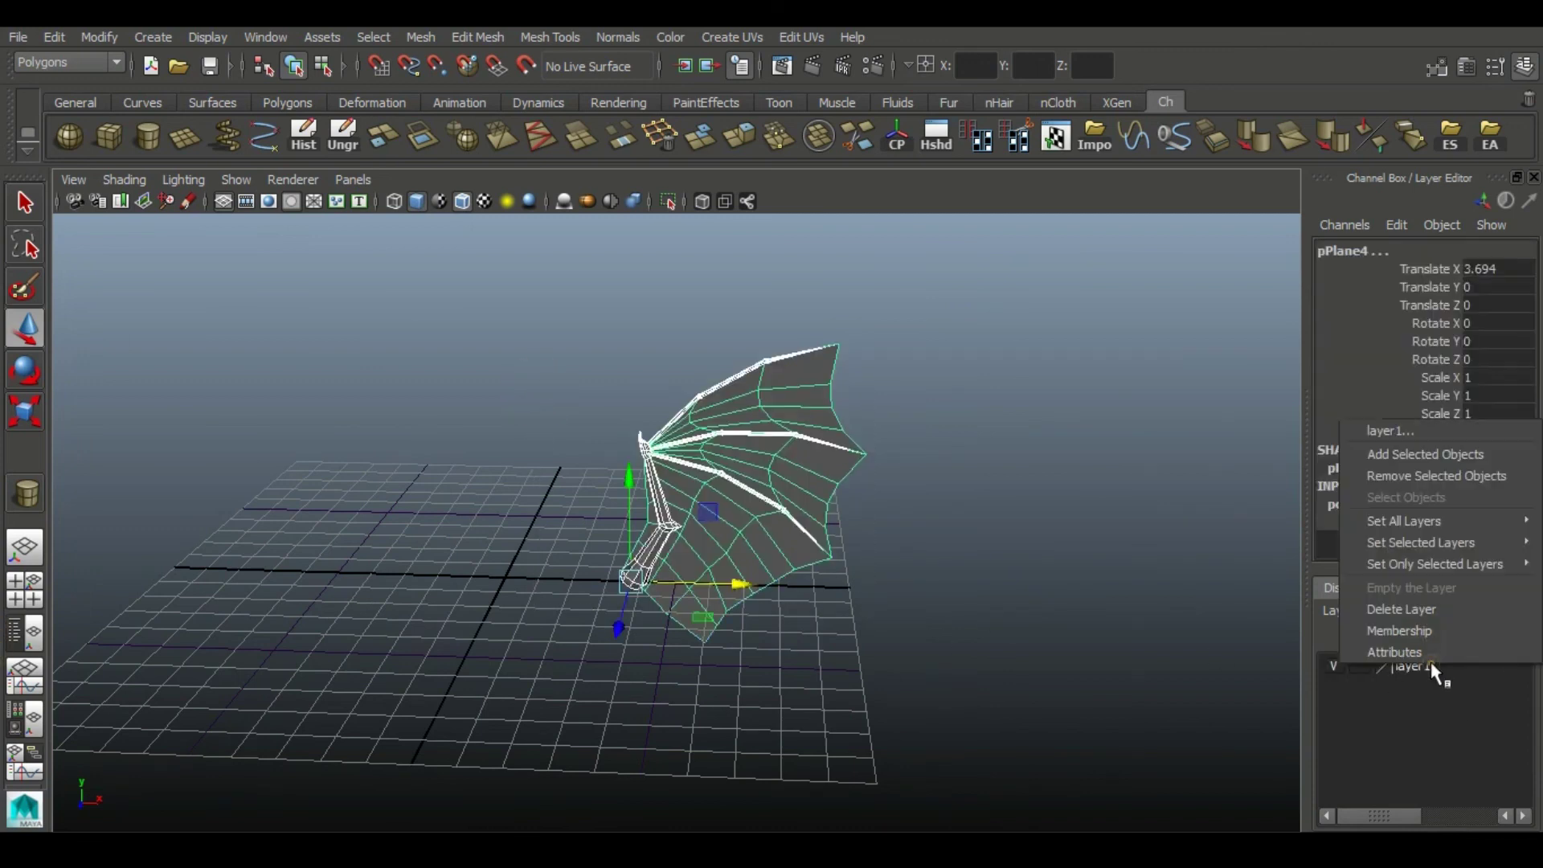
left_click(1398, 453)
- Rename the wing's display layer to W and deselect the wing
left_click(1412, 667)
double_click(1411, 667)
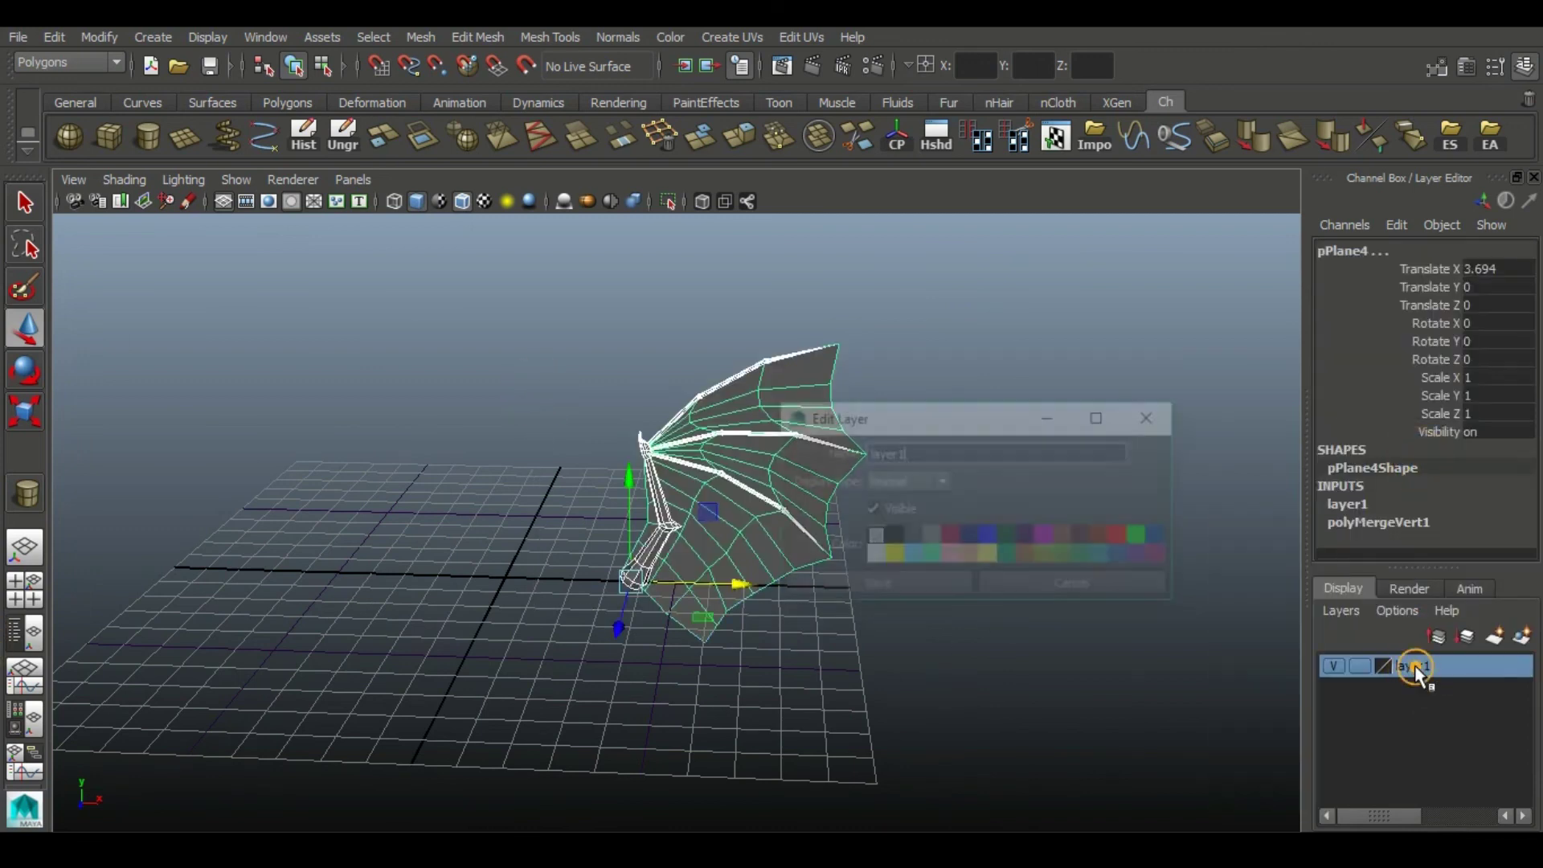
left_click(919, 597)
left_click(915, 688)
scroll(498, 414, "down", 2)
middle_click_drag(505, 419, 582, 439, "alt")
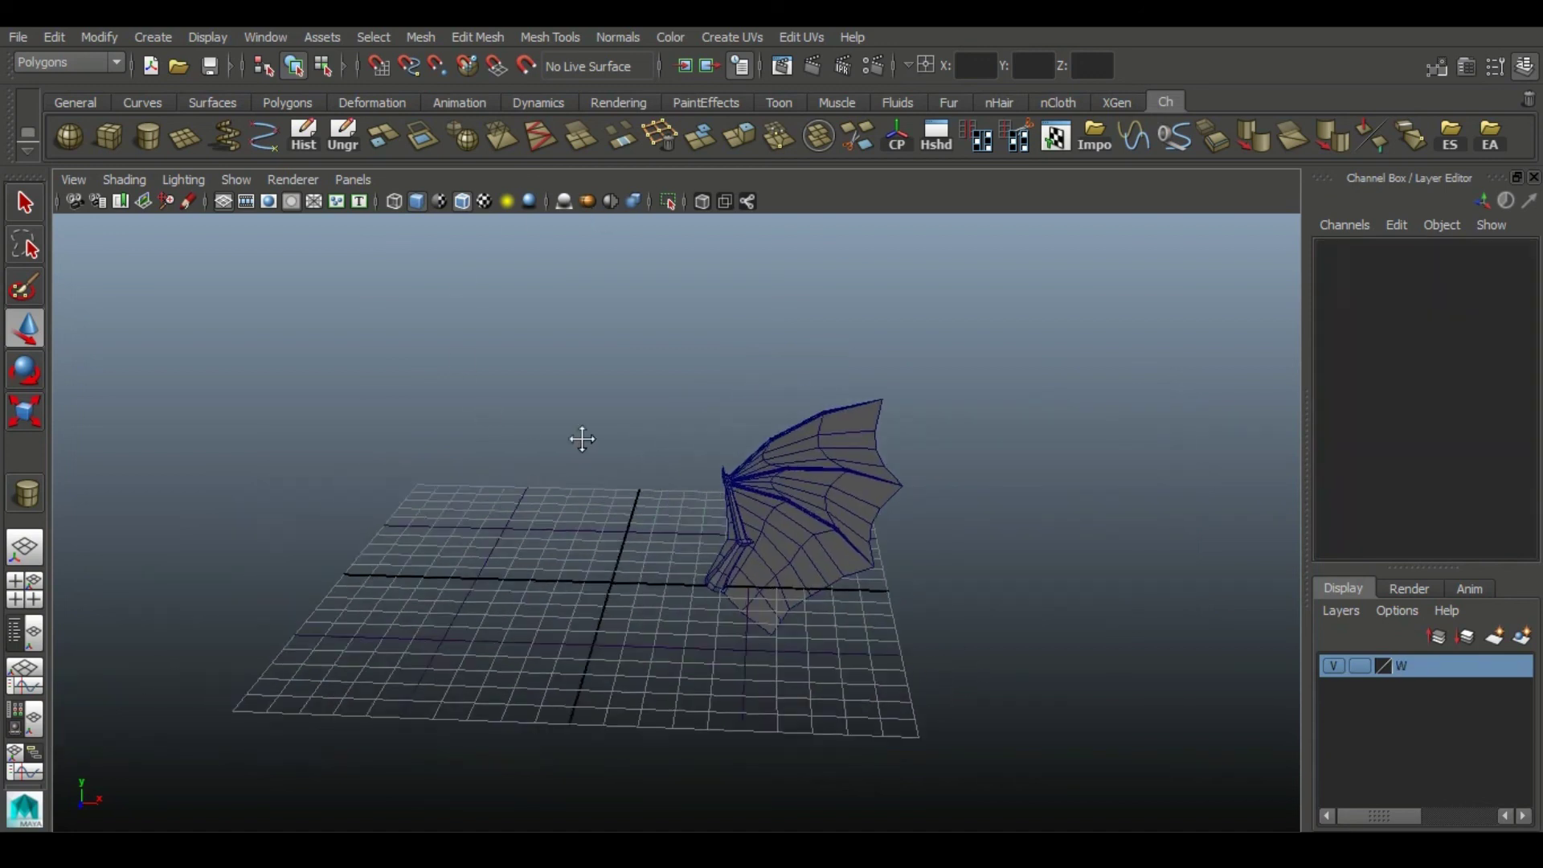